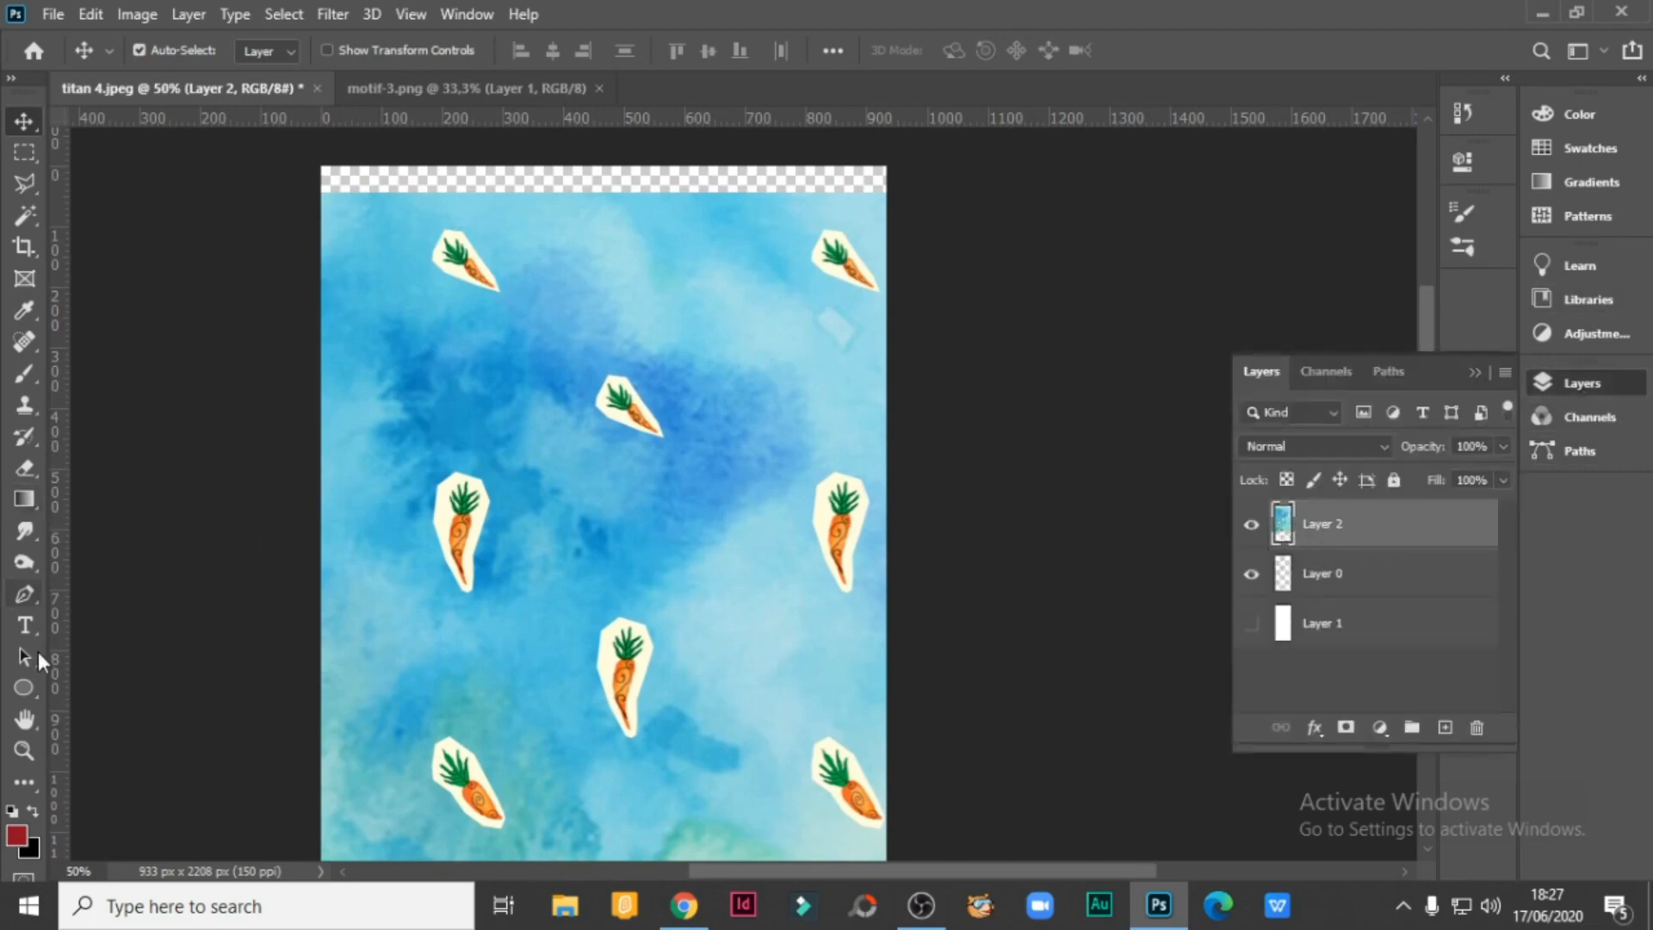
Scale the carrot-pattern layer proportionally to 56.92% with Free Transform.
left_click(22, 751)
left_click(719, 583, "alt")
left_click(719, 584, "alt")
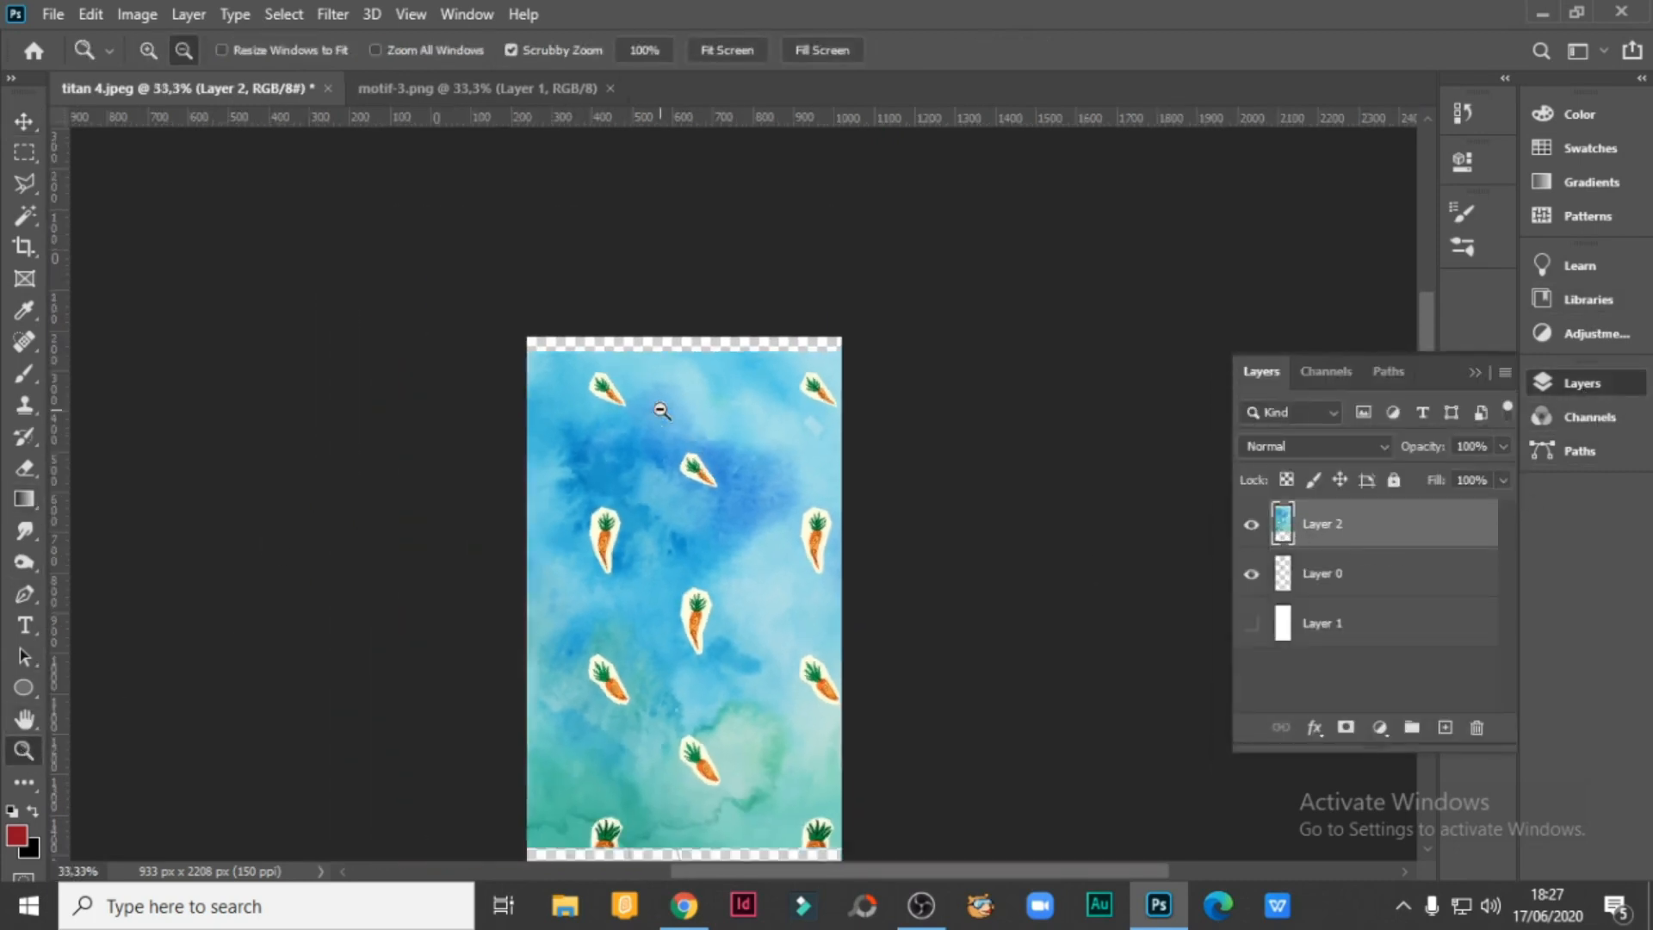
left_click(22, 121)
left_click_drag(642, 516, 680, 526)
key("ctrl+t")
mouse_move(584, 386)
left_mouse_down()
mouse_move(775, 483)
mouse_move(642, 478)
mouse_move(606, 455)
mouse_move(769, 493)
mouse_move(581, 419)
left_mouse_up()
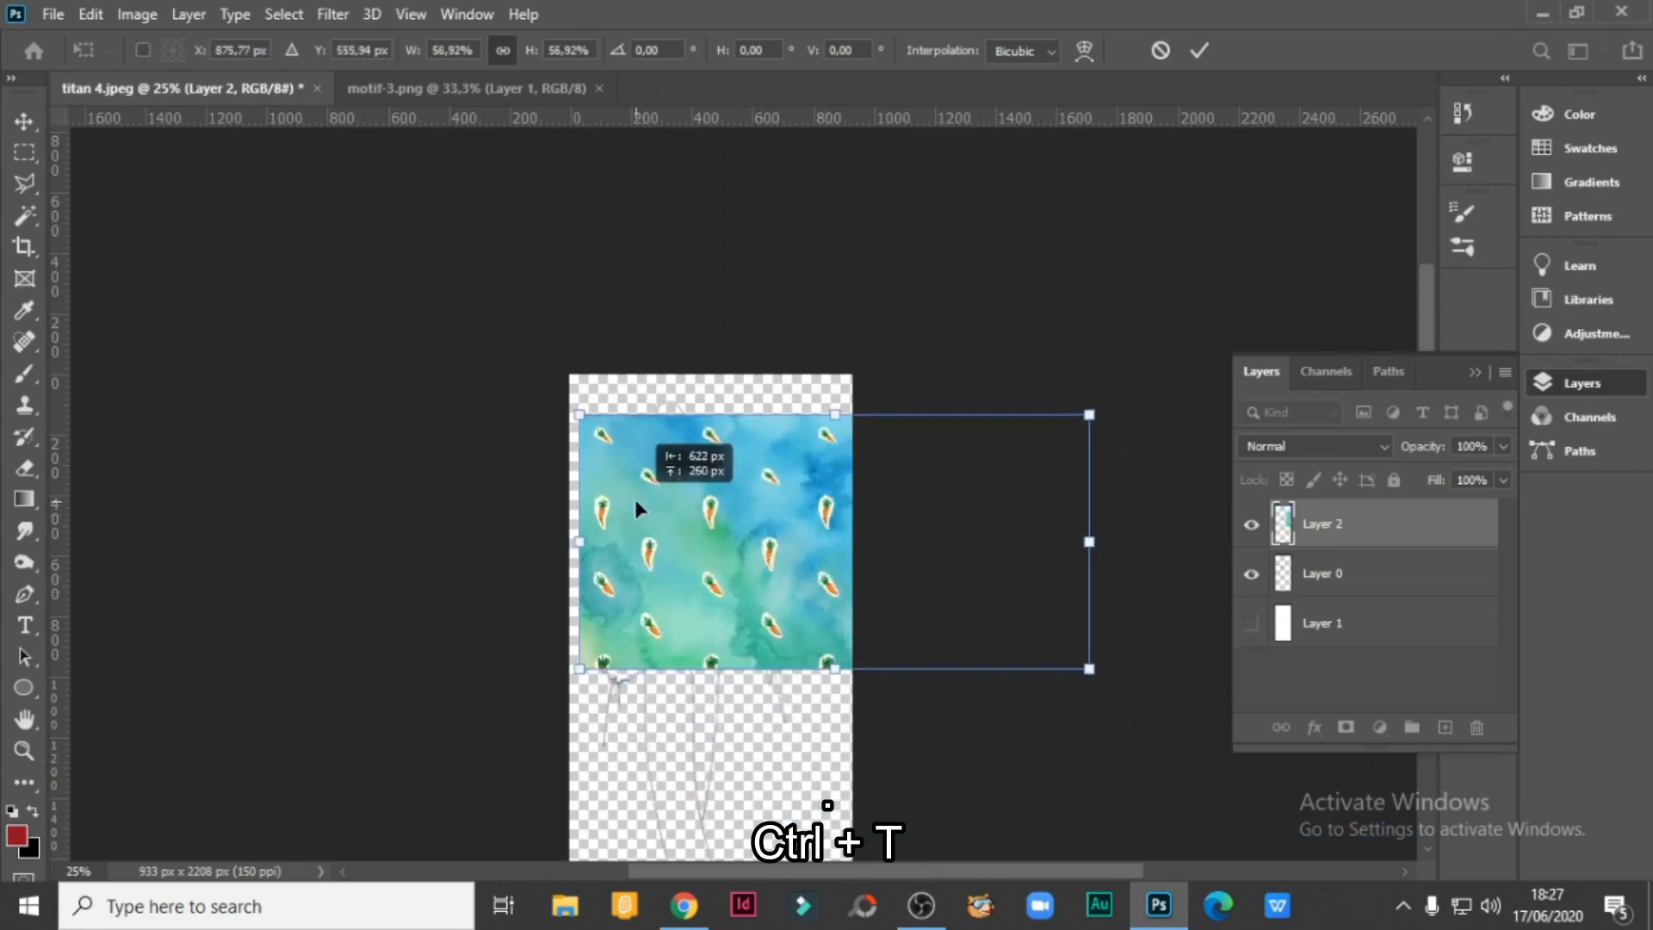
Rotate the carrot pattern 90° and place it over the figure near the canvas's upper edge, then apply the transform.
left_click_drag(728, 572, 716, 580)
left_click_drag(1092, 686, 696, 808)
left_click_drag(801, 558, 677, 642)
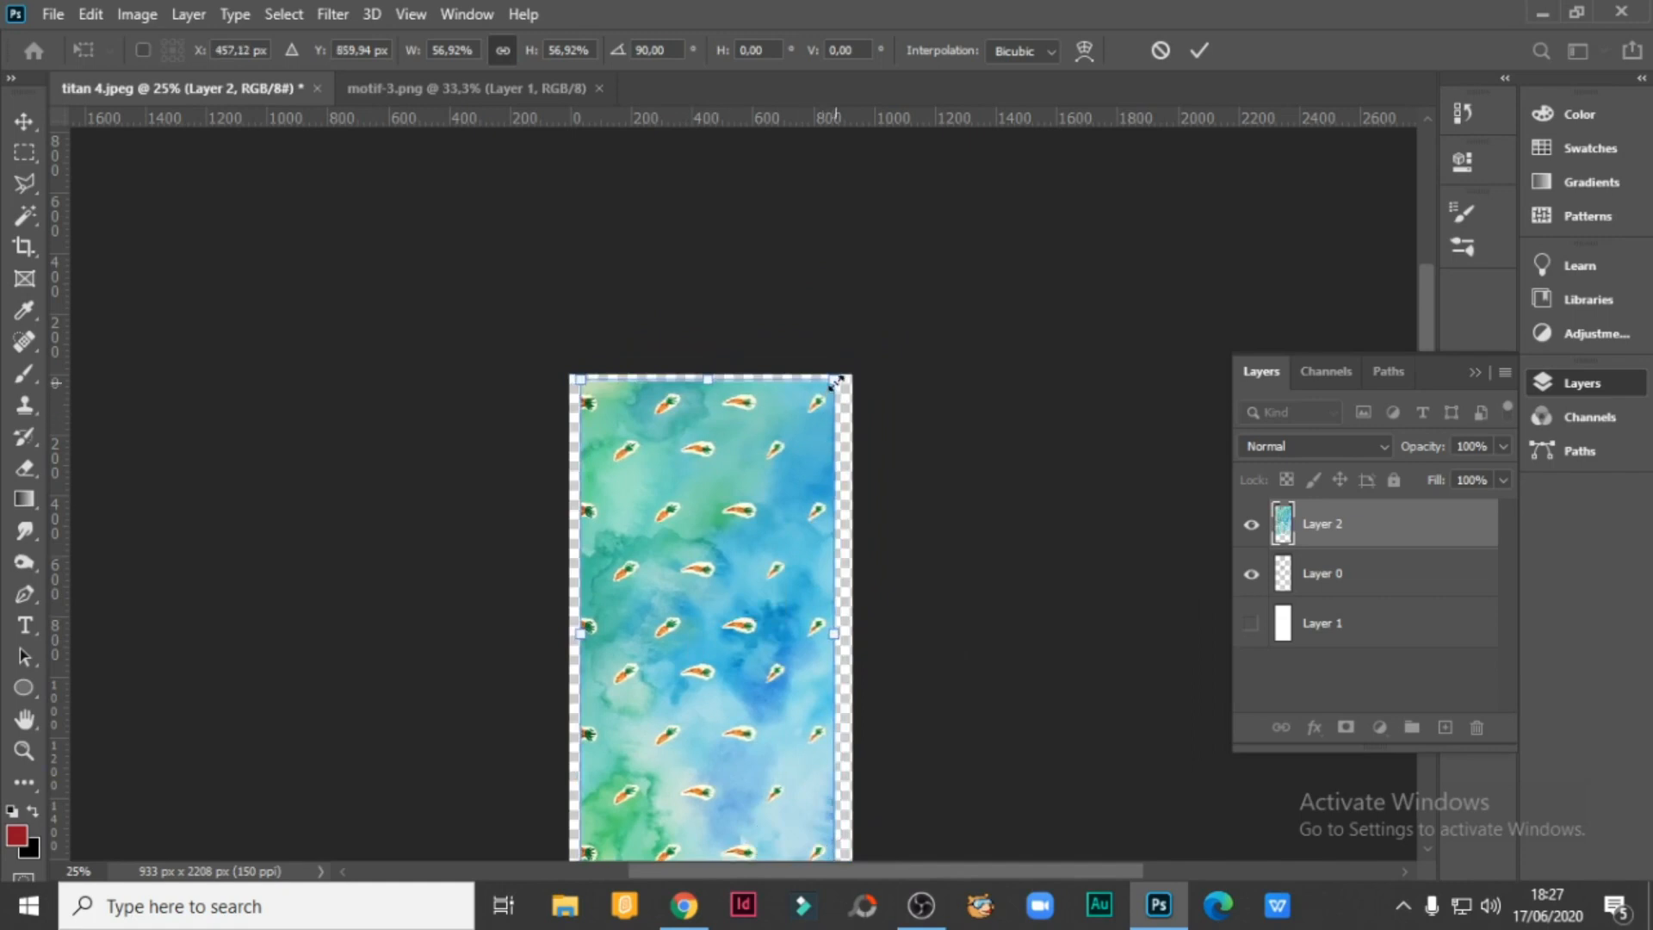
key("Return")
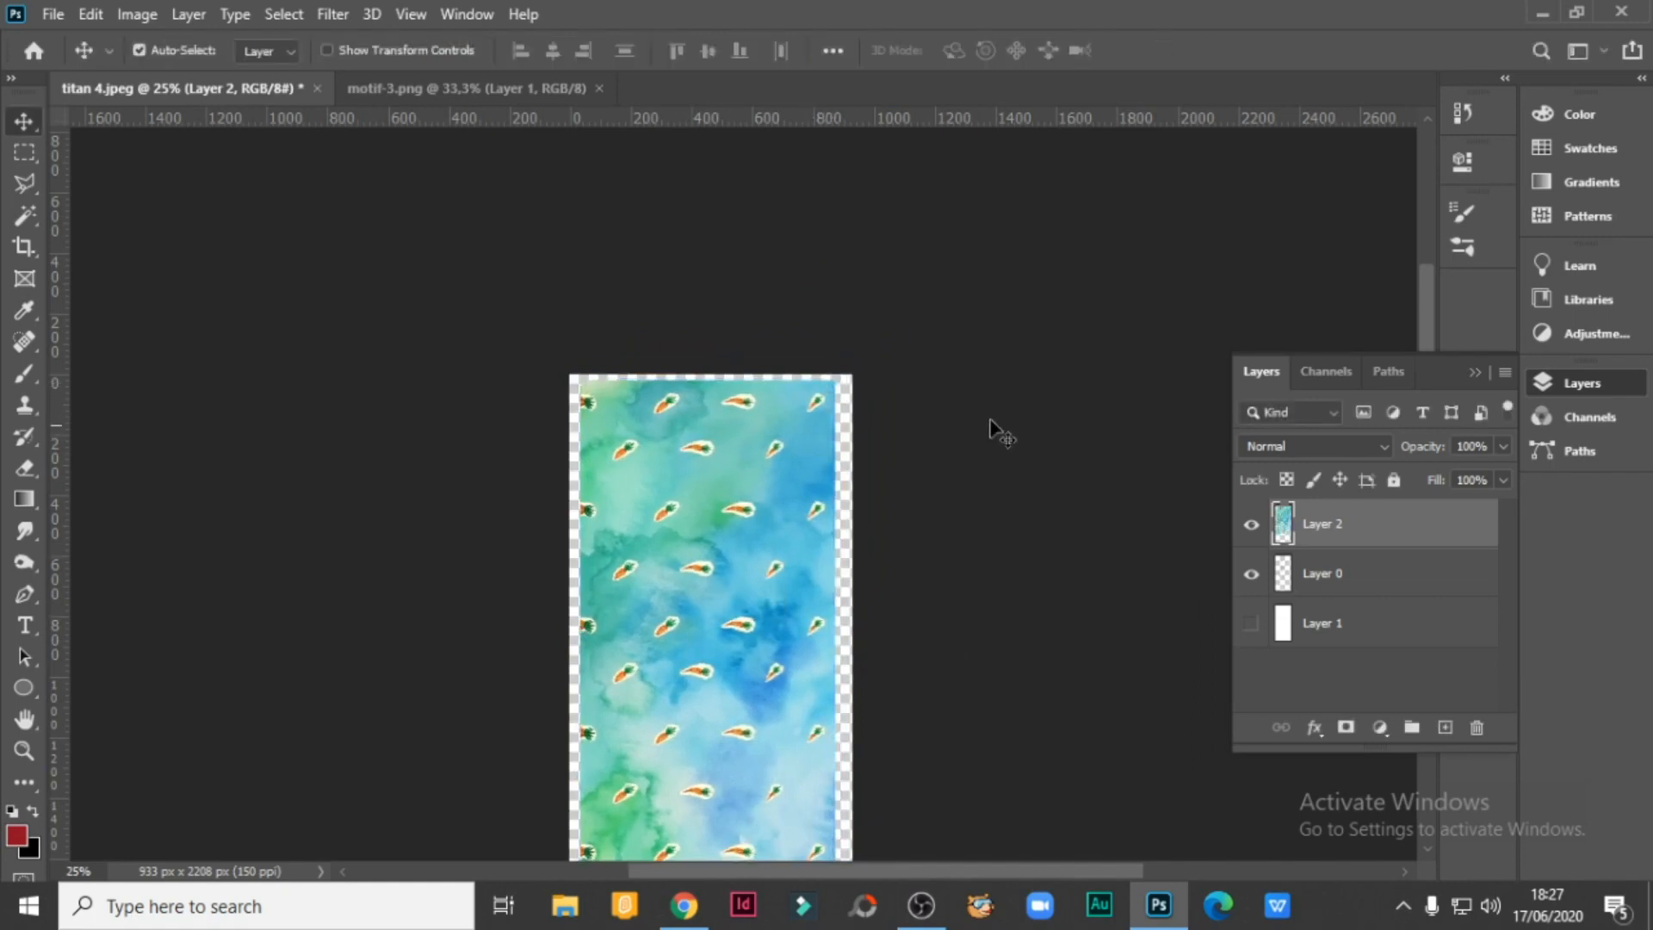
Move Layer 2 beneath the sketch on Layer 0 and leave both layers visible.
scroll(998, 435, "down", 2)
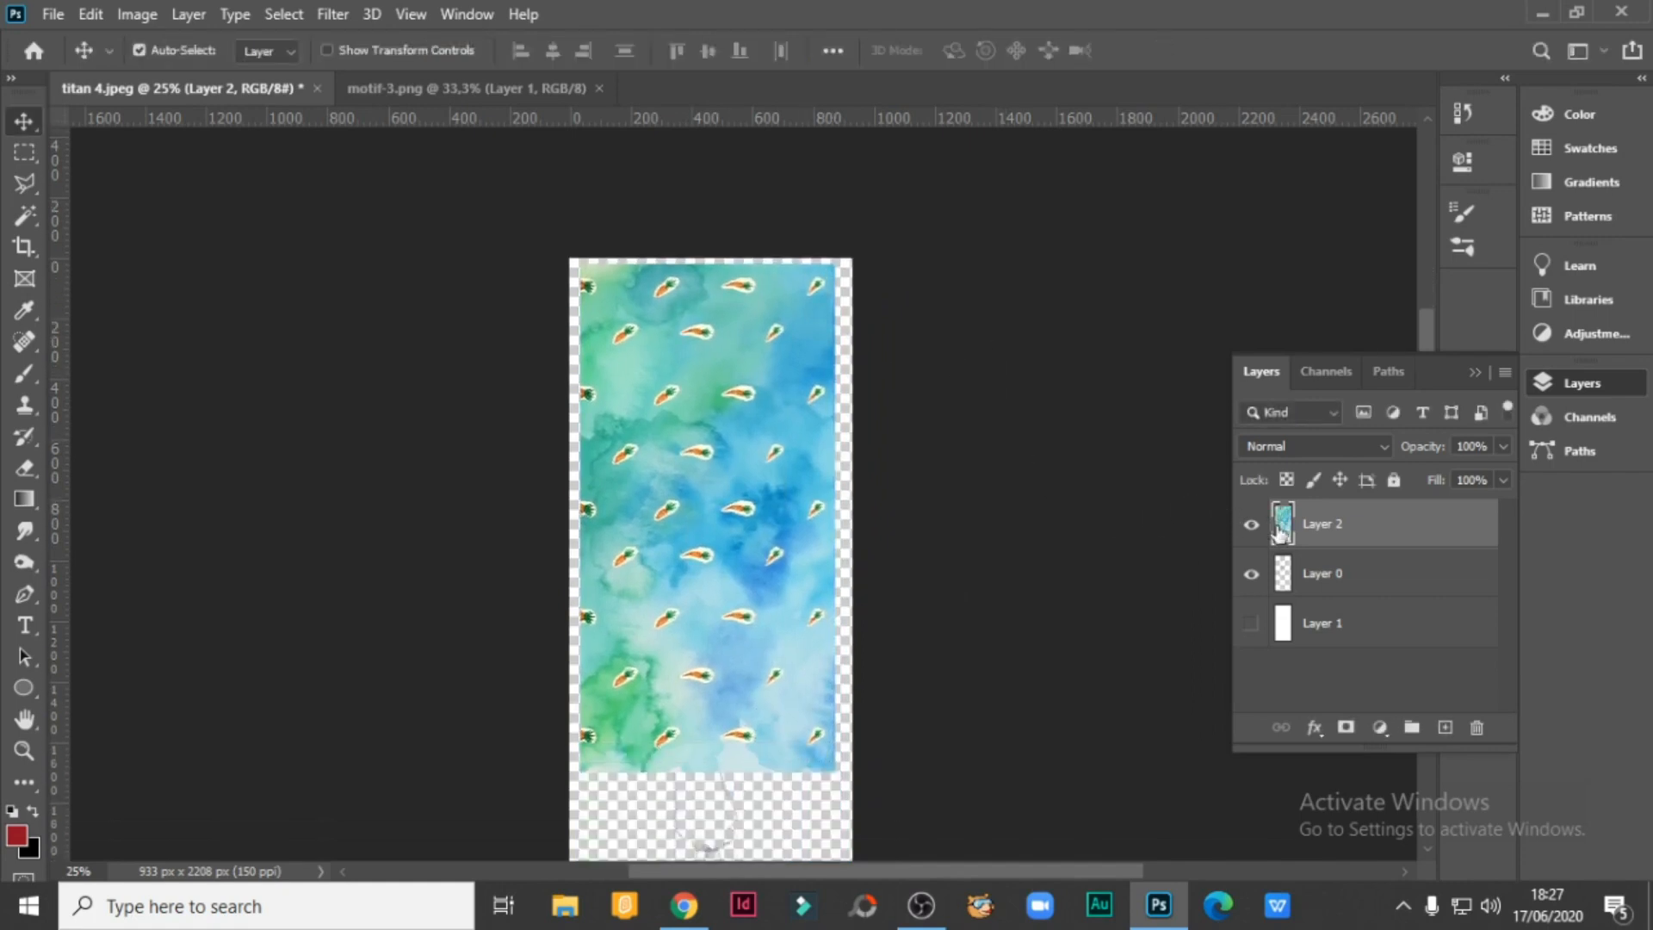
left_click(1282, 582)
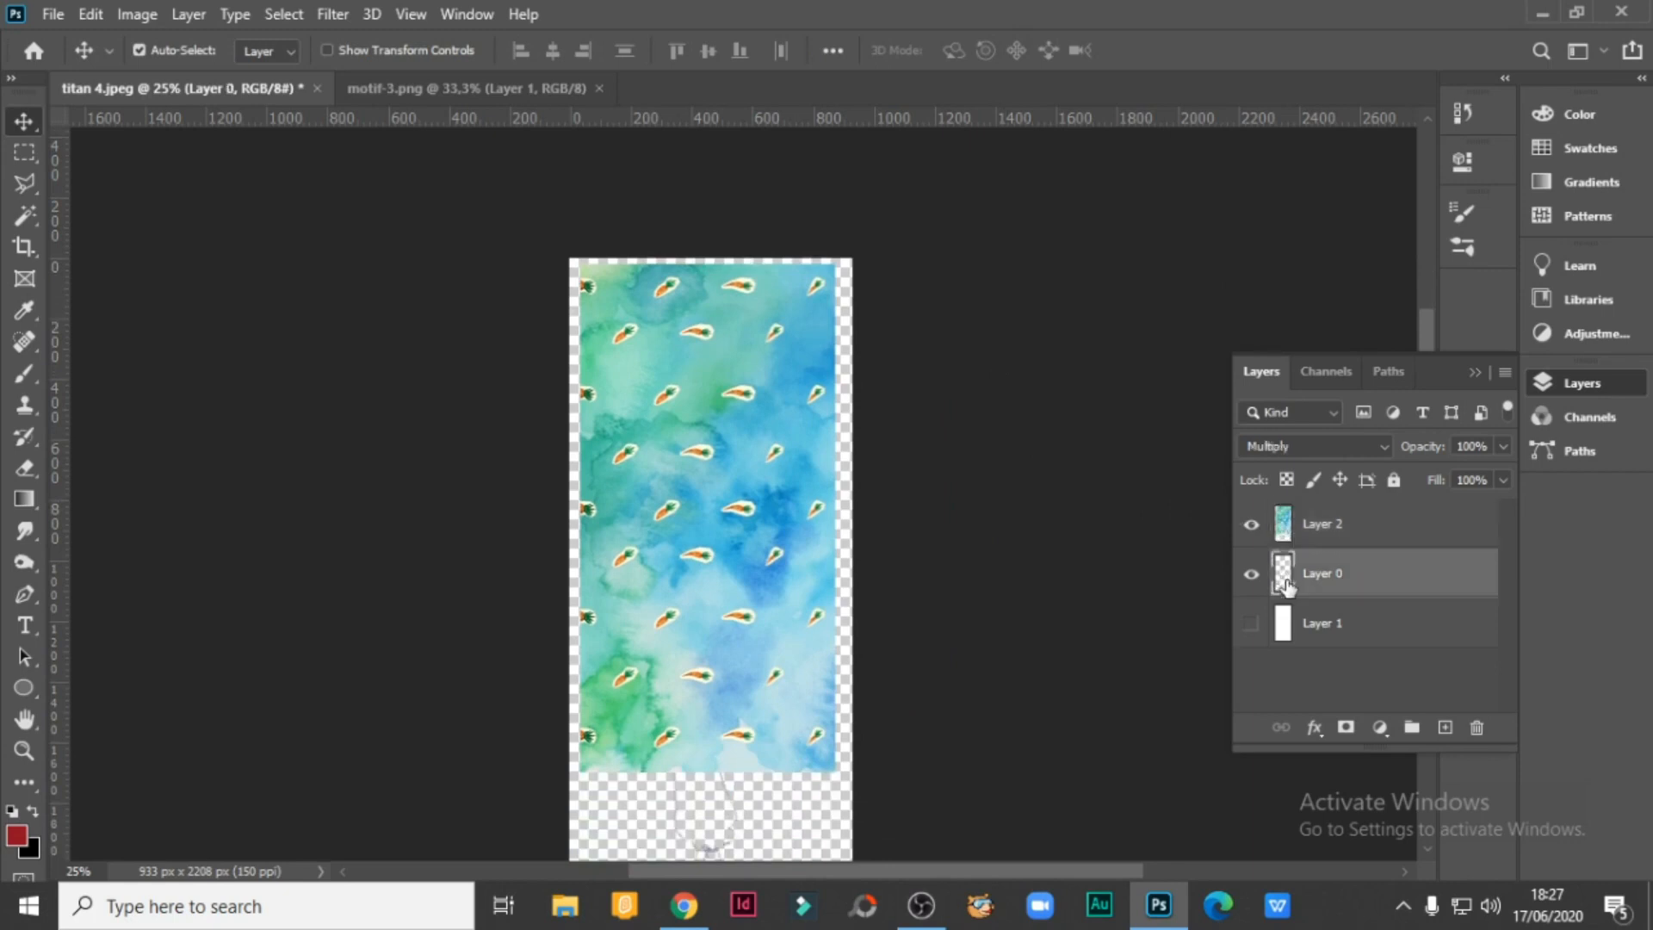
left_click(1282, 523)
left_click(1285, 578)
left_click(1252, 524)
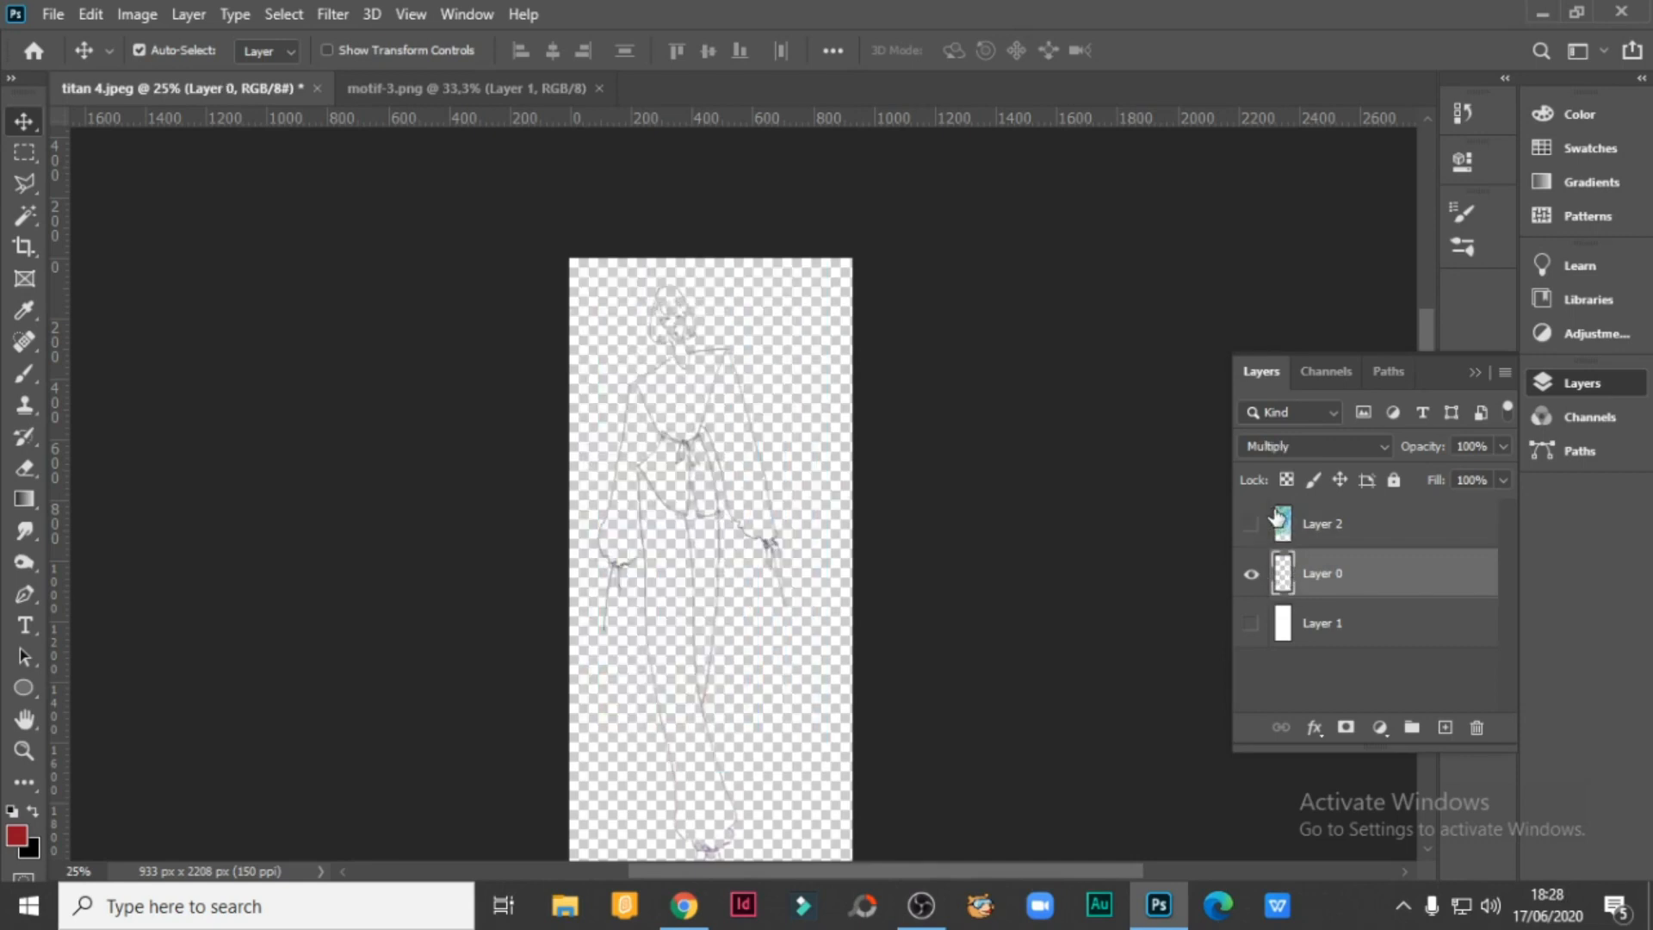
left_click_drag(1283, 527, 1316, 605)
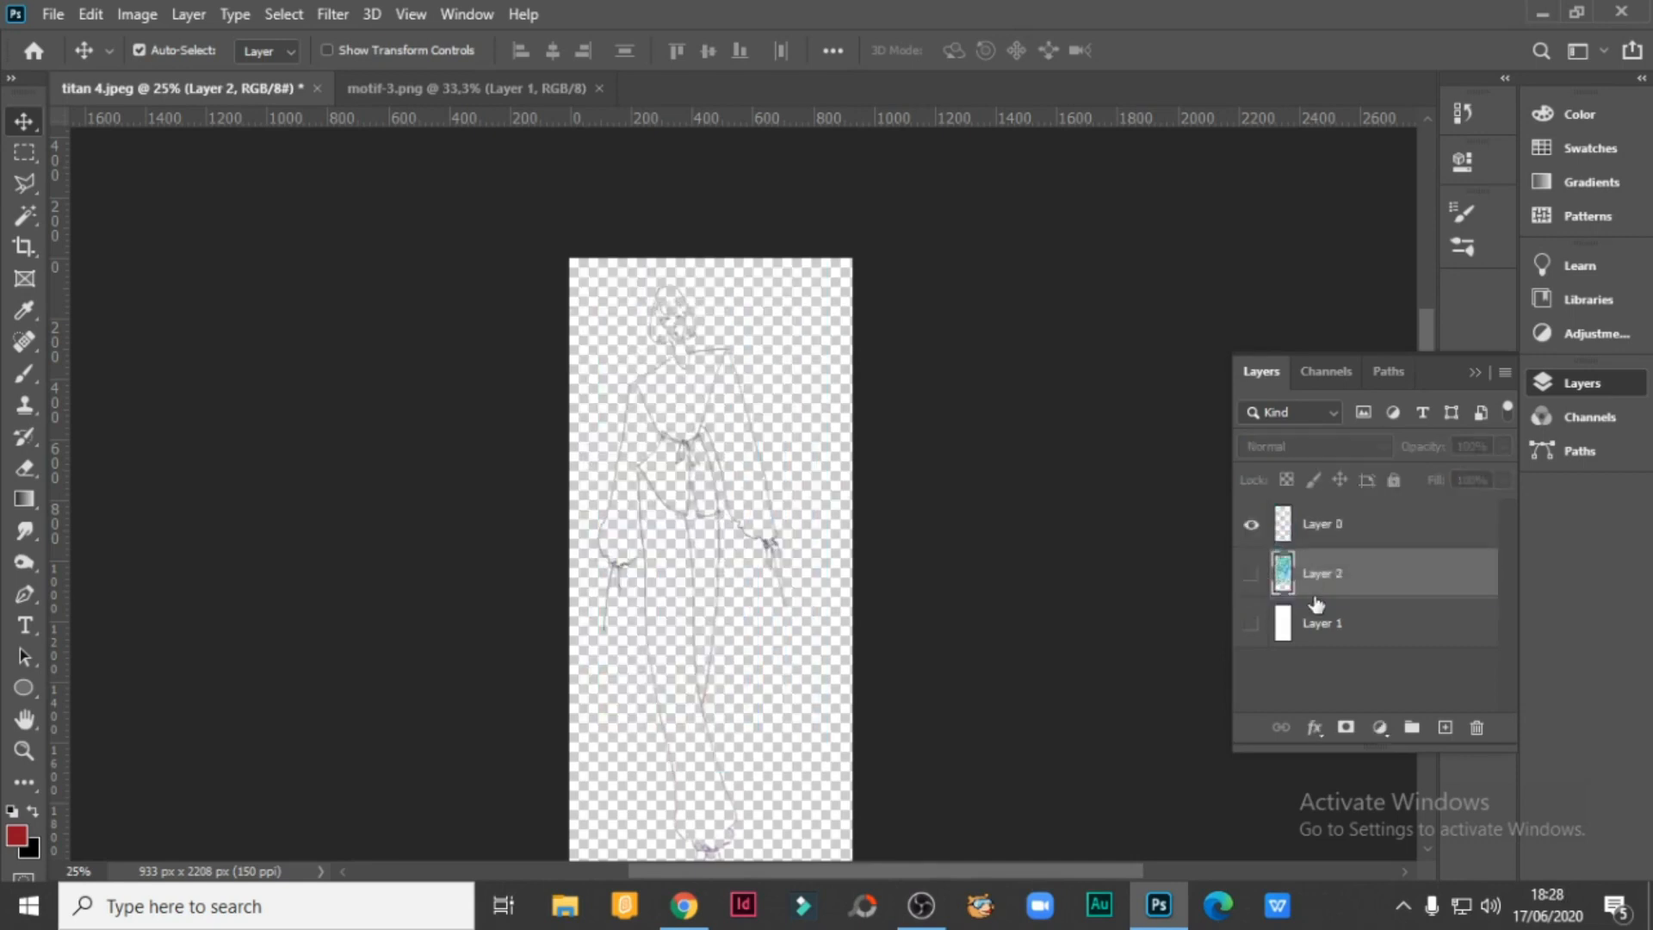
left_click(1252, 525)
left_click(1252, 525)
left_click(1251, 575)
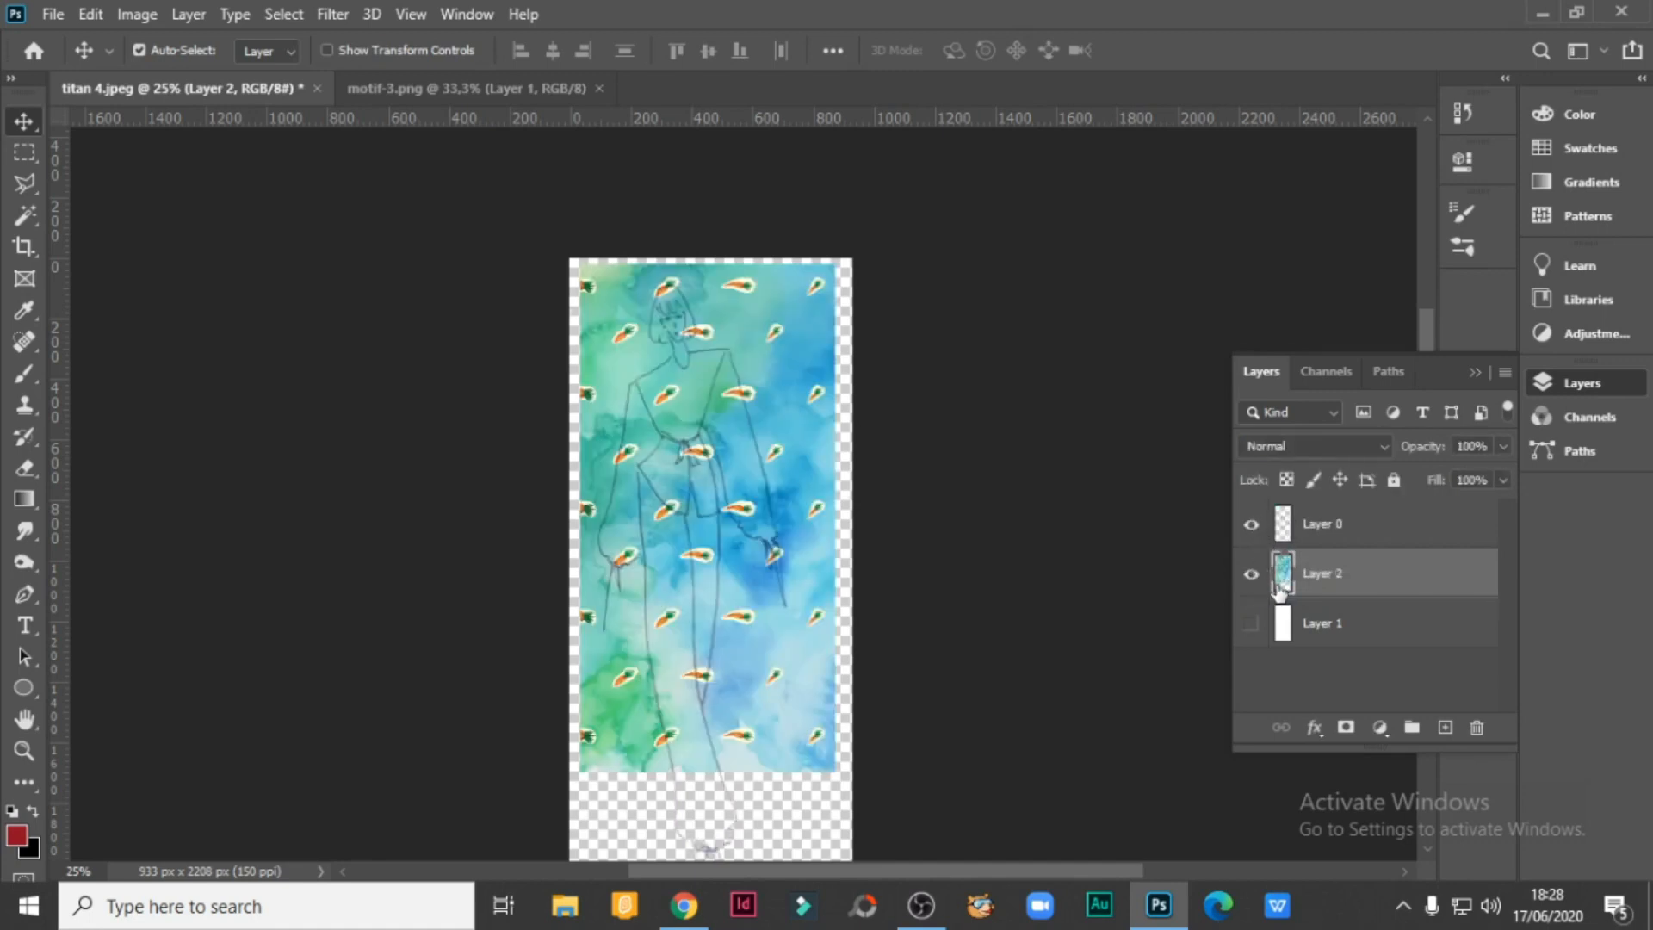
Set the blend mode of the sketch layer, Layer 0, to Normal.
left_click(1287, 521)
left_click(1375, 447)
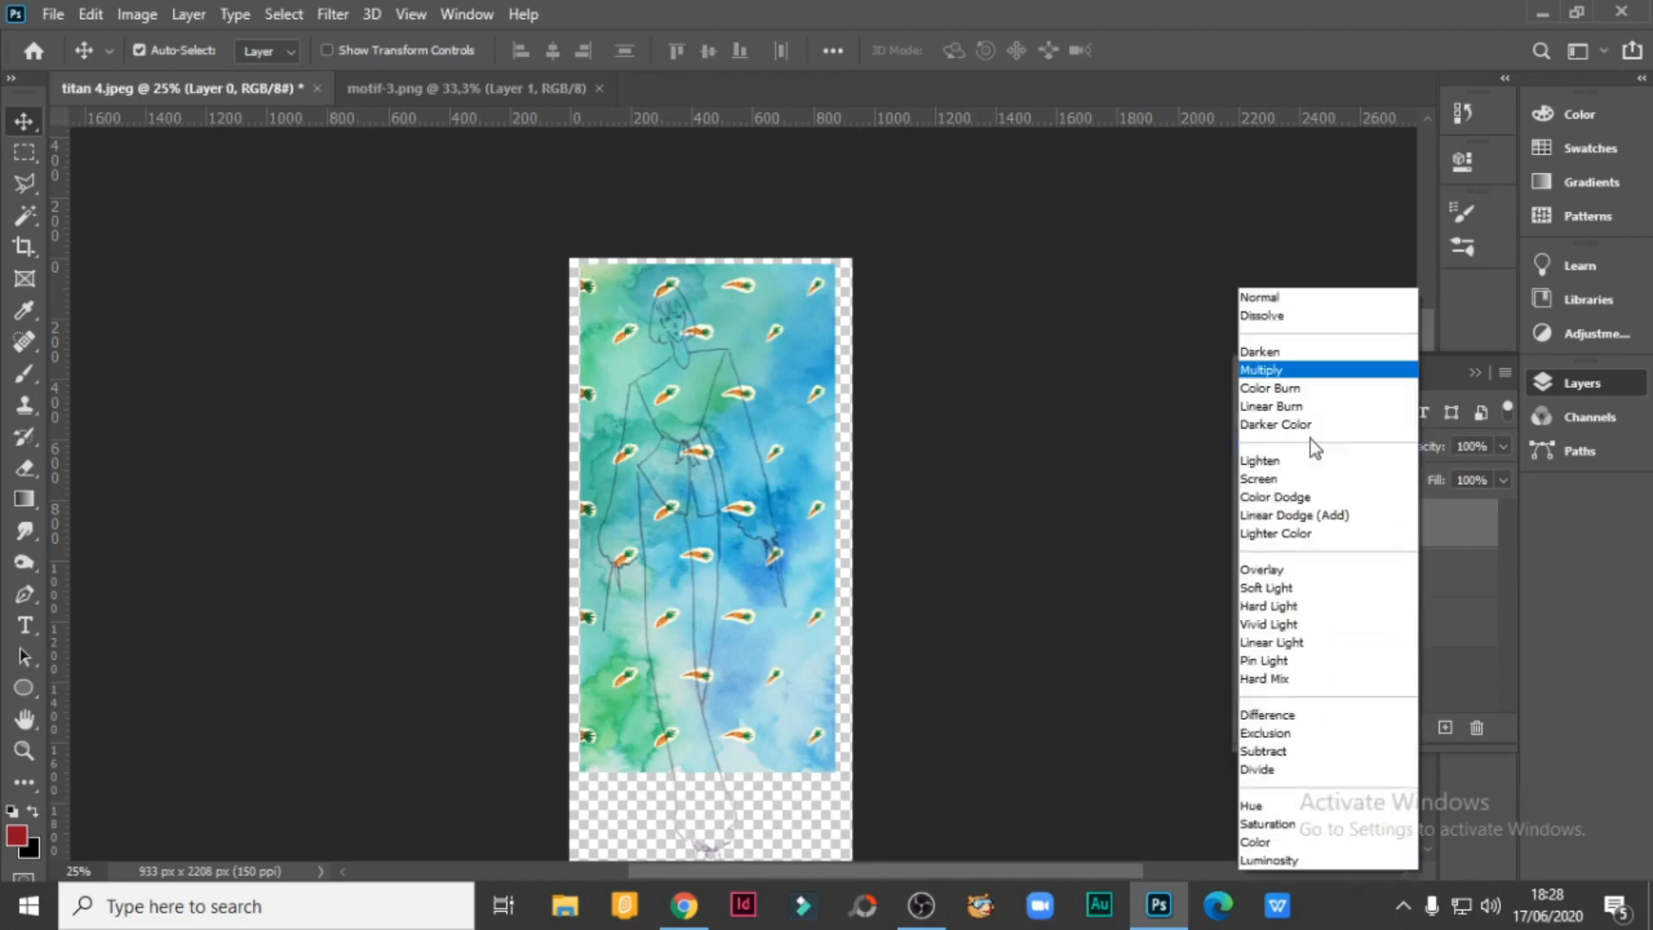
left_click(1267, 368)
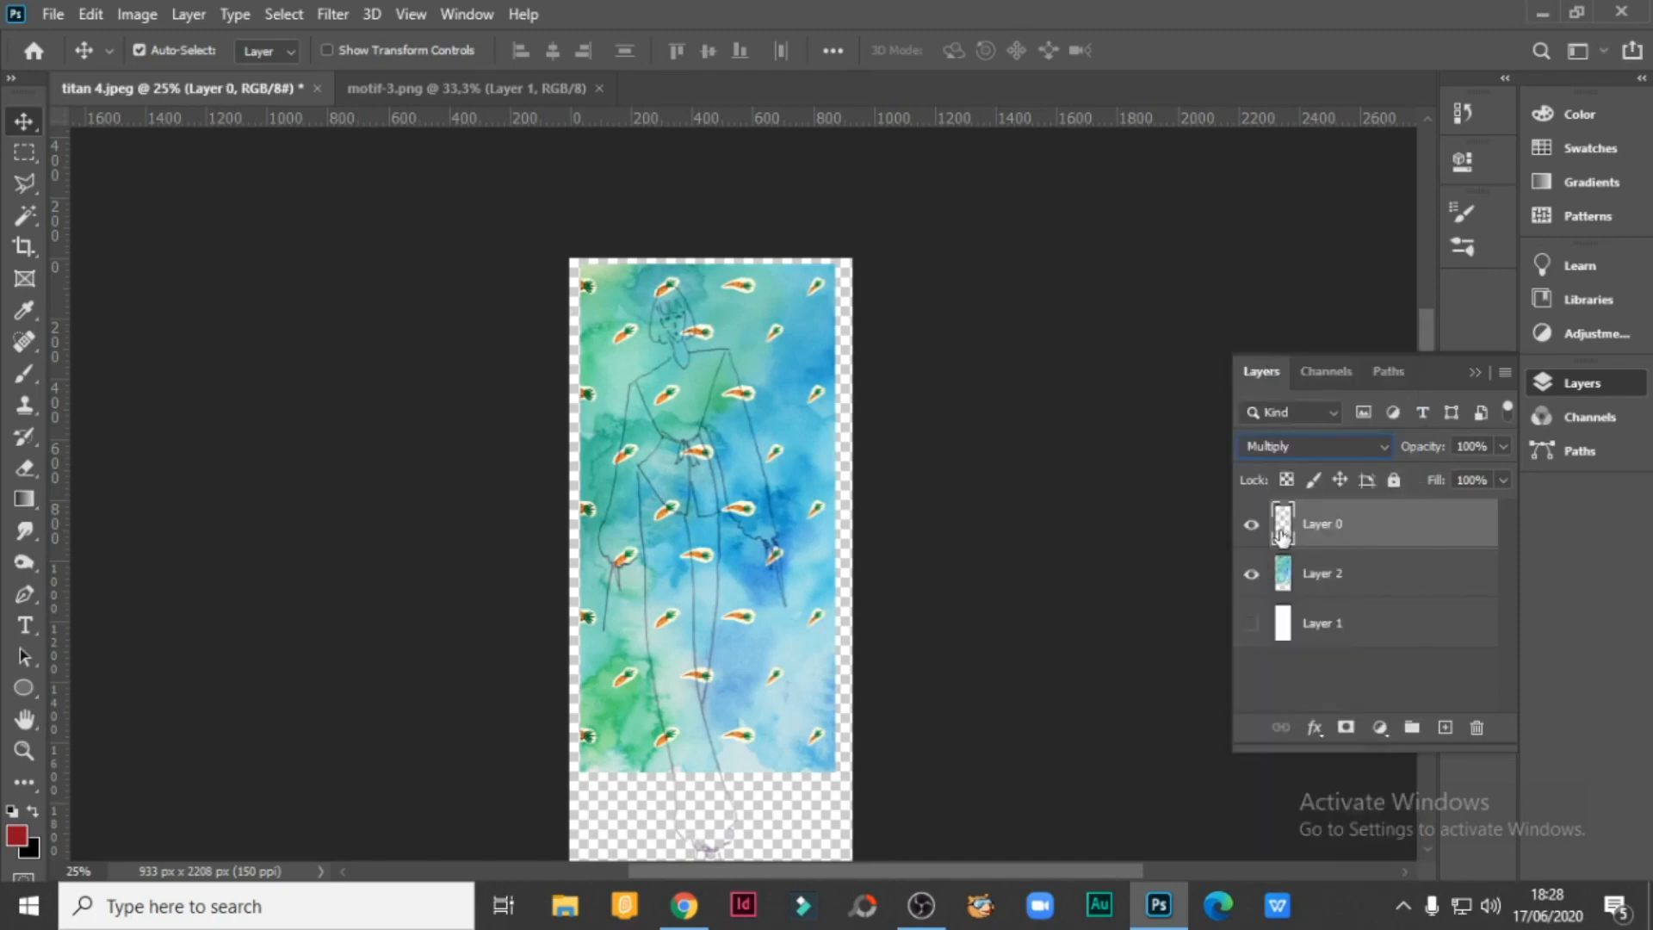
left_click(1385, 447)
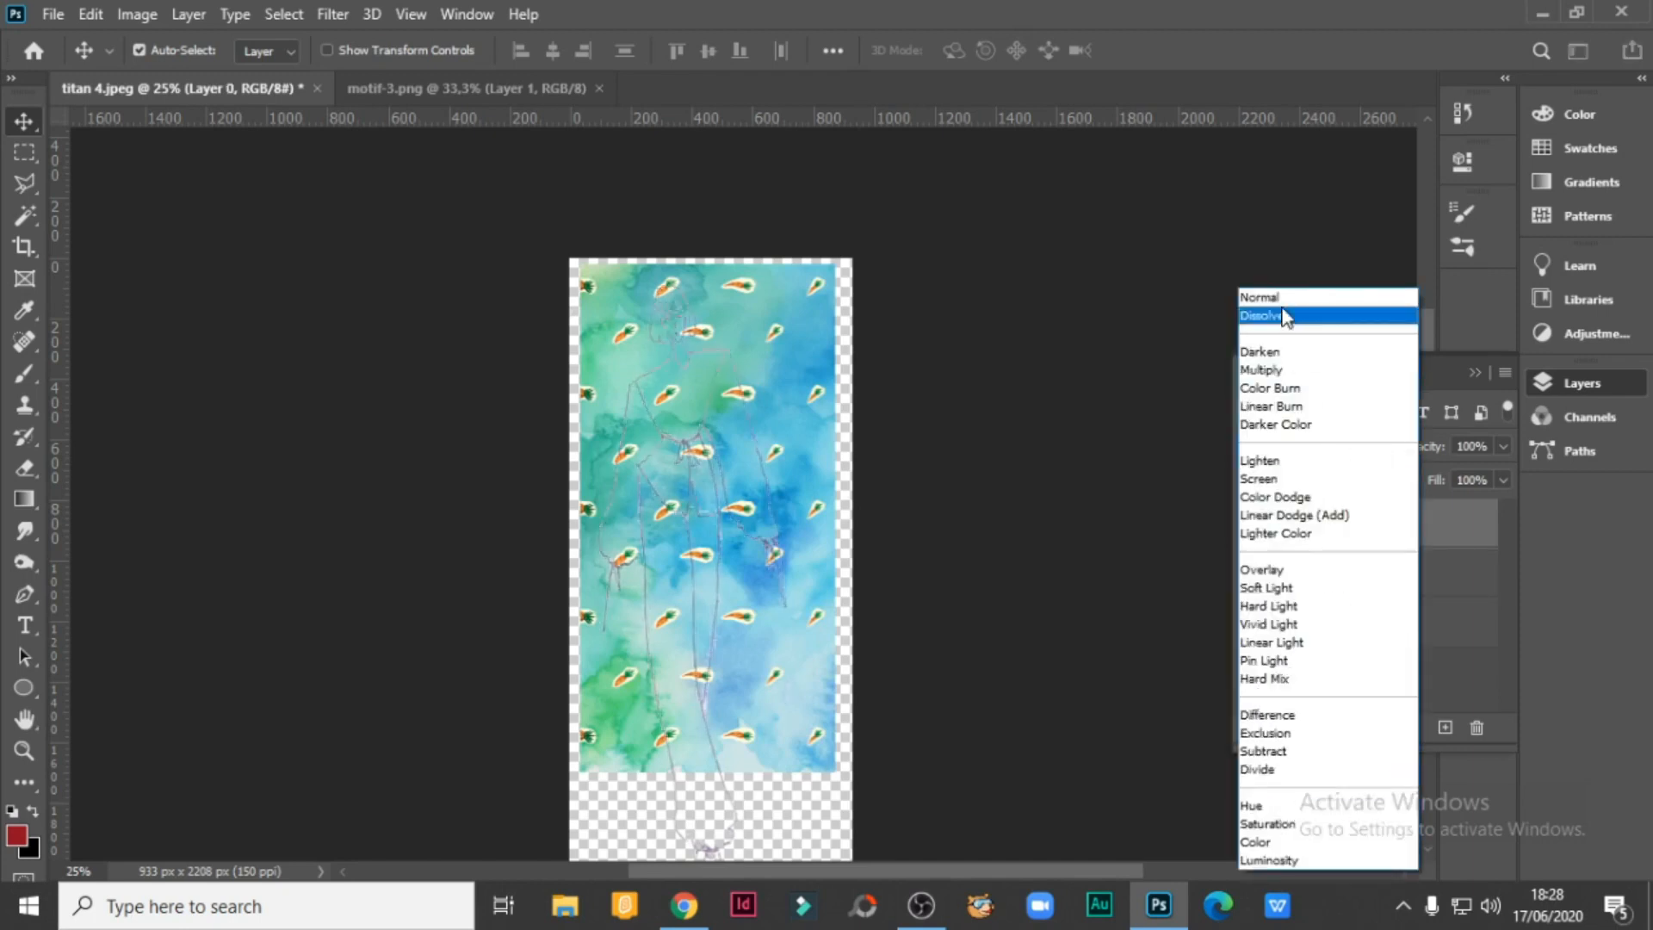
left_click(1279, 301)
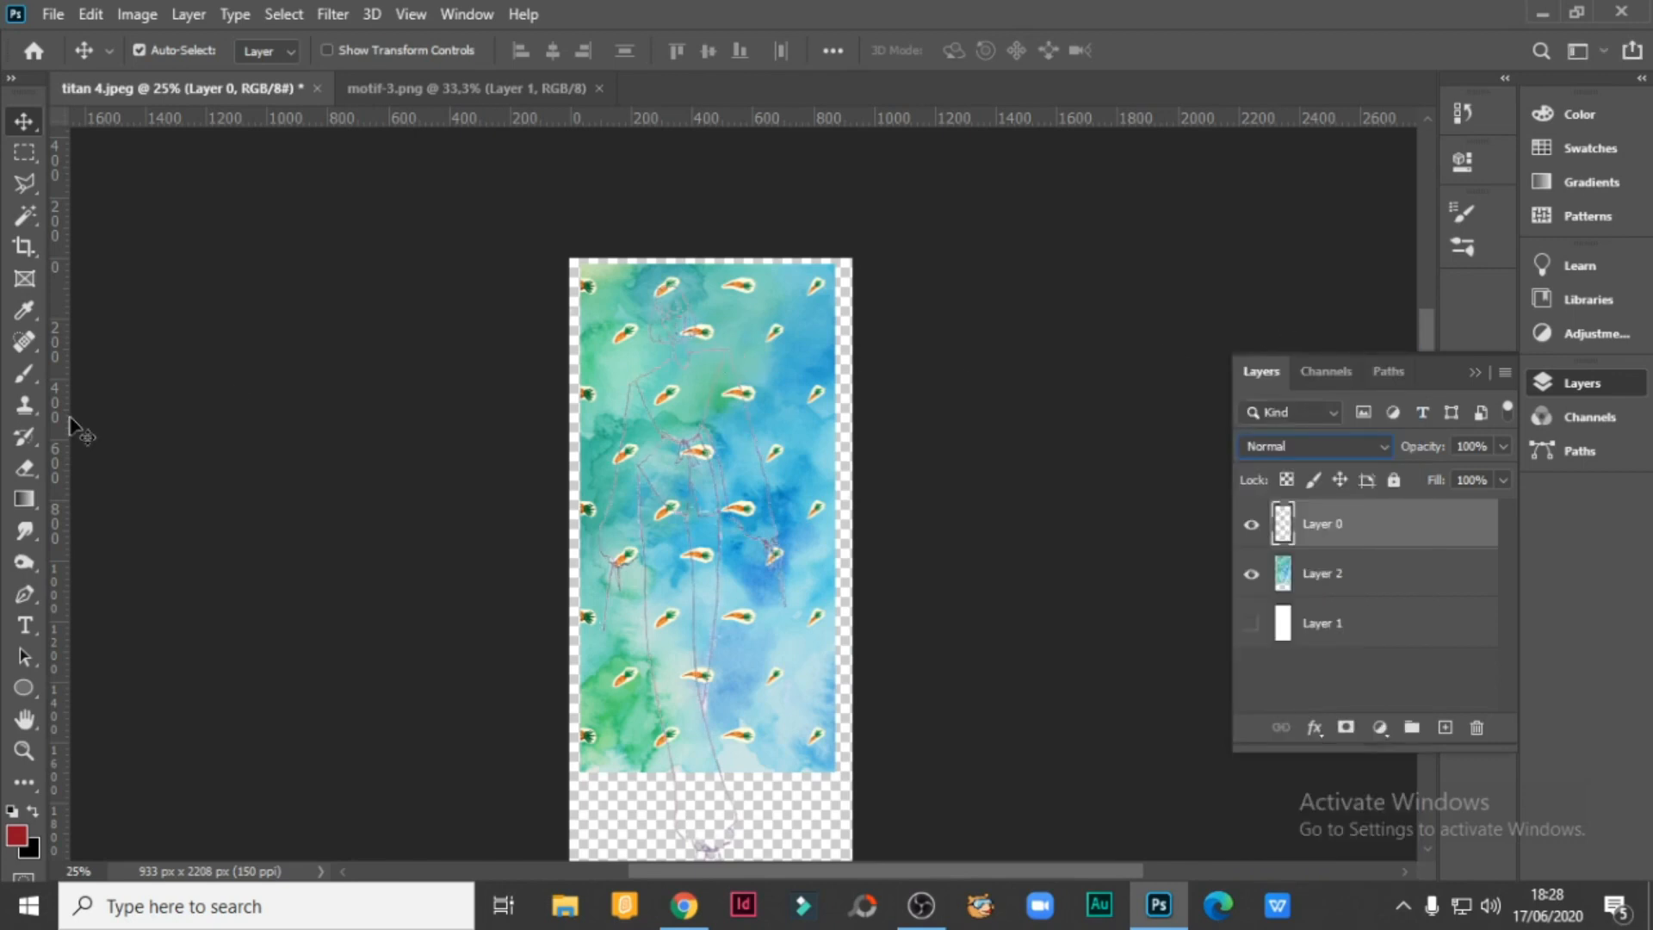
Inspect the sketch lines up close at the shoulder and set Layer 0's blend mode to Multiply.
left_click(24, 750)
left_click_drag(706, 345, 706, 345)
left_click(706, 345)
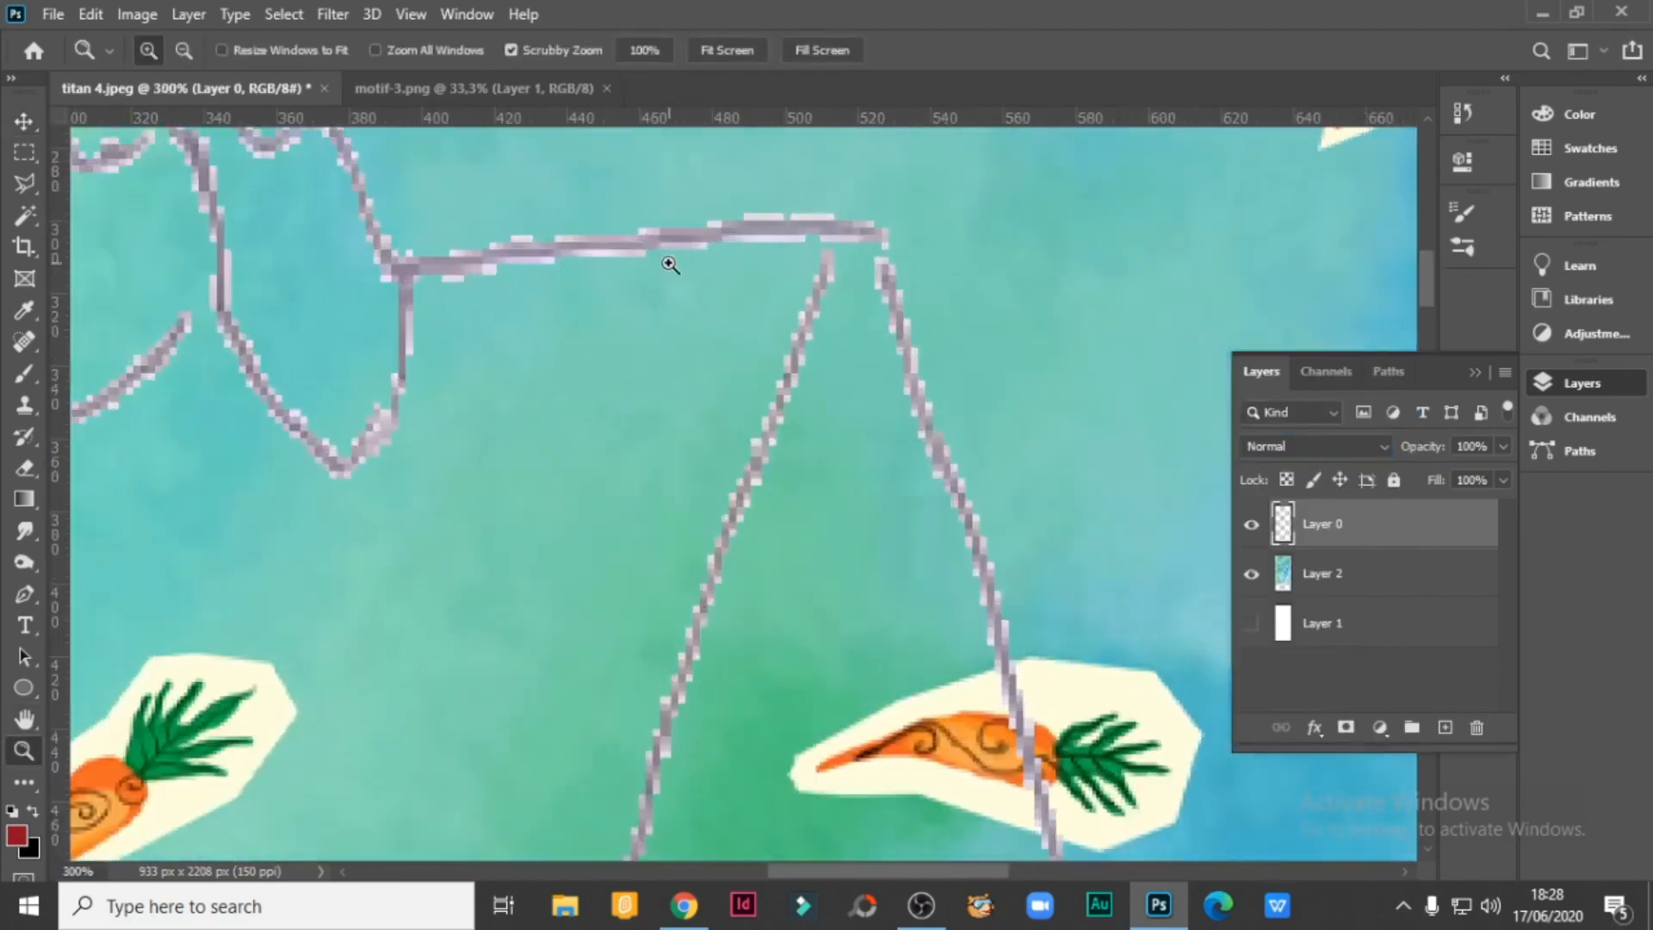
left_click(22, 121)
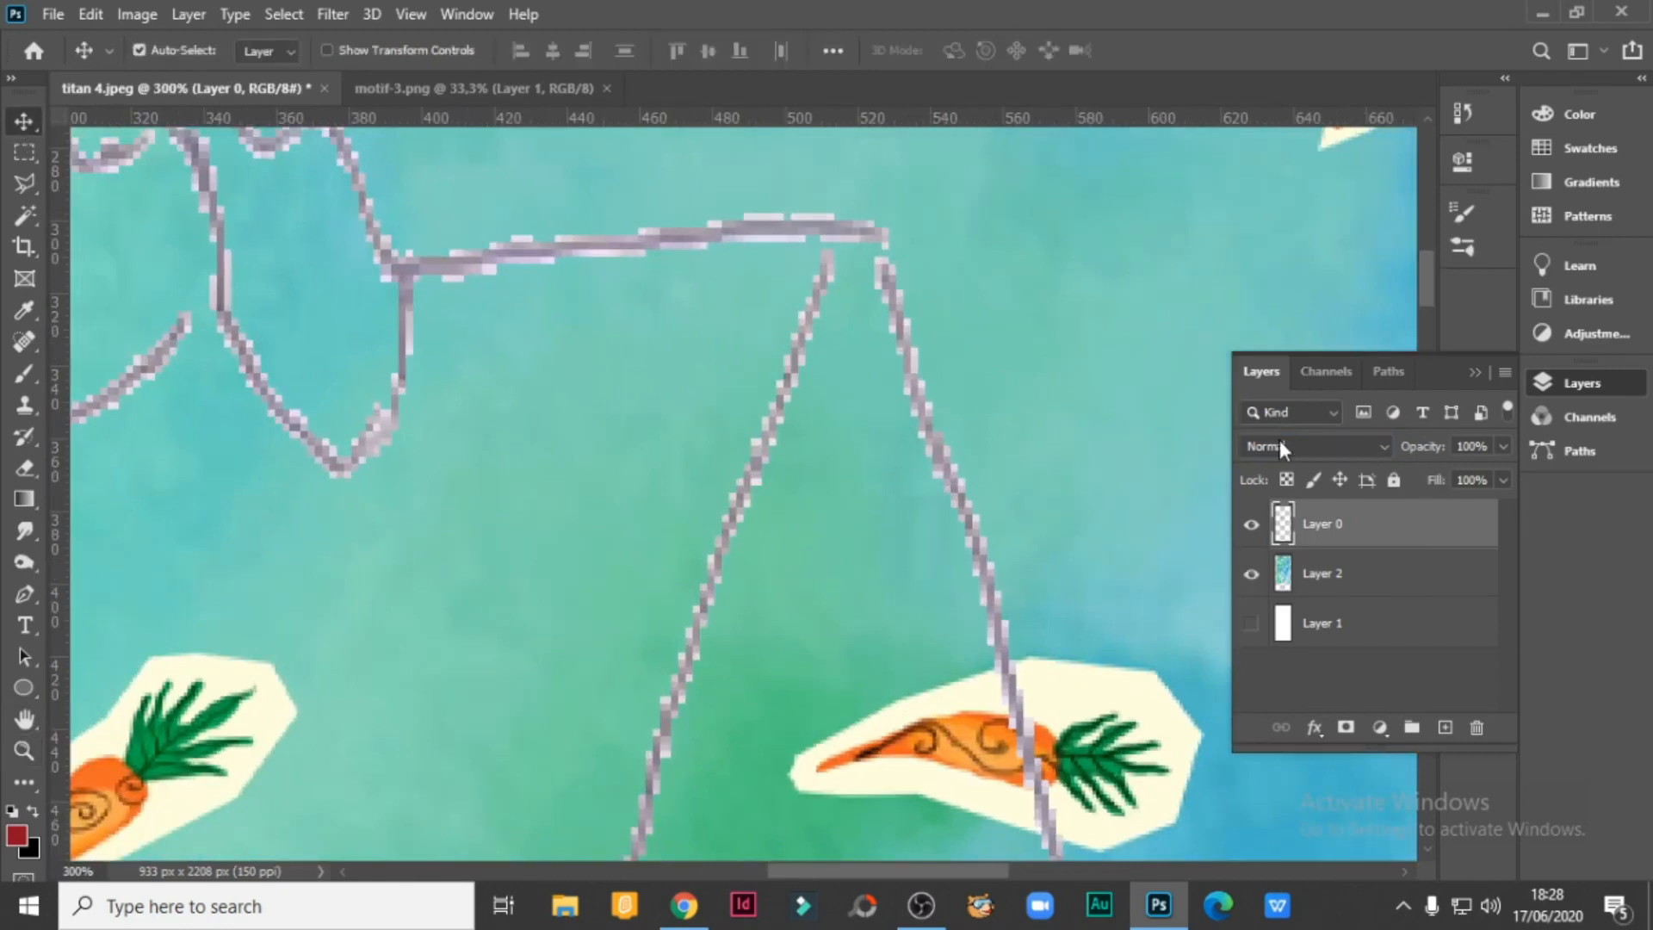
left_click(1312, 453)
left_click(1272, 370)
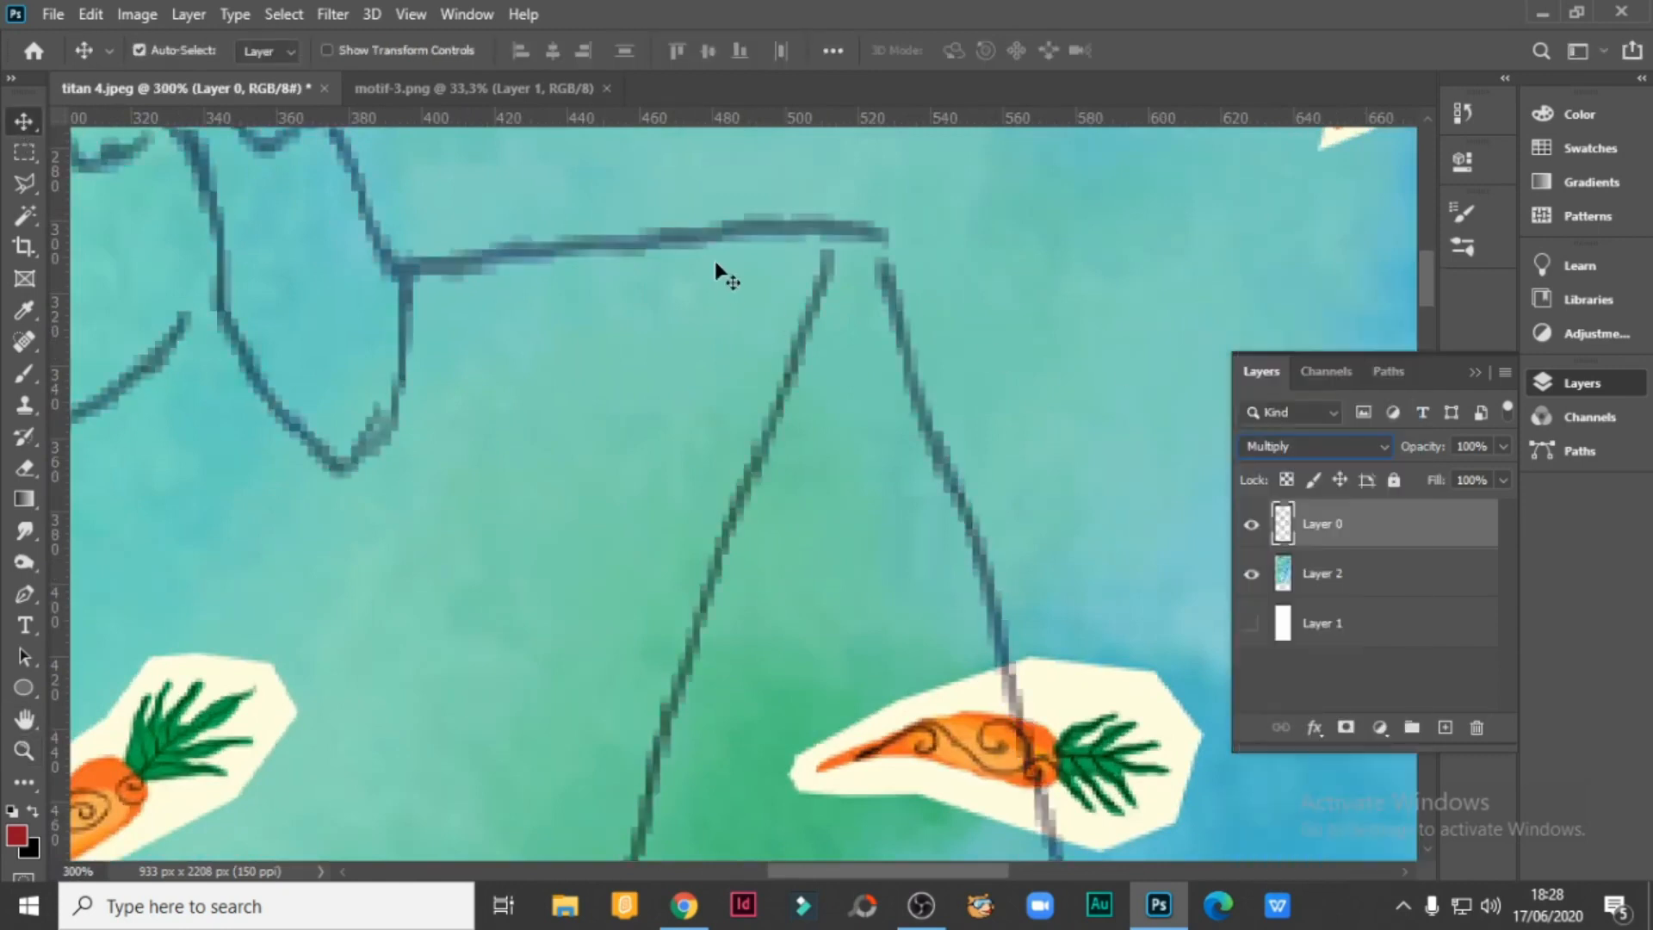
Examine how the sketch lines read over the carrot pattern along the whole figure.
left_click(24, 750)
left_click(654, 645, "alt")
left_click(502, 591, "alt")
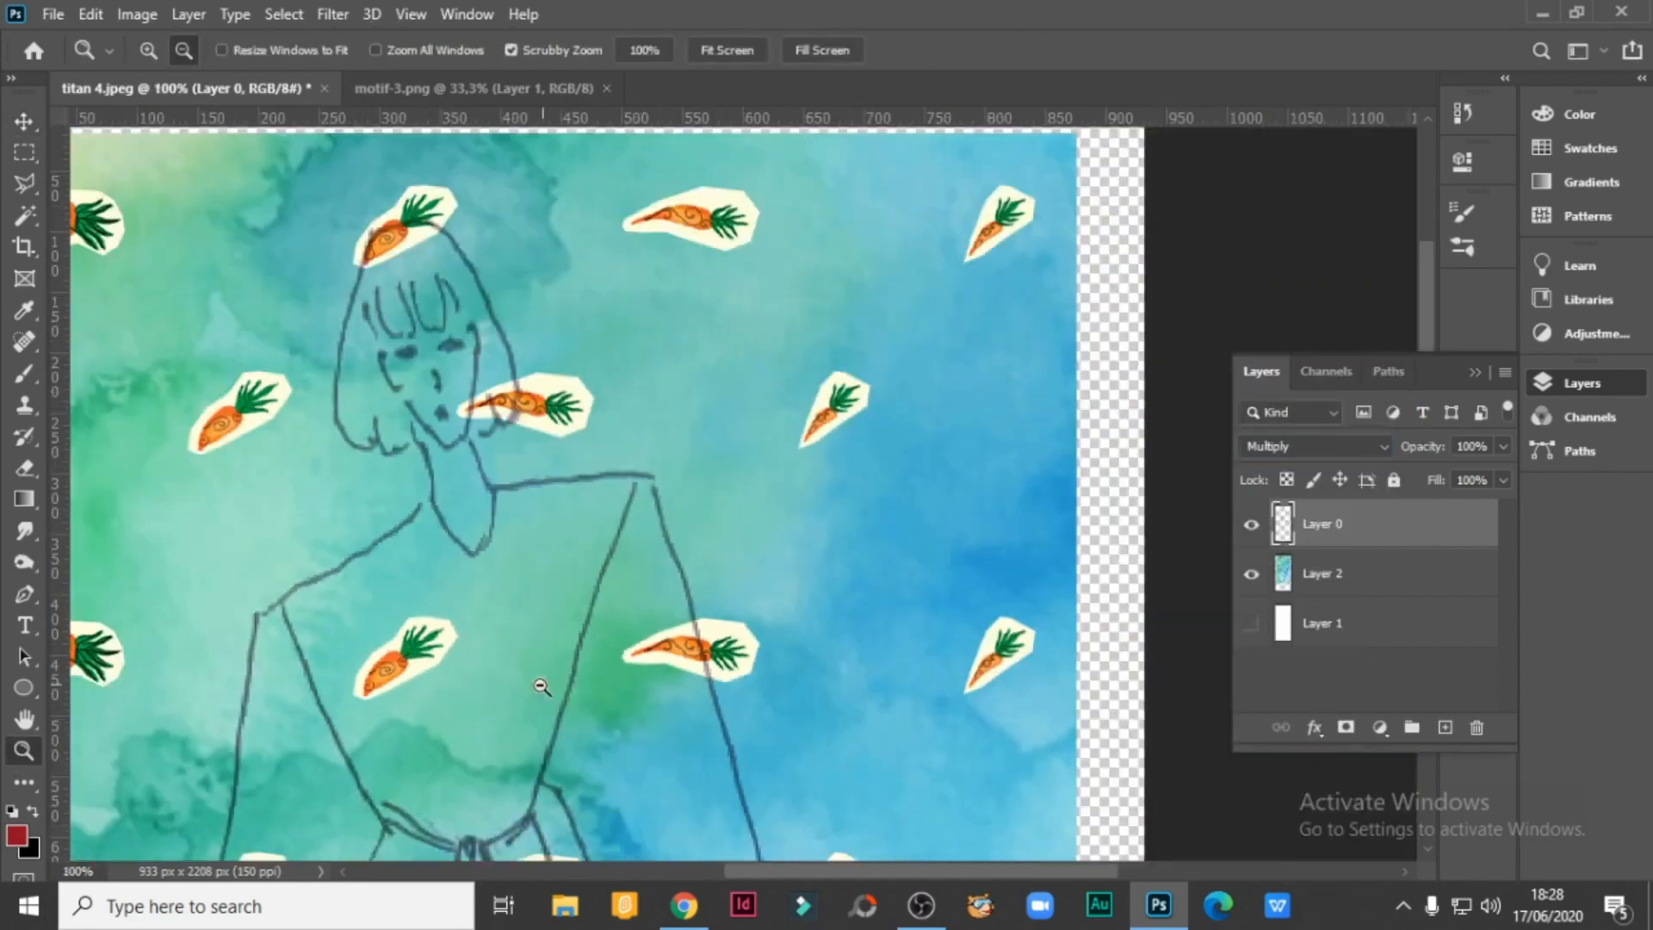
left_click(538, 683, "alt")
left_click(25, 128)
scroll(1007, 551, "down", 5)
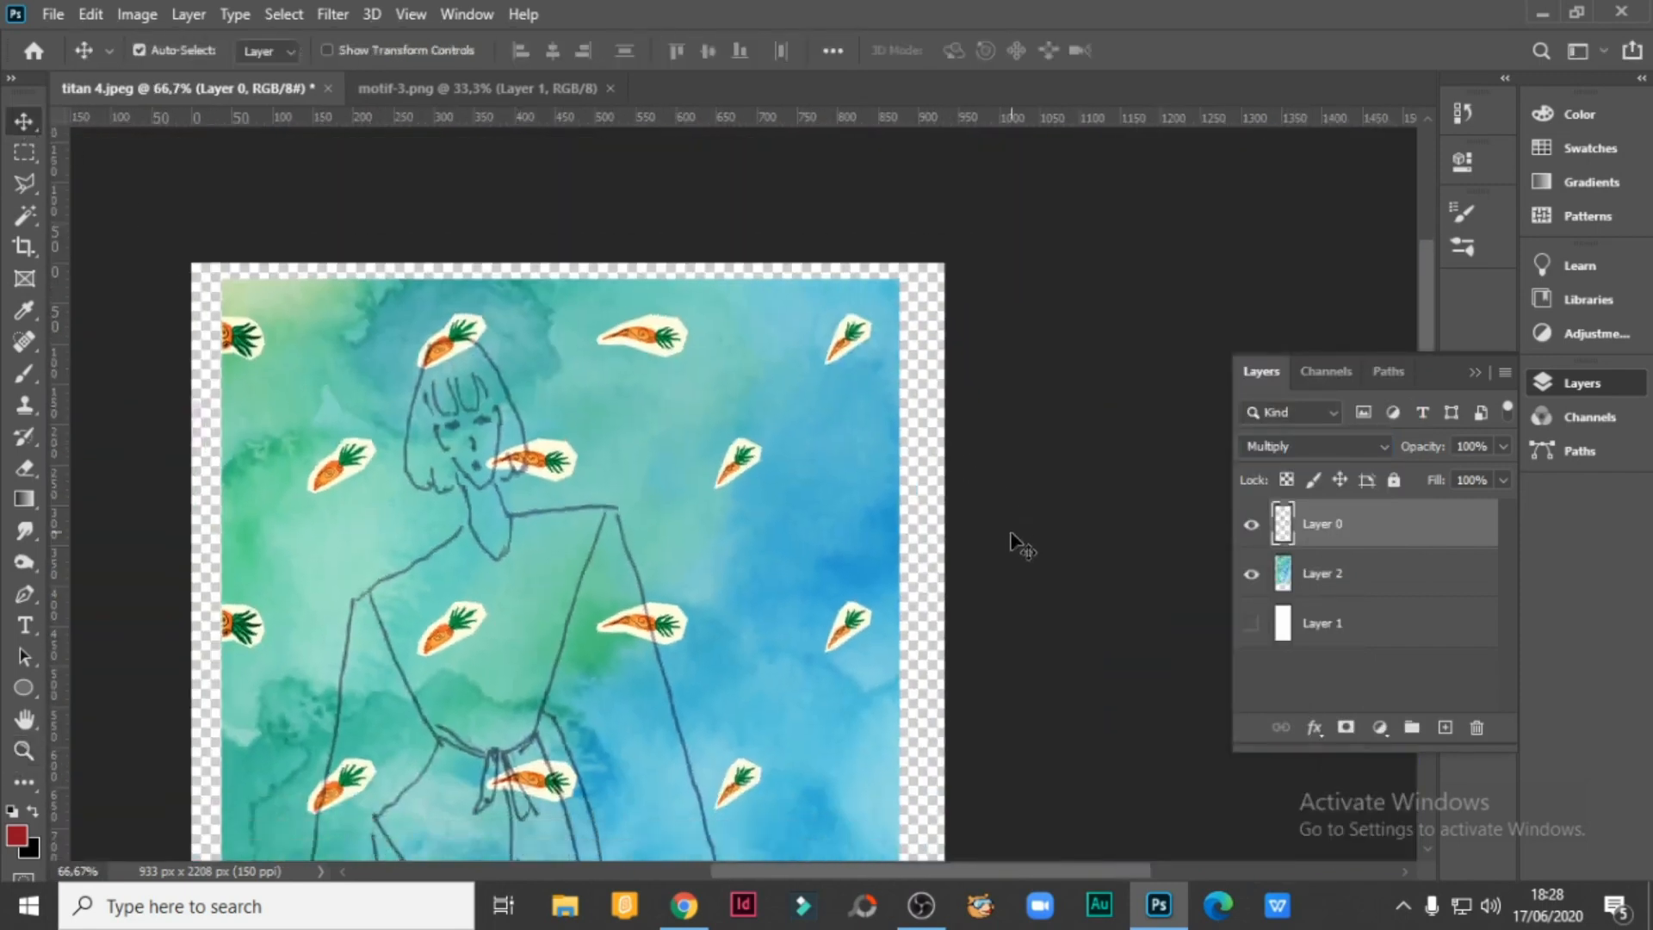
scroll(999, 547, "down", 5)
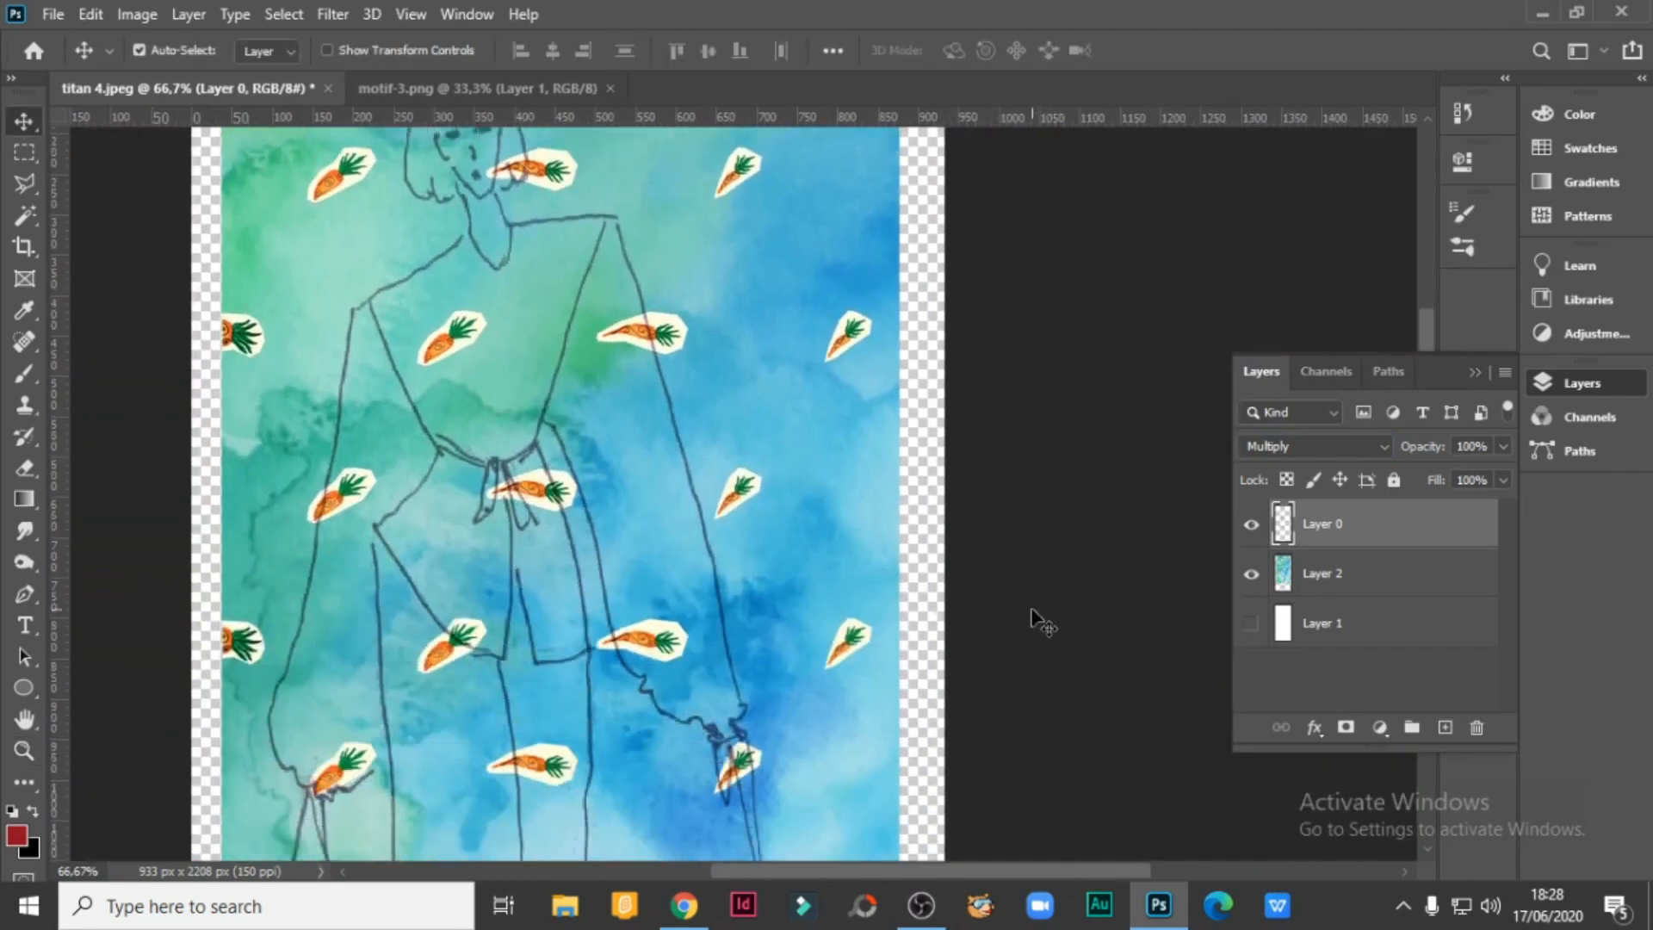
left_click(24, 750)
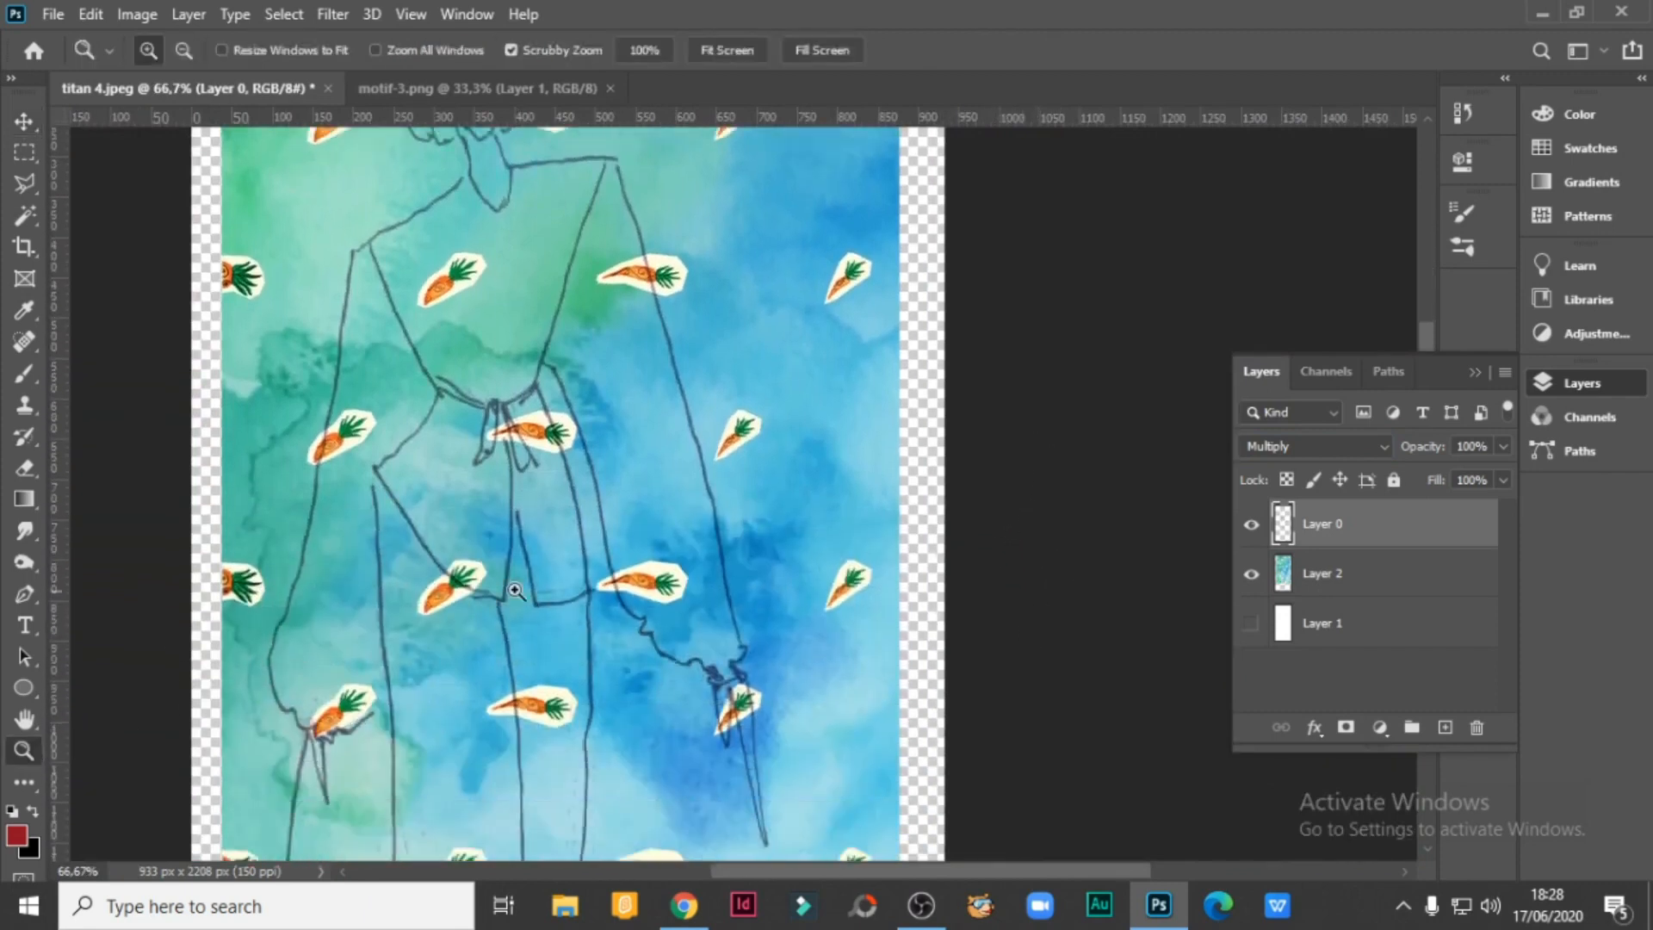
left_click(567, 552, "alt")
left_click(25, 121)
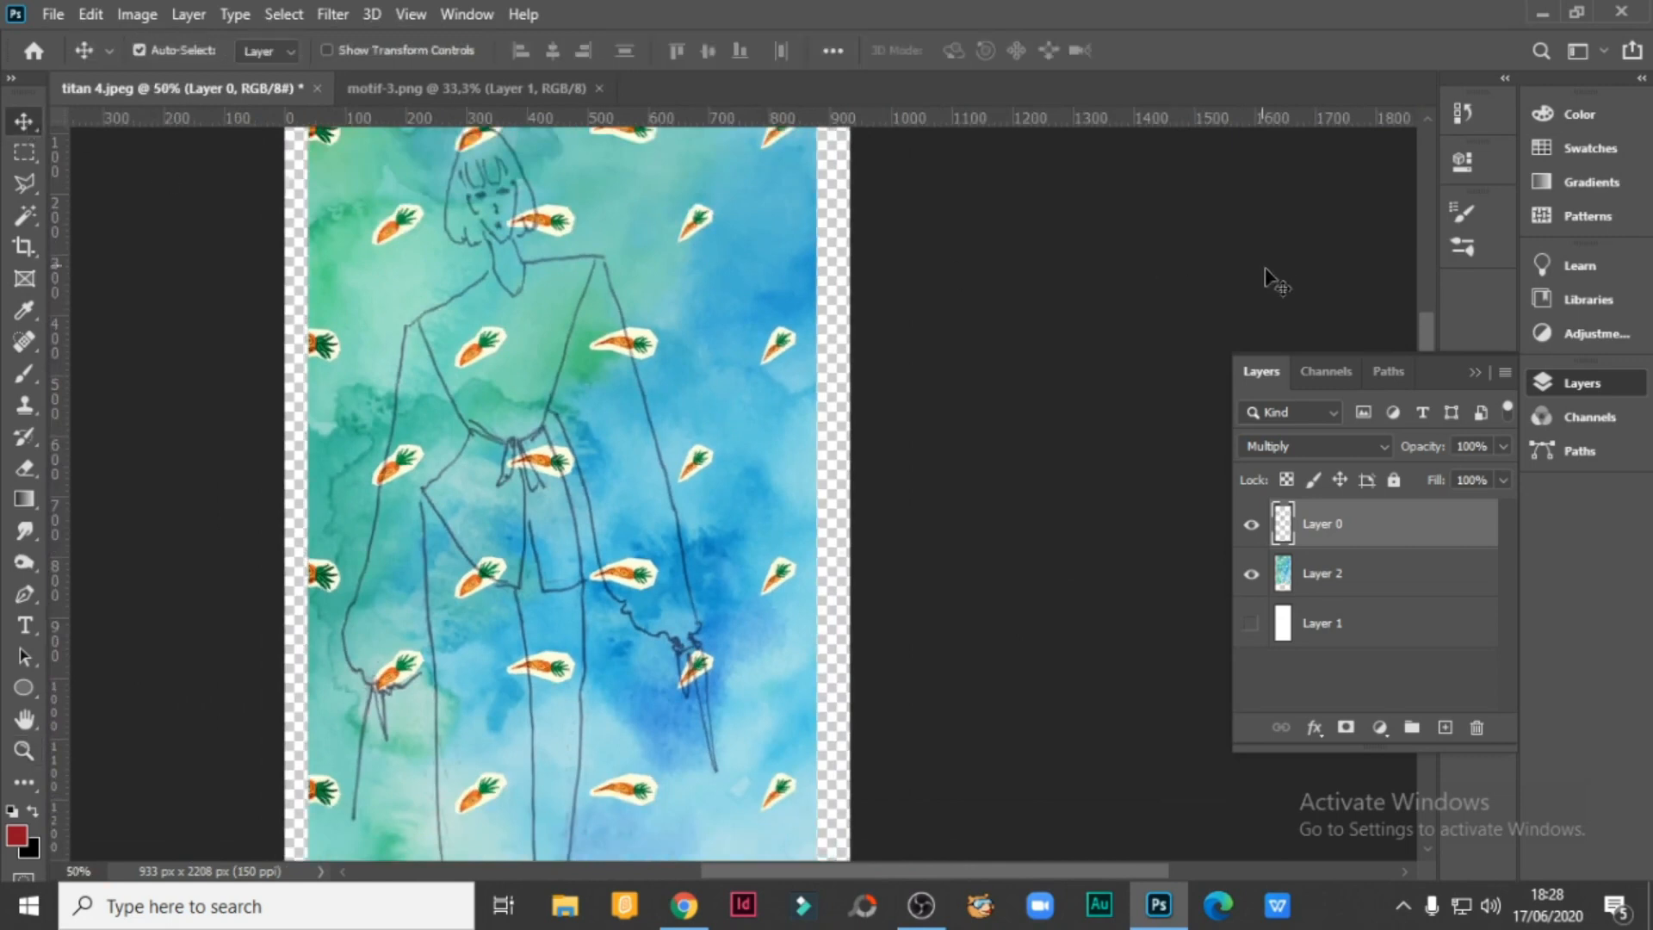
left_click_drag(1425, 343, 1380, 322)
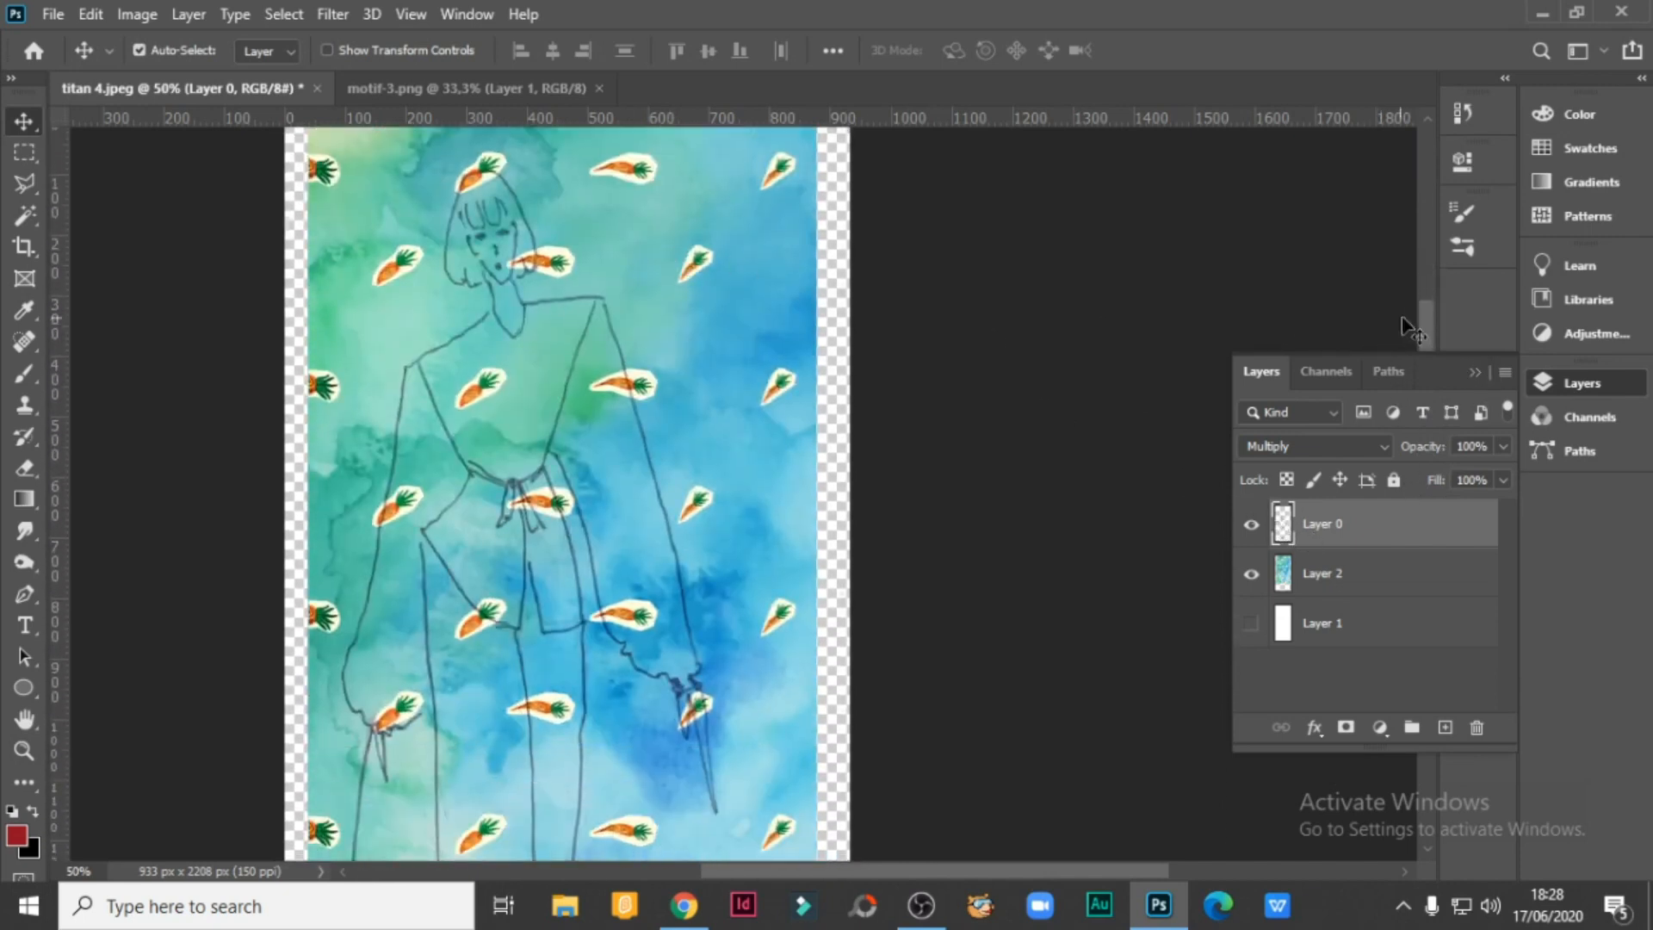
left_click_drag(1423, 333, 1418, 308)
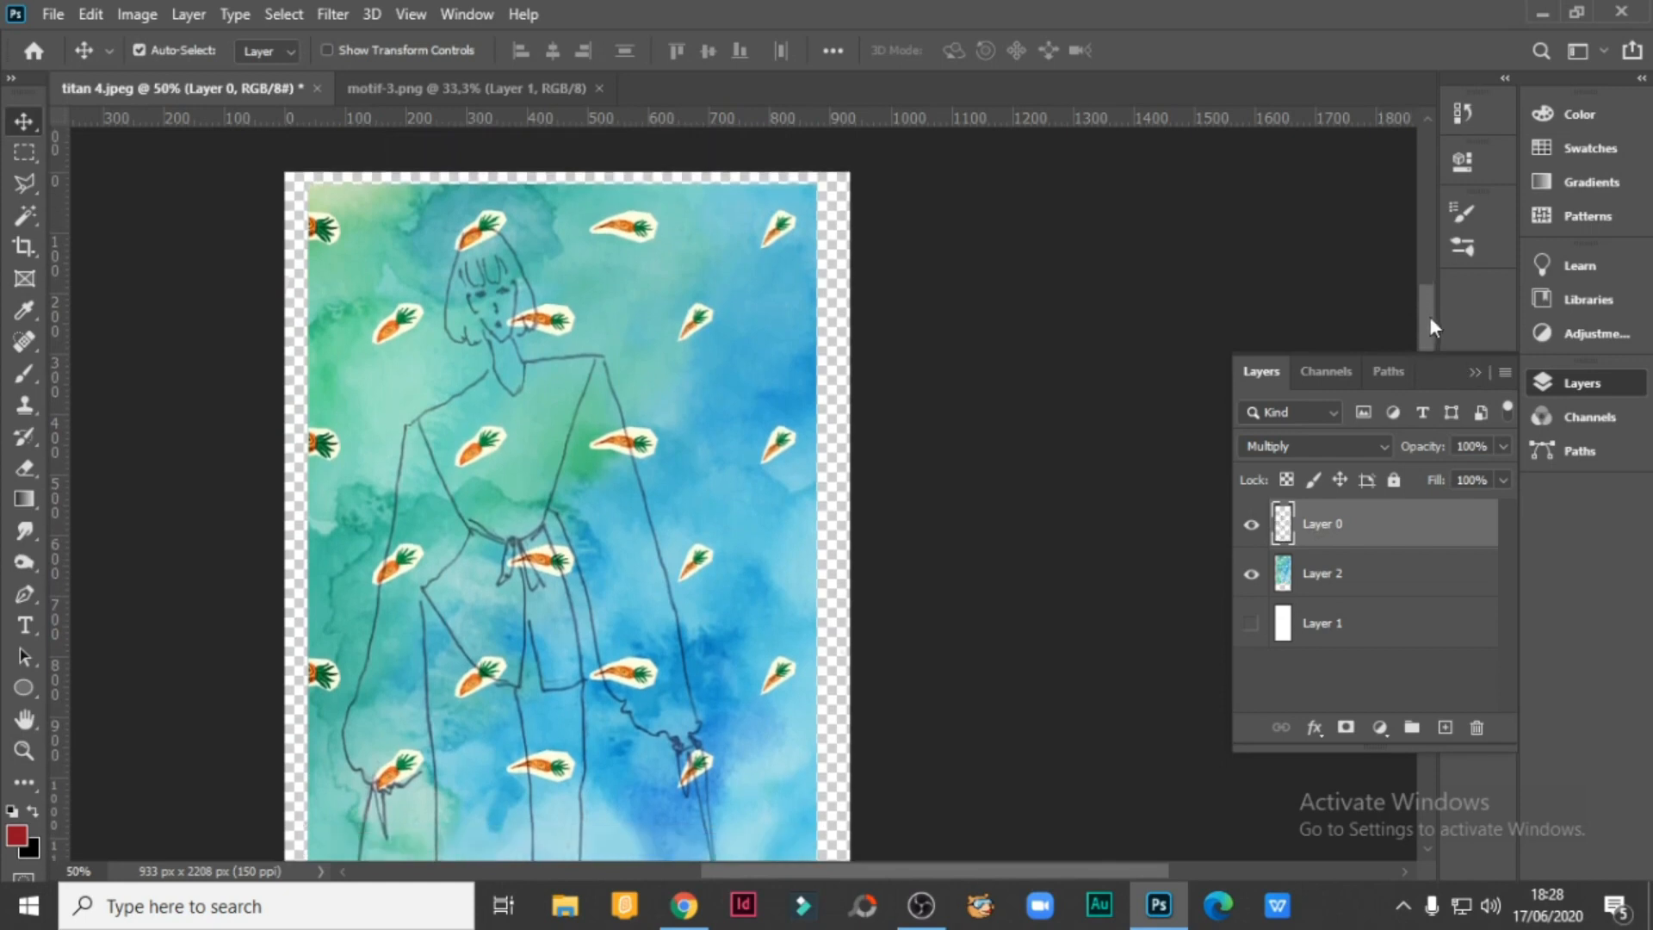
Duplicate the carrot-pattern layer, Layer 2, and hide the duplicate.
left_click(1281, 575)
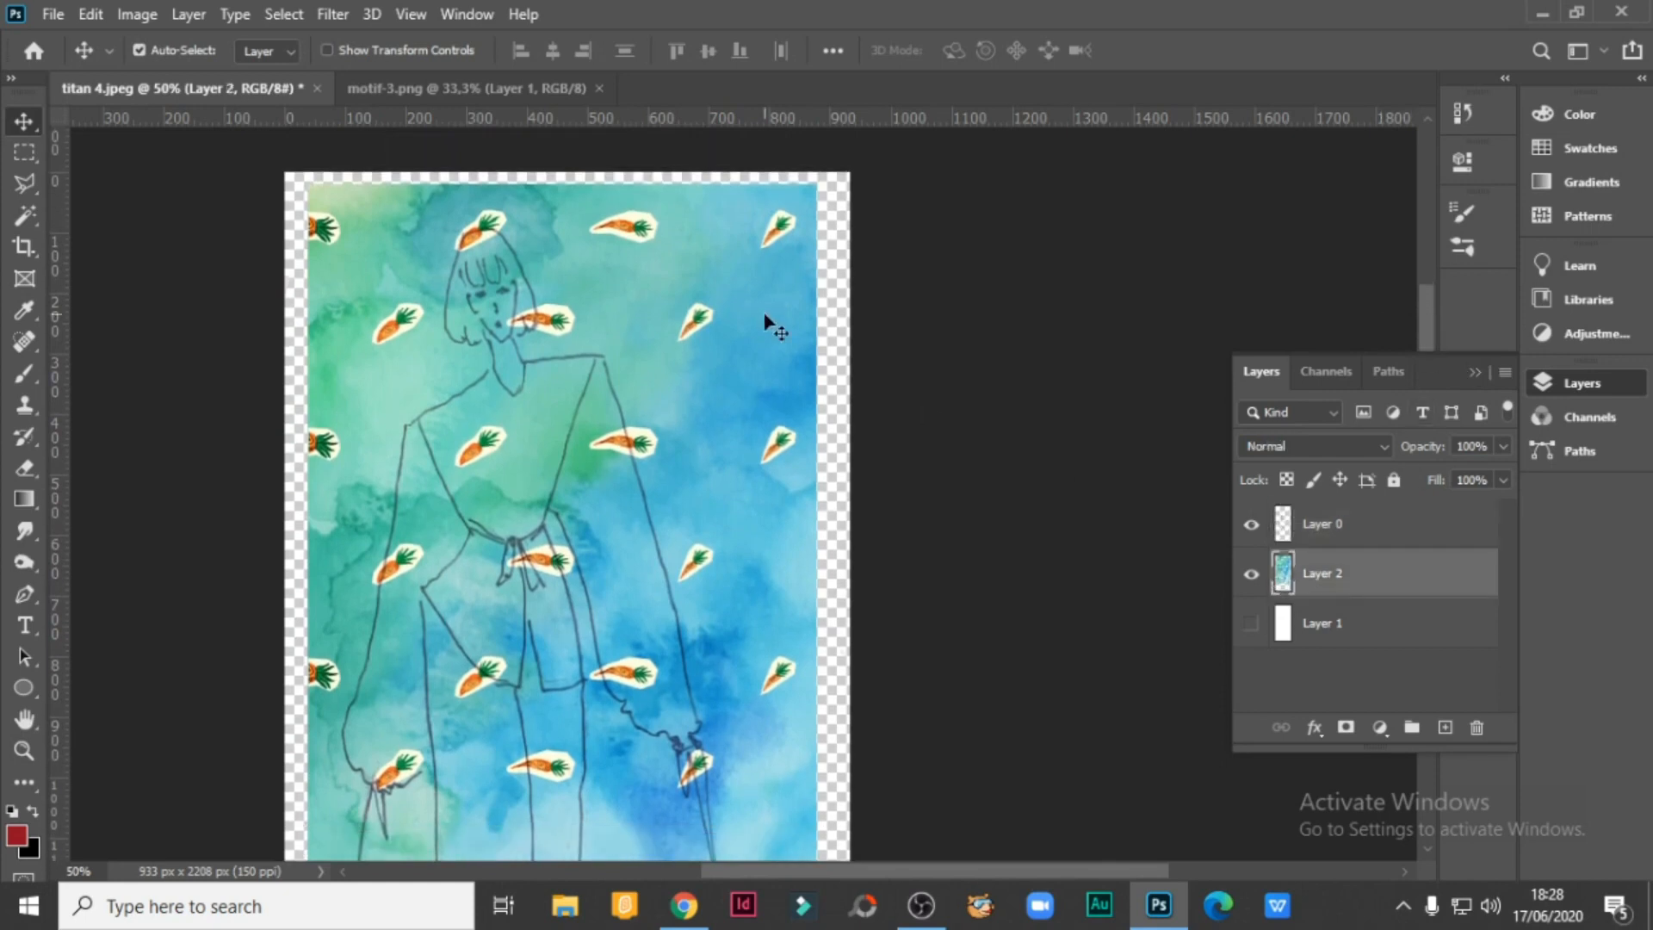
key("ctrl+t")
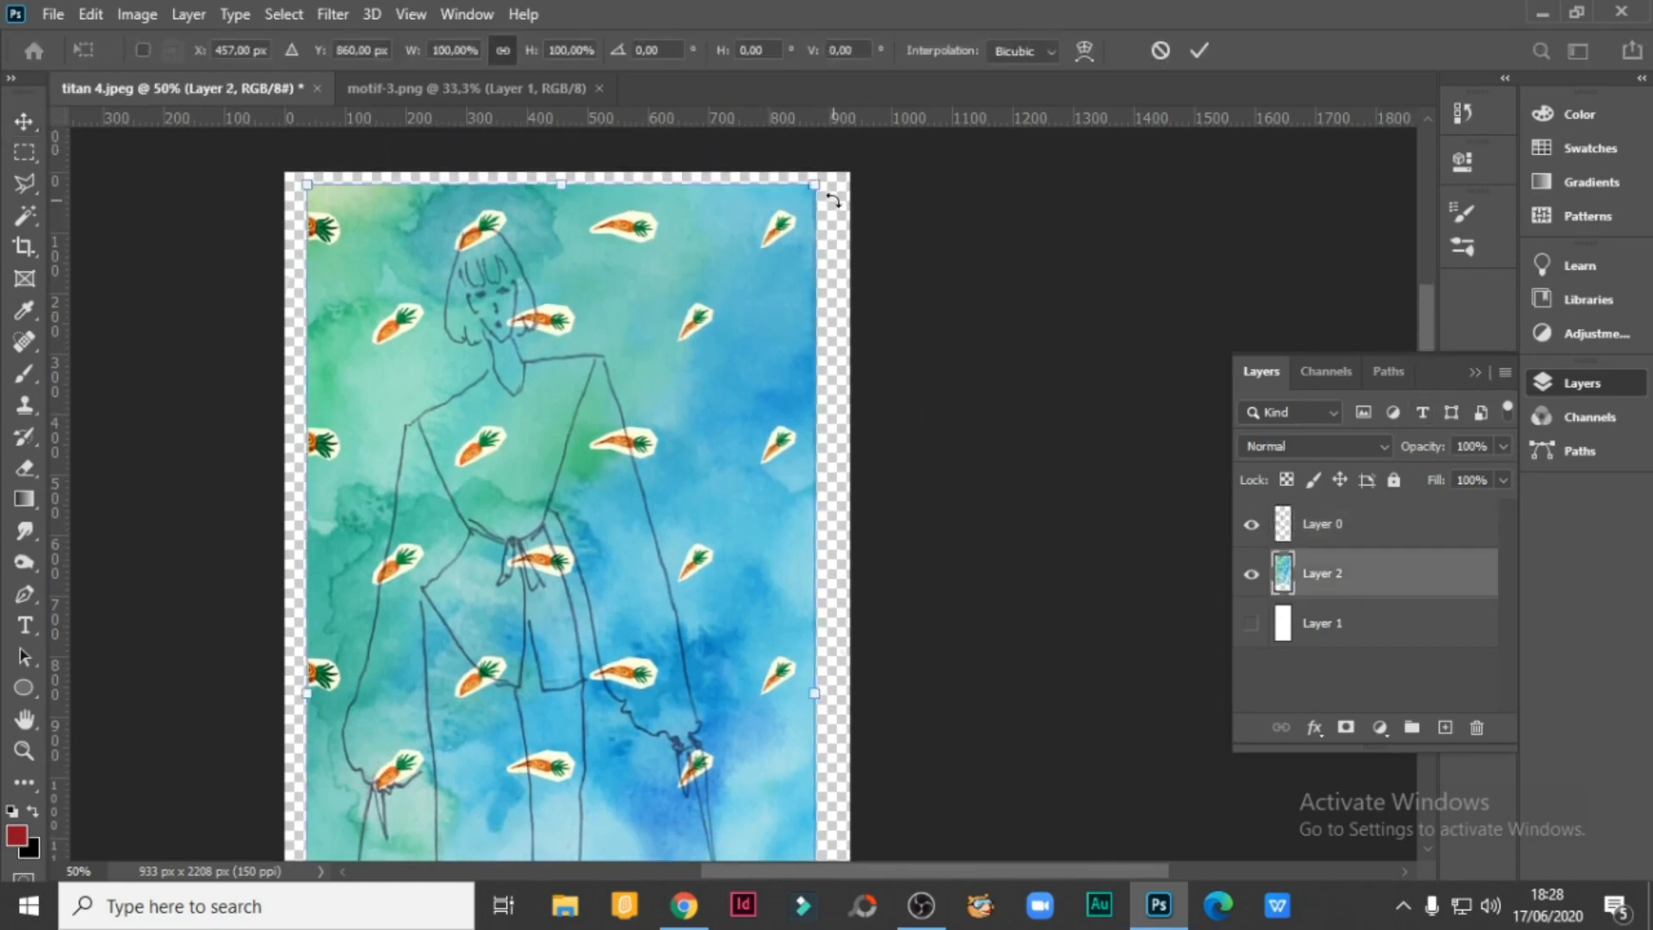
left_click_drag(1284, 578, 1444, 728)
left_click(1252, 575)
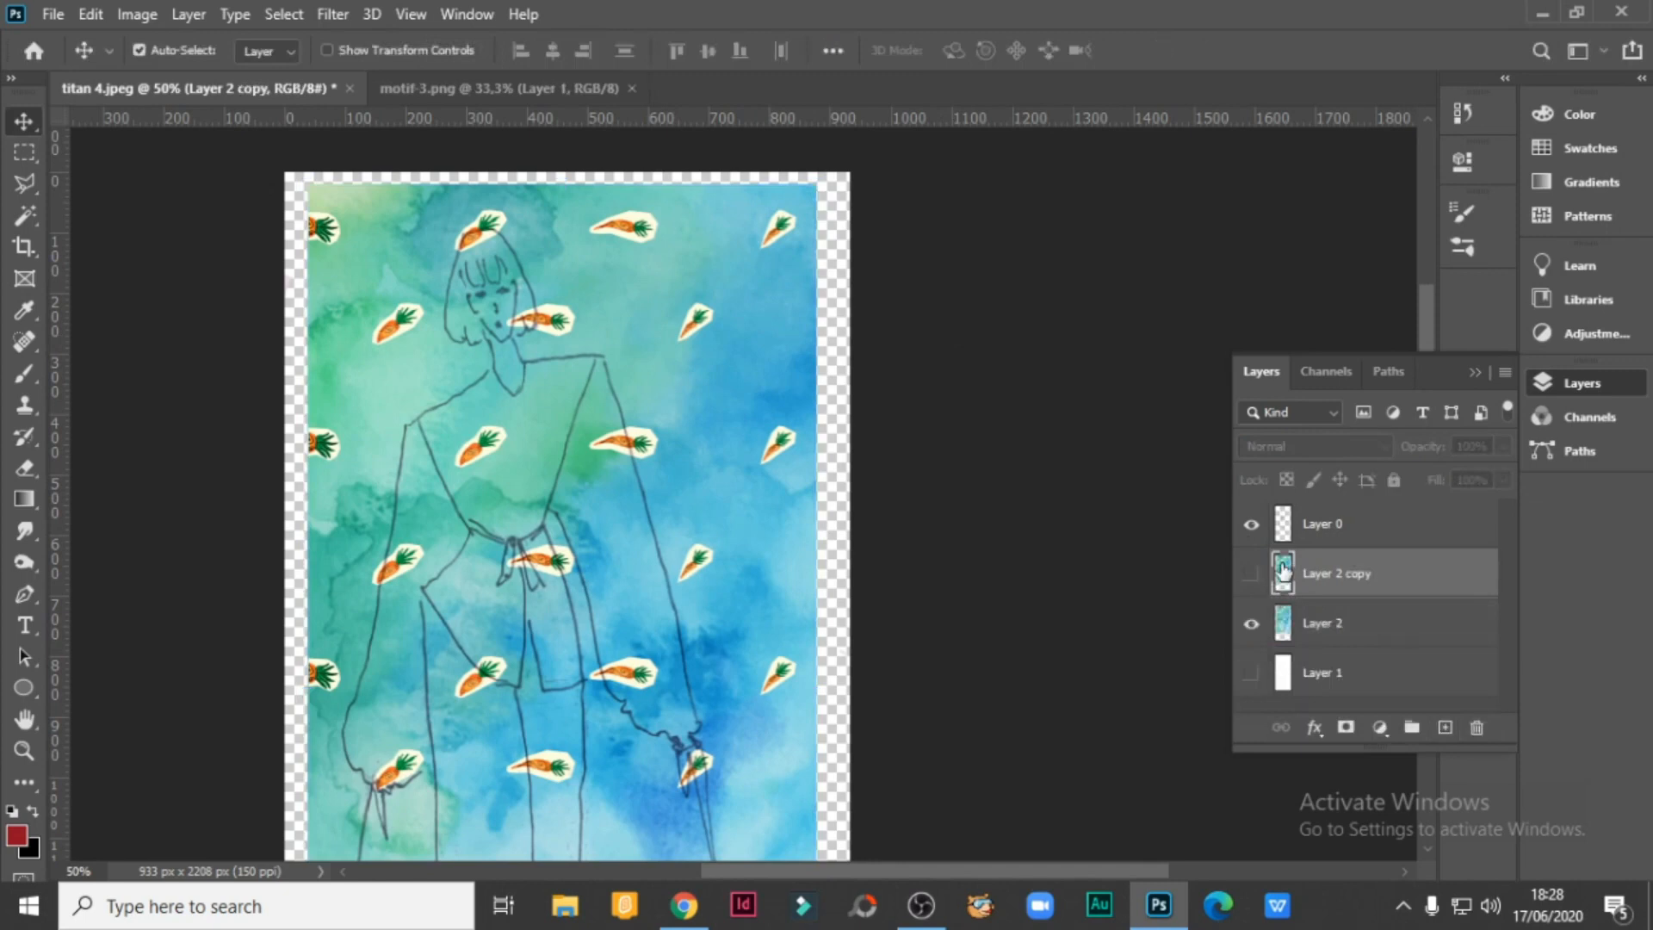
Scale the original Layer 2 pattern proportionally to 76.34% and move it over the figure.
left_click(1282, 633)
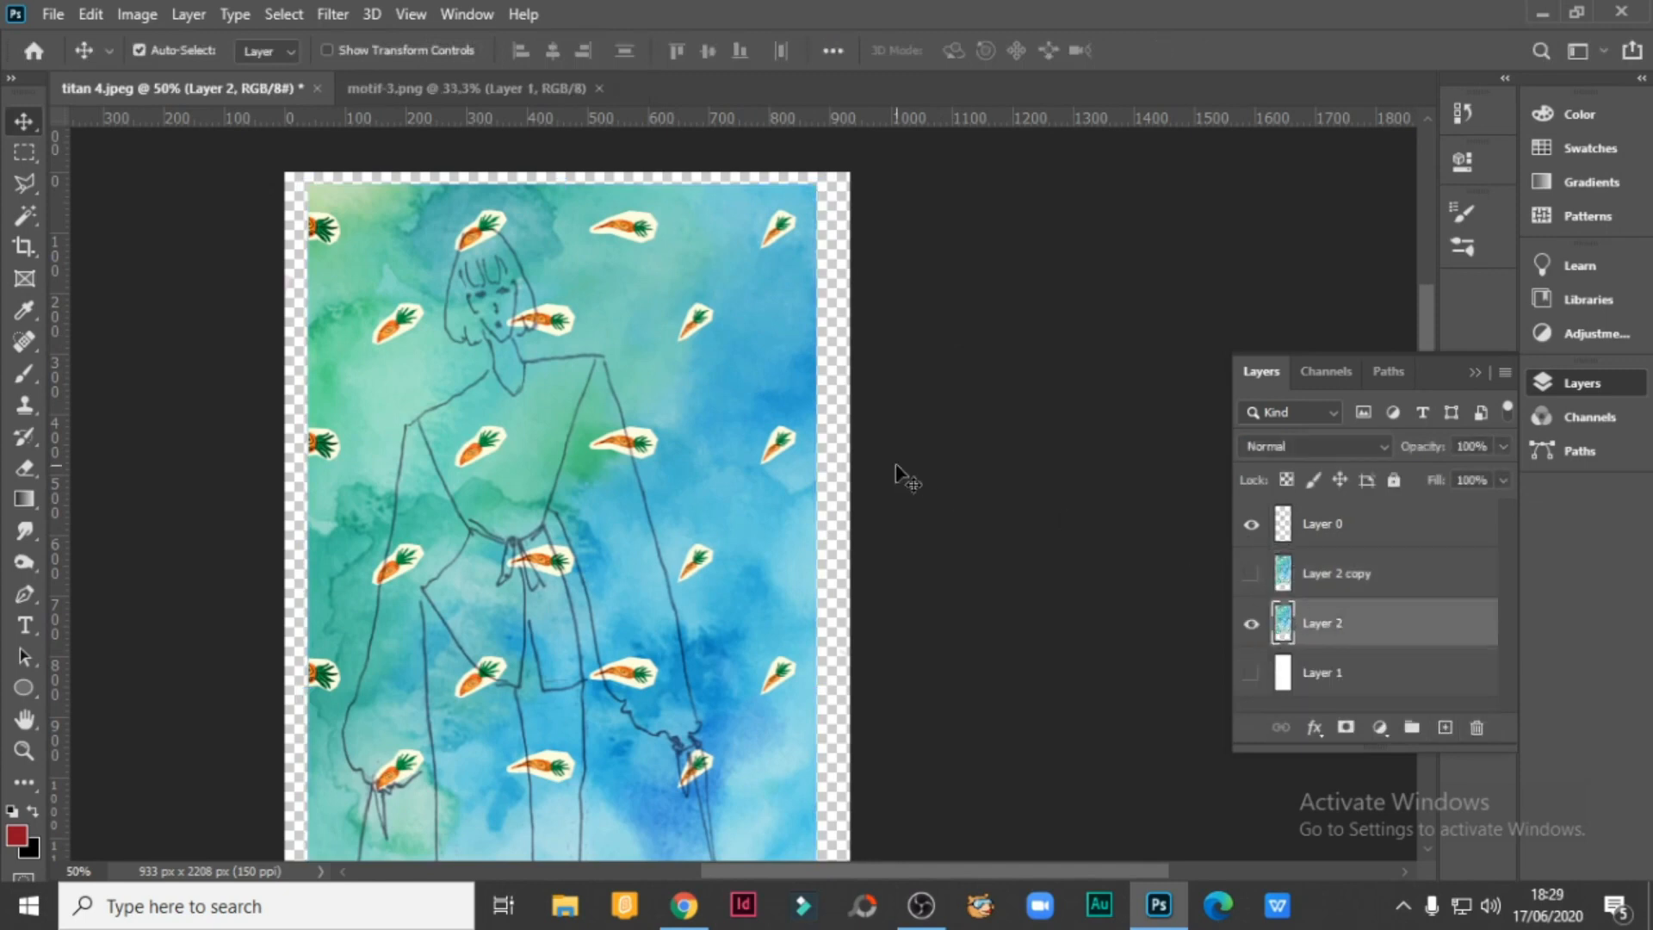
key("ctrl+t")
left_click_drag(810, 181, 694, 397)
key("ctrl+z")
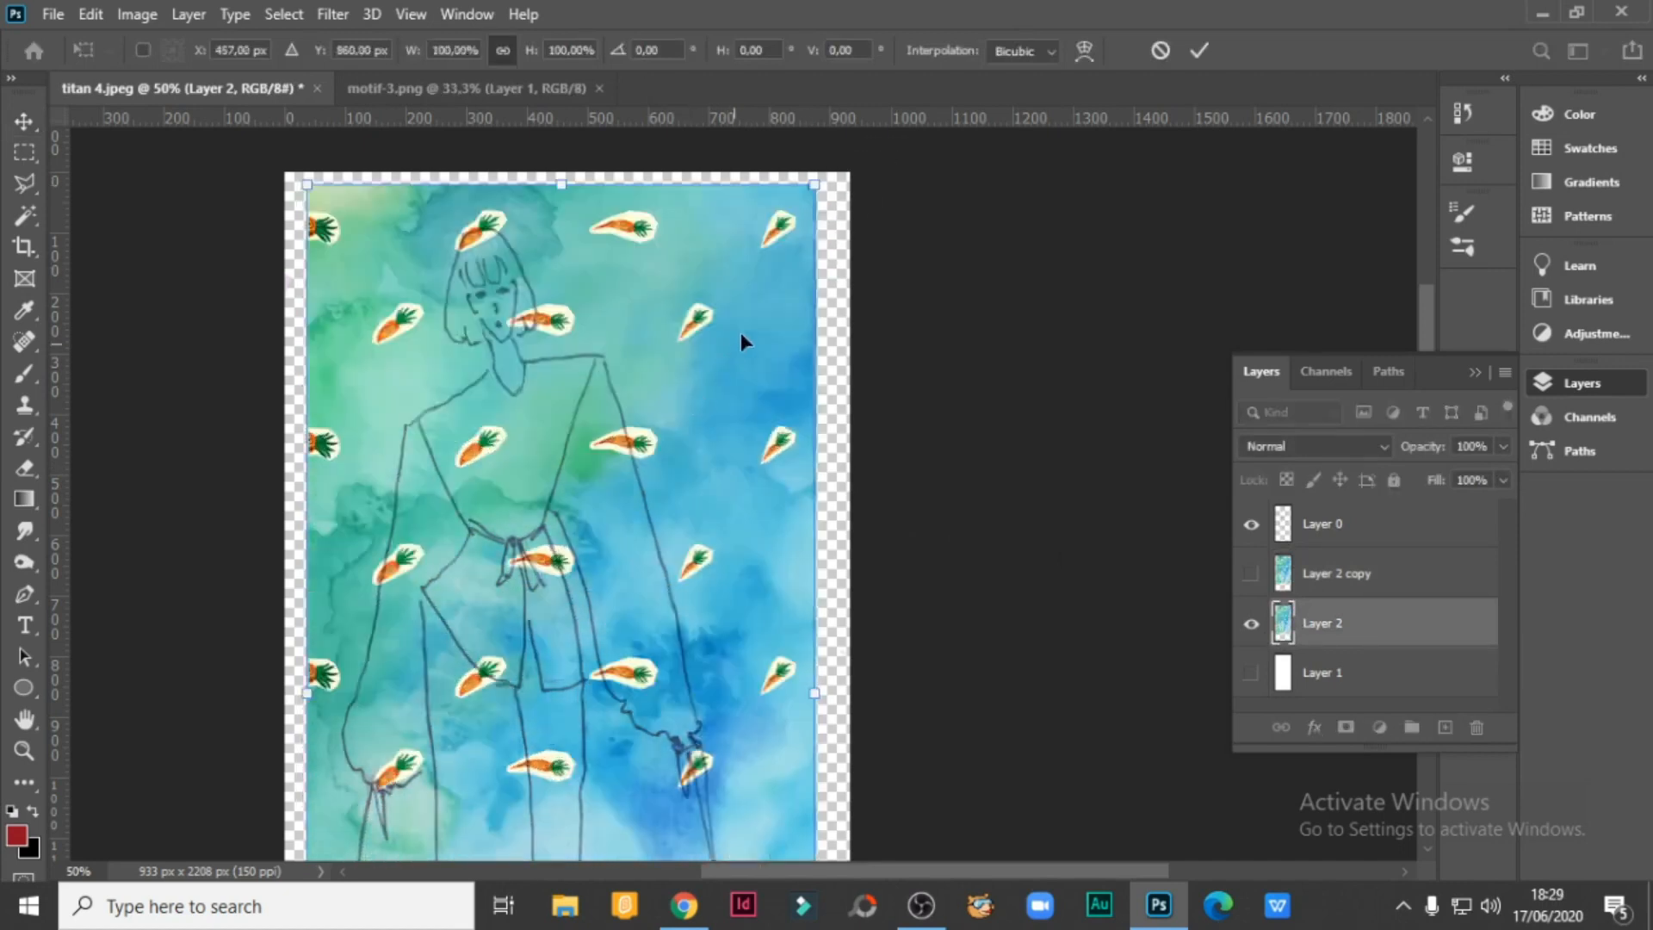
left_click_drag(813, 191, 645, 408)
left_click_drag(635, 580, 662, 441)
scroll(876, 376, "down", 2)
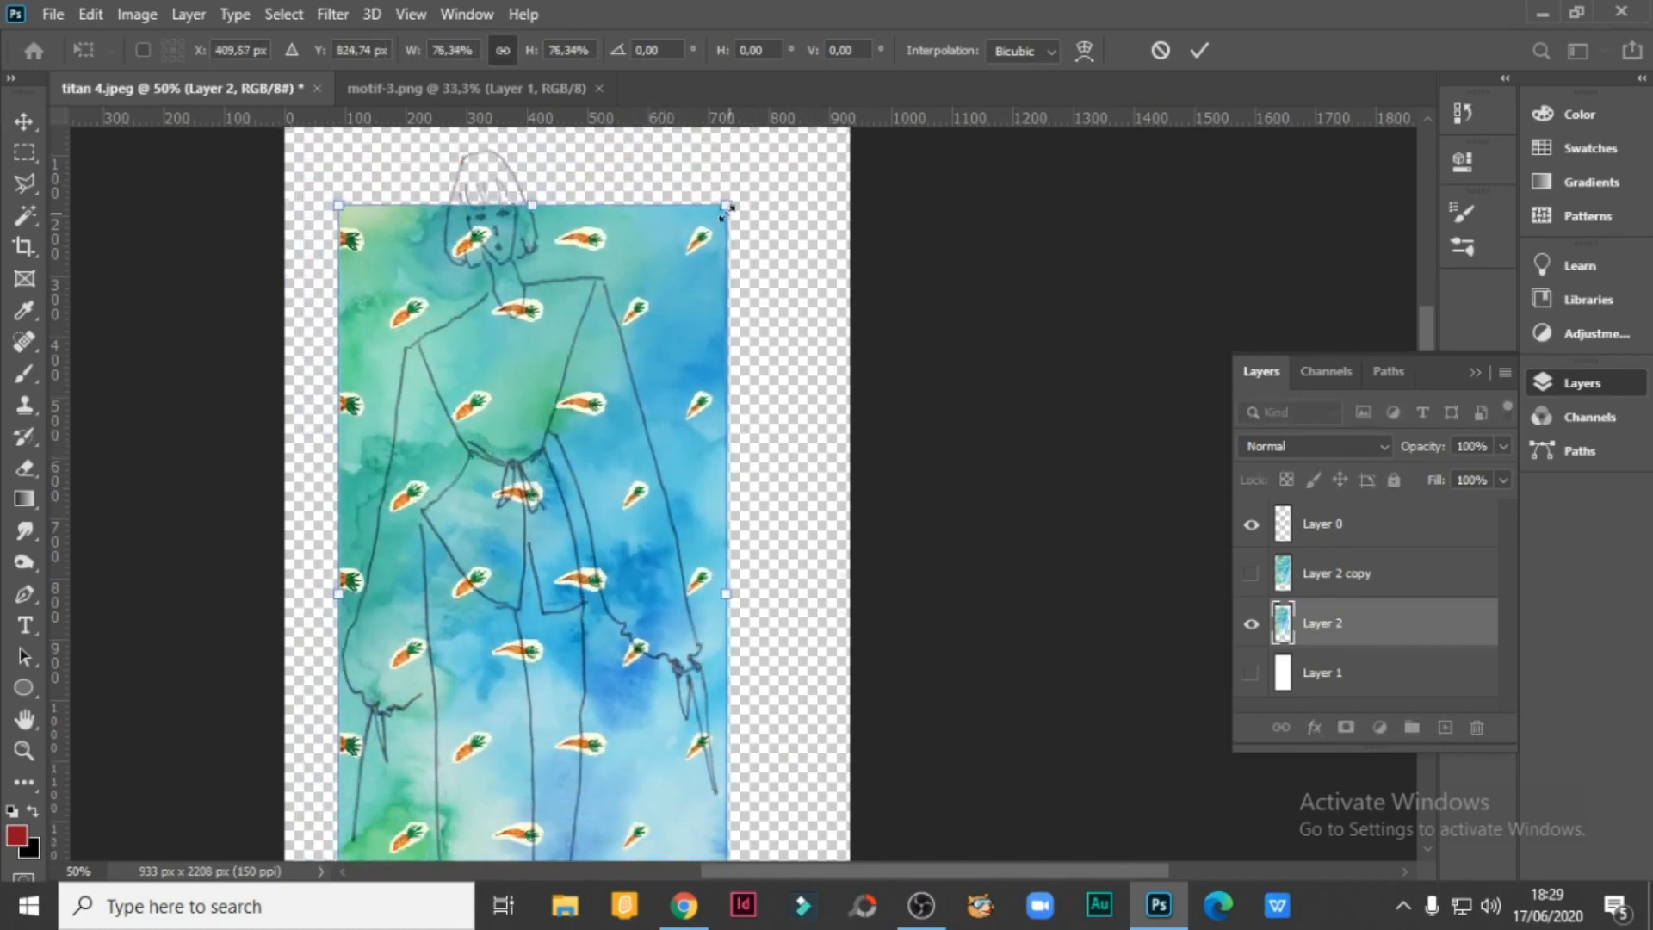
Reduce the pattern to 39.06% and center it over the figure's torso.
left_click_drag(722, 211, 585, 488)
left_click_drag(564, 623, 606, 353)
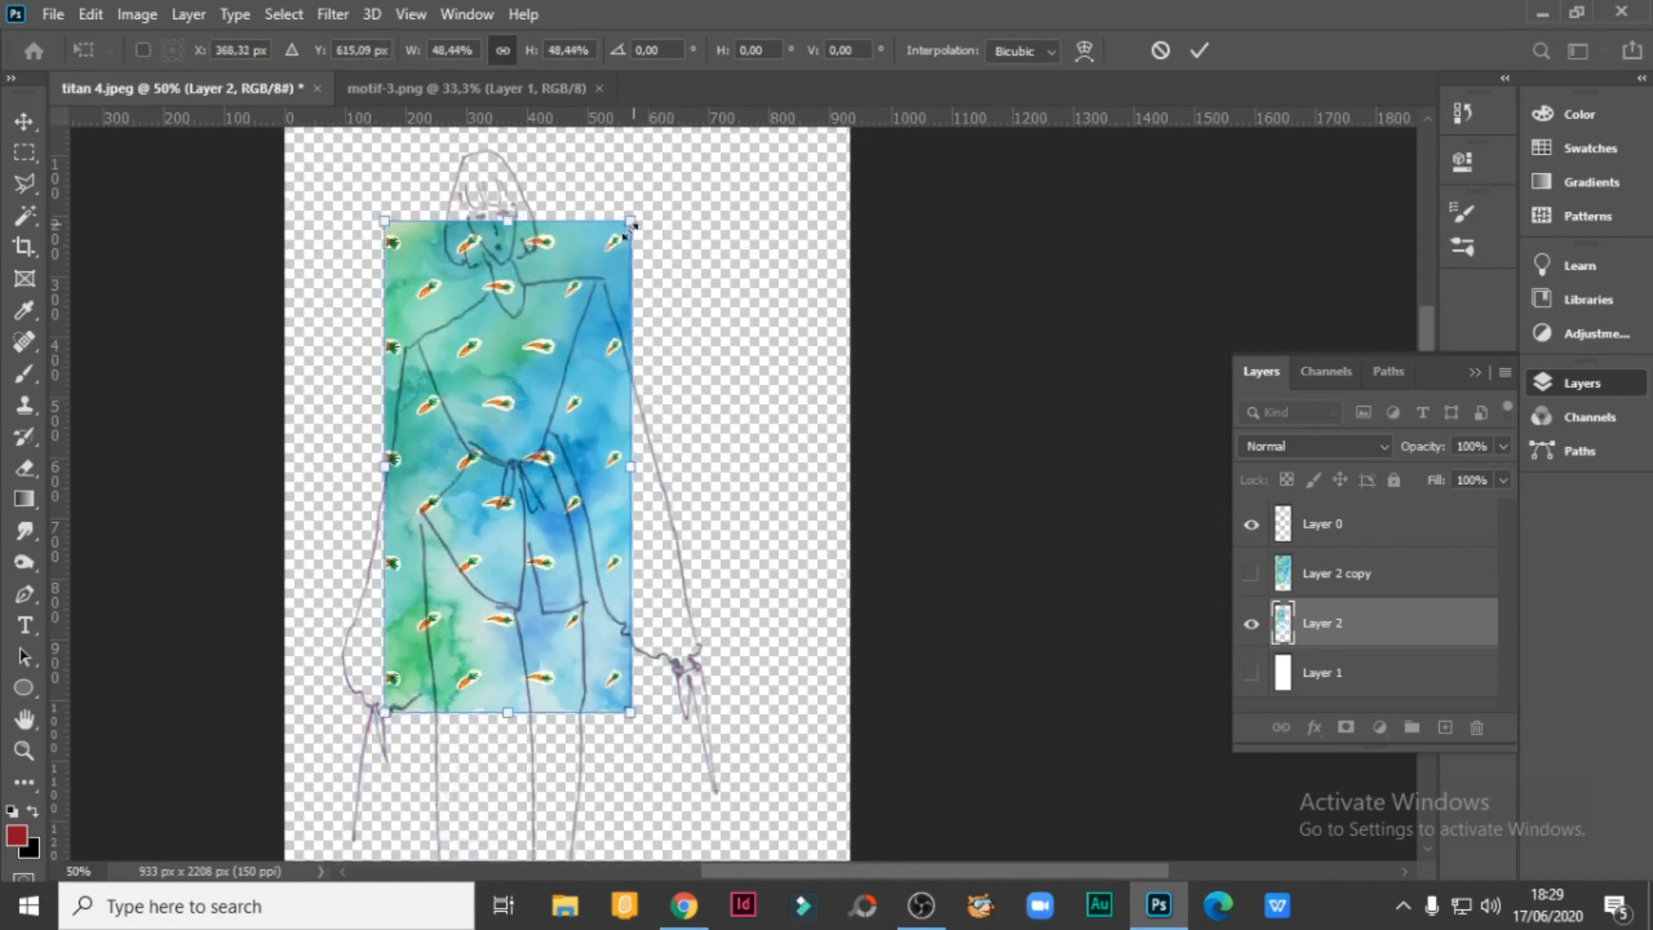
left_click_drag(636, 222, 604, 303)
left_click_drag(589, 386, 610, 341)
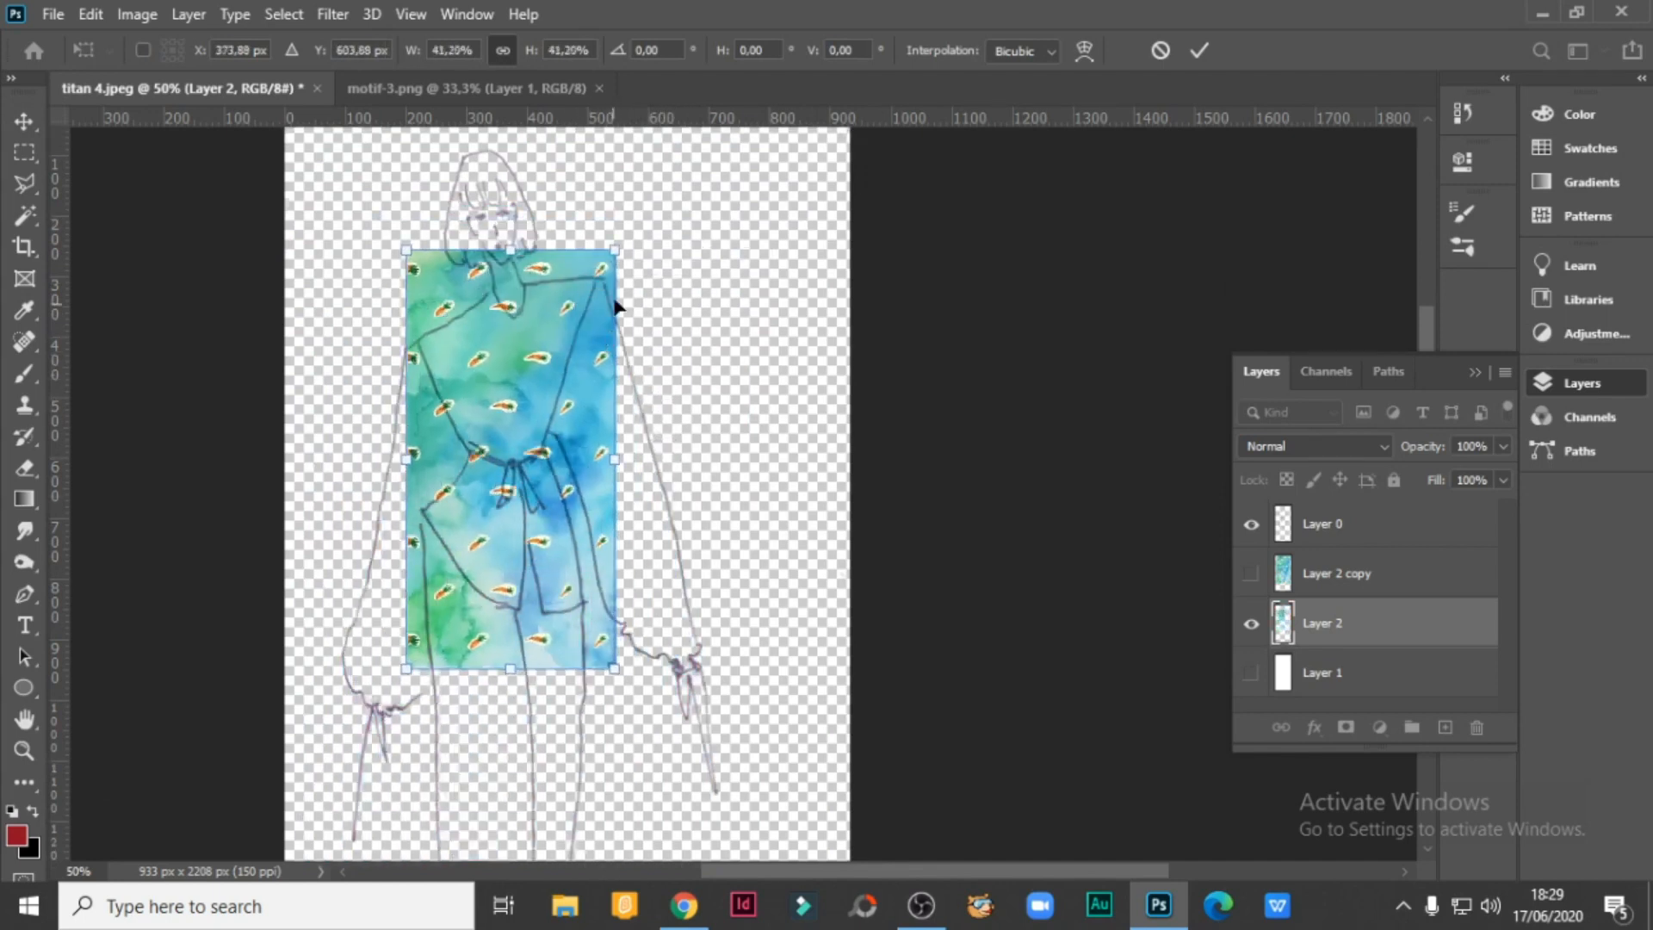
left_click_drag(617, 248, 605, 250)
left_click_drag(595, 342, 590, 354)
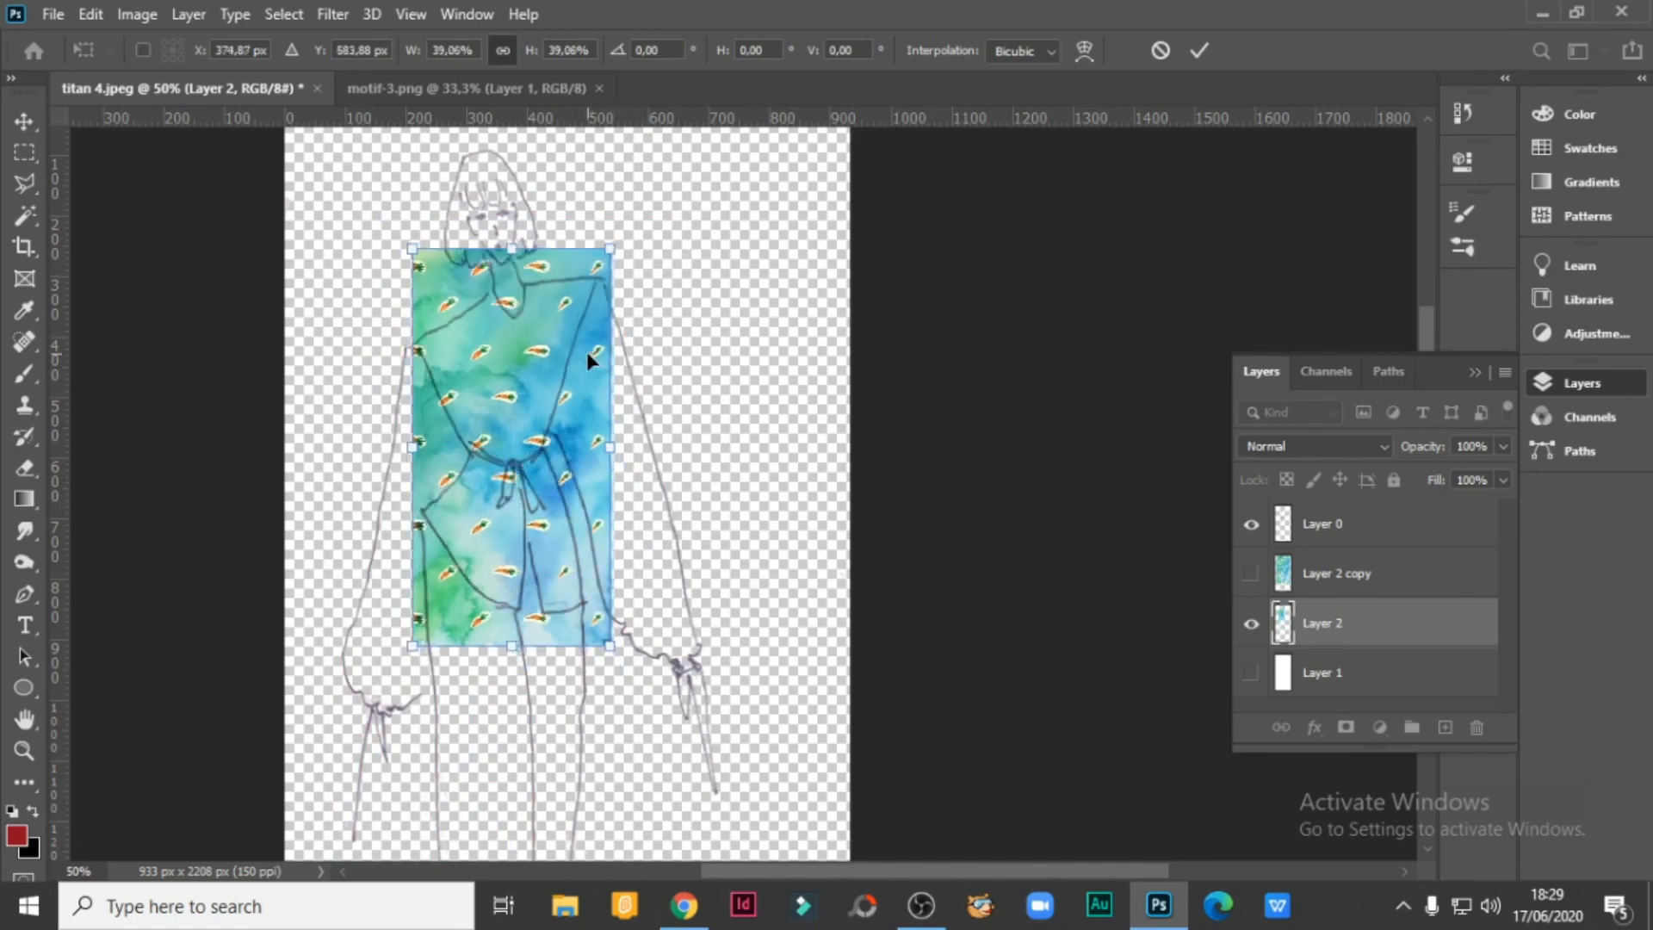
Enlarge the pattern to span the figure from head to wrists, reposition it over the body, and apply the transform.
left_click_drag(609, 645, 673, 777)
left_click_drag(617, 673, 597, 614)
left_click_drag(654, 722, 674, 763)
left_click_drag(630, 643, 621, 620)
key("Return")
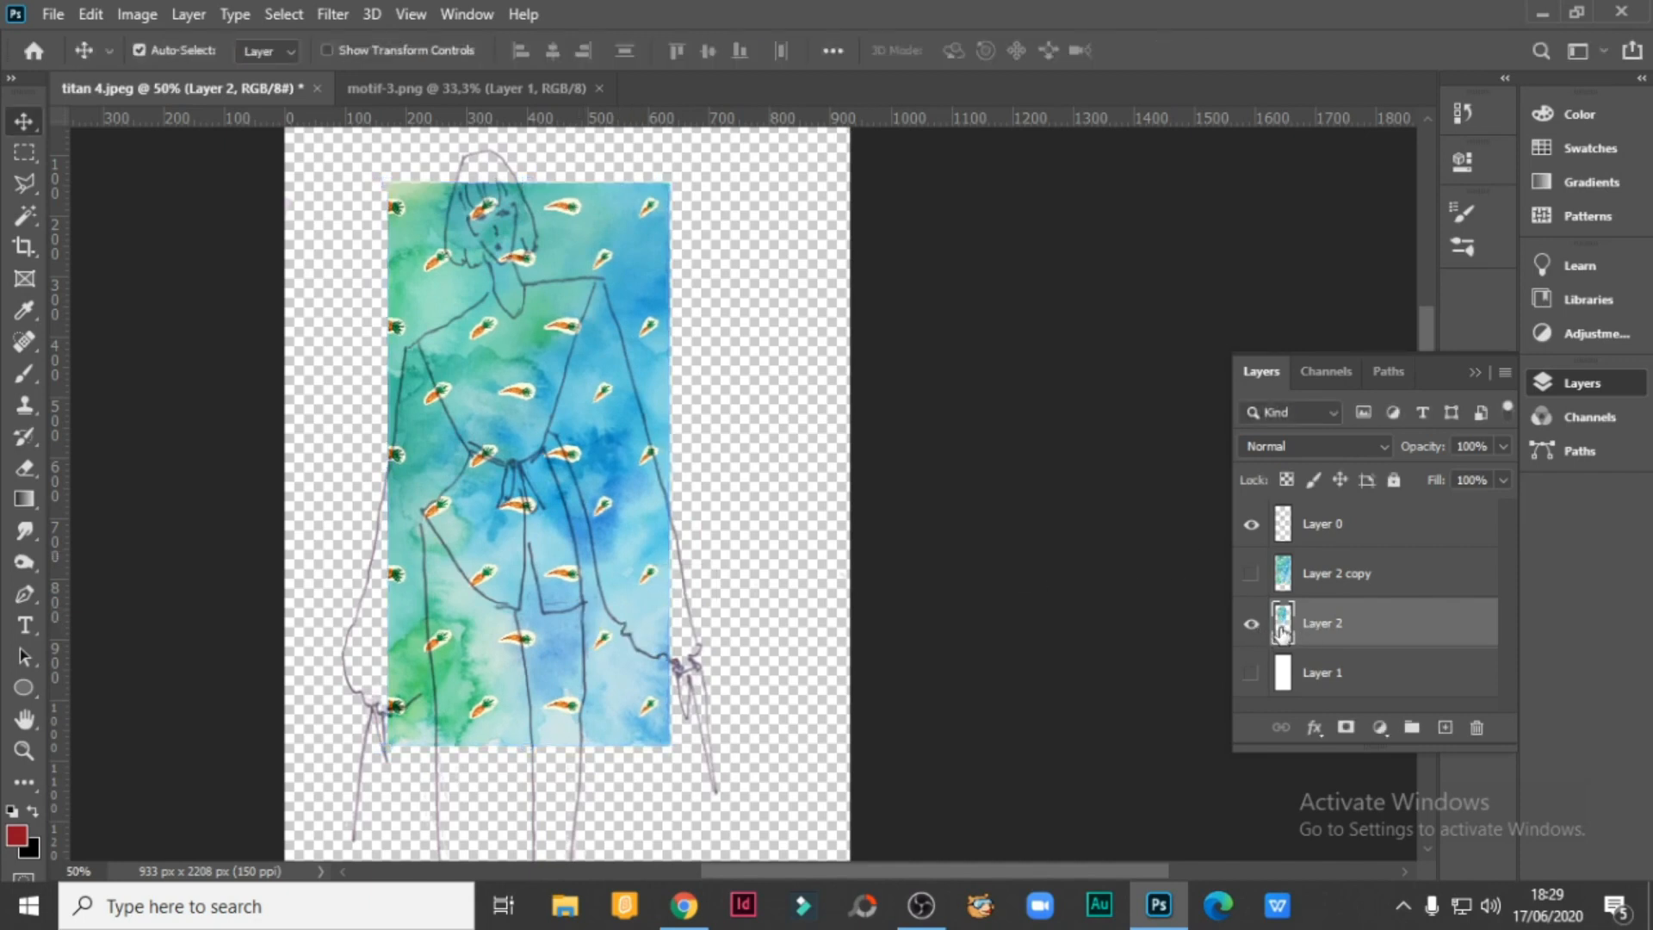
Duplicate the resized Layer 2, hide the duplicate, and shift the original pattern slightly down over the figure.
left_click_drag(1284, 633, 1445, 728)
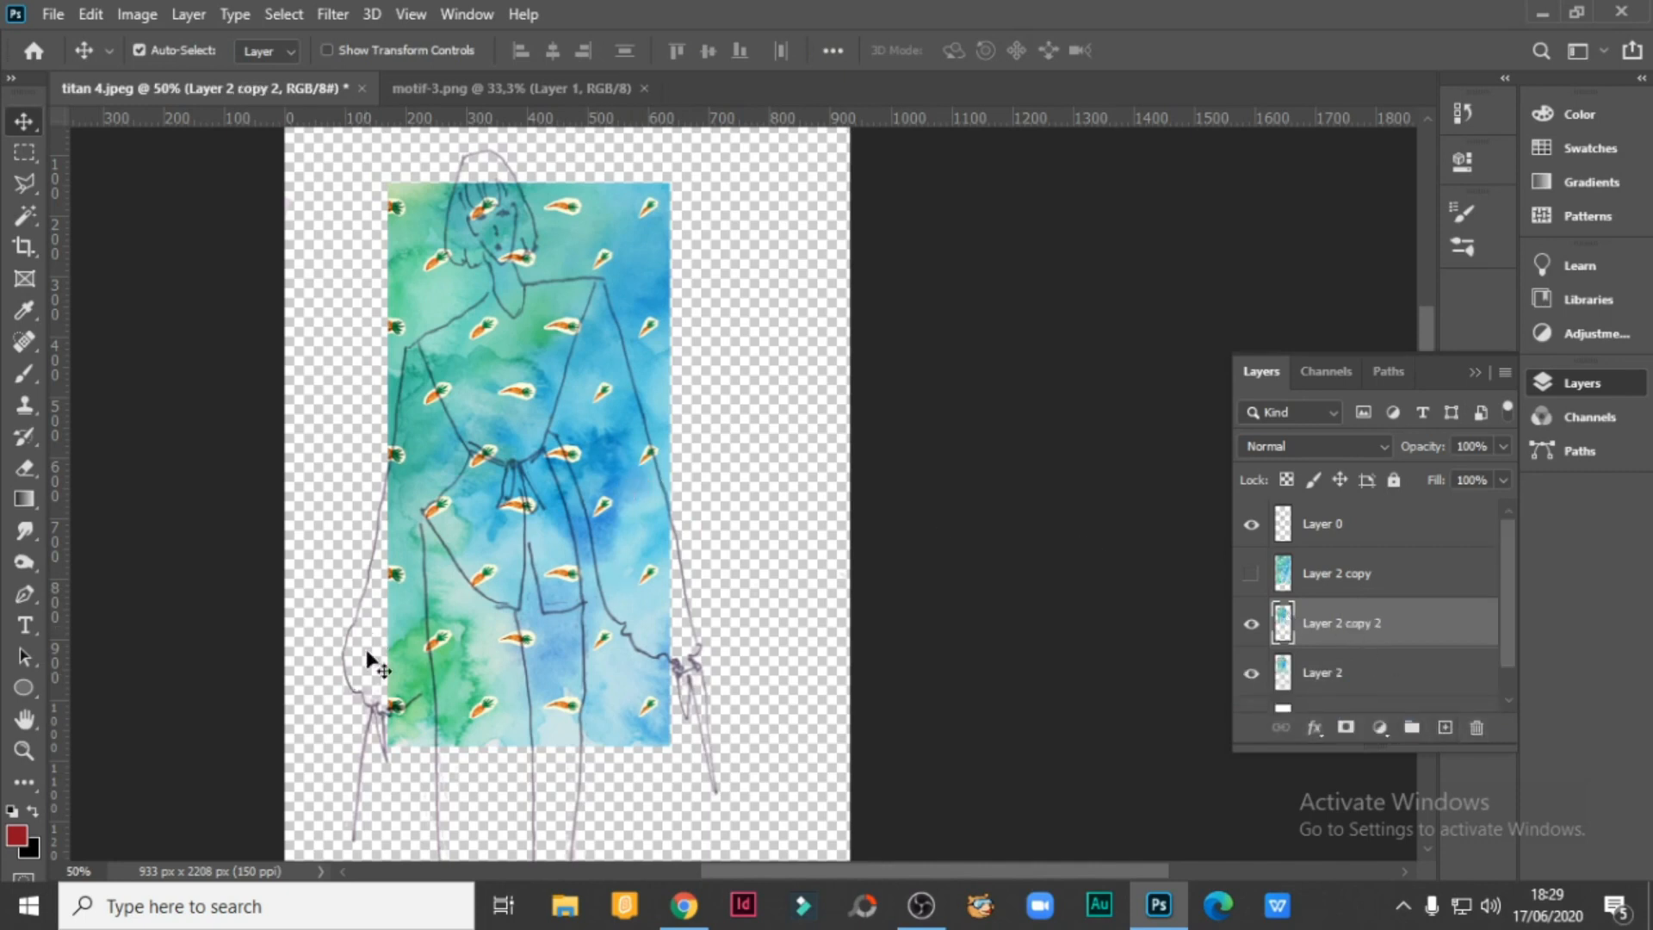
left_click(1259, 627)
left_click(1284, 676)
mouse_move(633, 486)
left_mouse_down()
mouse_move(601, 509)
mouse_move(628, 517)
left_mouse_up()
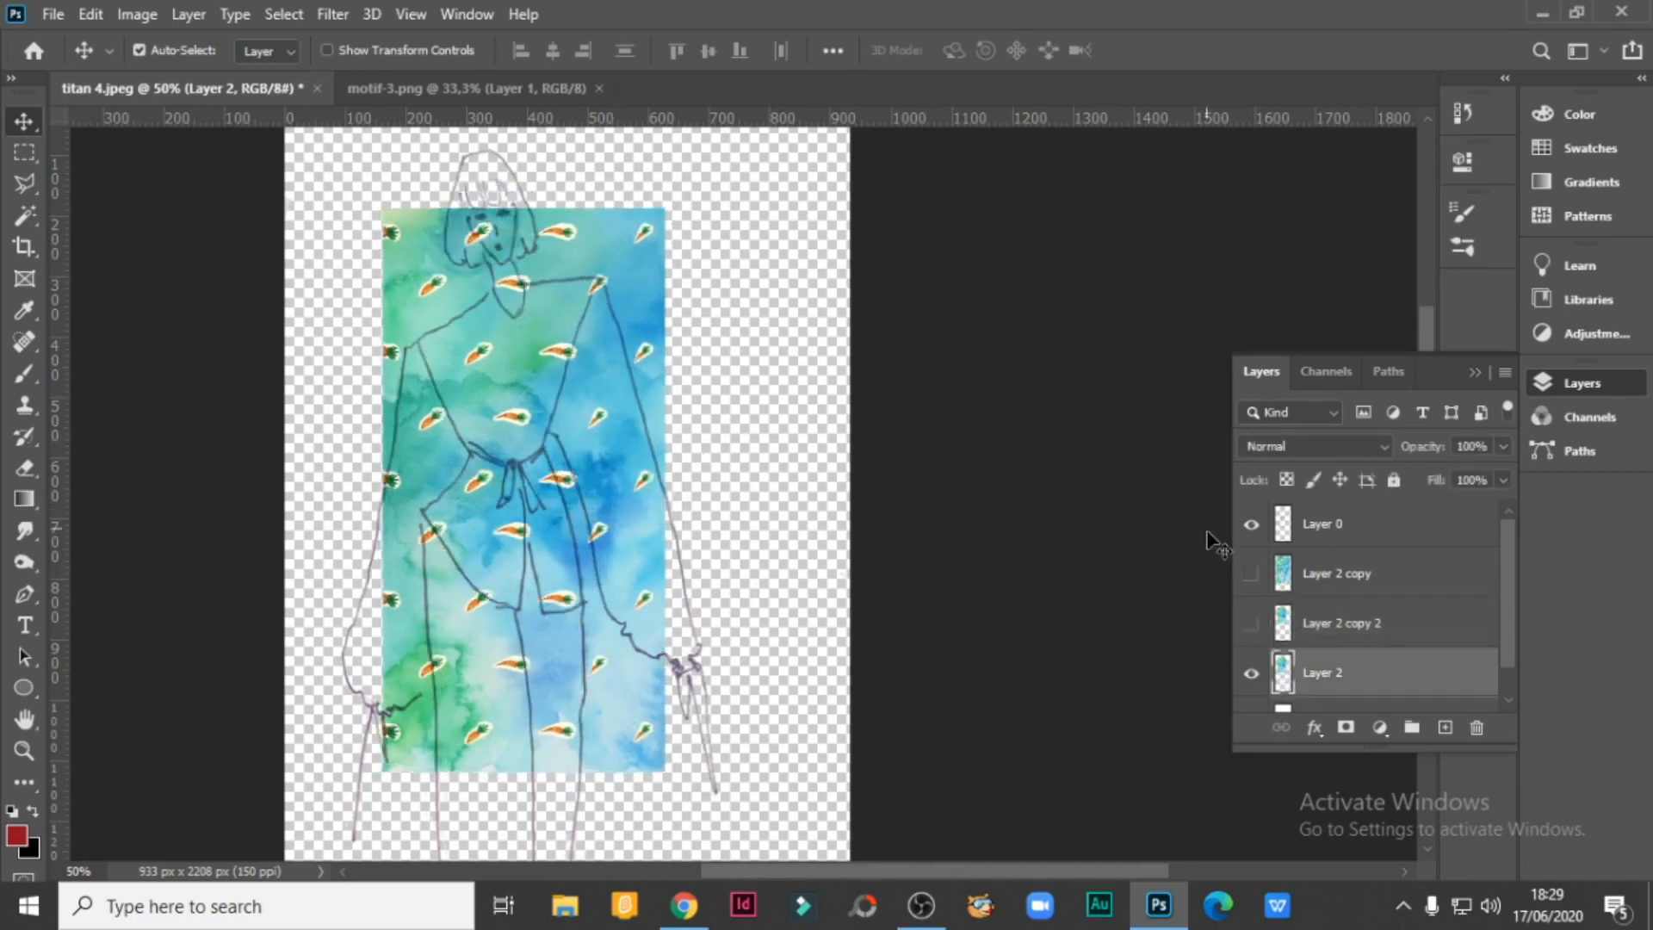
Show Layer 2 copy 2 and move the pattern over the figure's sleeve on the right of the sketch.
left_click(1287, 624)
left_click(1251, 624)
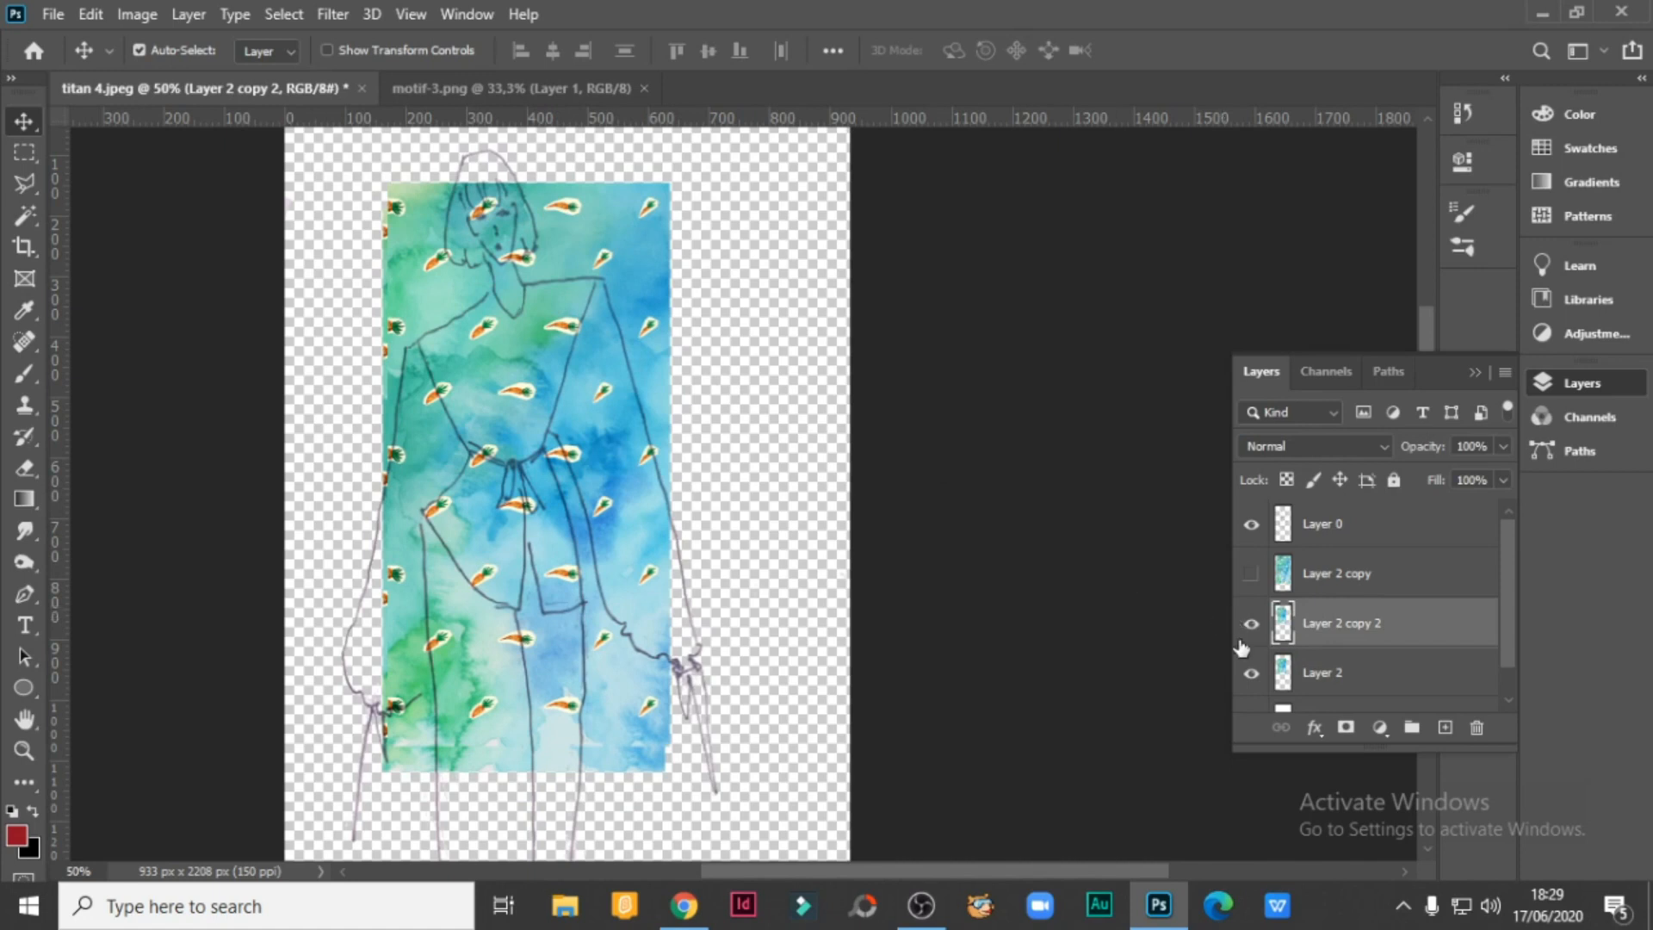
left_click_drag(604, 399, 711, 411)
left_click_drag(740, 537, 731, 515)
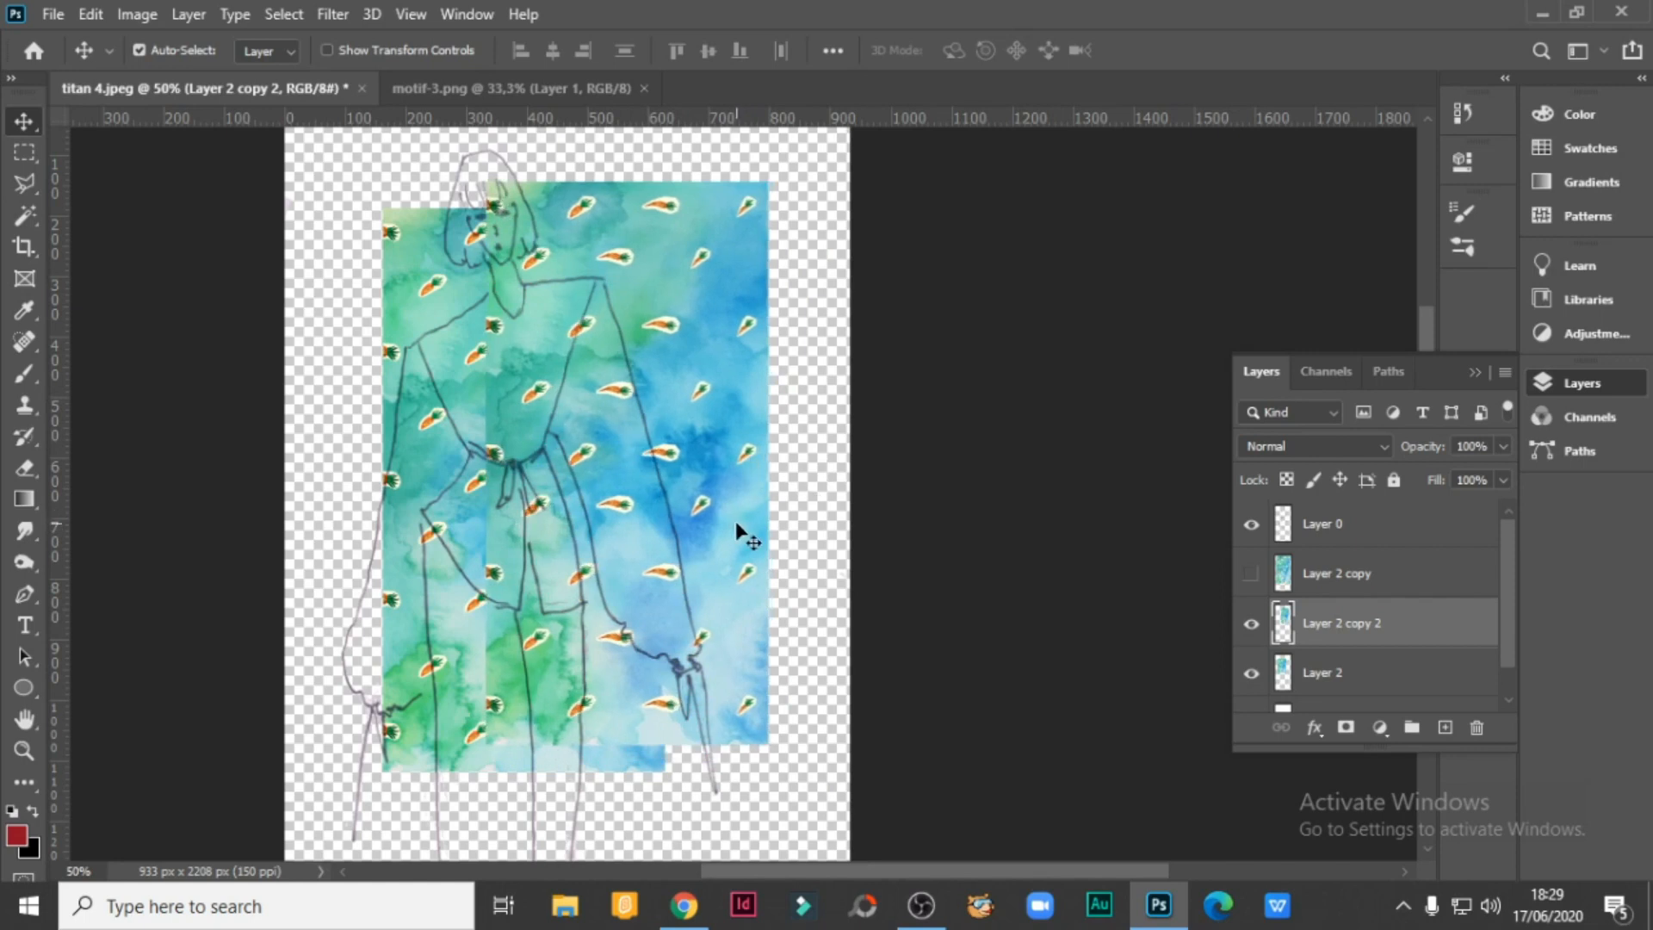
Rotate Layer 2 copy 2 by -11.42° to follow the slanted sleeve, reposition it, and apply the transform.
key("ctrl+t")
left_click_drag(789, 756, 821, 699)
left_click_drag(745, 613, 737, 615)
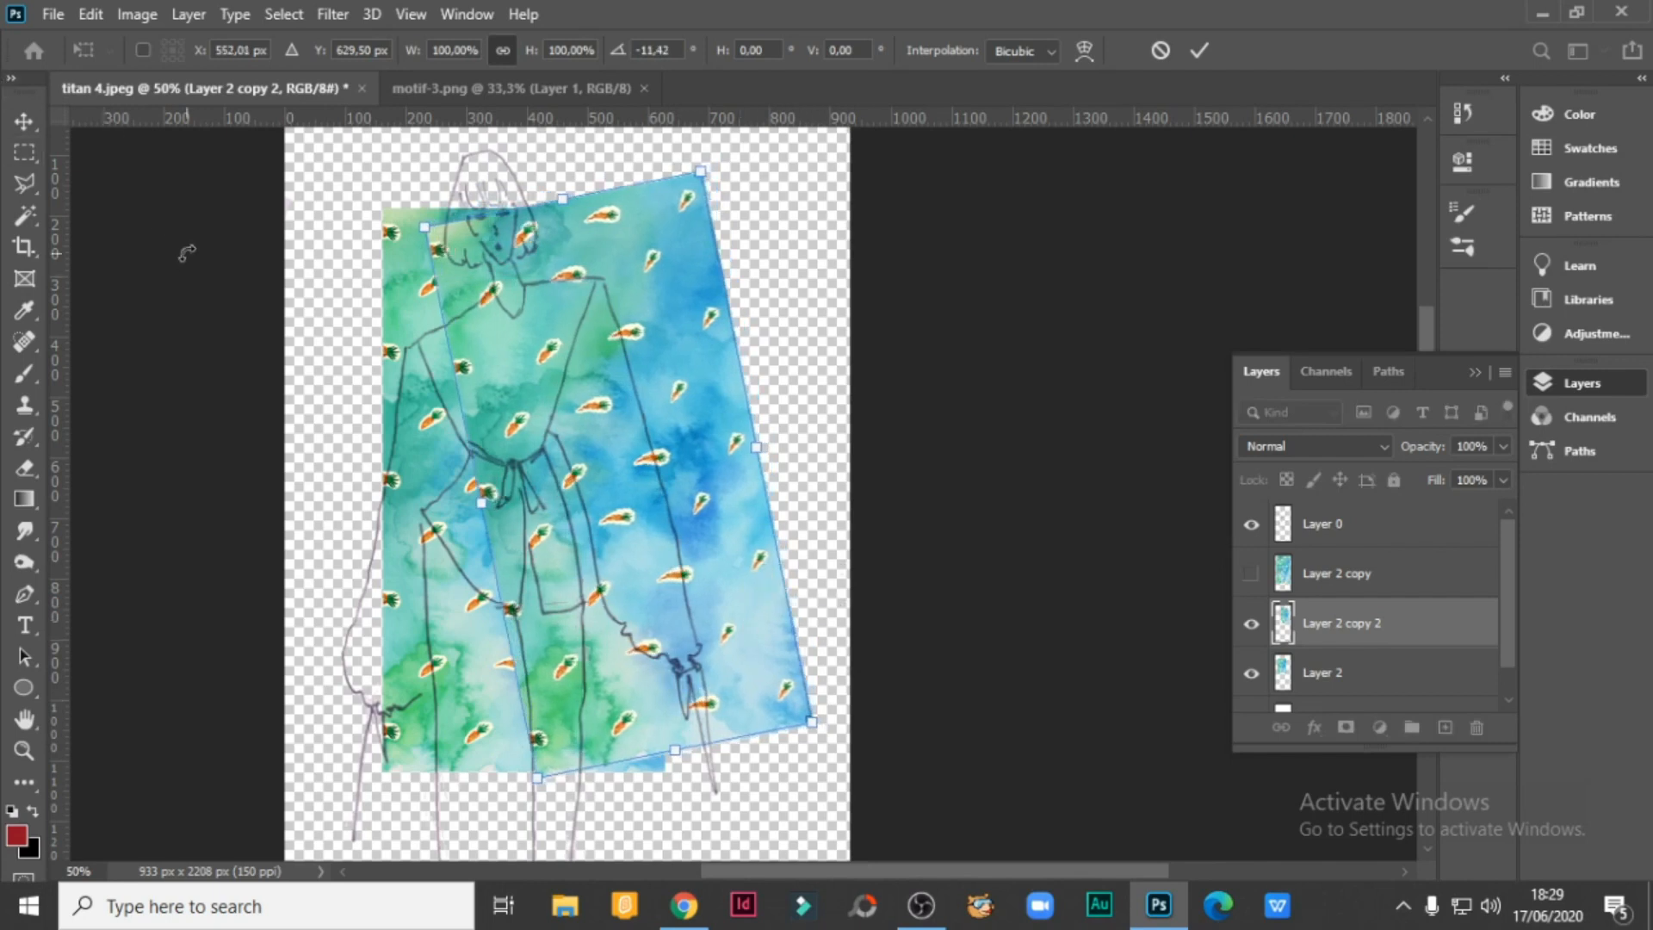
key("Return")
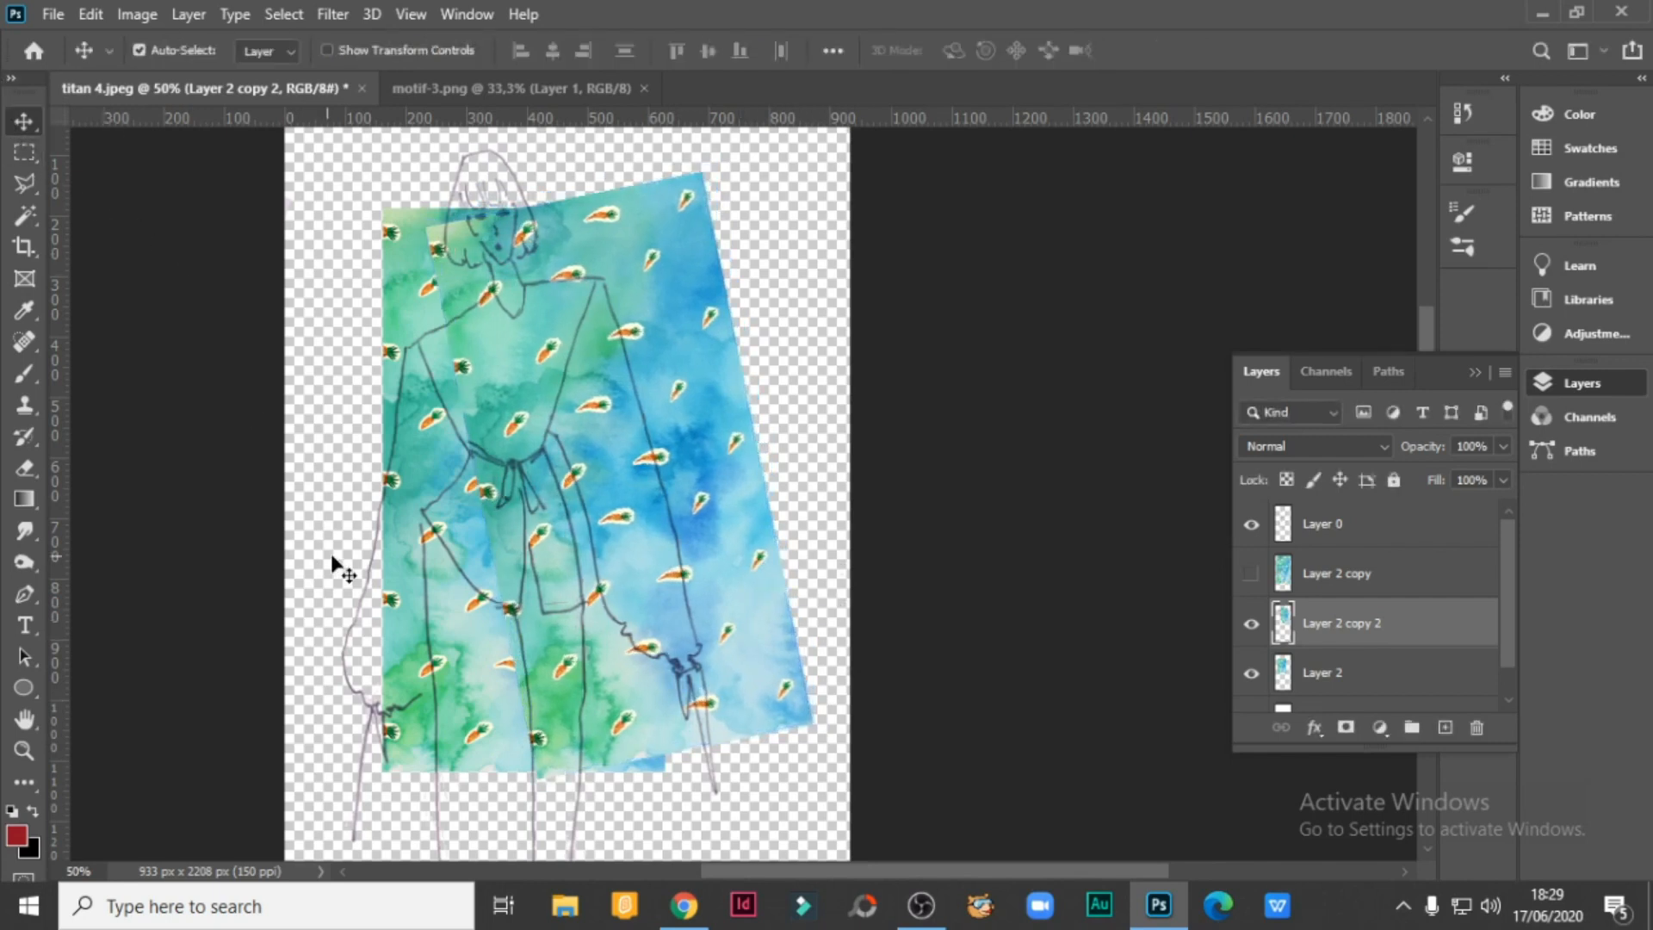
Duplicate Layer 2 copy 2, move the duplicate over the opposite sleeve, rotate it 13.17°, and apply the transform.
left_click_drag(1282, 629, 1446, 728)
mouse_move(731, 528)
left_mouse_down()
mouse_move(581, 499)
mouse_move(550, 528)
mouse_move(549, 510)
left_mouse_up()
key("ctrl+t")
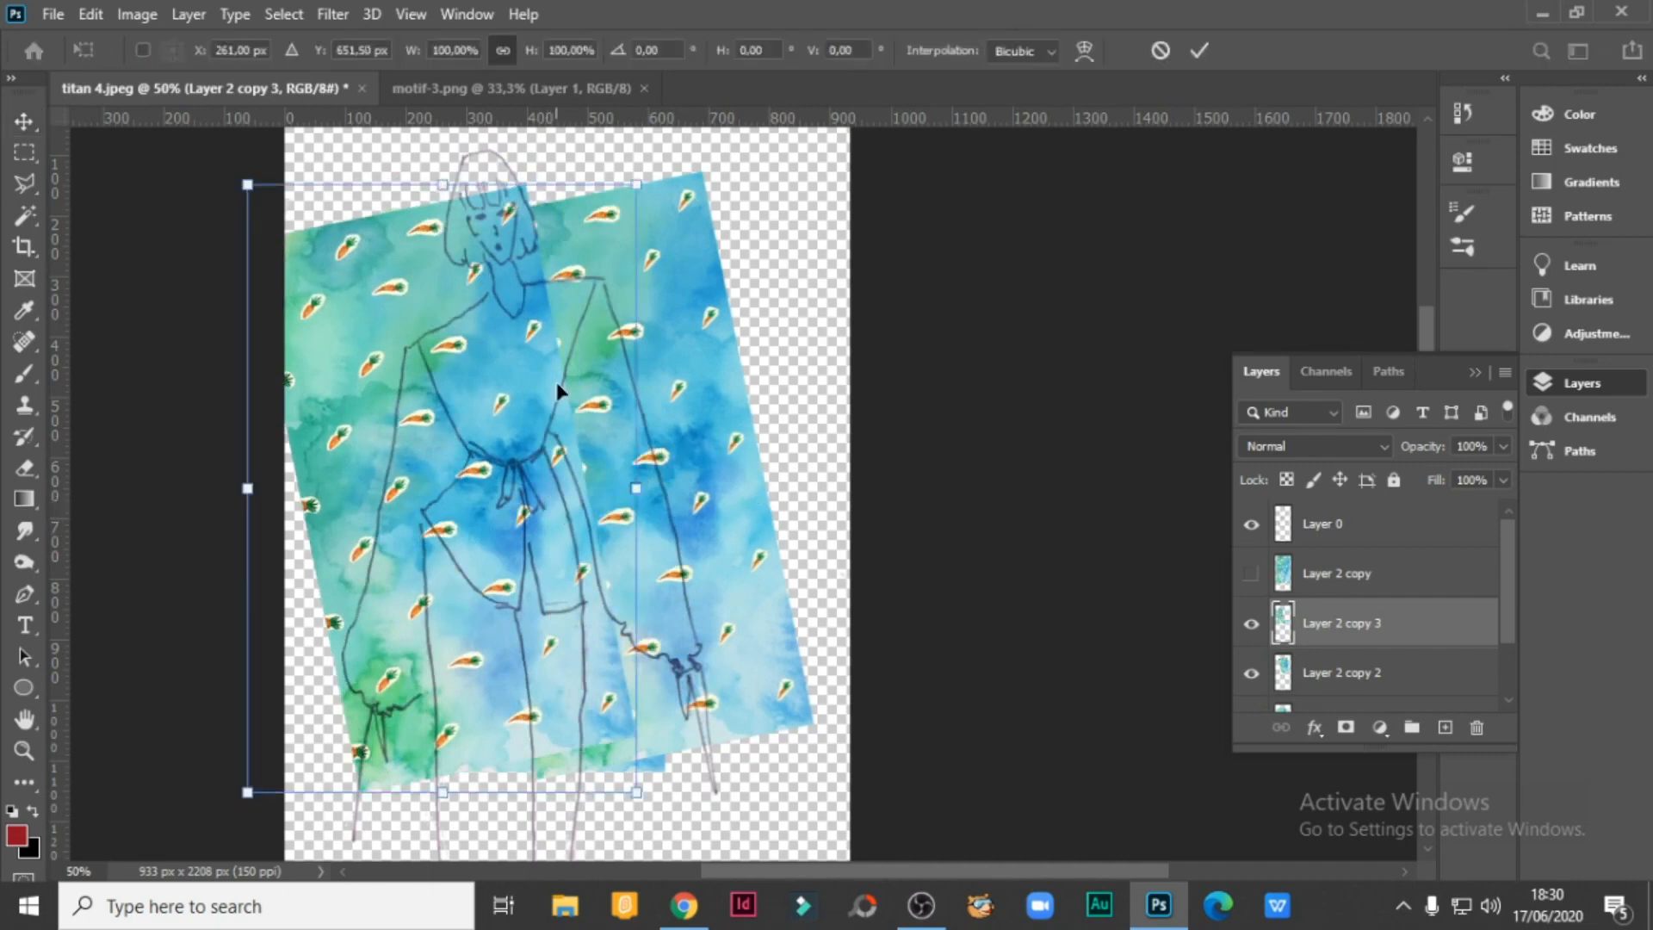
left_click_drag(654, 170, 710, 226)
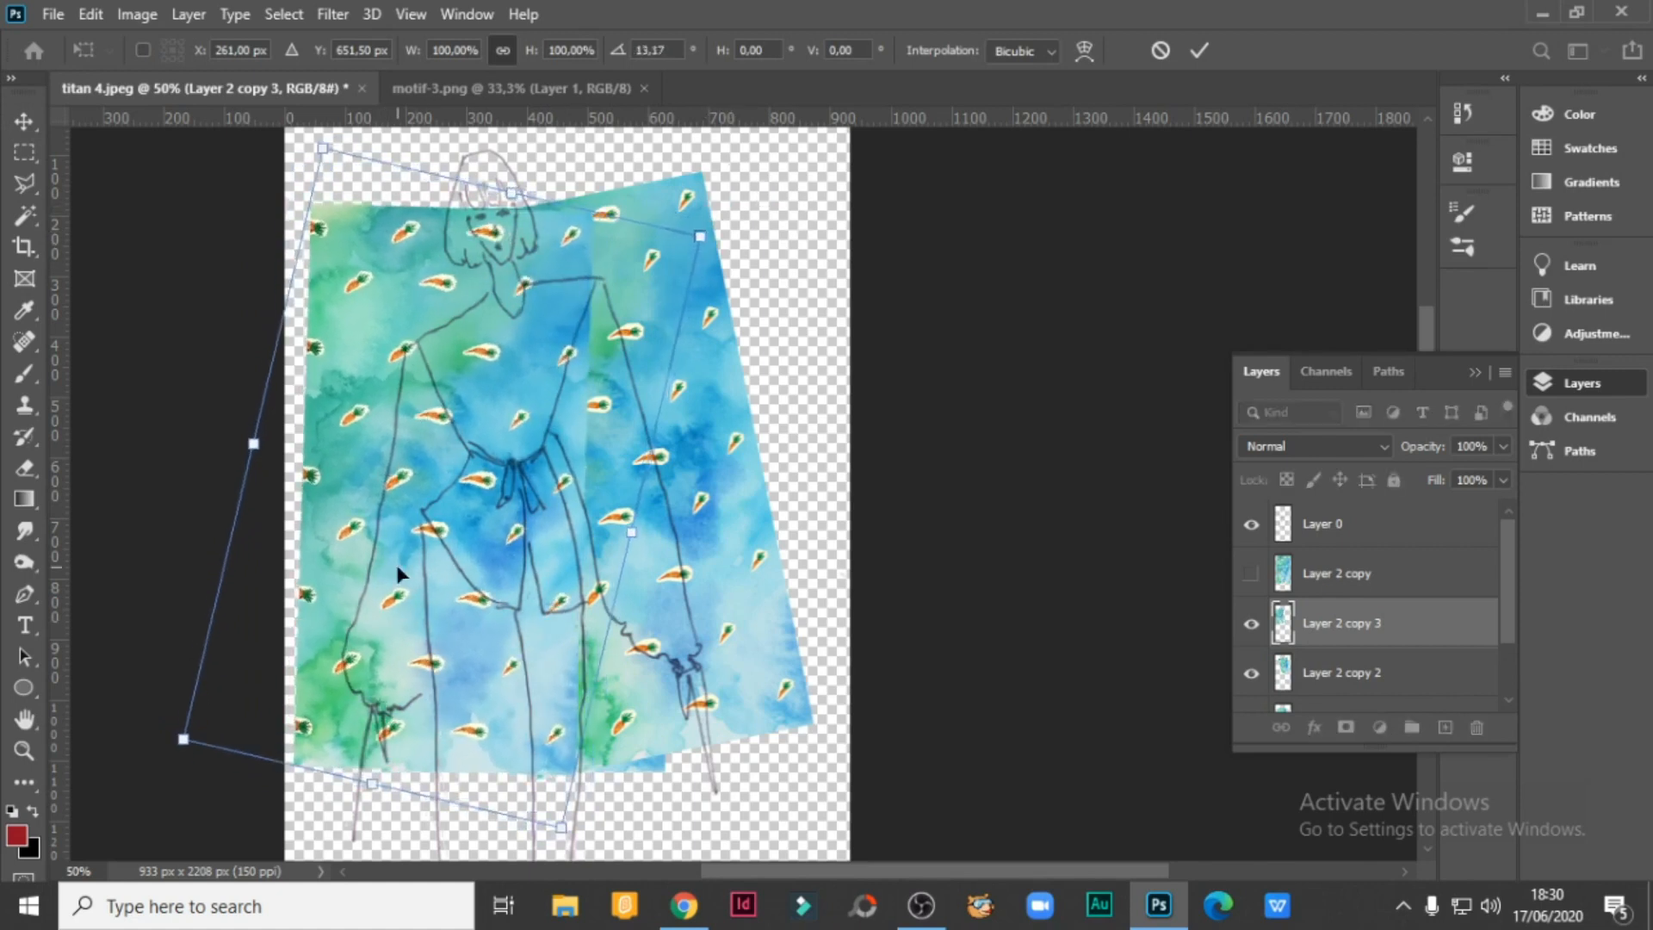
left_click_drag(401, 566, 405, 582)
key("Return")
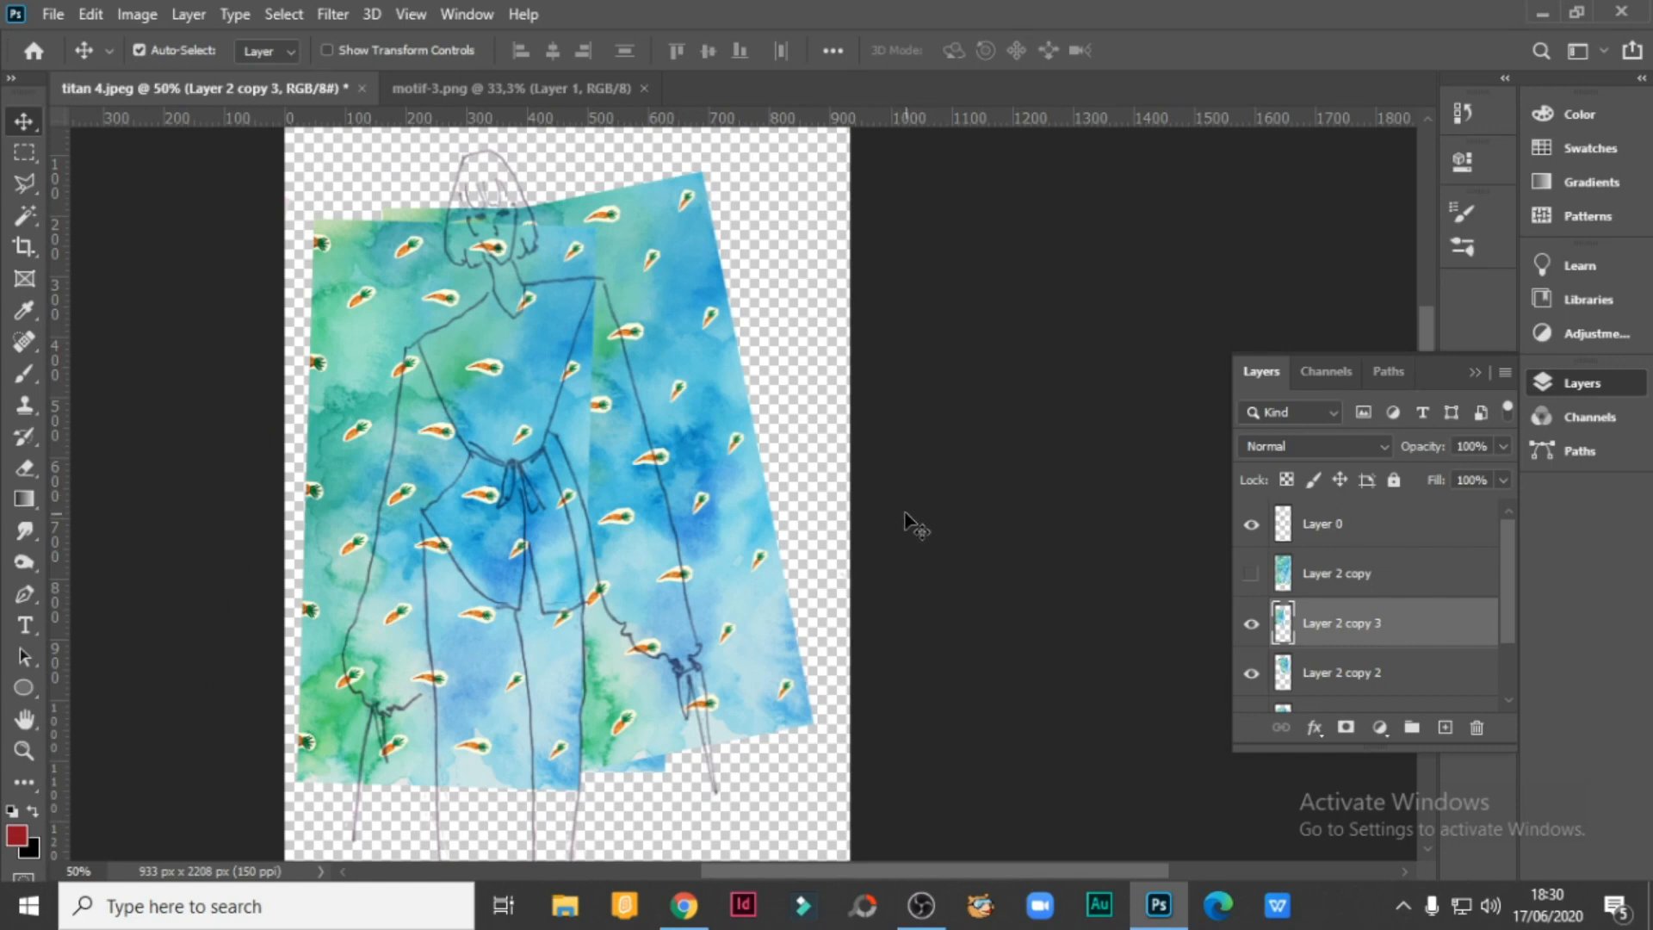
Hide Layer 2 copy 3 and Layer 2 copy 2, keeping the original Layer 2 visible and selected.
scroll(865, 517, "down", 2)
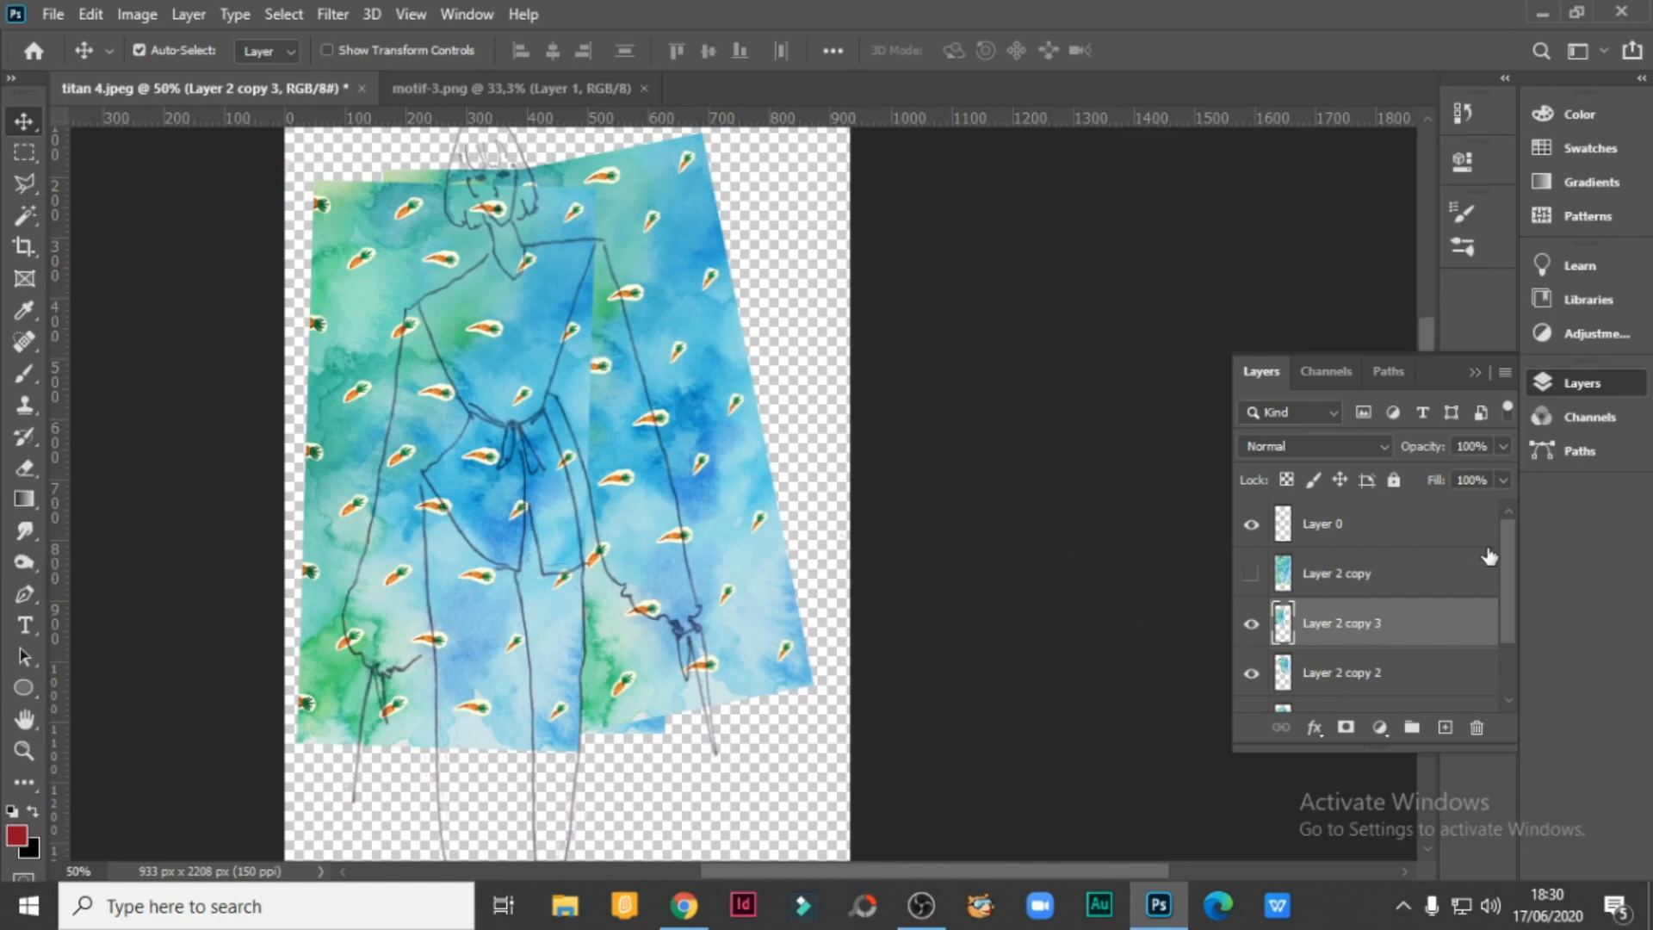
scroll(1489, 556, "down", 3)
left_click(1250, 541)
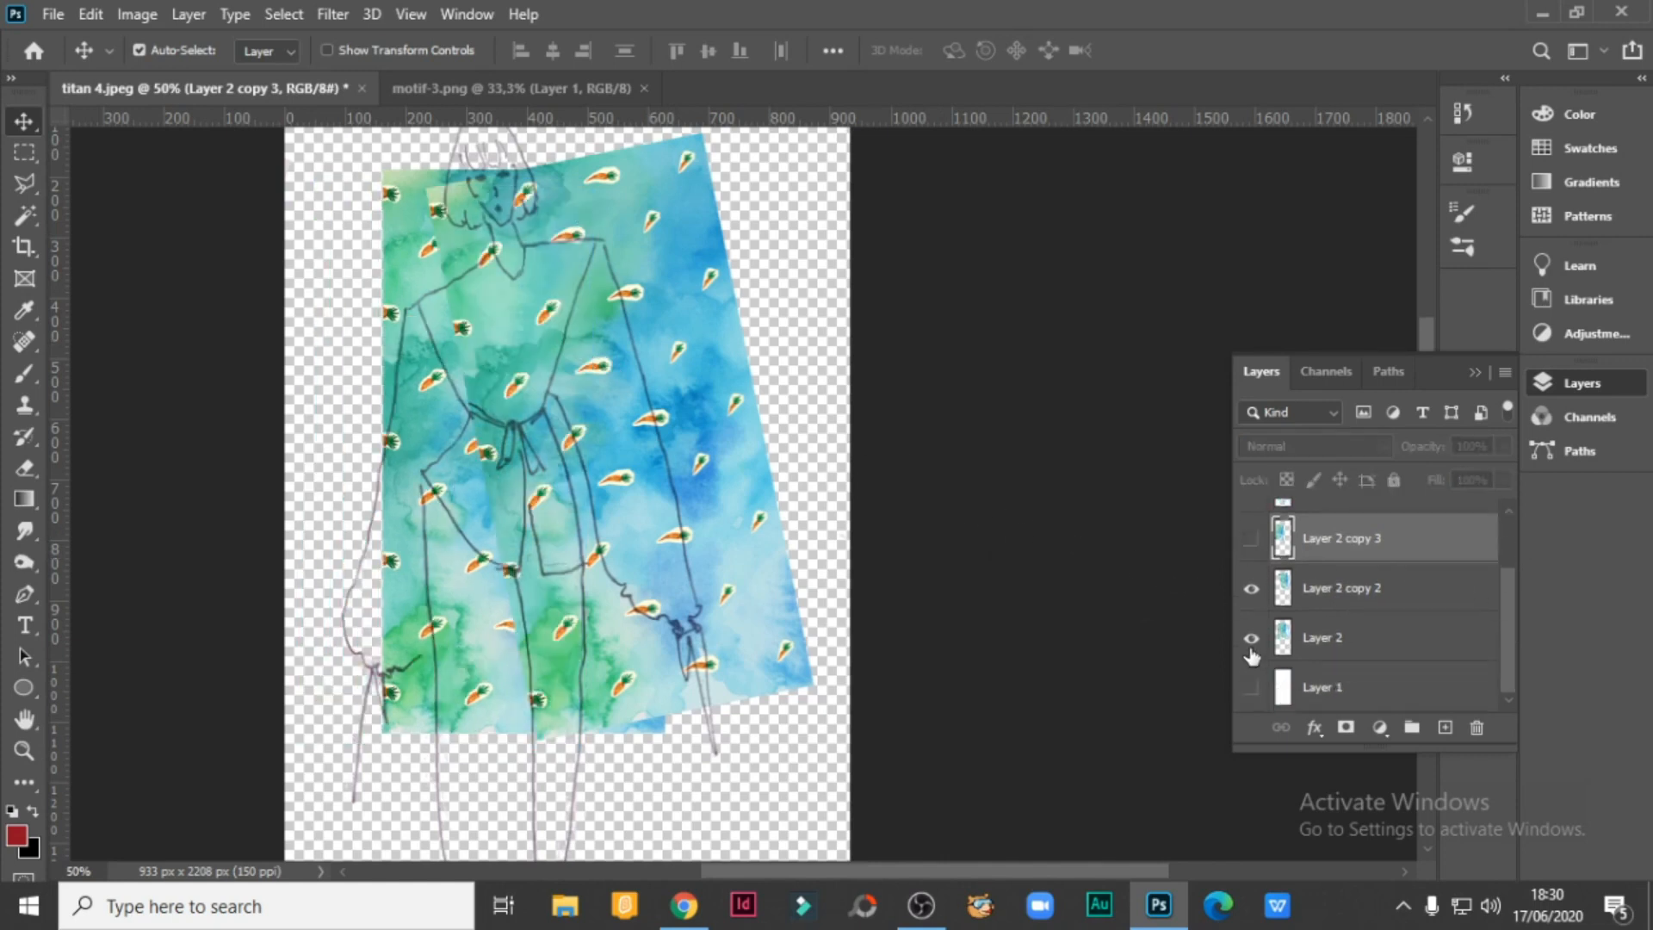
left_click(1251, 639)
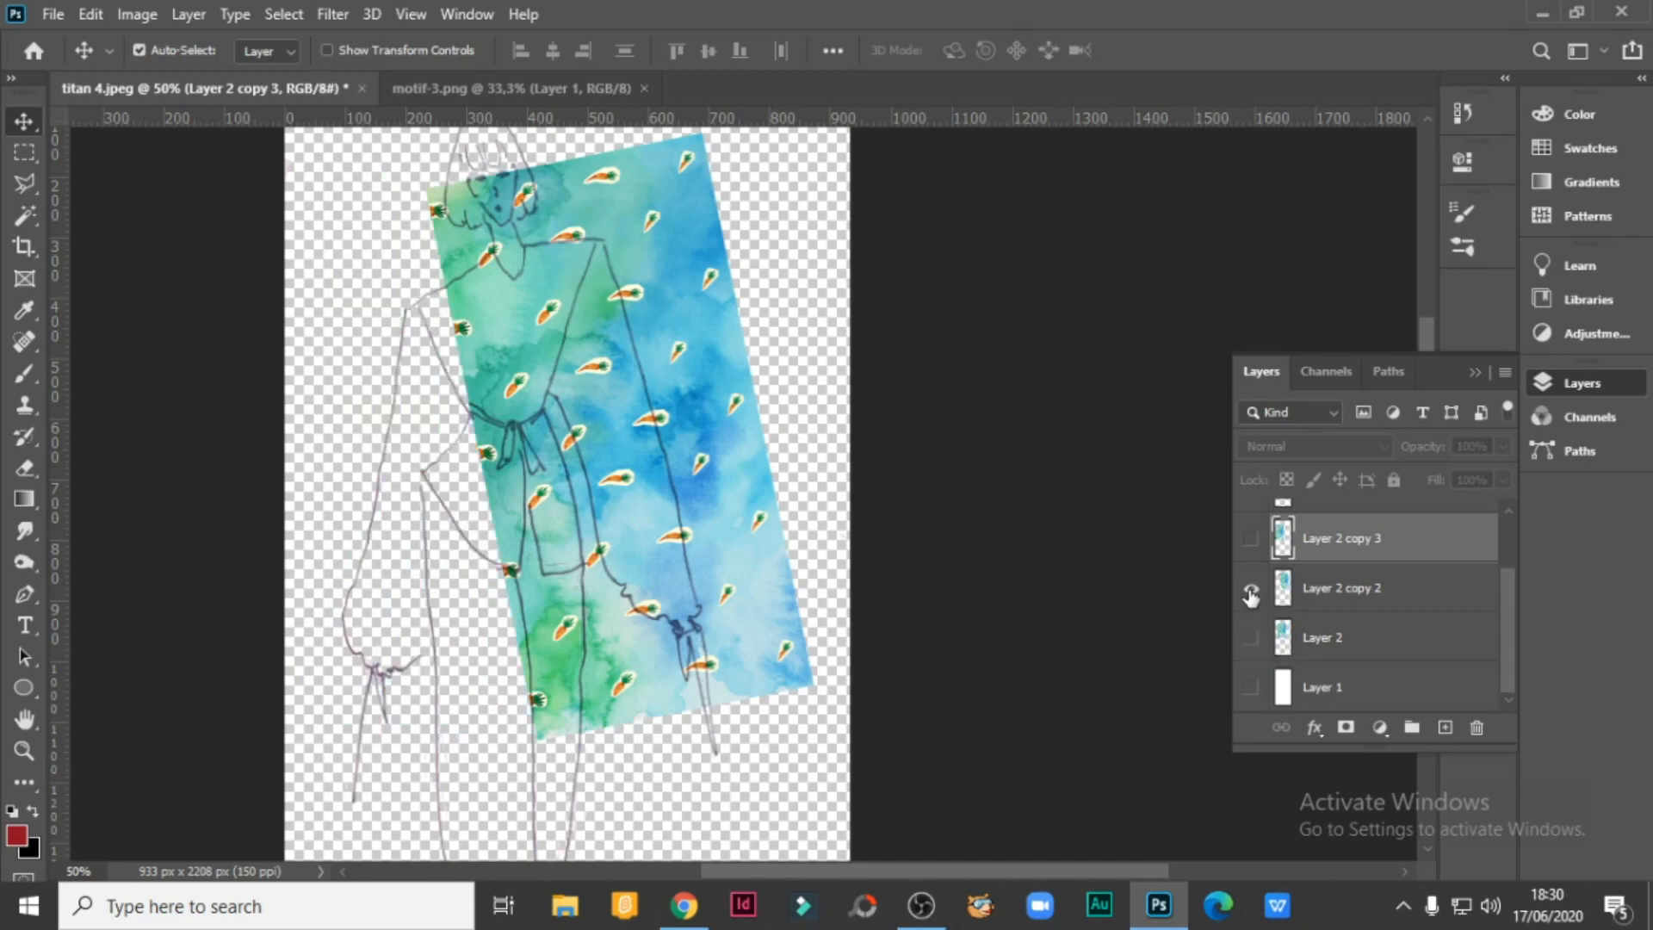
left_click(1250, 590)
left_click(1253, 640)
left_click(1289, 642)
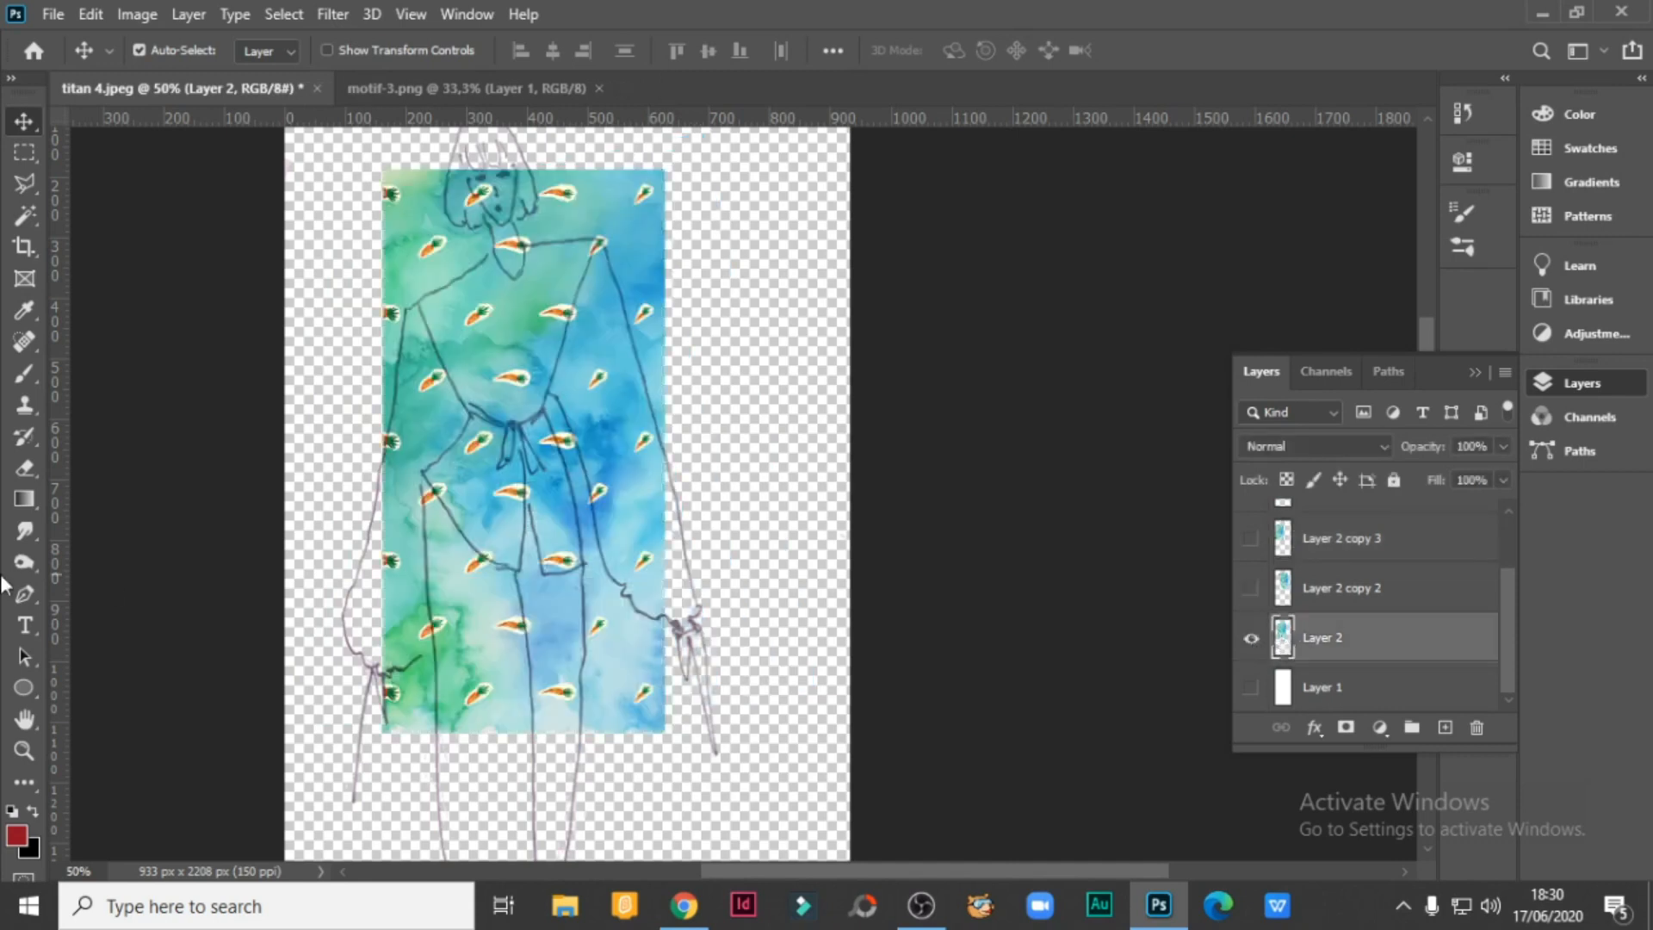
Ready the Polygonal Lasso at 100% zoom on the torso and add a layer mask to Layer 2.
left_click(24, 749)
left_click(529, 337)
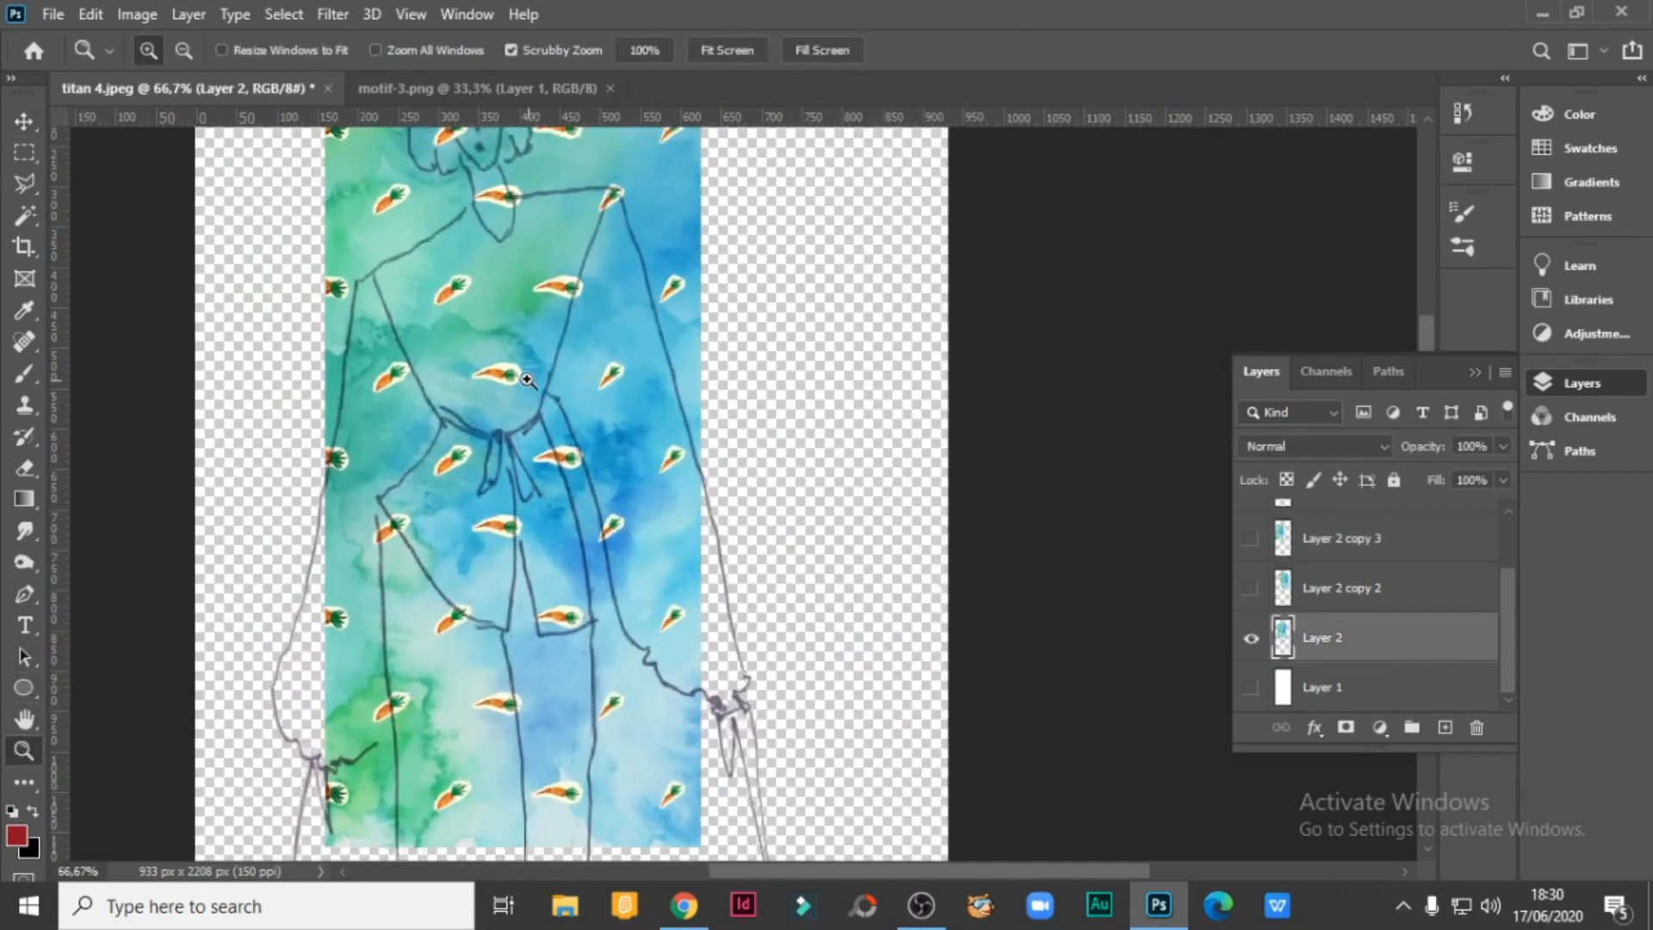
left_click(531, 338)
left_click(449, 306)
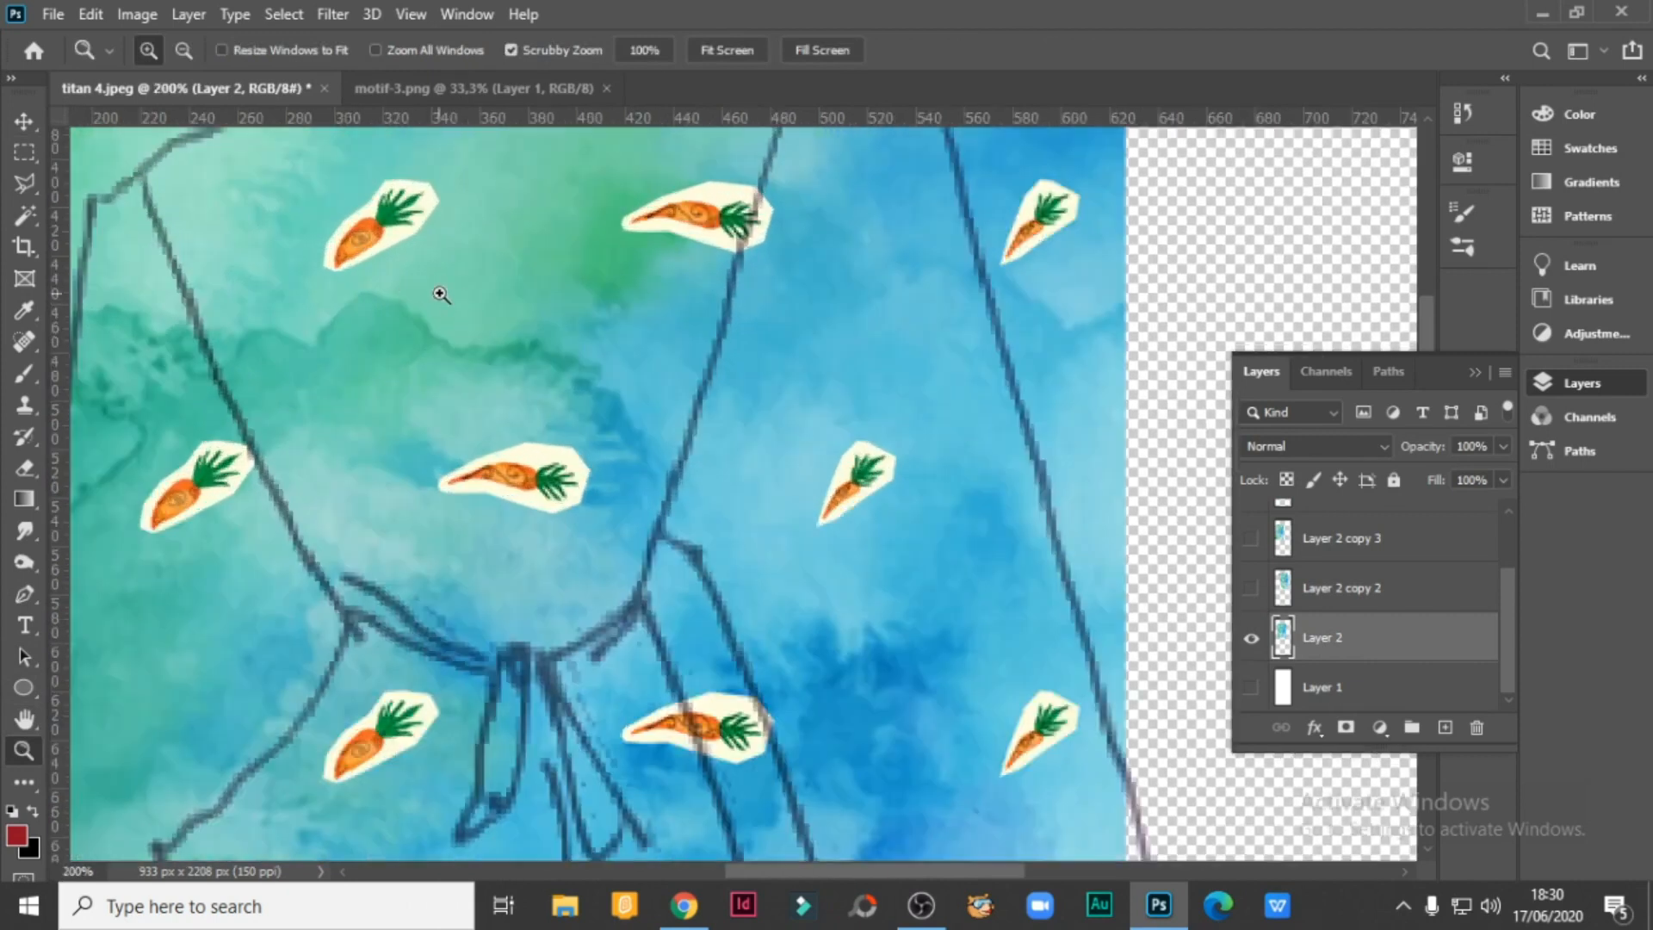
left_click(545, 314, "alt")
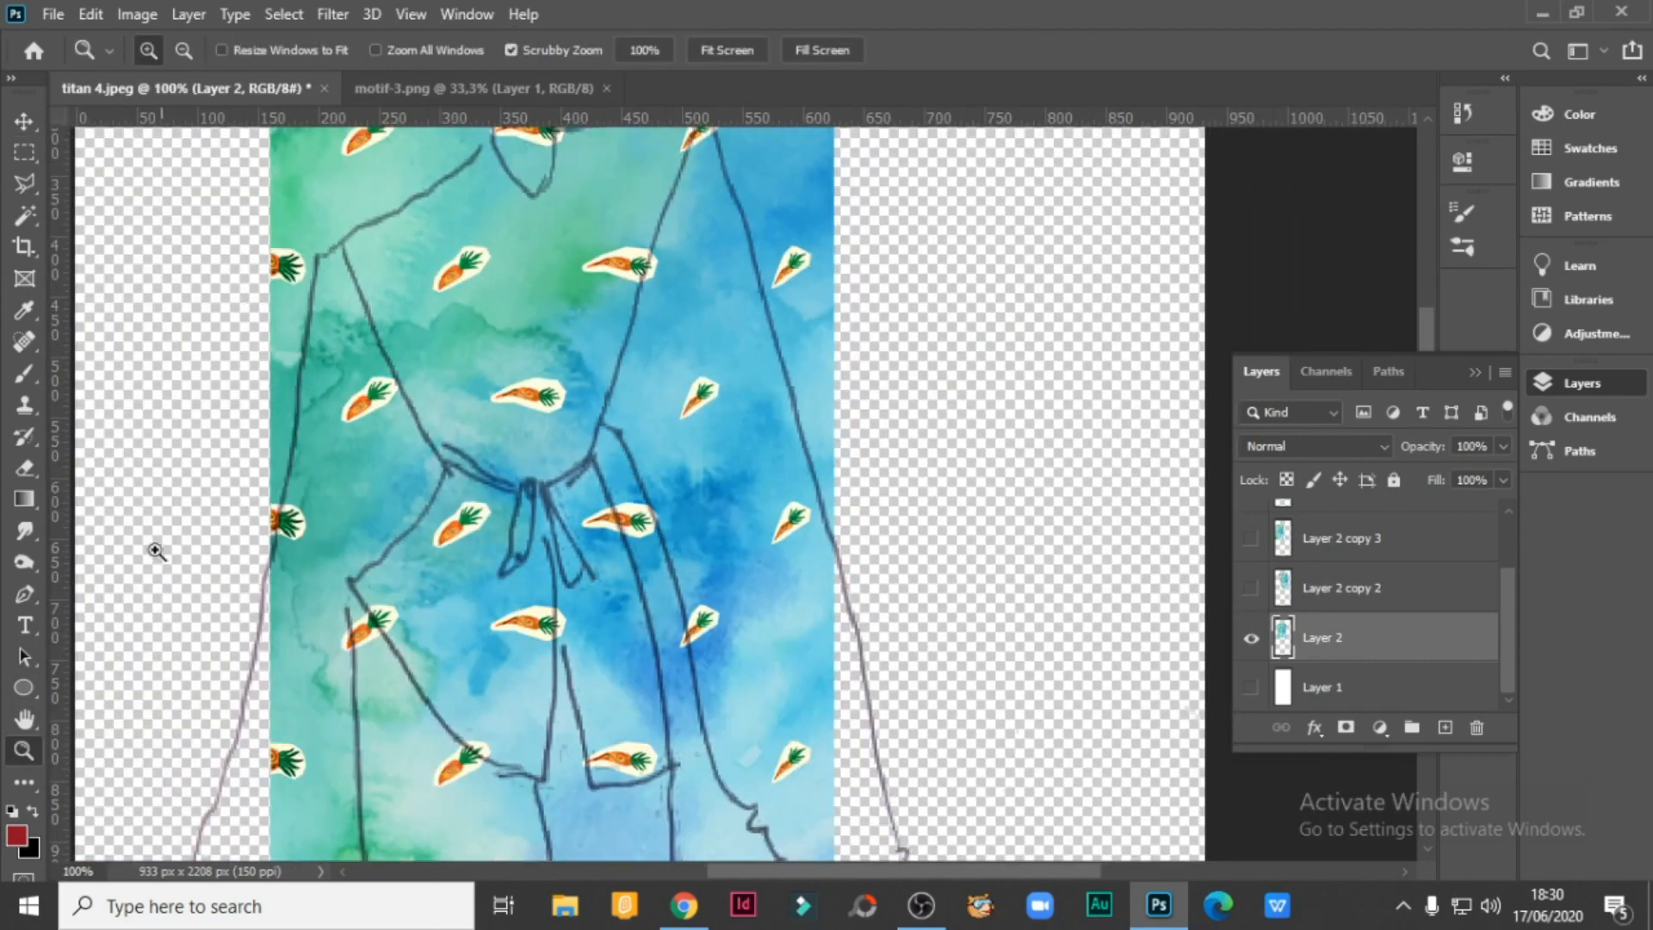
left_click(24, 718)
left_click_drag(419, 325, 380, 479)
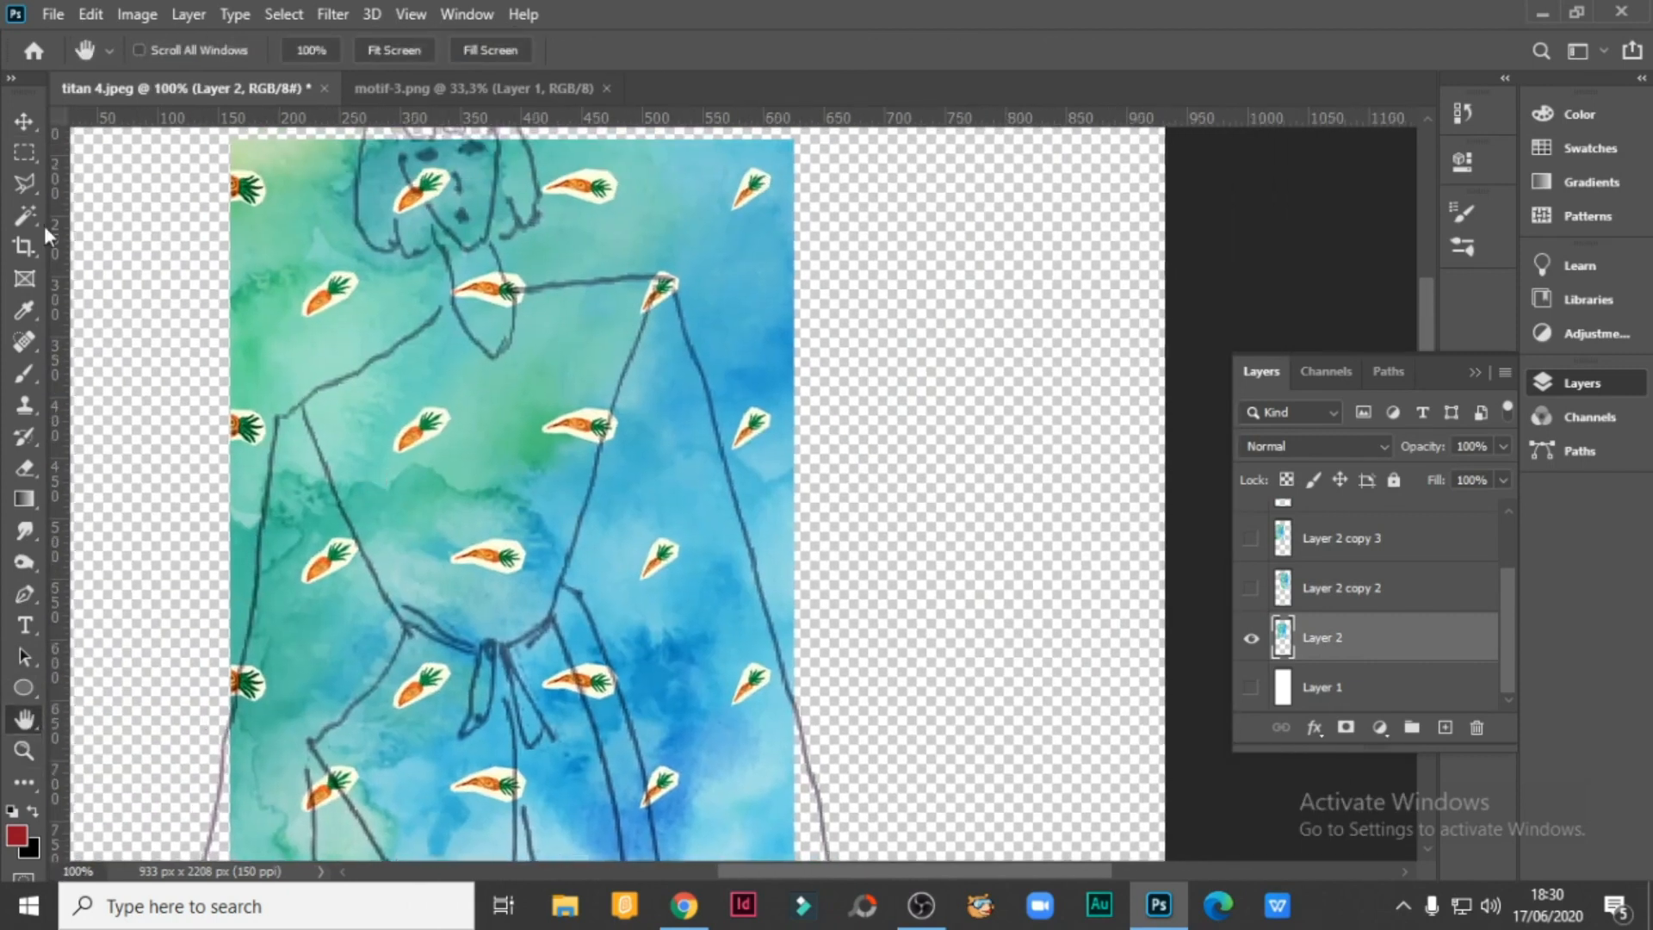
left_click(27, 184)
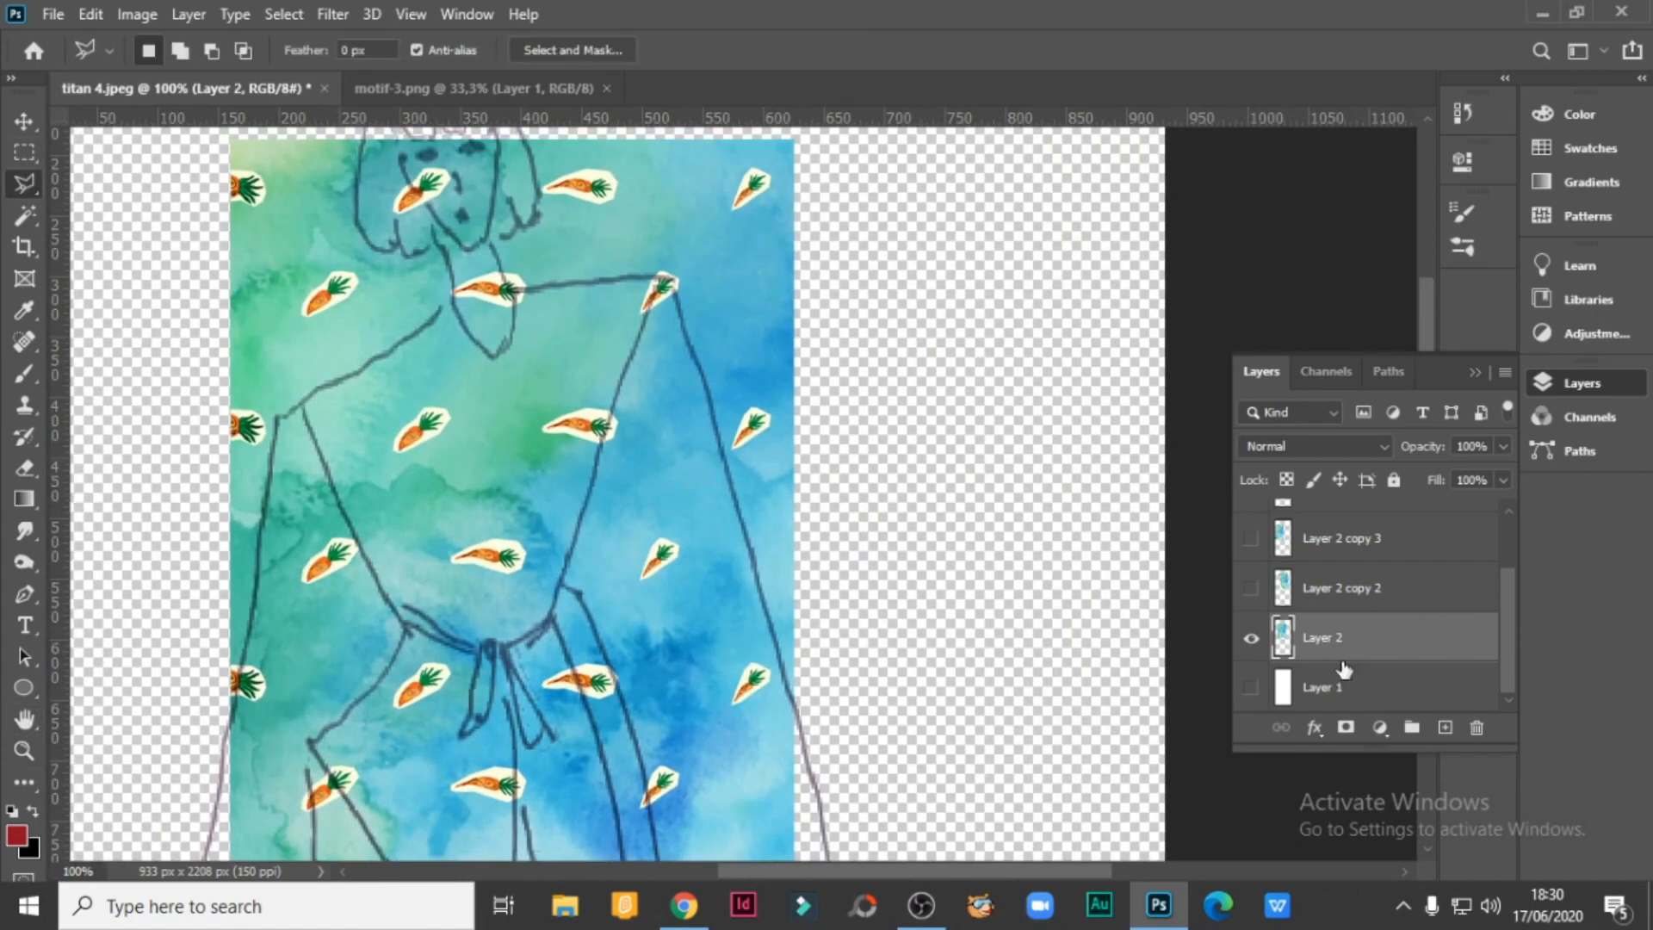
mouse_move(1419, 297)
left_mouse_down()
mouse_move(1428, 343)
mouse_move(1424, 306)
left_mouse_up()
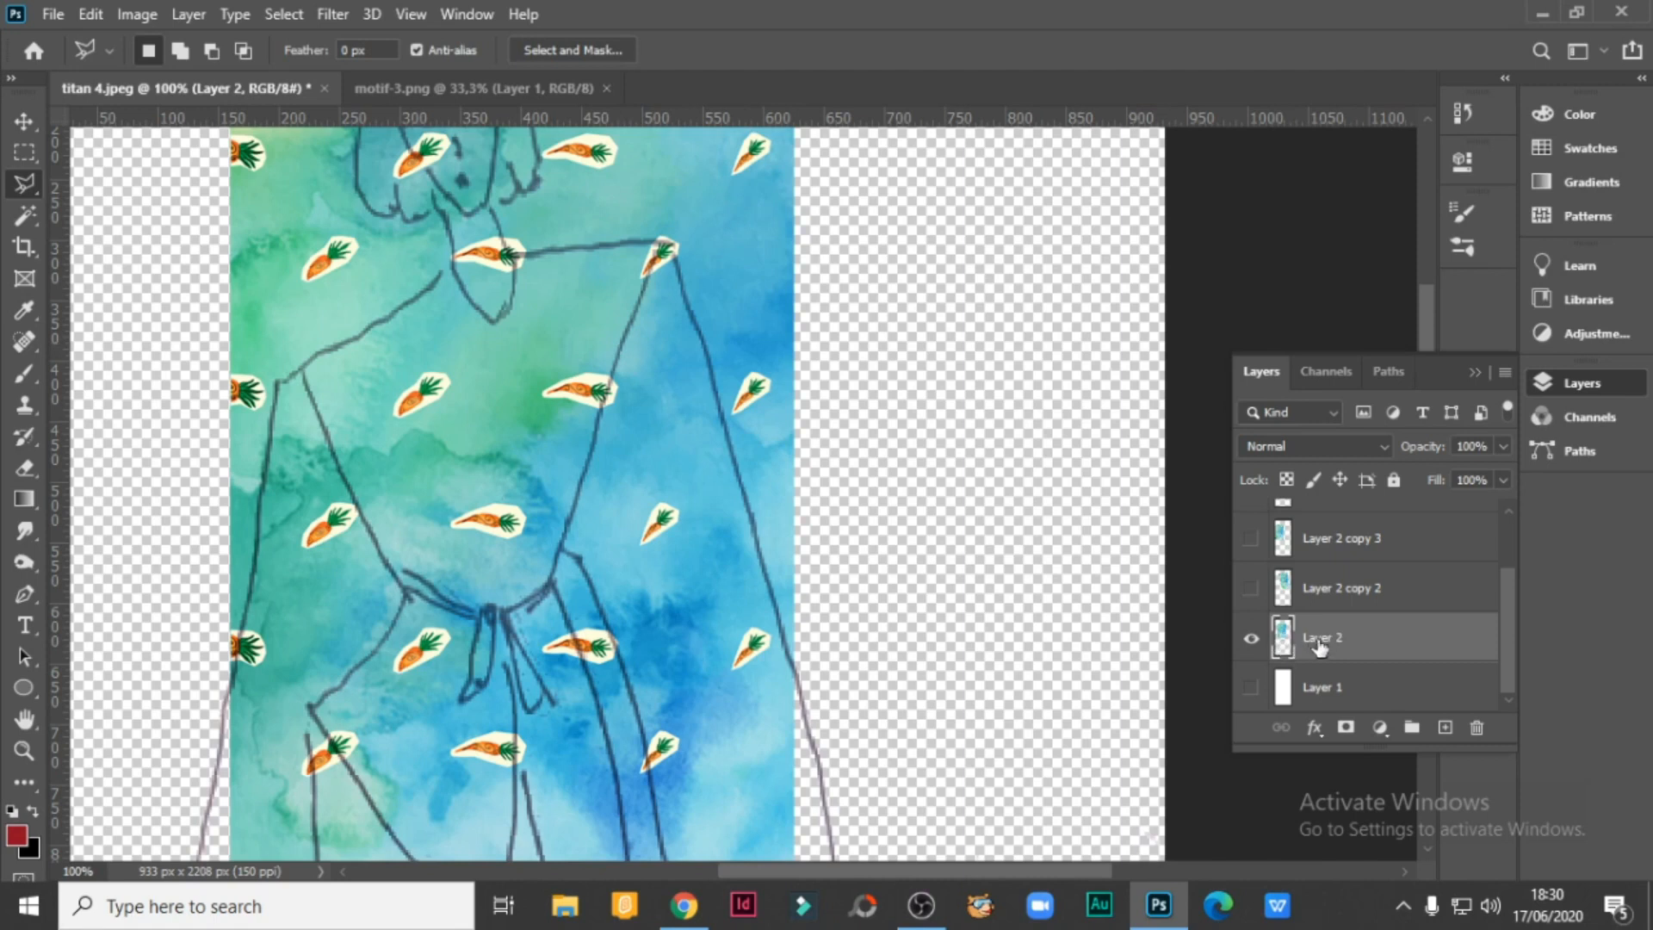
left_click(1345, 730)
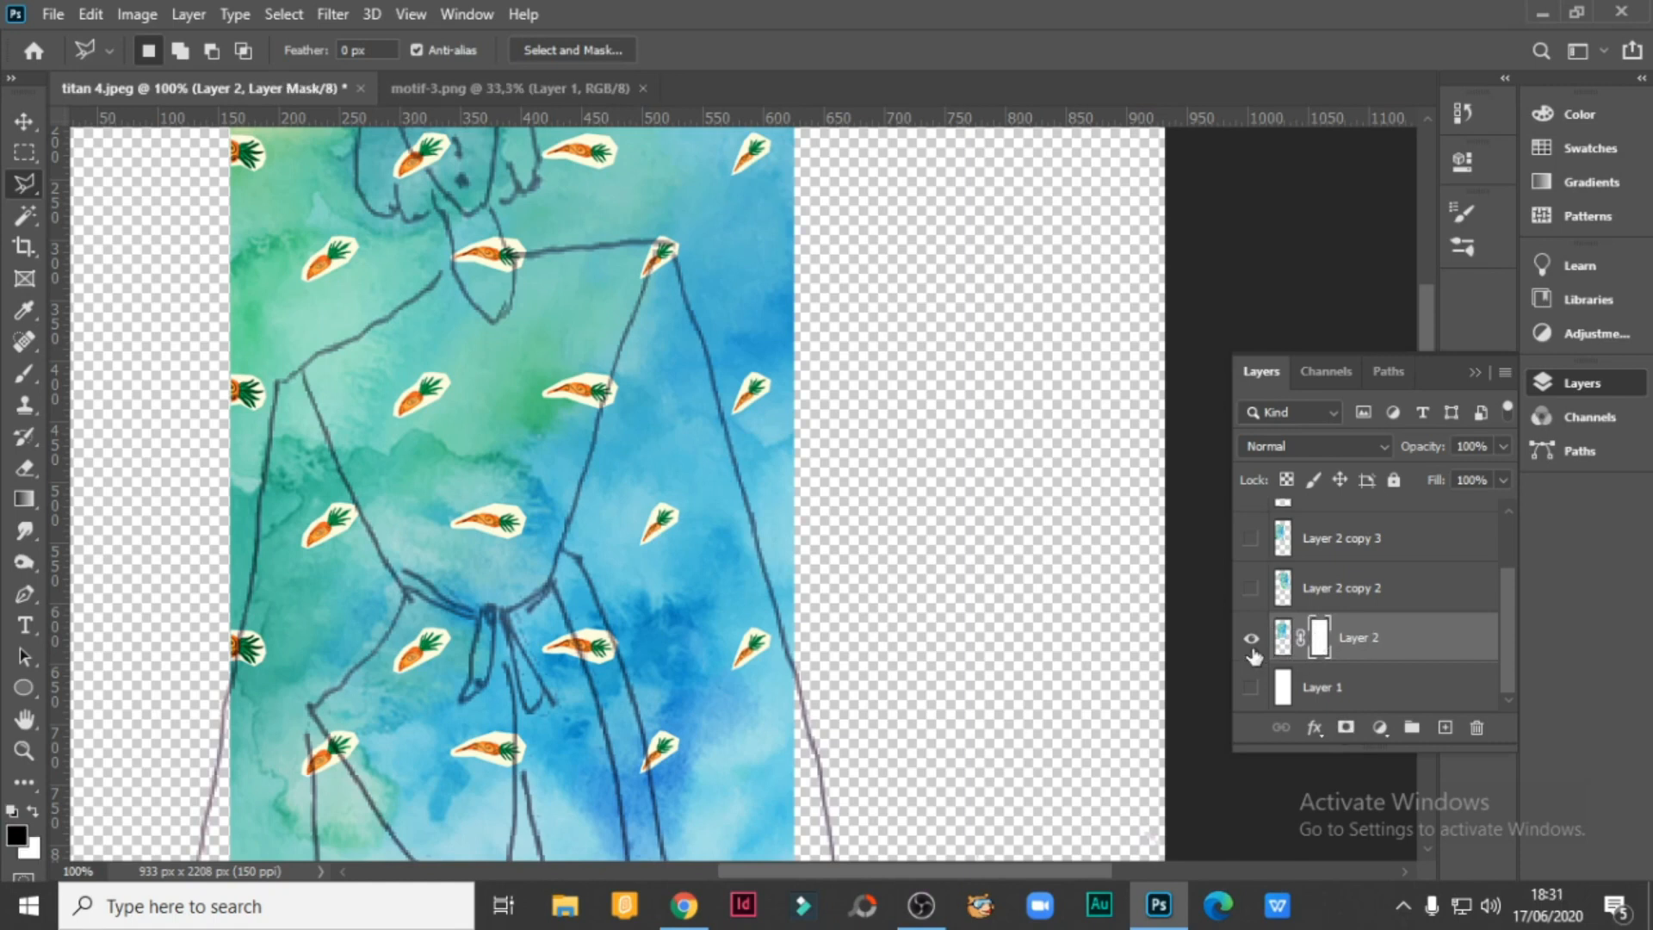
Trace the sleeveless body of the garment with the Polygonal Lasso, following the sides, hem, front slit, shoulders and neckline to a closed selection.
left_click(673, 245)
left_click(602, 398)
left_click(551, 586)
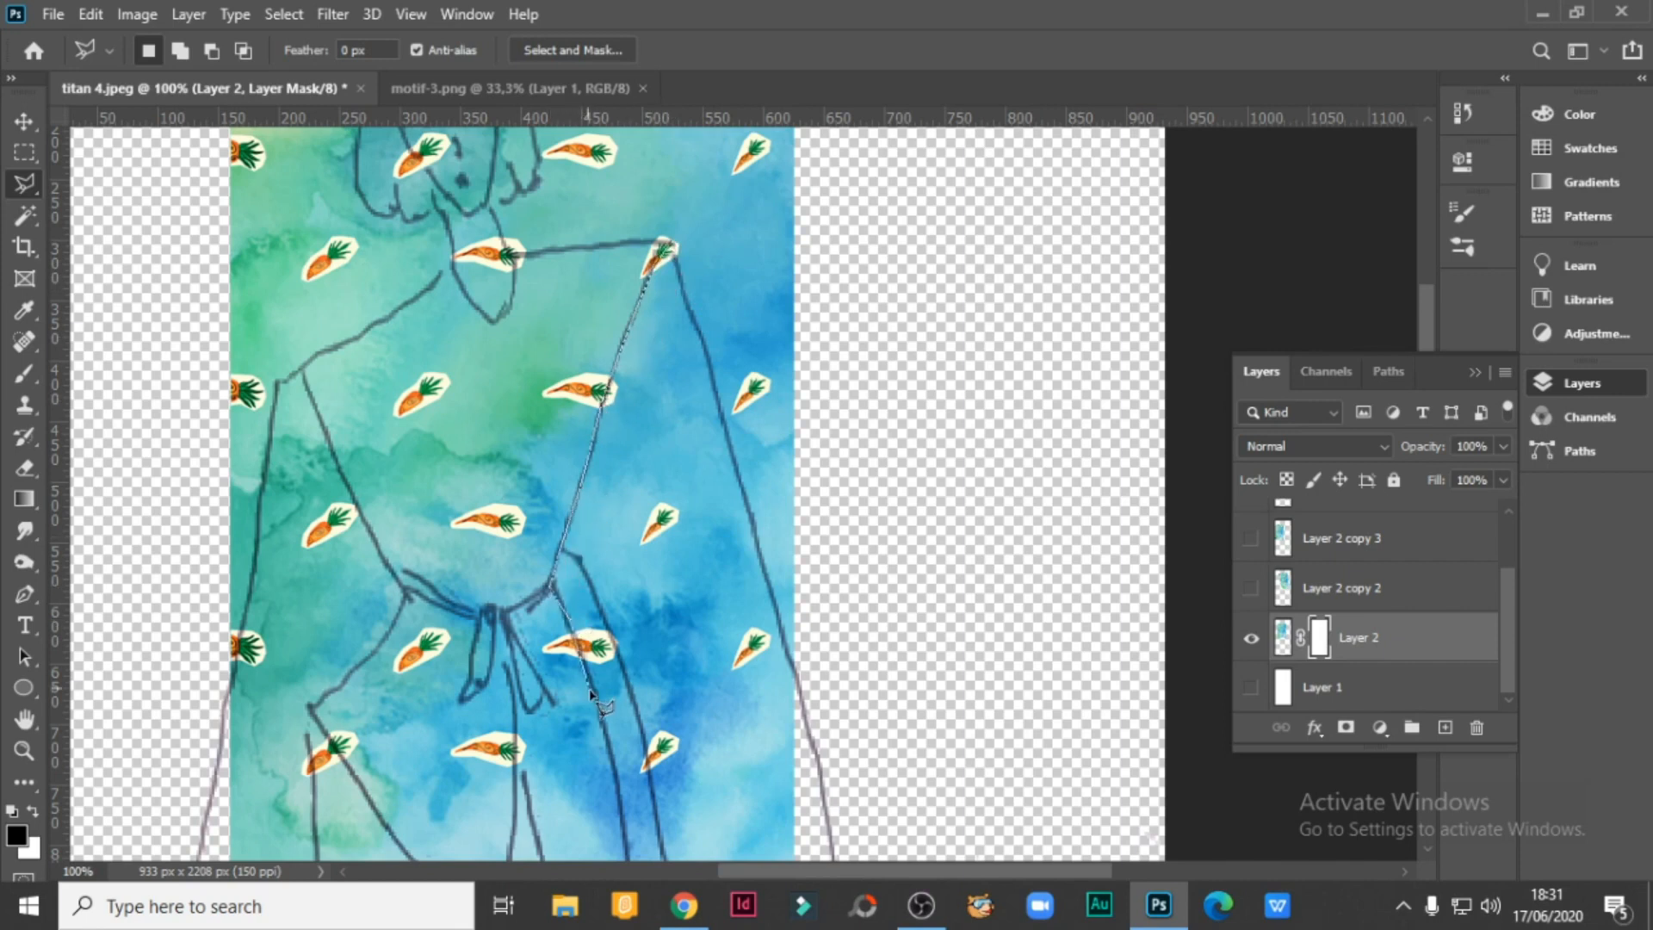
scroll(620, 758, "down", 3)
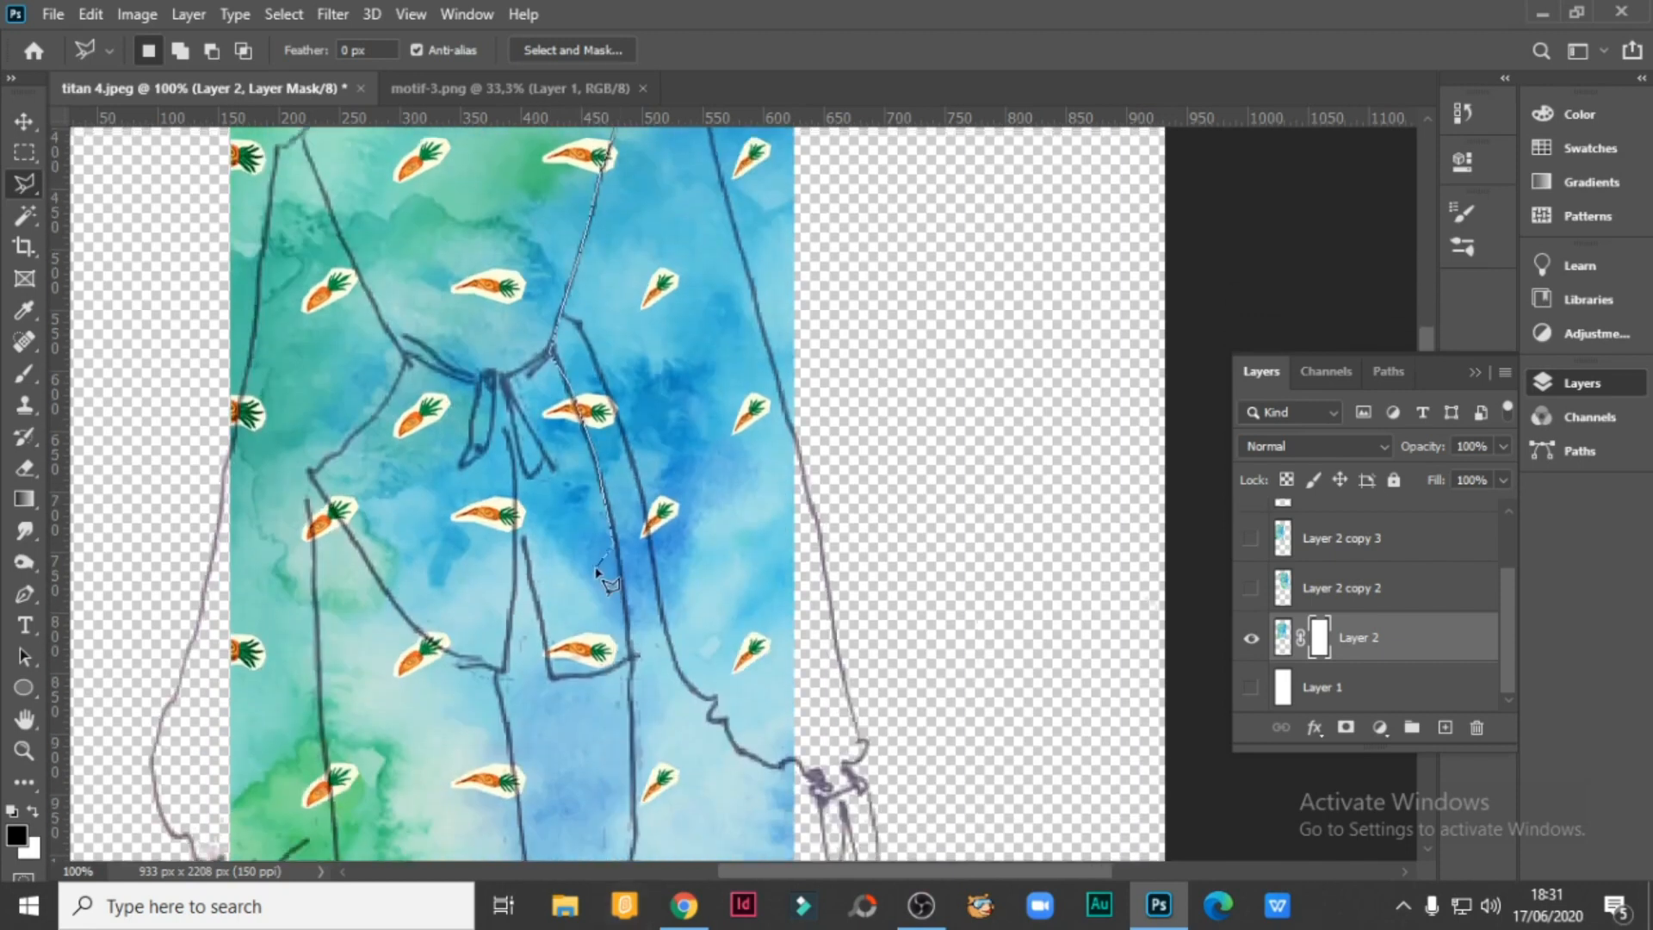
left_click(631, 654)
left_click(546, 677)
left_click(517, 538)
left_click(503, 670)
left_click(437, 651)
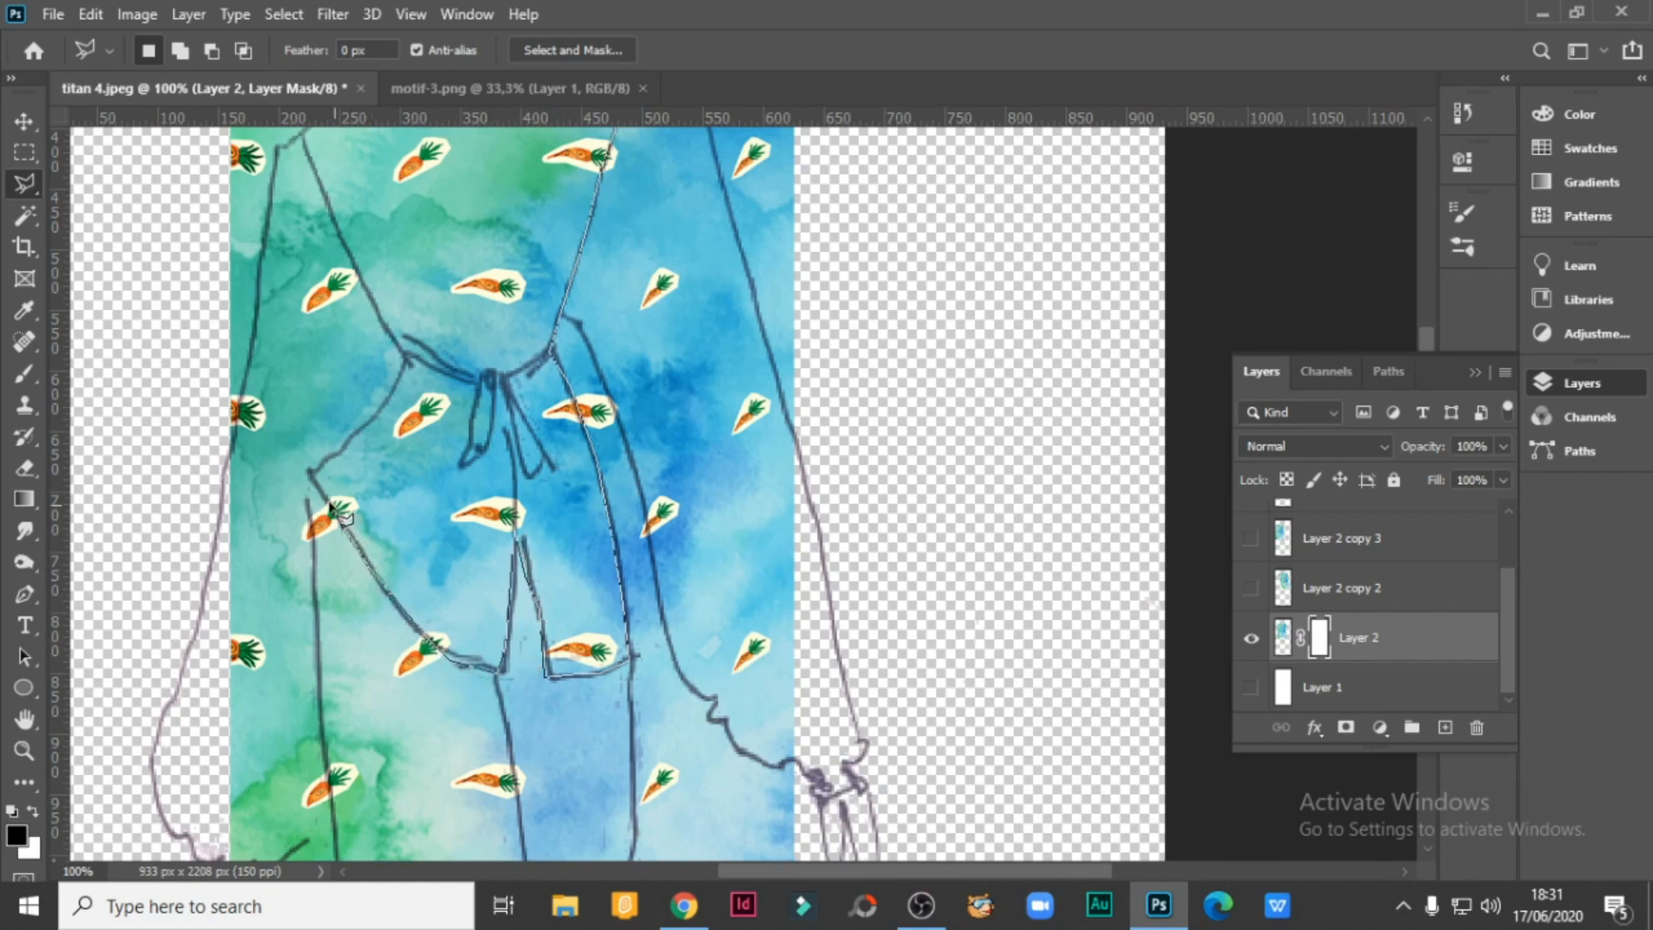
left_click(310, 471)
left_click(406, 357)
scroll(320, 187, "up", 3)
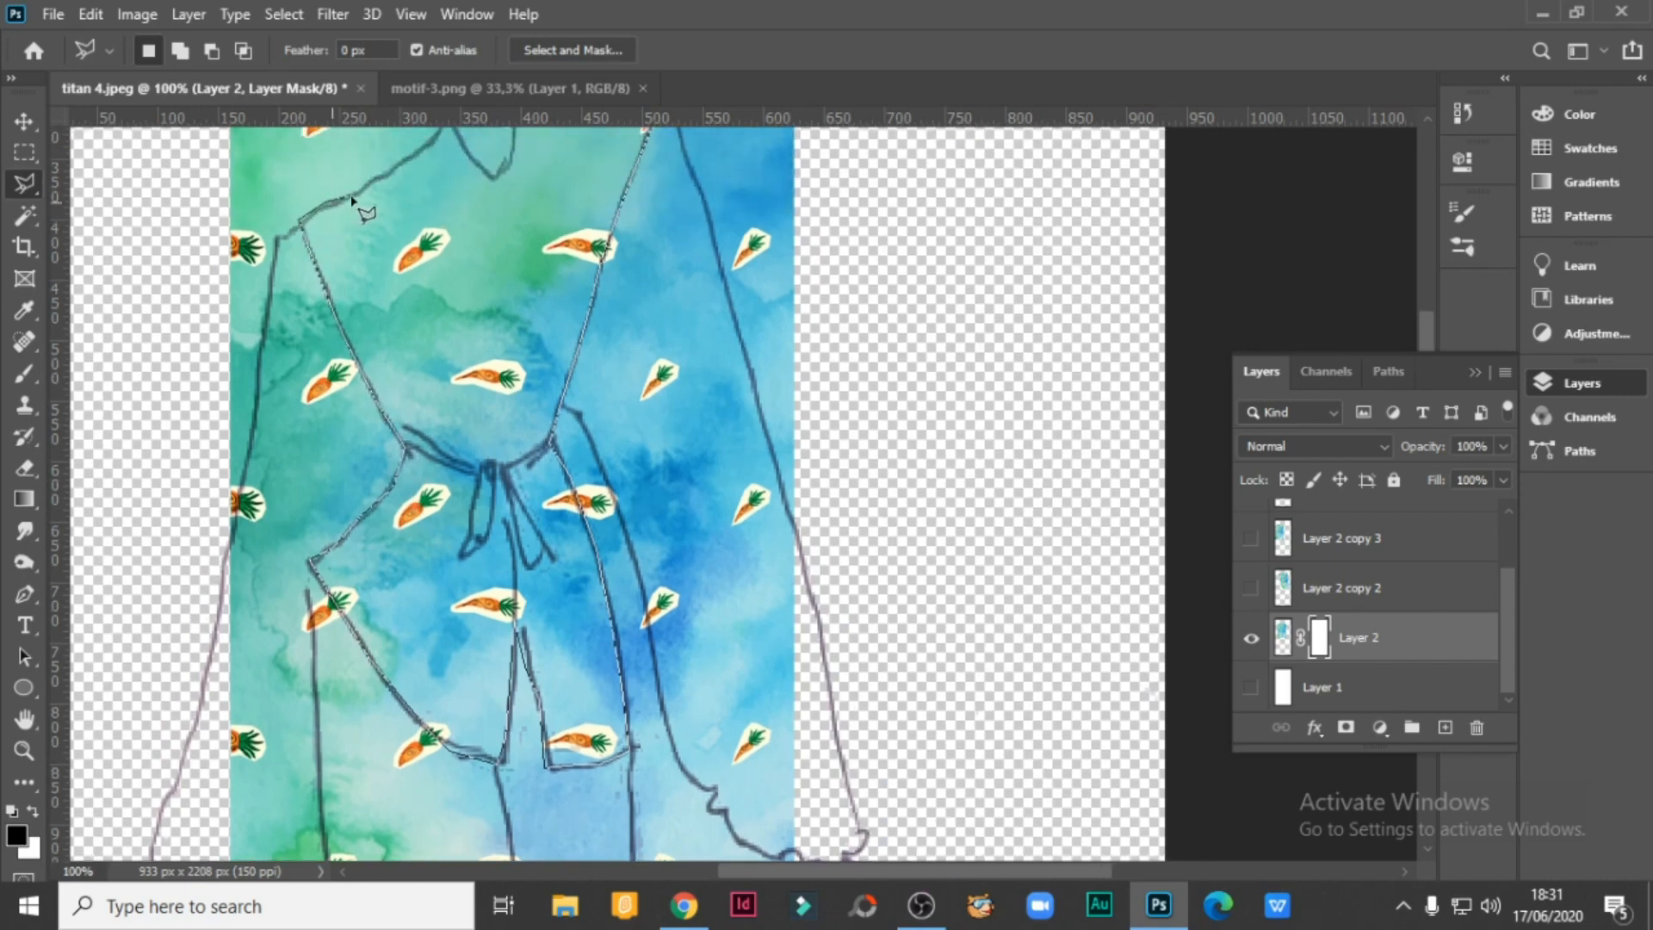
scroll(448, 121, "up", 3)
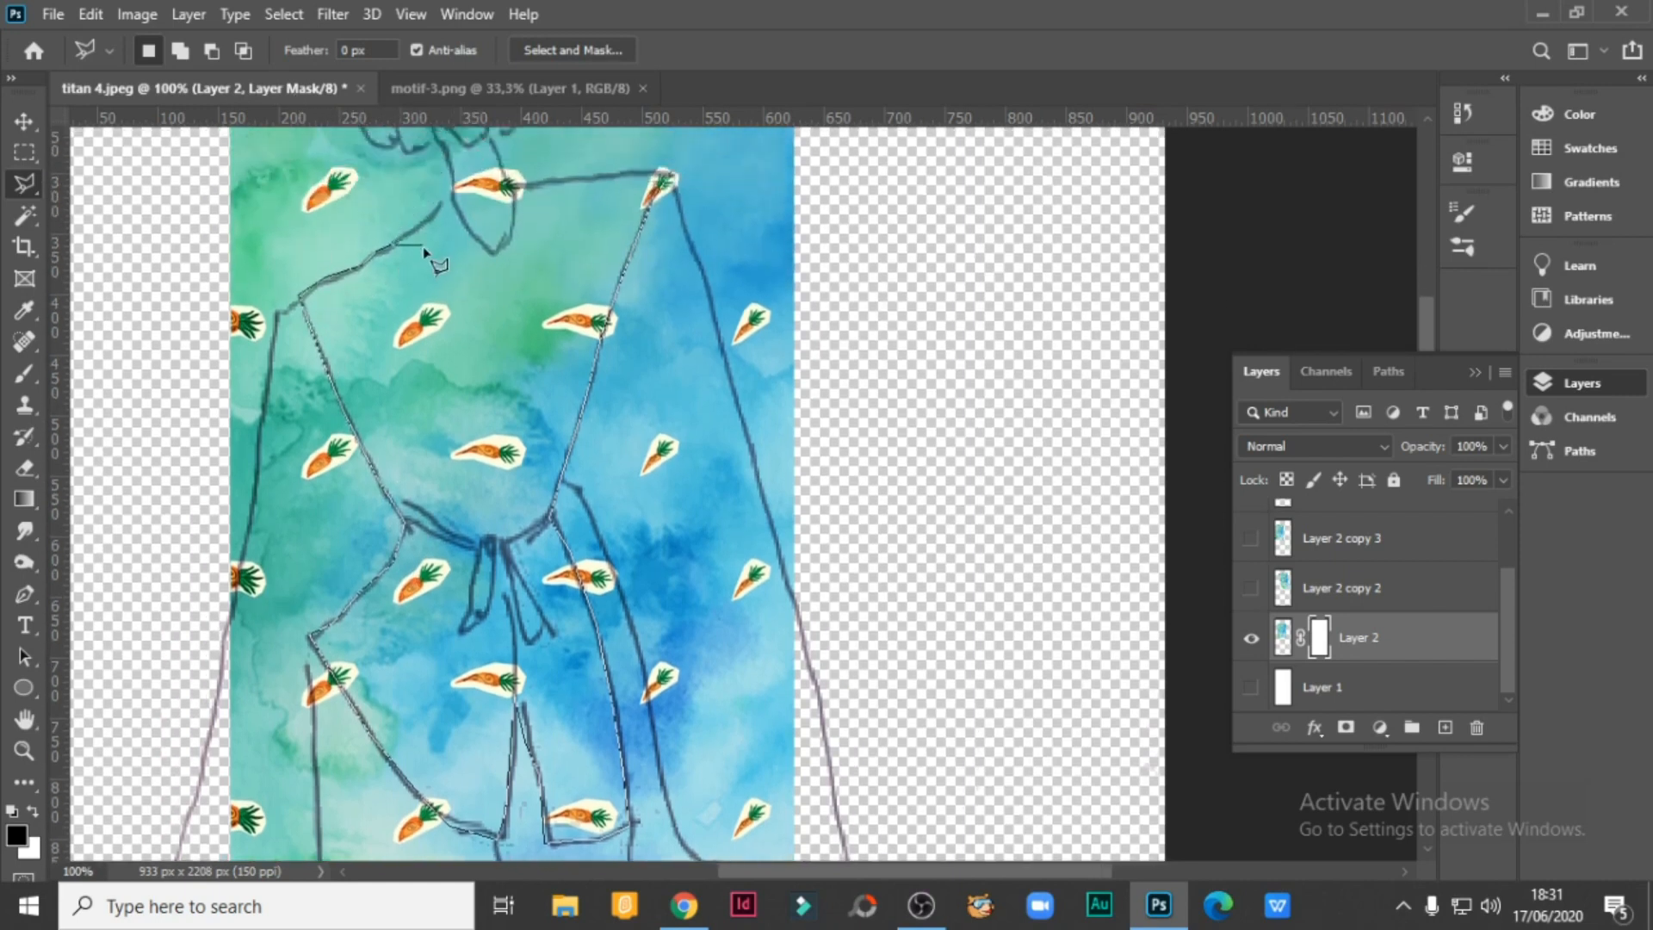
left_click(450, 195)
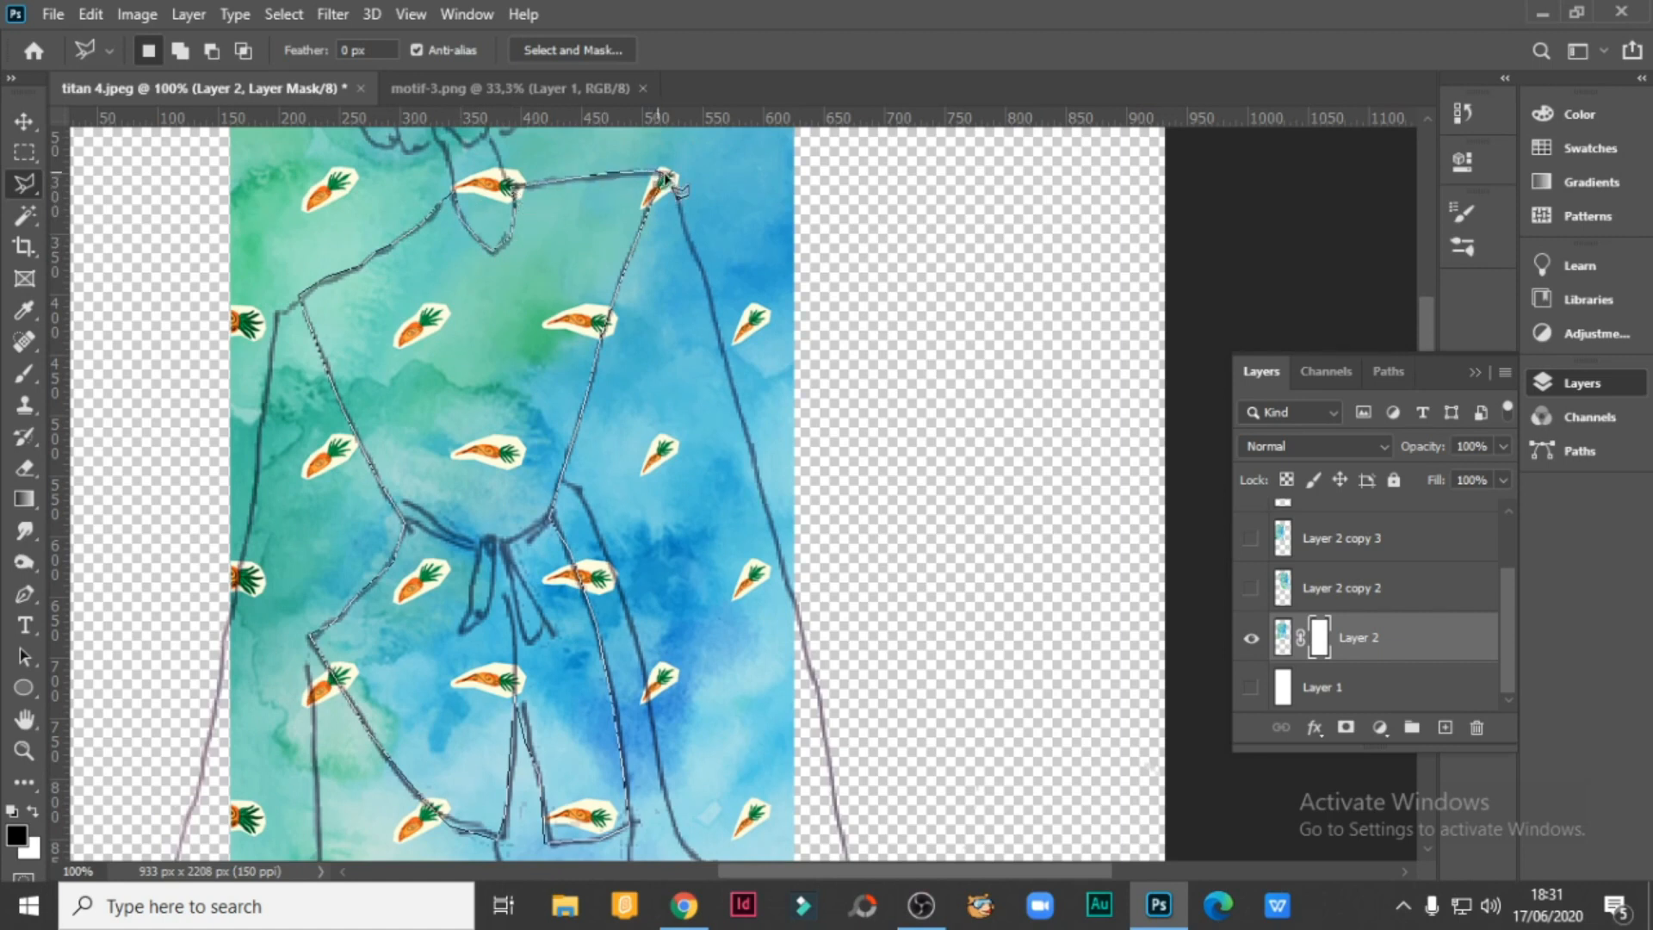
left_click(676, 177)
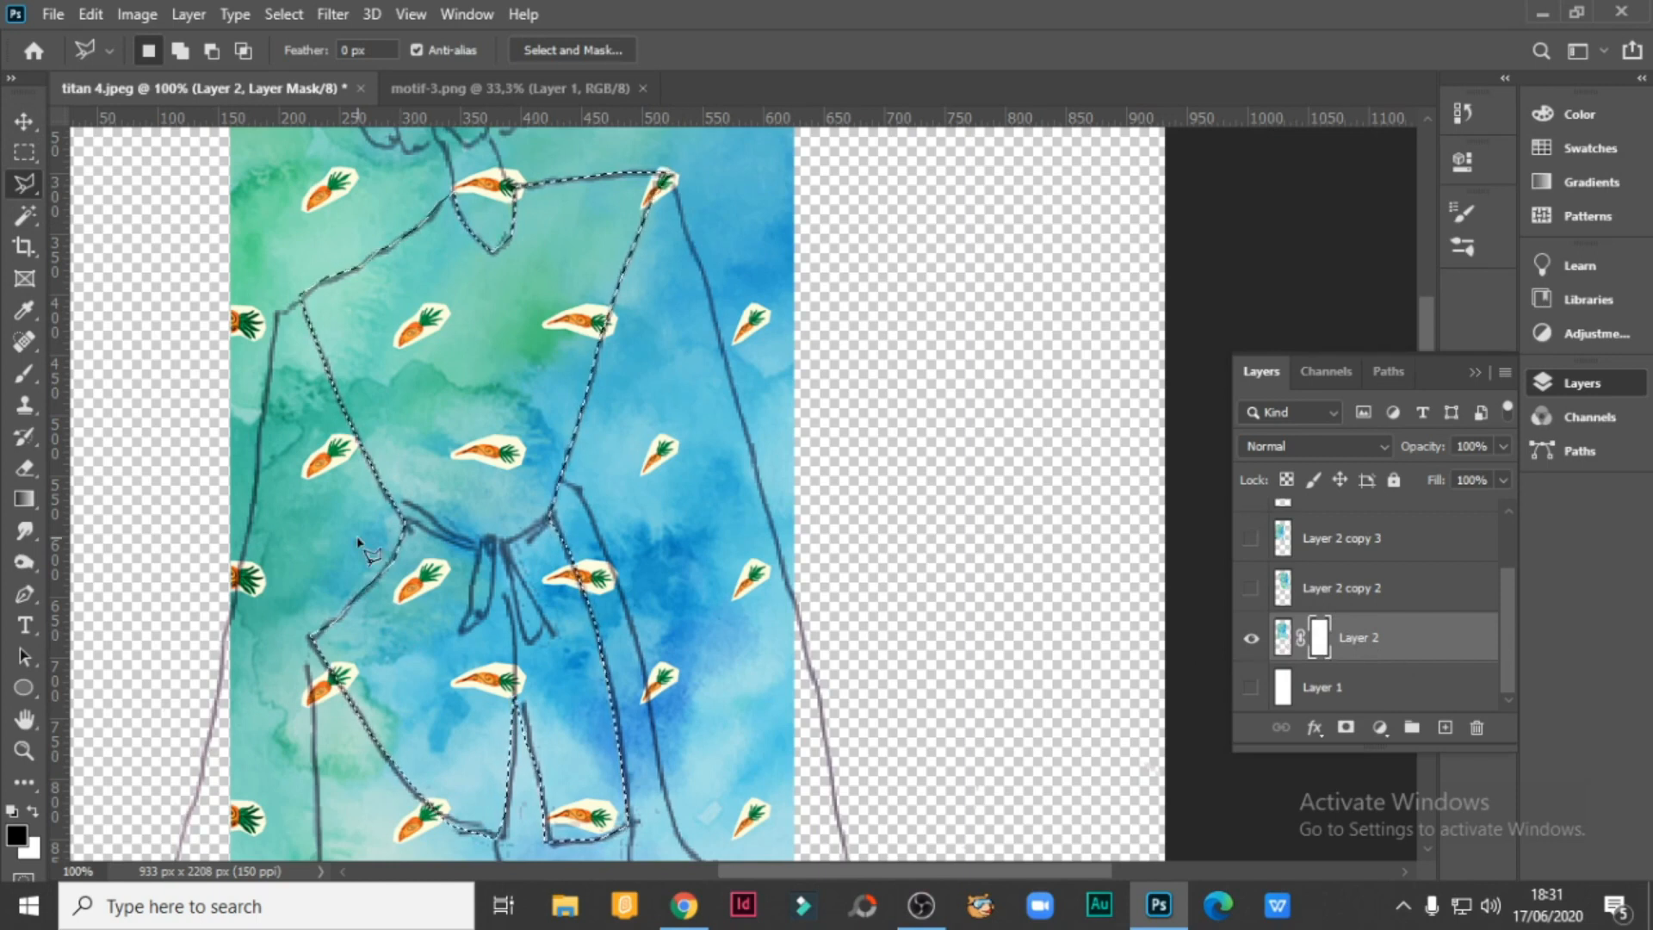
Invert the garment selection so that everything outside the traced outline is selected.
left_click(24, 374)
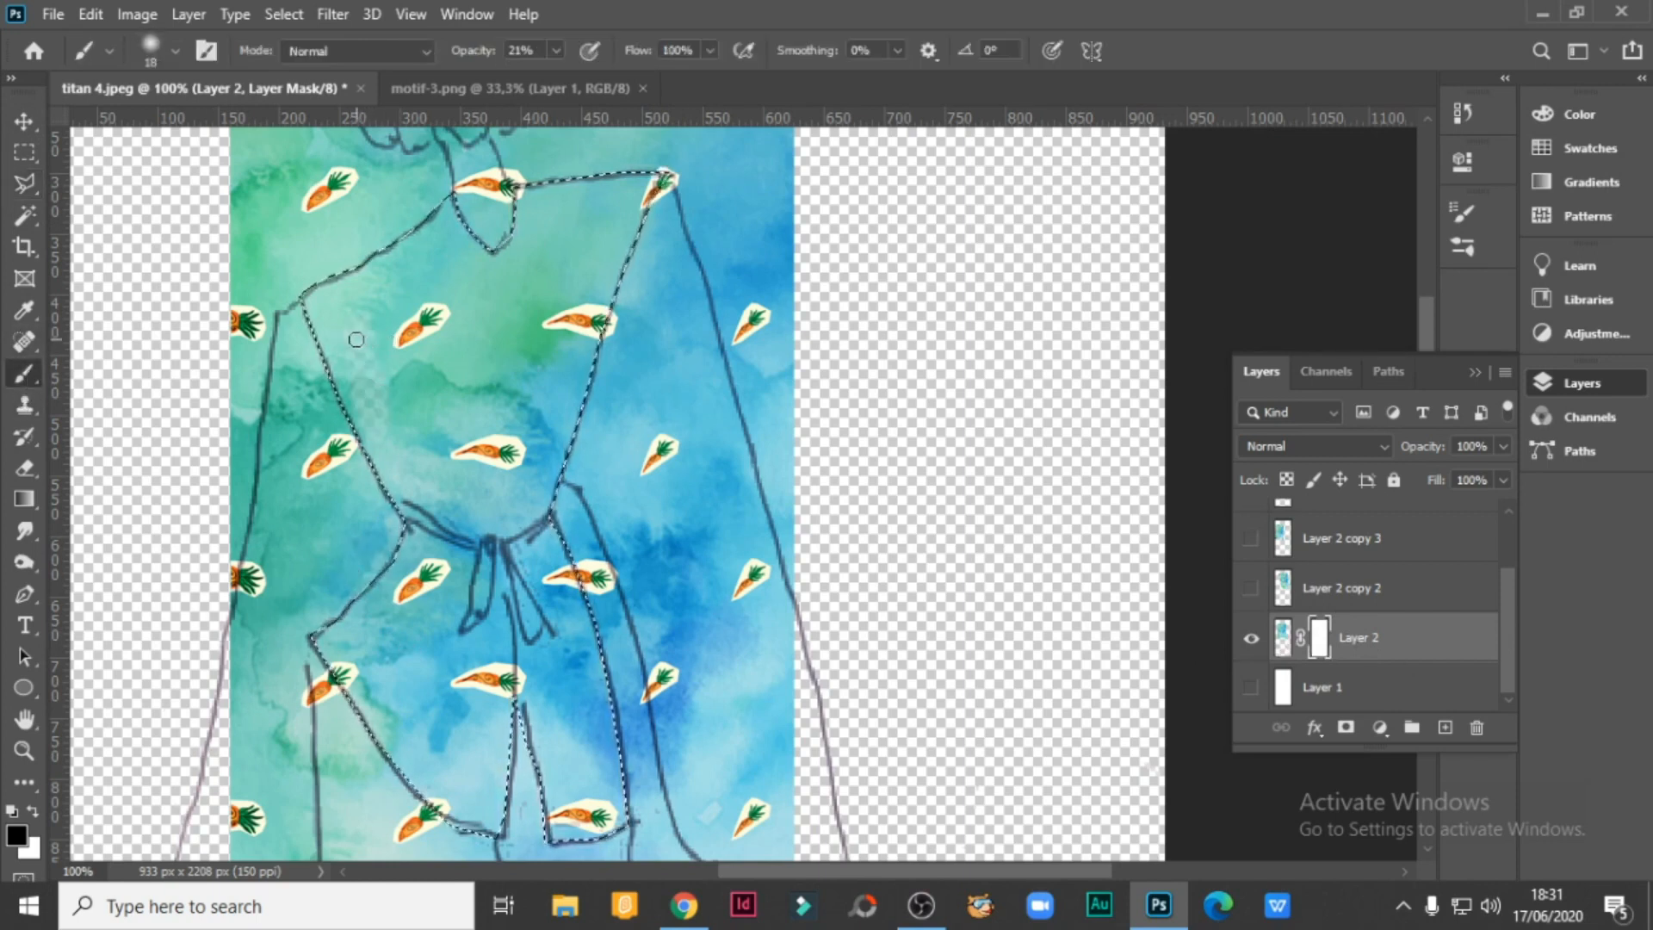
left_click(19, 121)
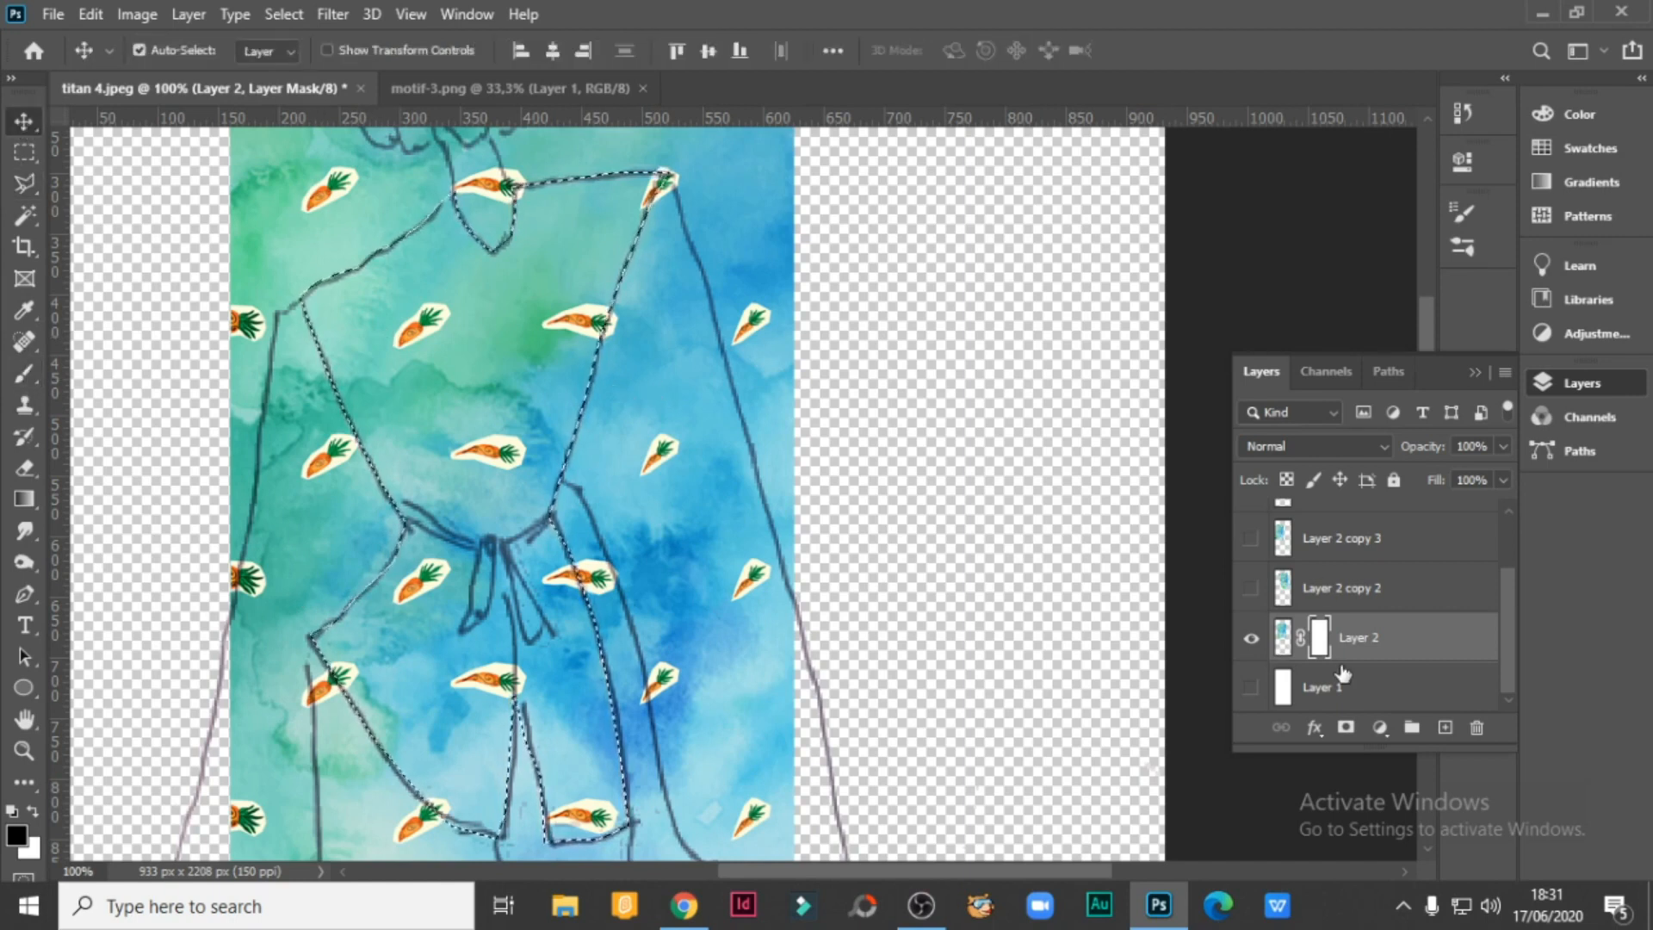
left_click(283, 14)
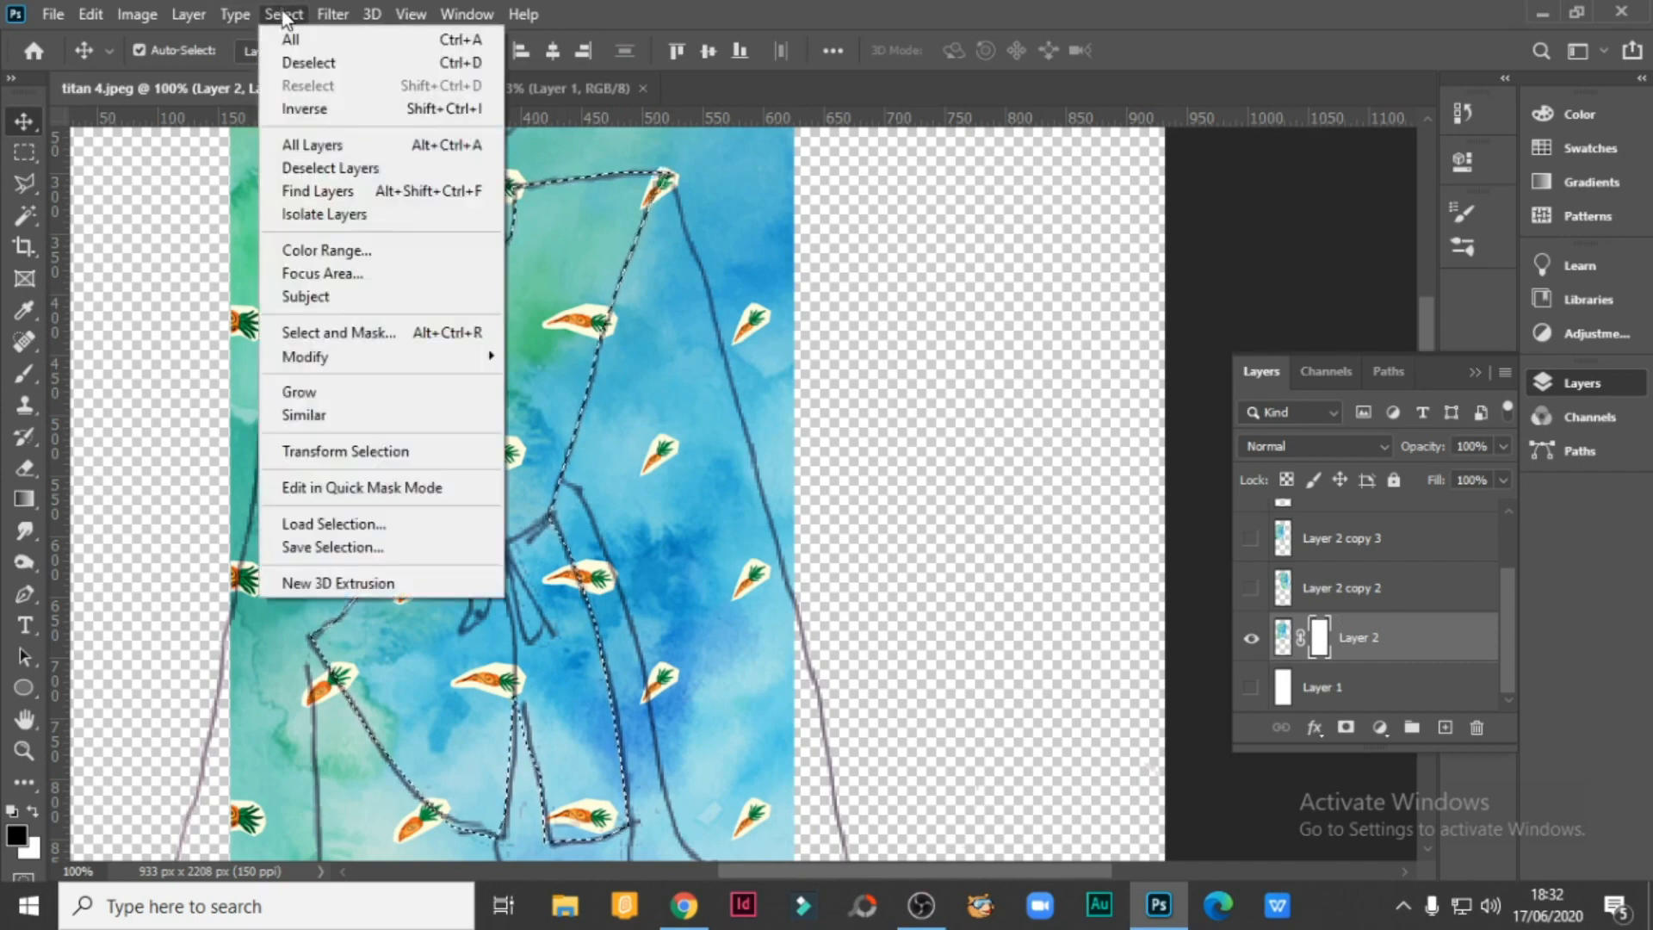
left_click(329, 110)
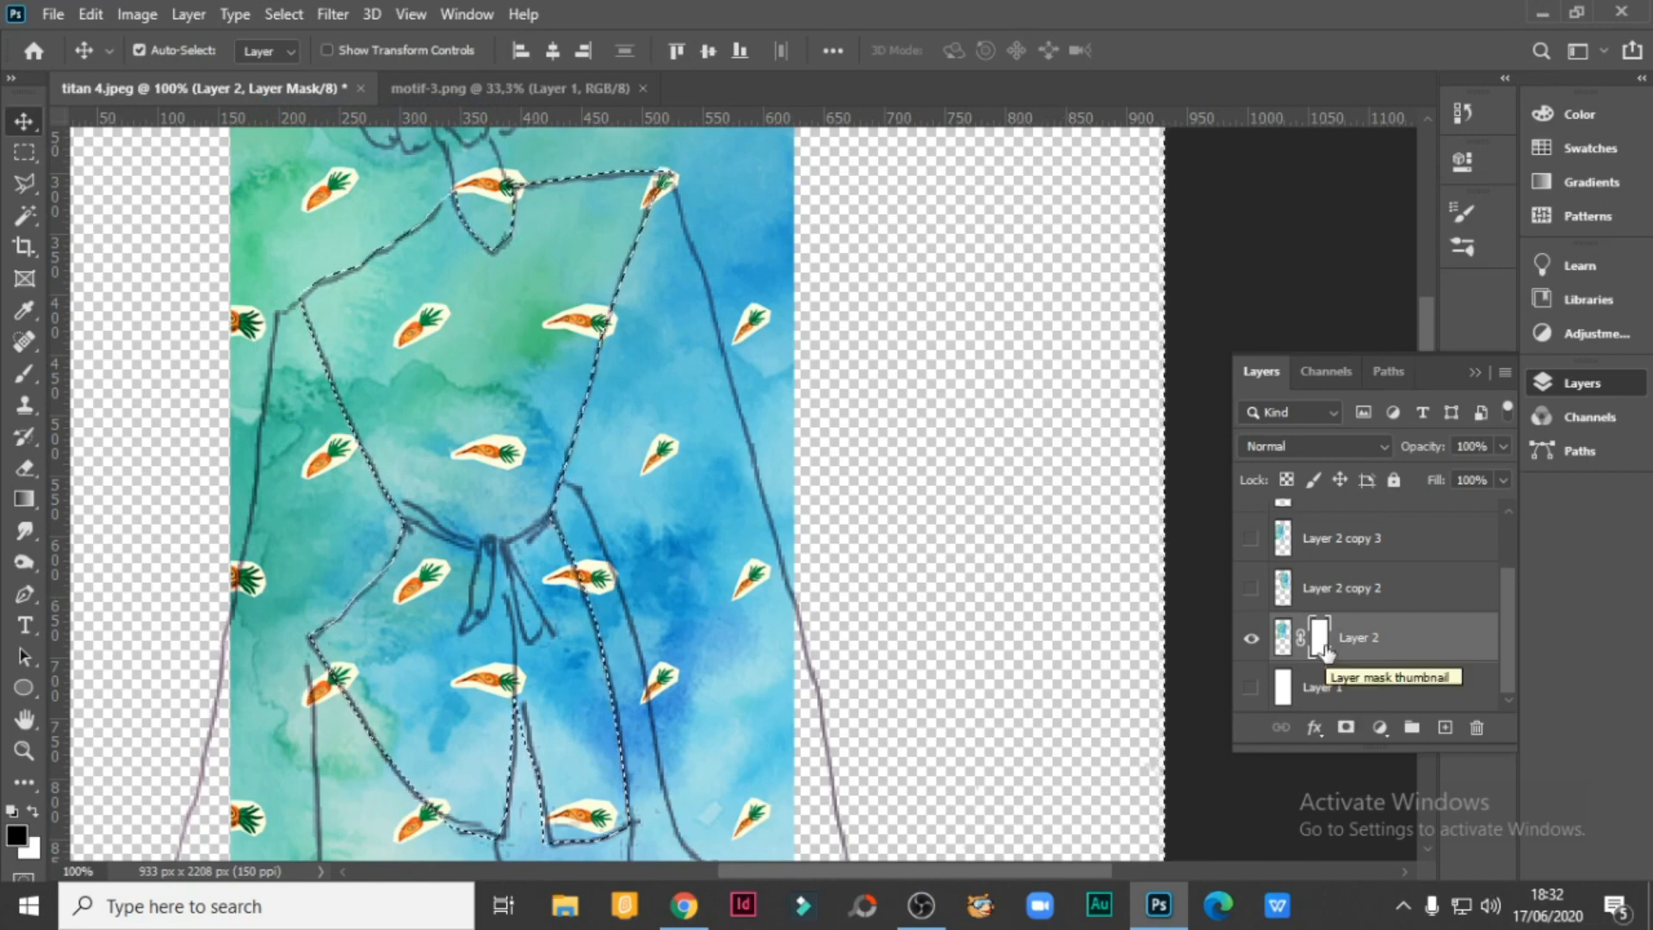
With Layer 2's mask active, choose the Brush and swap the colors to a white foreground and black background.
key("ctrl")
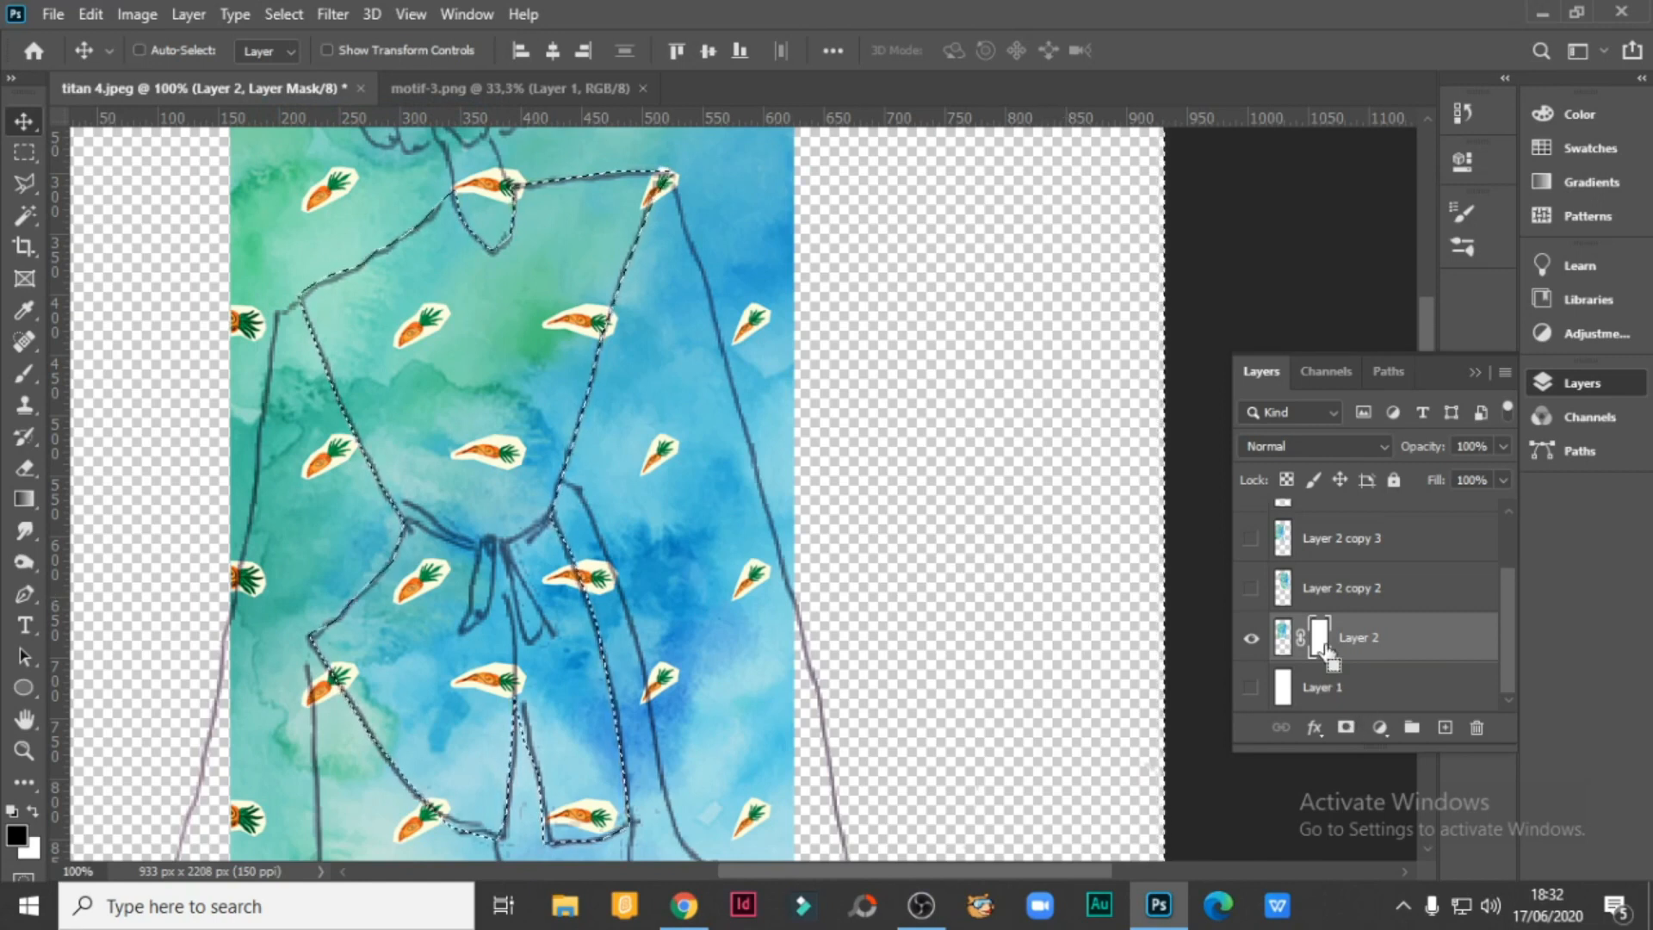
key("ctrl+d")
left_click(1323, 647, "ctrl")
left_click(25, 373)
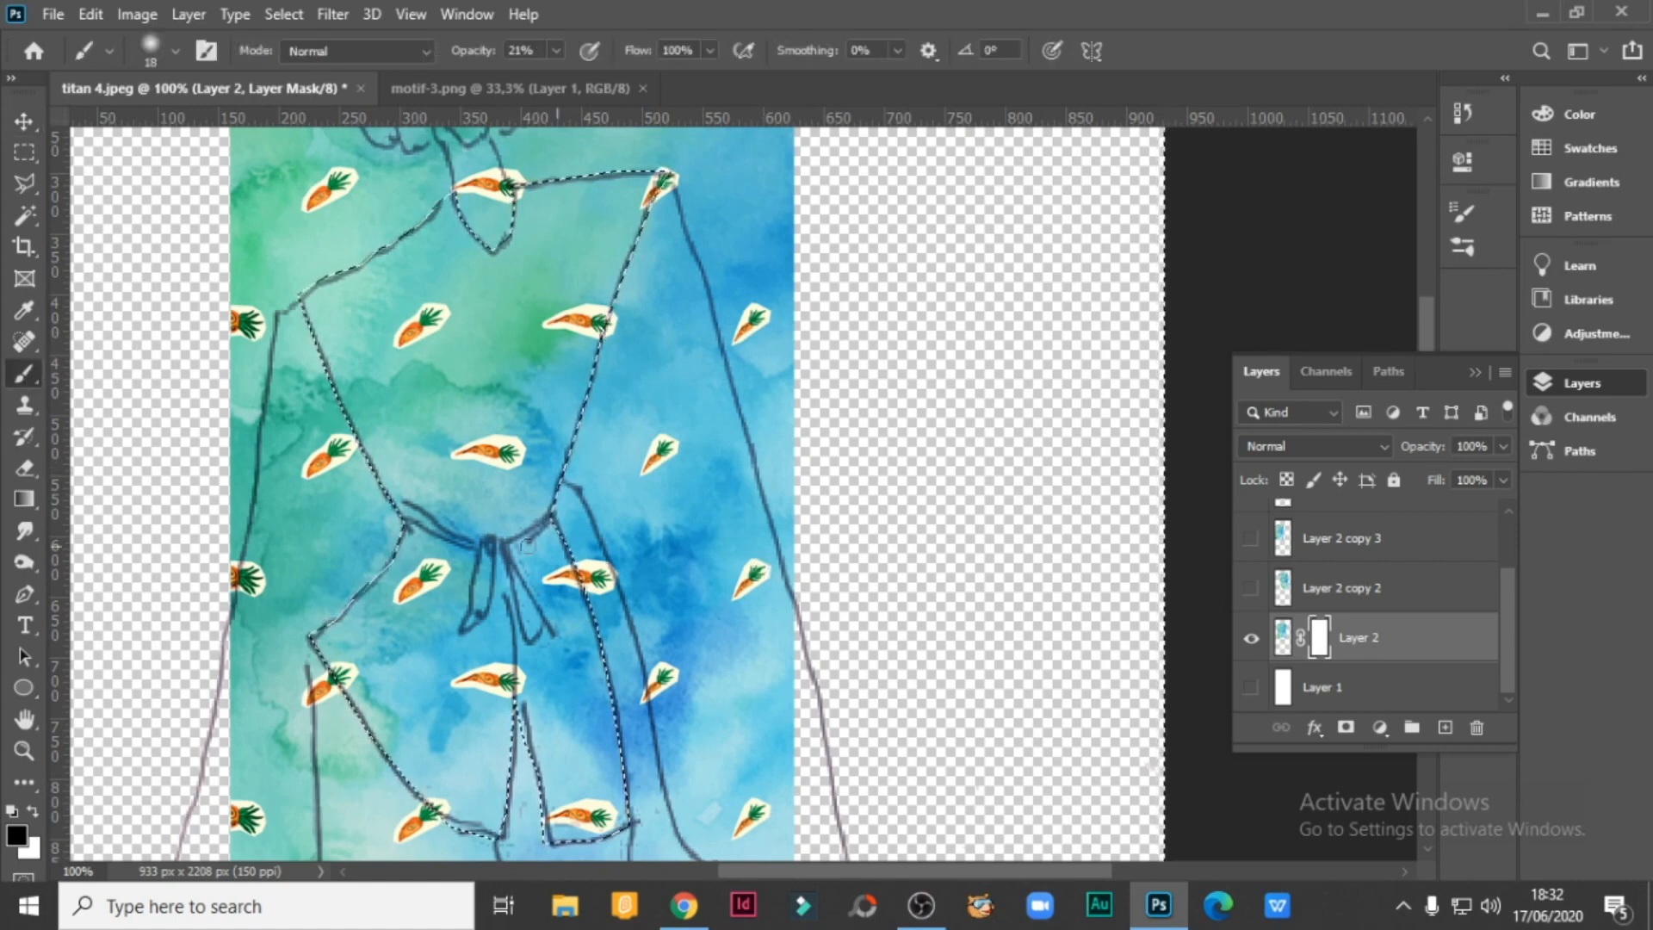
left_click(32, 809)
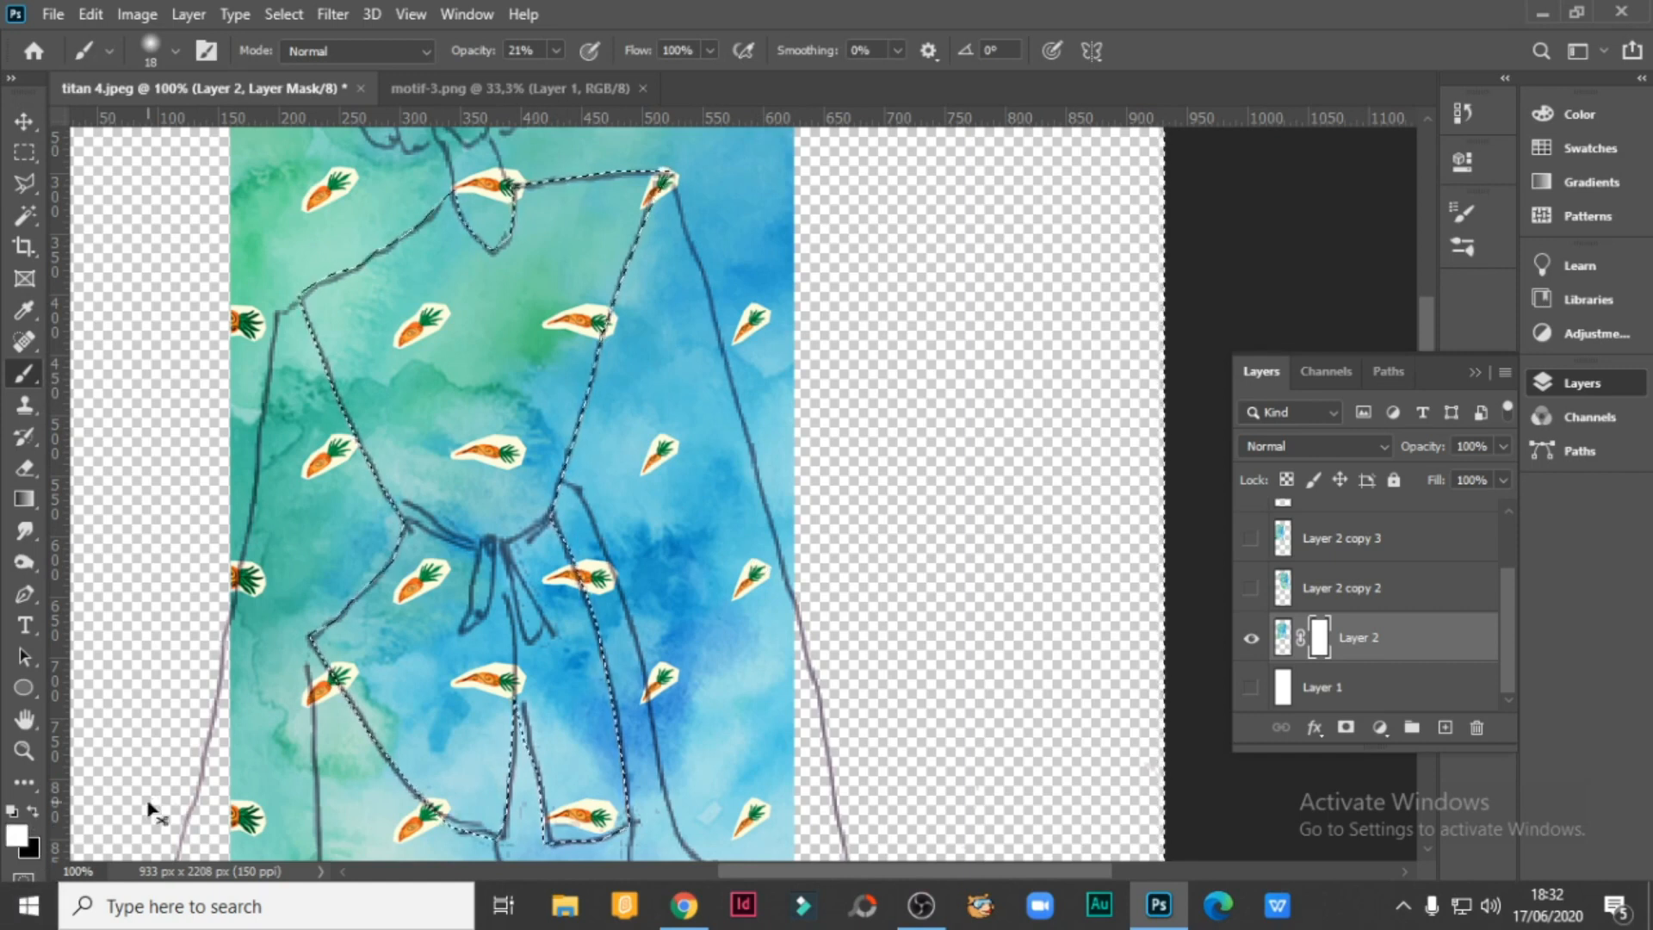
key("Delete")
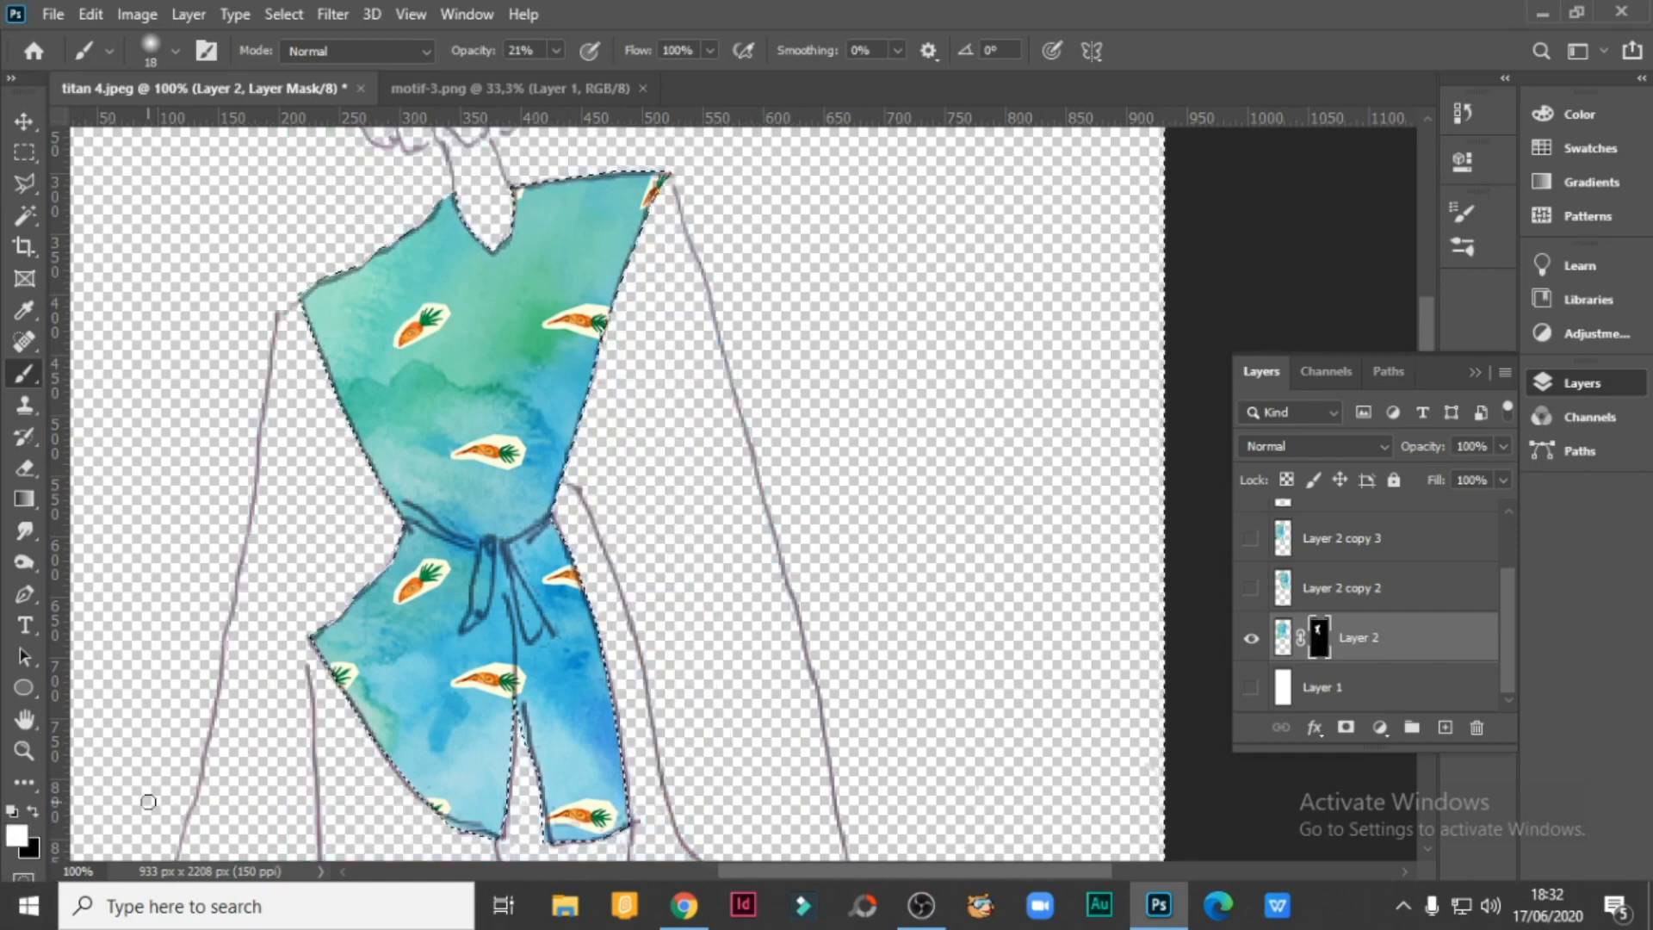
key("ctrl+z")
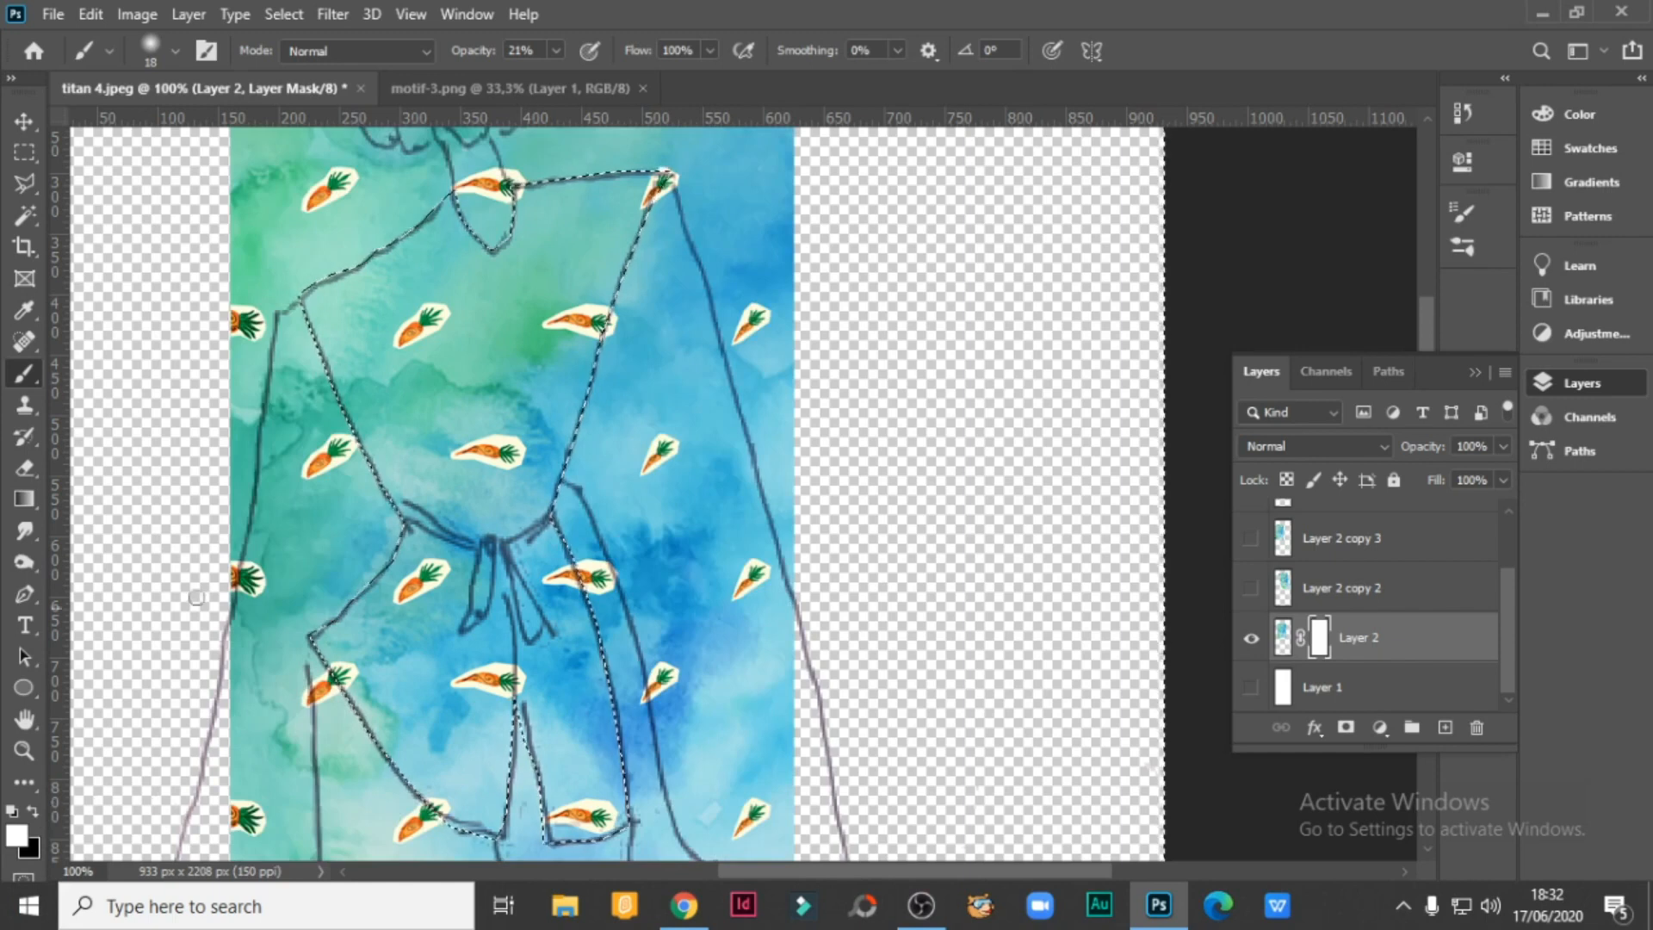
left_click(35, 850)
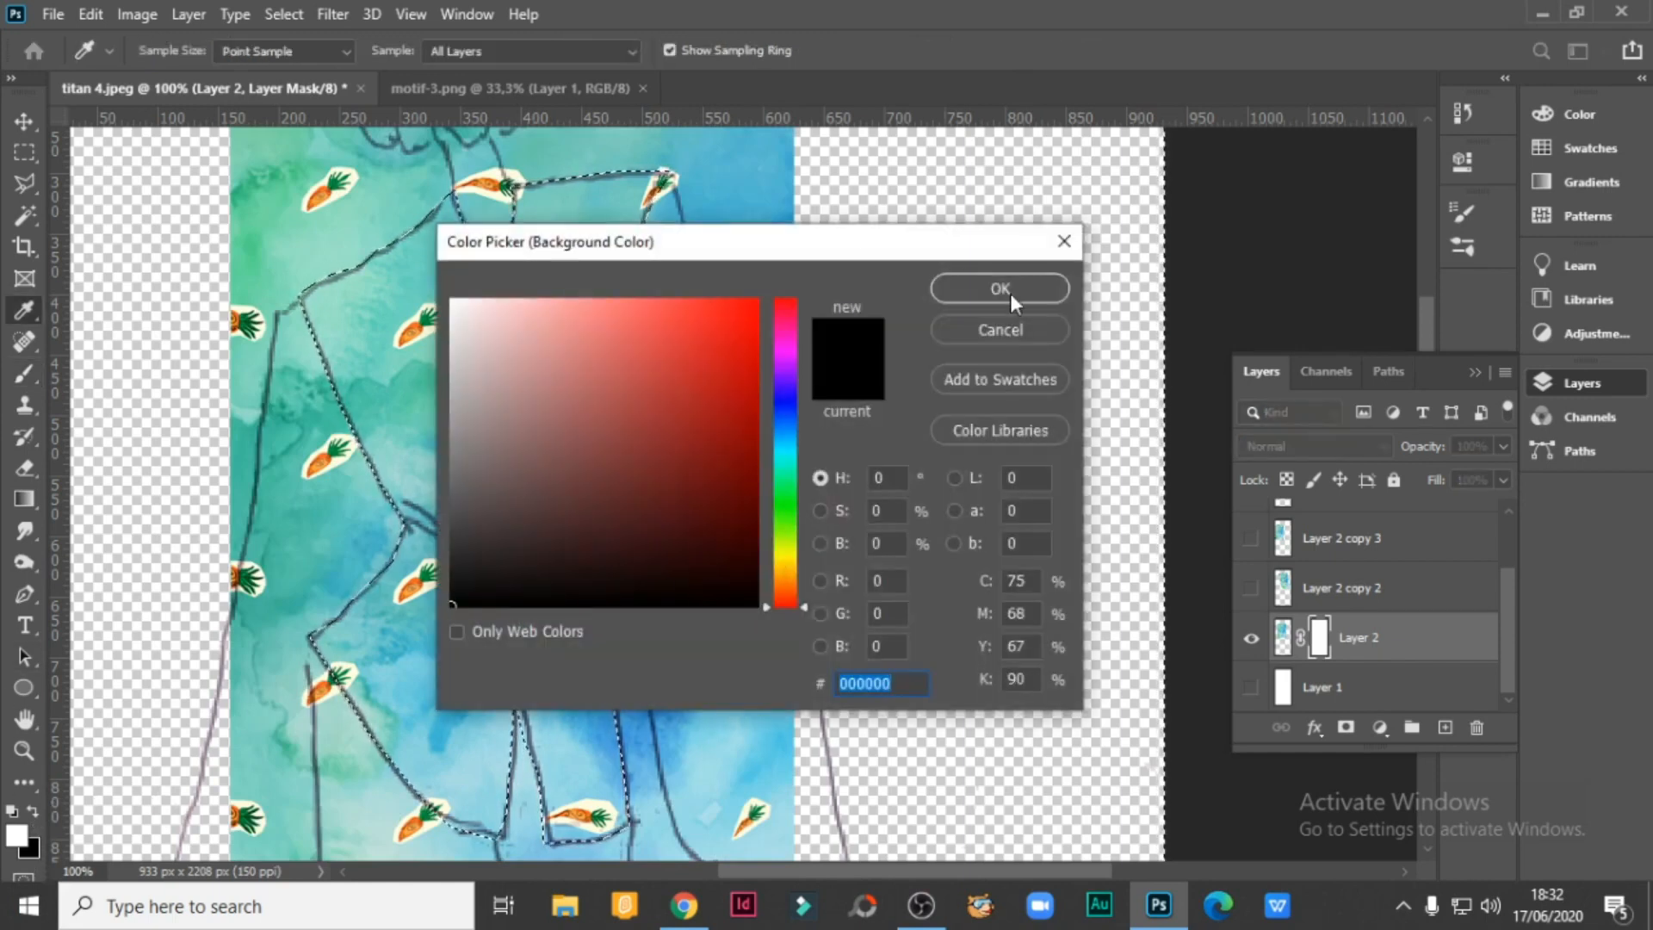
left_click(1009, 290)
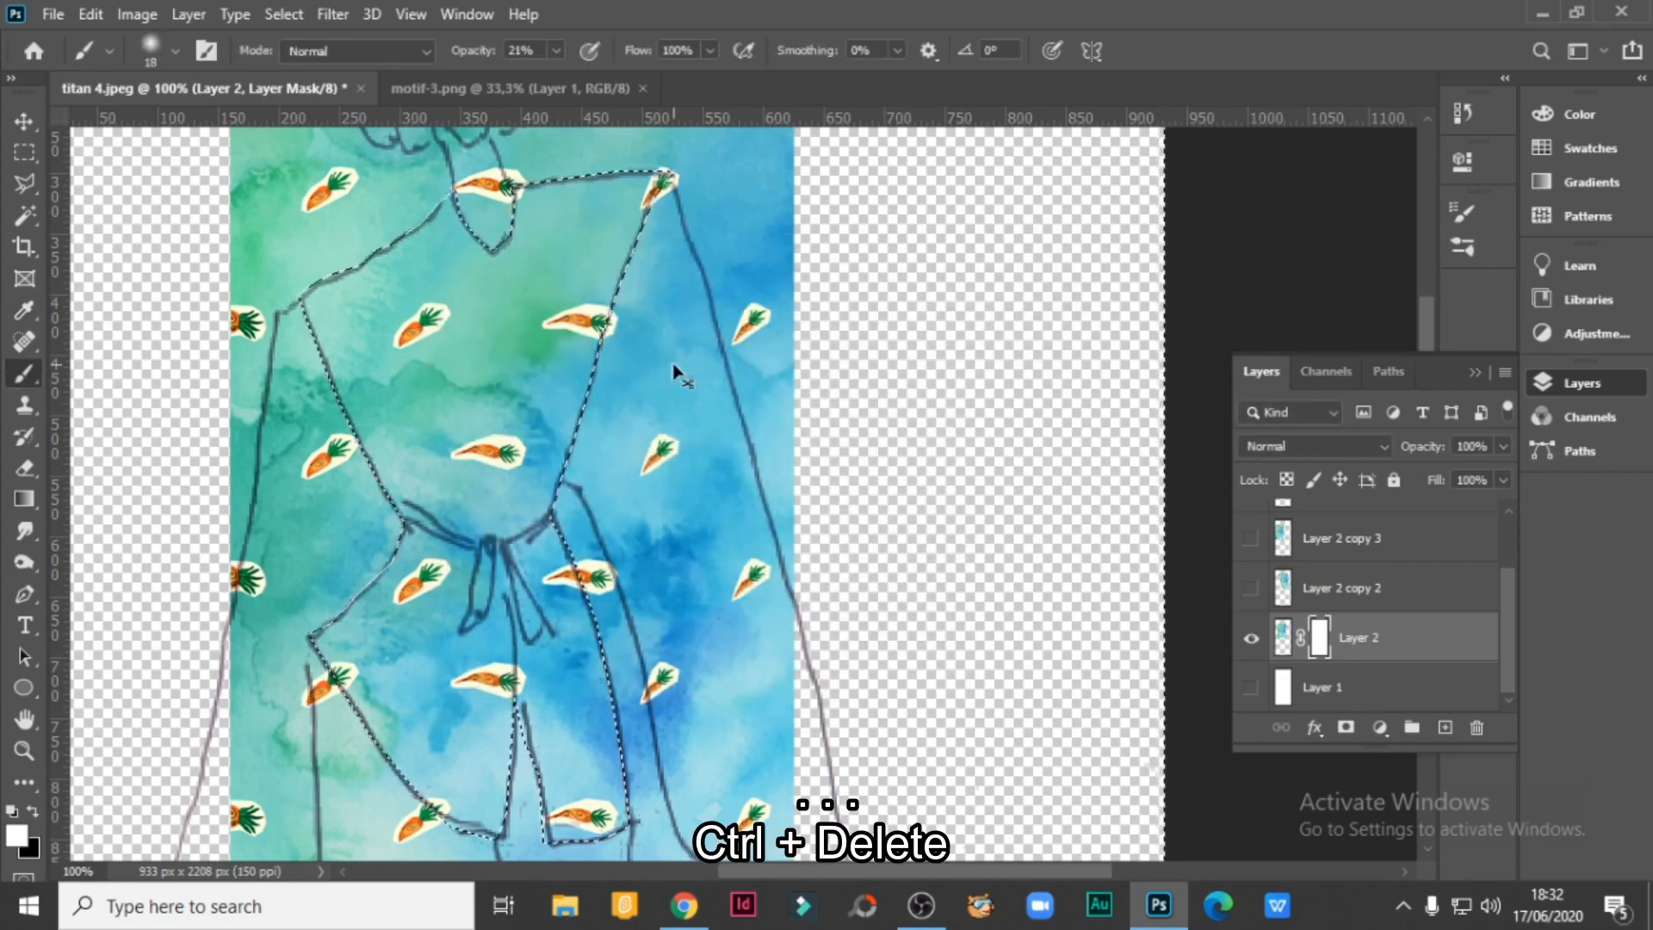
Fill the inverted selection on Layer 2's mask with the black background color and deselect.
key("ctrl+Delete")
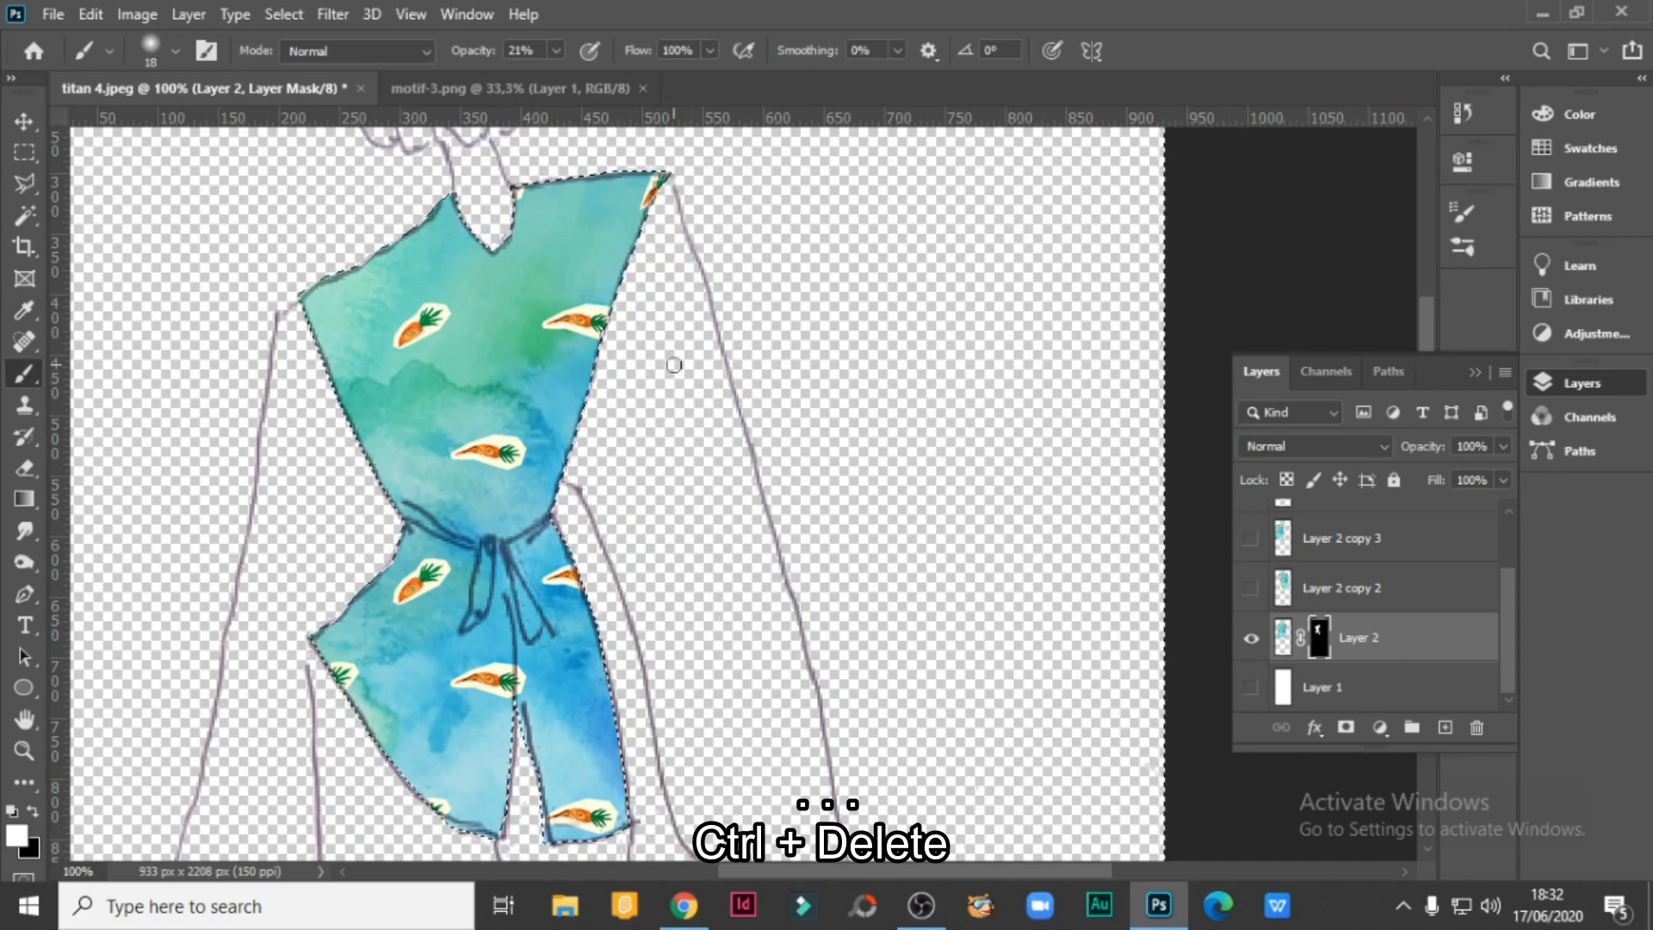
left_click(23, 150)
left_click(241, 267)
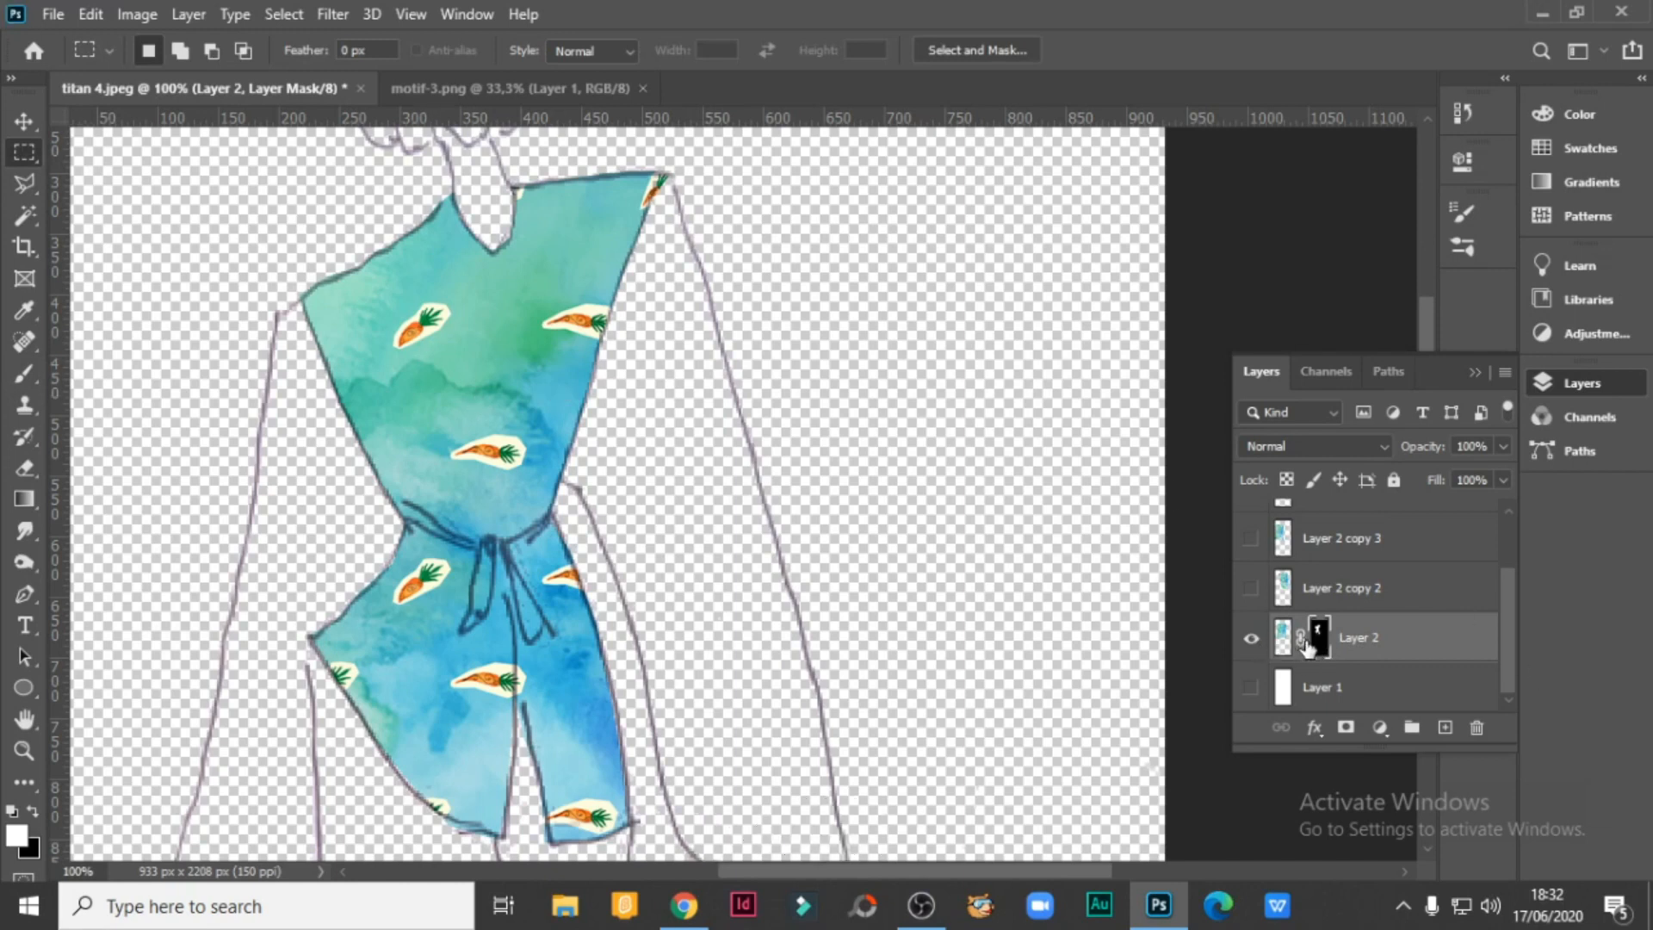
Unlink Layer 2 from its mask and reposition the carrot pattern so it fills the whole garment body up to the shoulder edge.
left_click(1301, 638)
left_click(1282, 638)
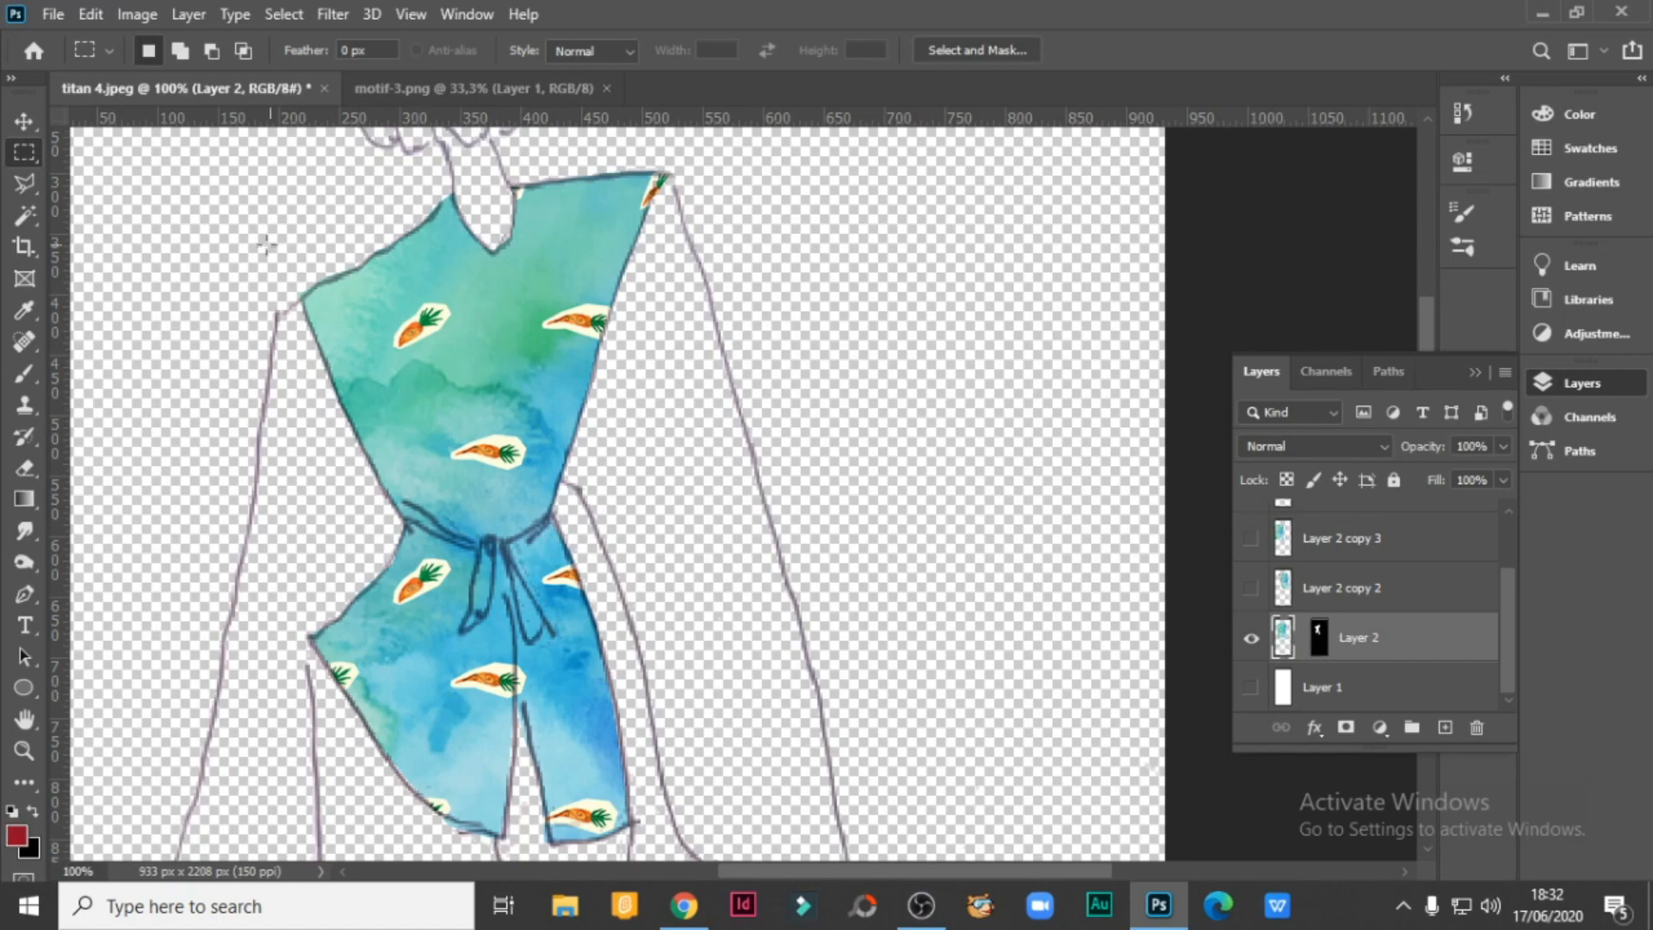
left_click(24, 121)
left_click_drag(507, 405, 570, 551)
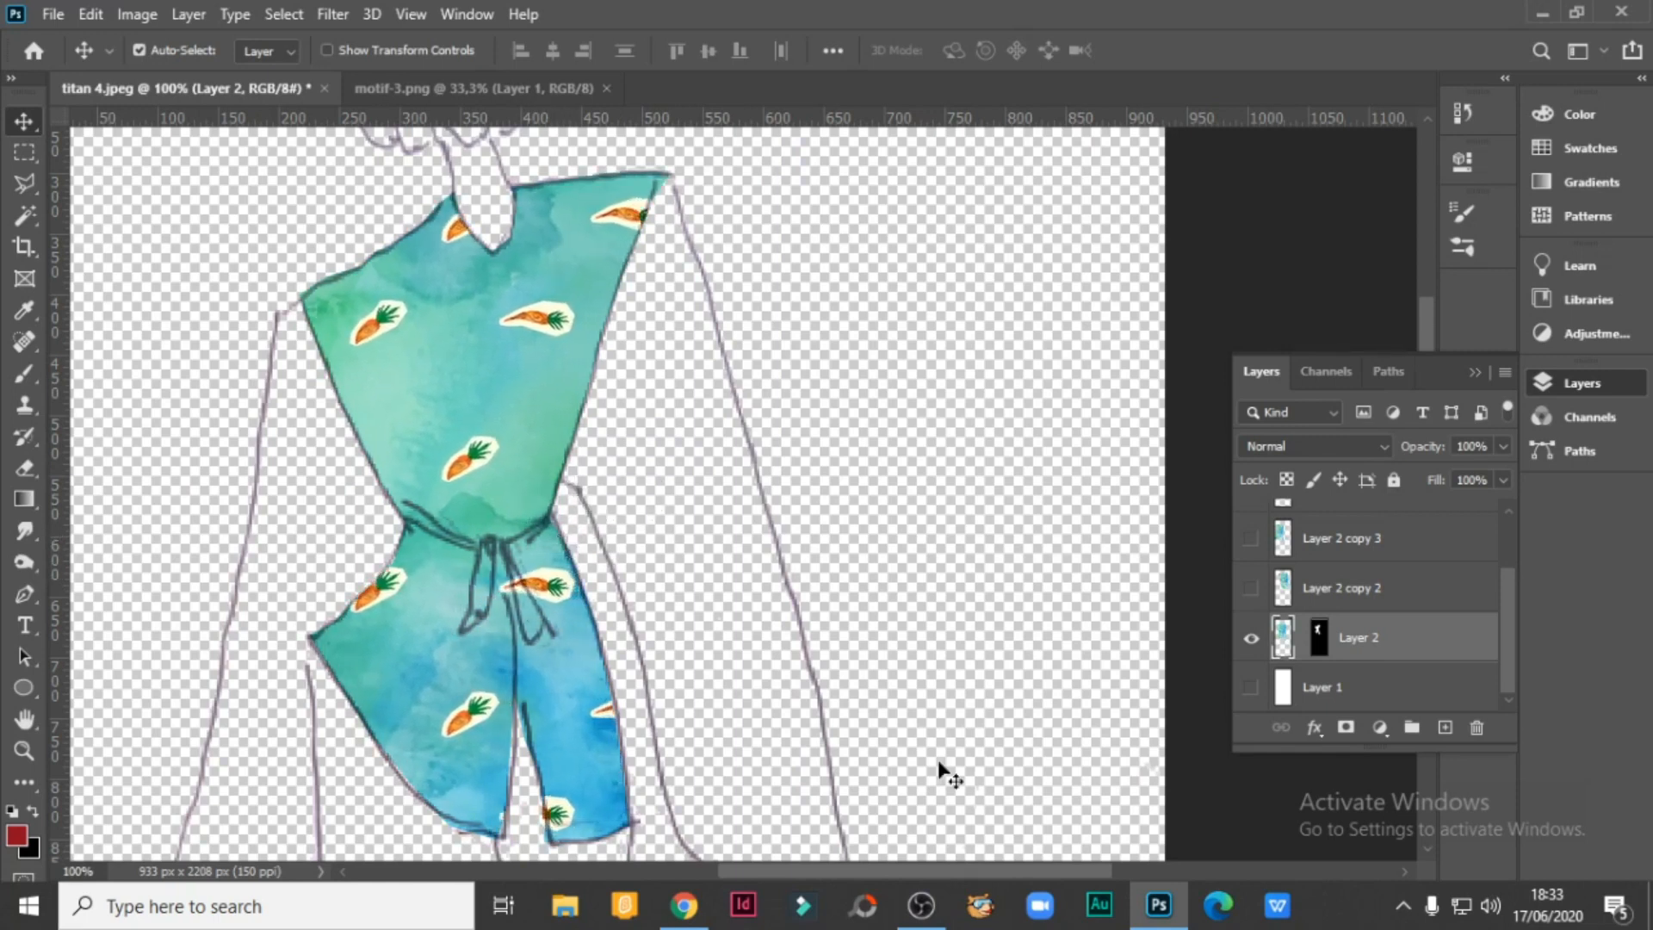
left_click_drag(473, 450, 550, 396)
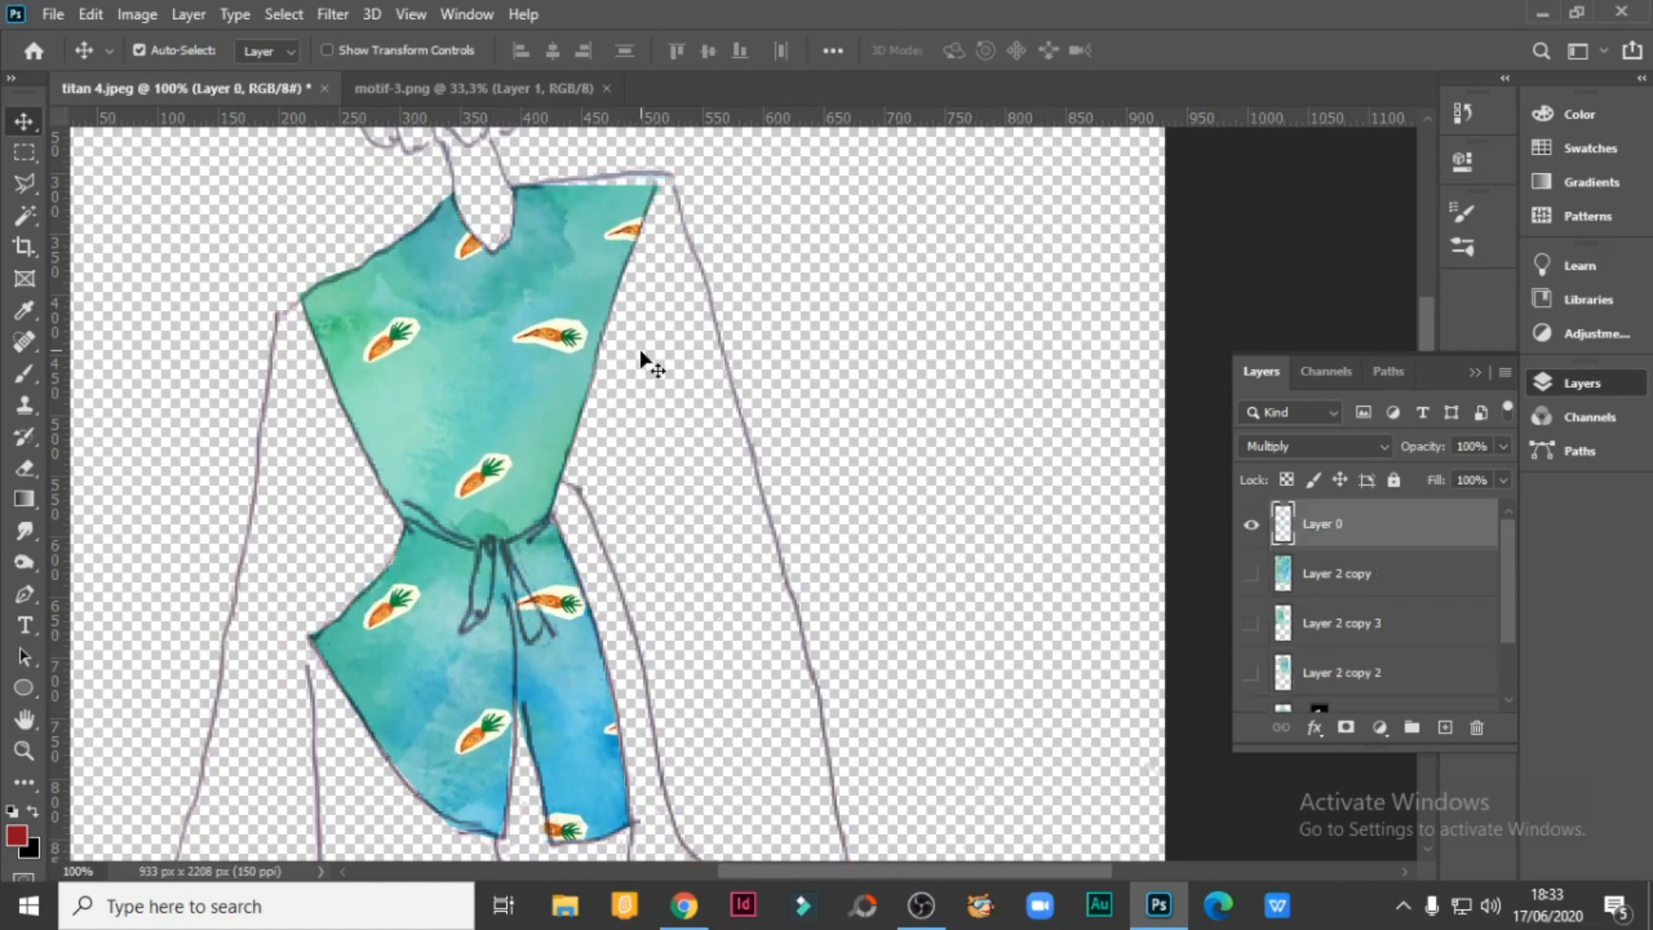
mouse_move(544, 417)
left_mouse_down()
mouse_move(540, 372)
mouse_move(549, 393)
left_mouse_up()
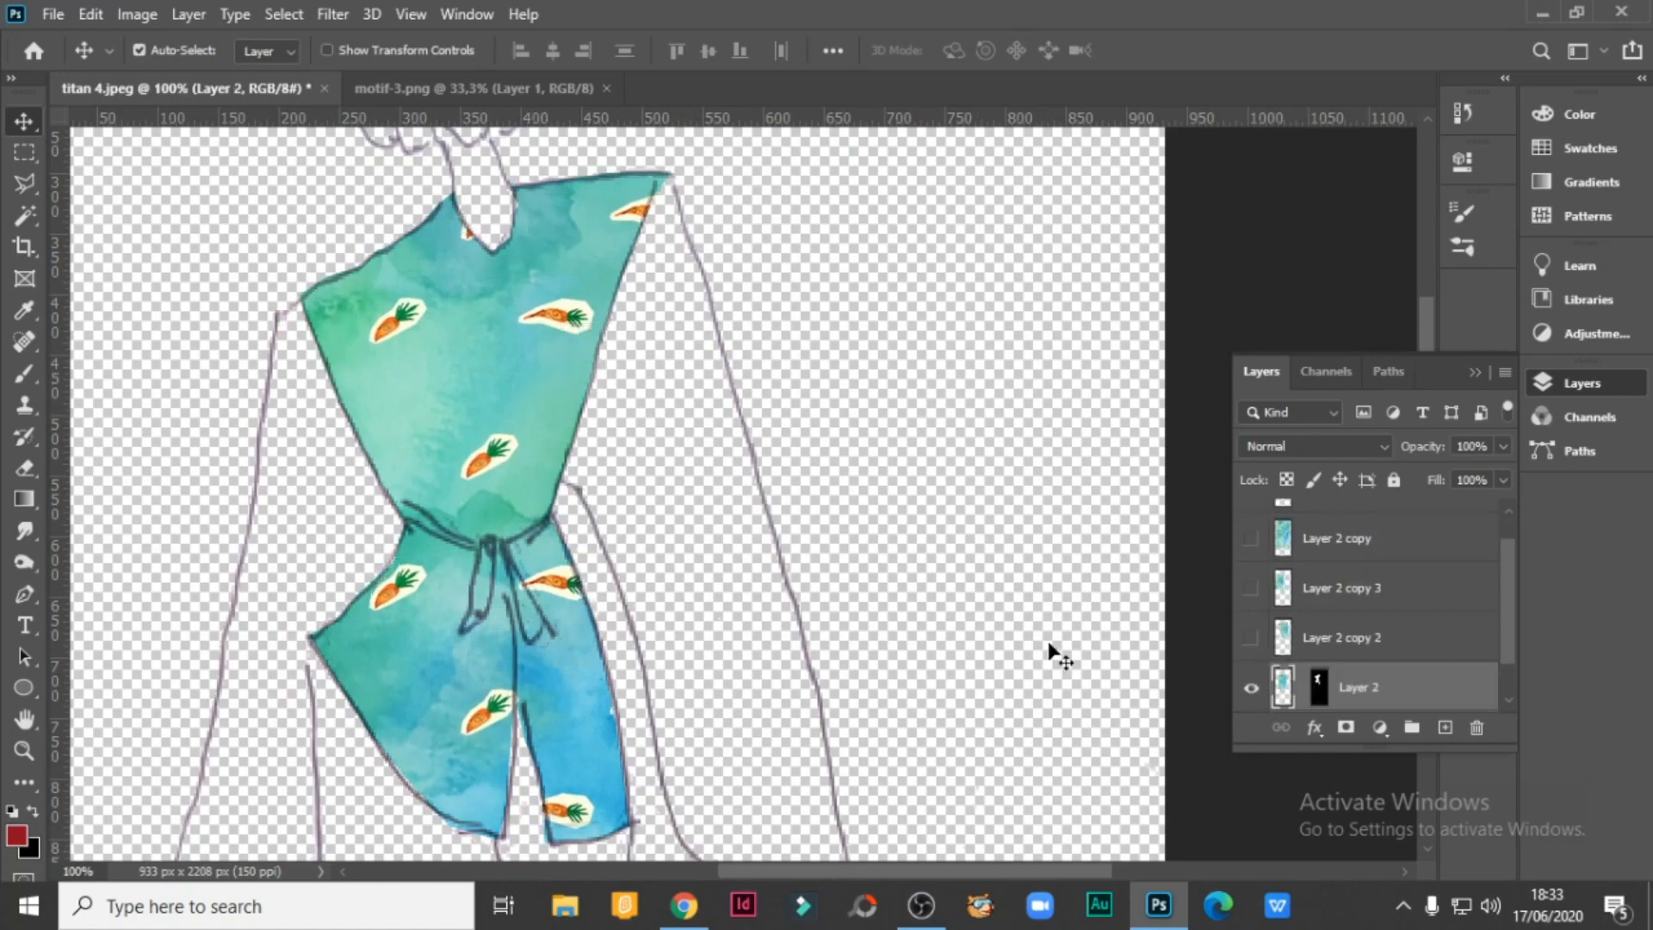
Show Layer 2 copy 2 with Layer 2 hidden, and add a layer mask to Layer 2 copy 2.
left_click(1283, 644)
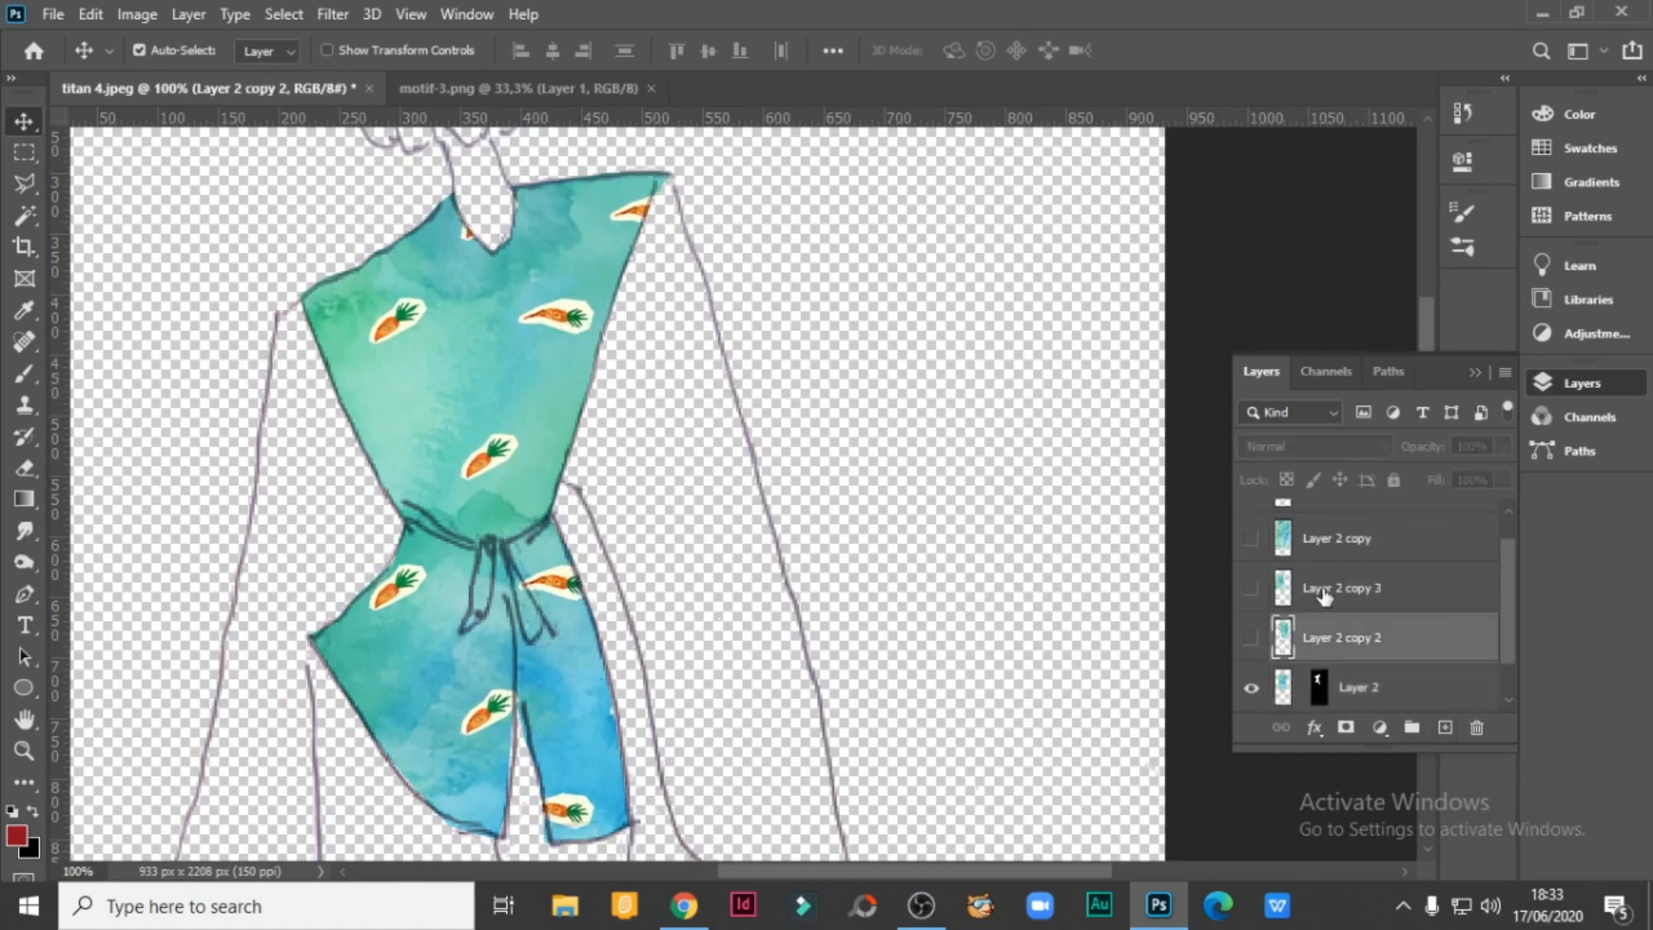
left_click(1251, 647)
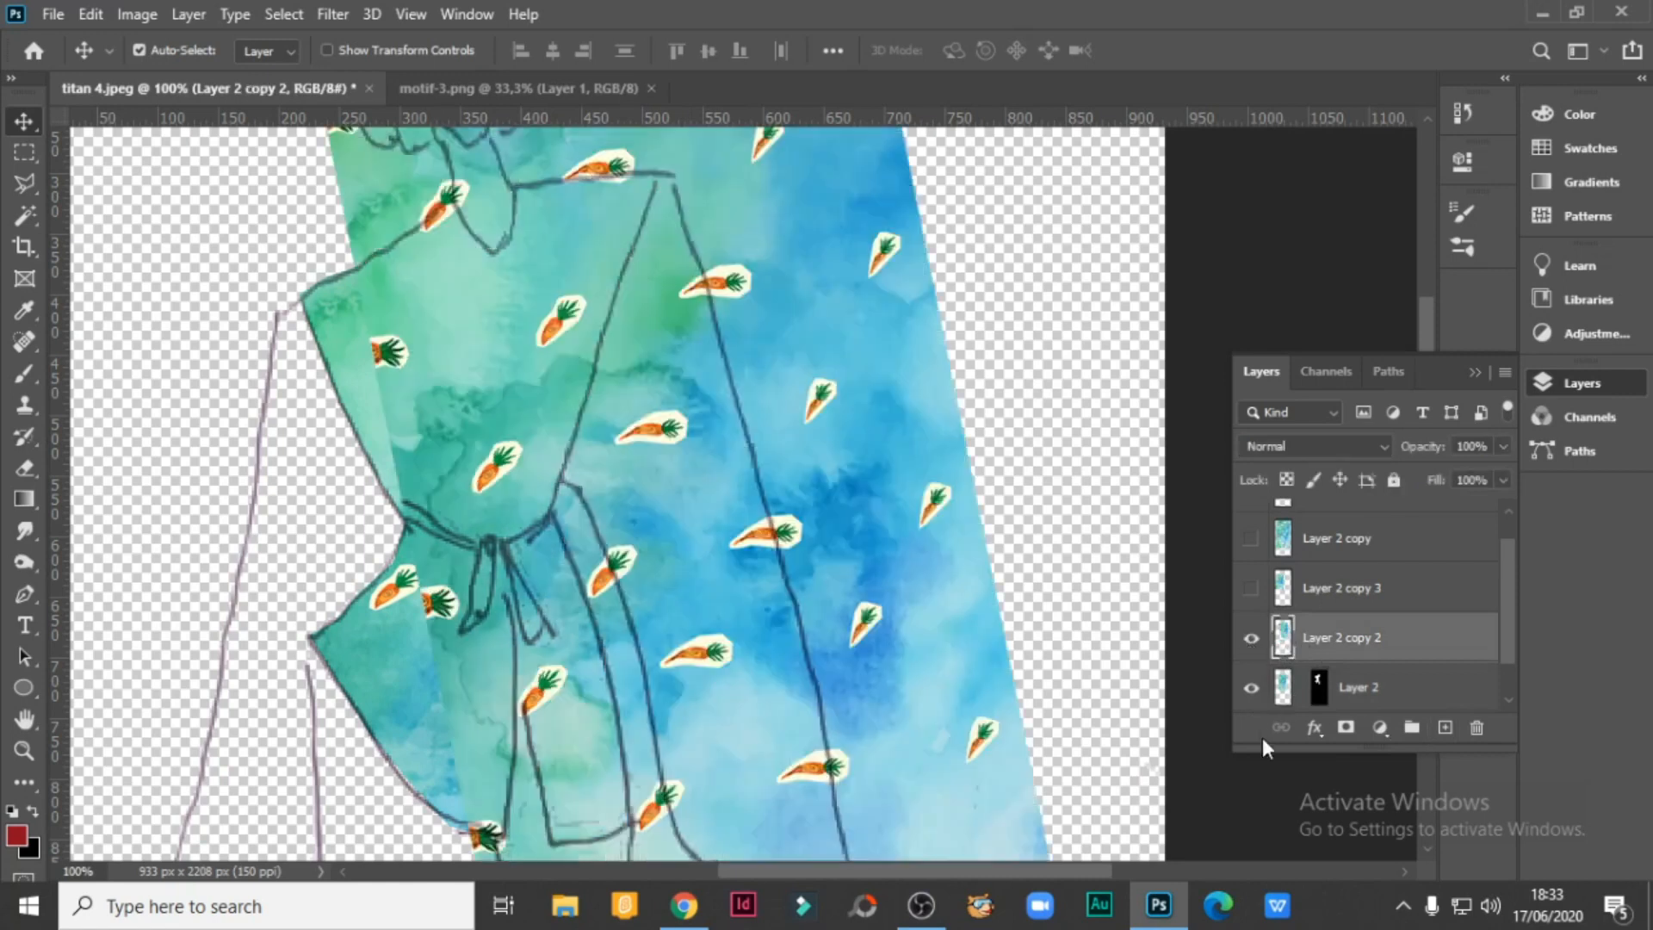
left_click(1251, 687)
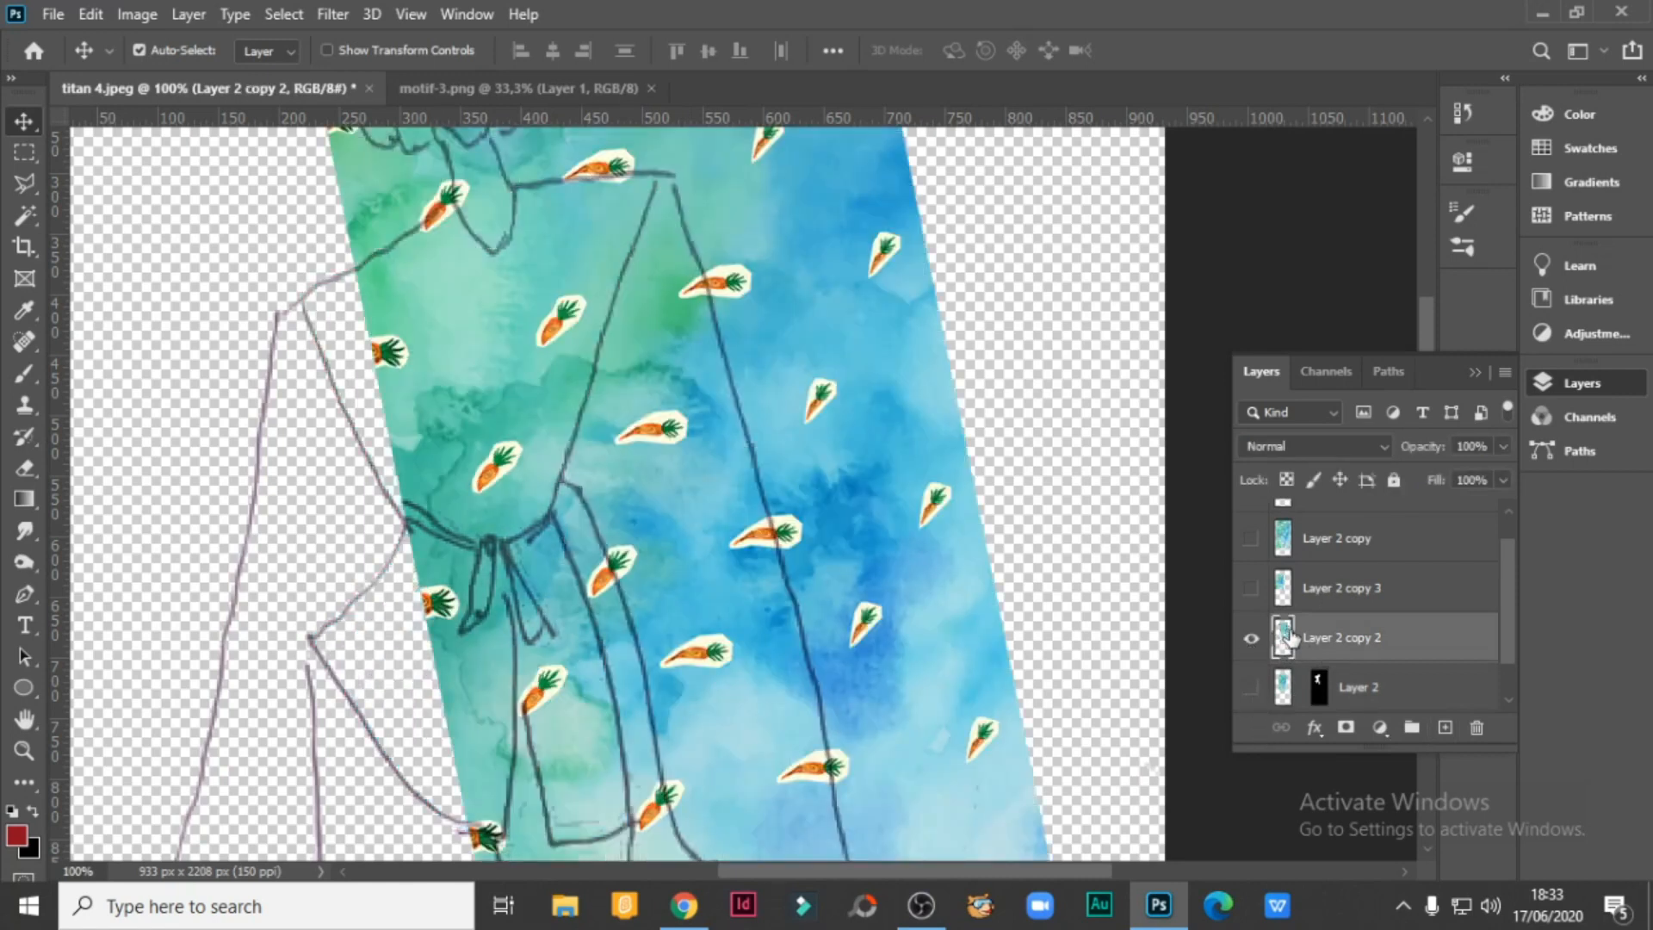
left_click(1347, 728)
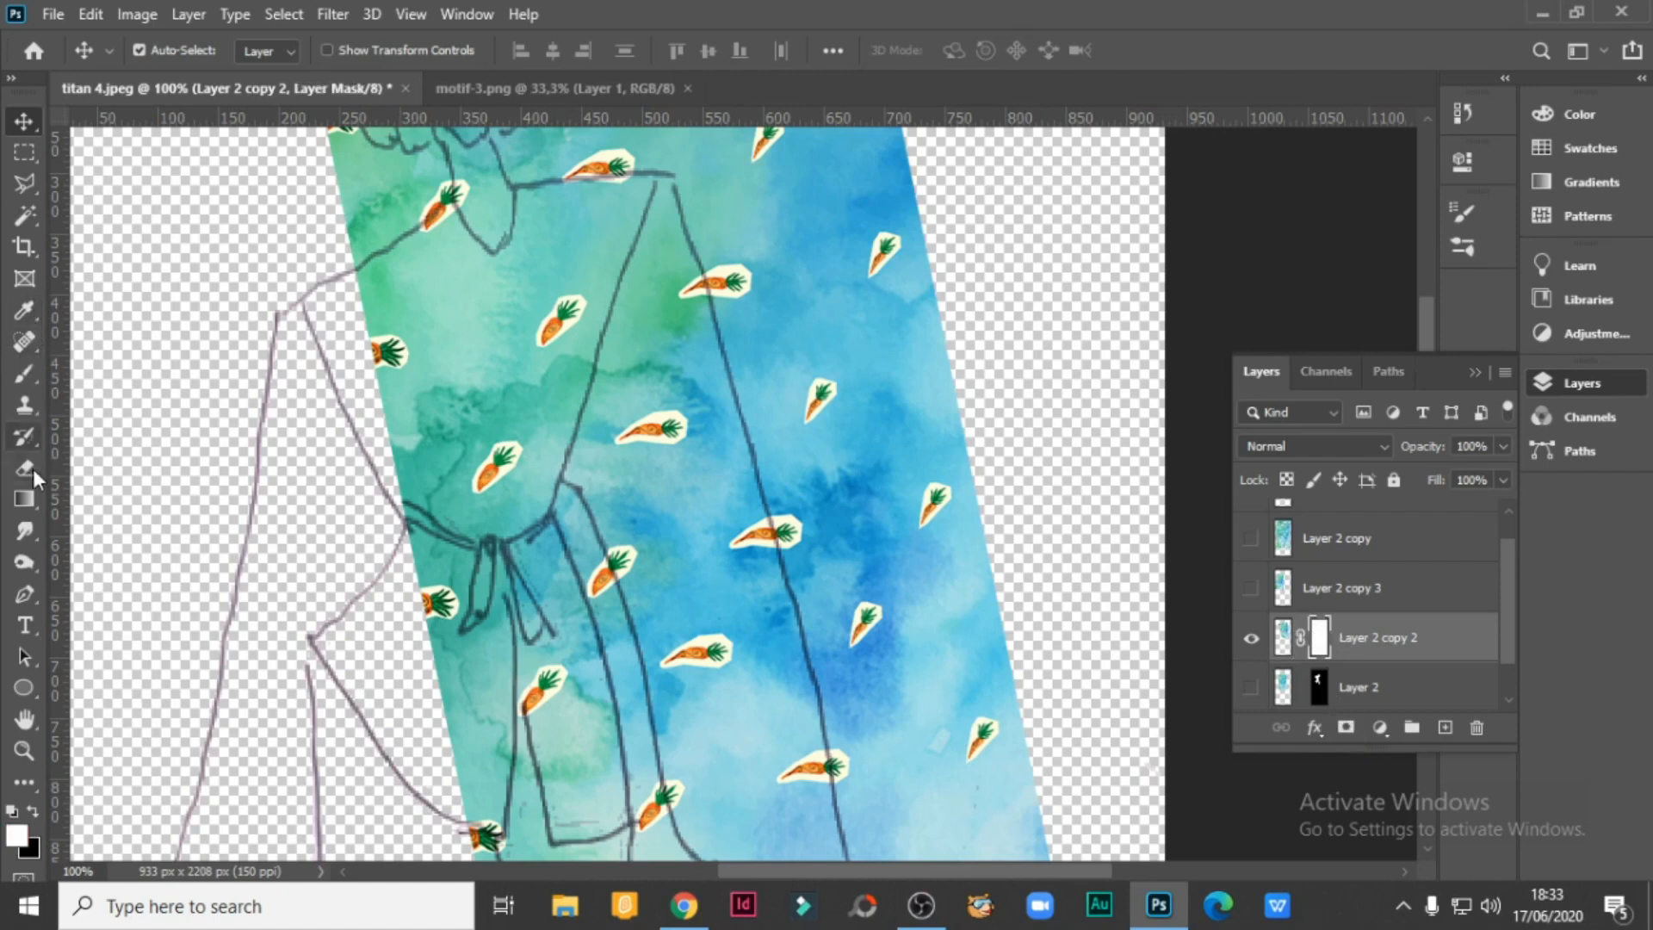
Trace the right-hand sleeve with the Polygonal Lasso, following the outer edge, gathered cuff, inner edge and armhole to a closed selection.
left_click(22, 182)
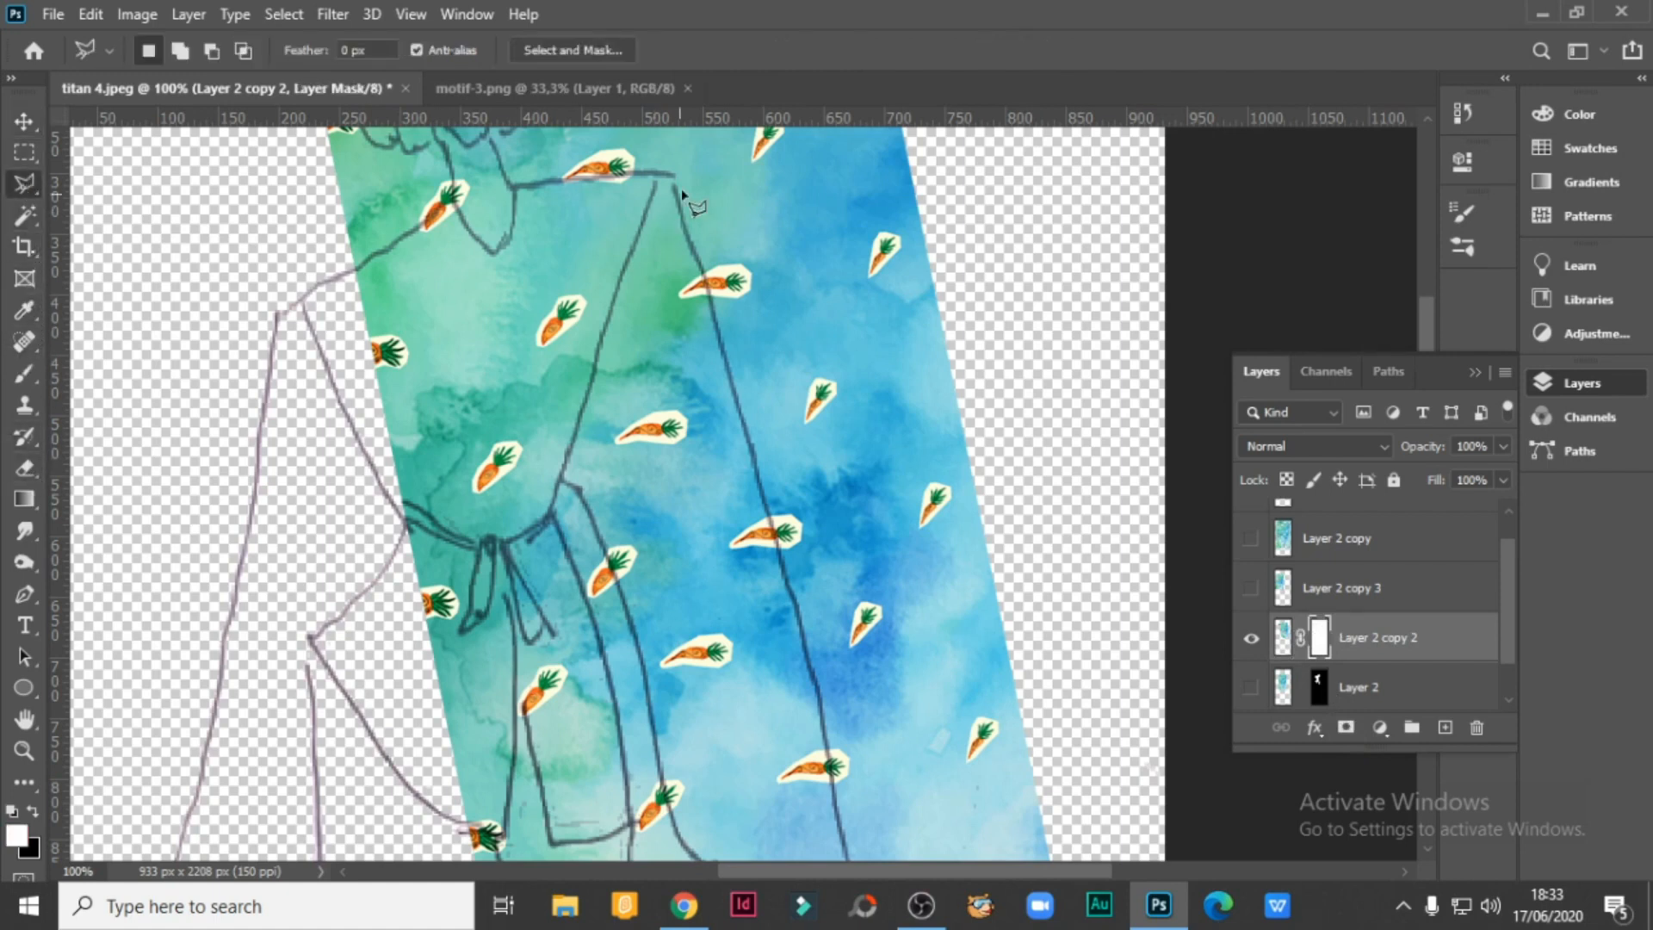
left_click(671, 175)
left_click(706, 285)
left_click(774, 555)
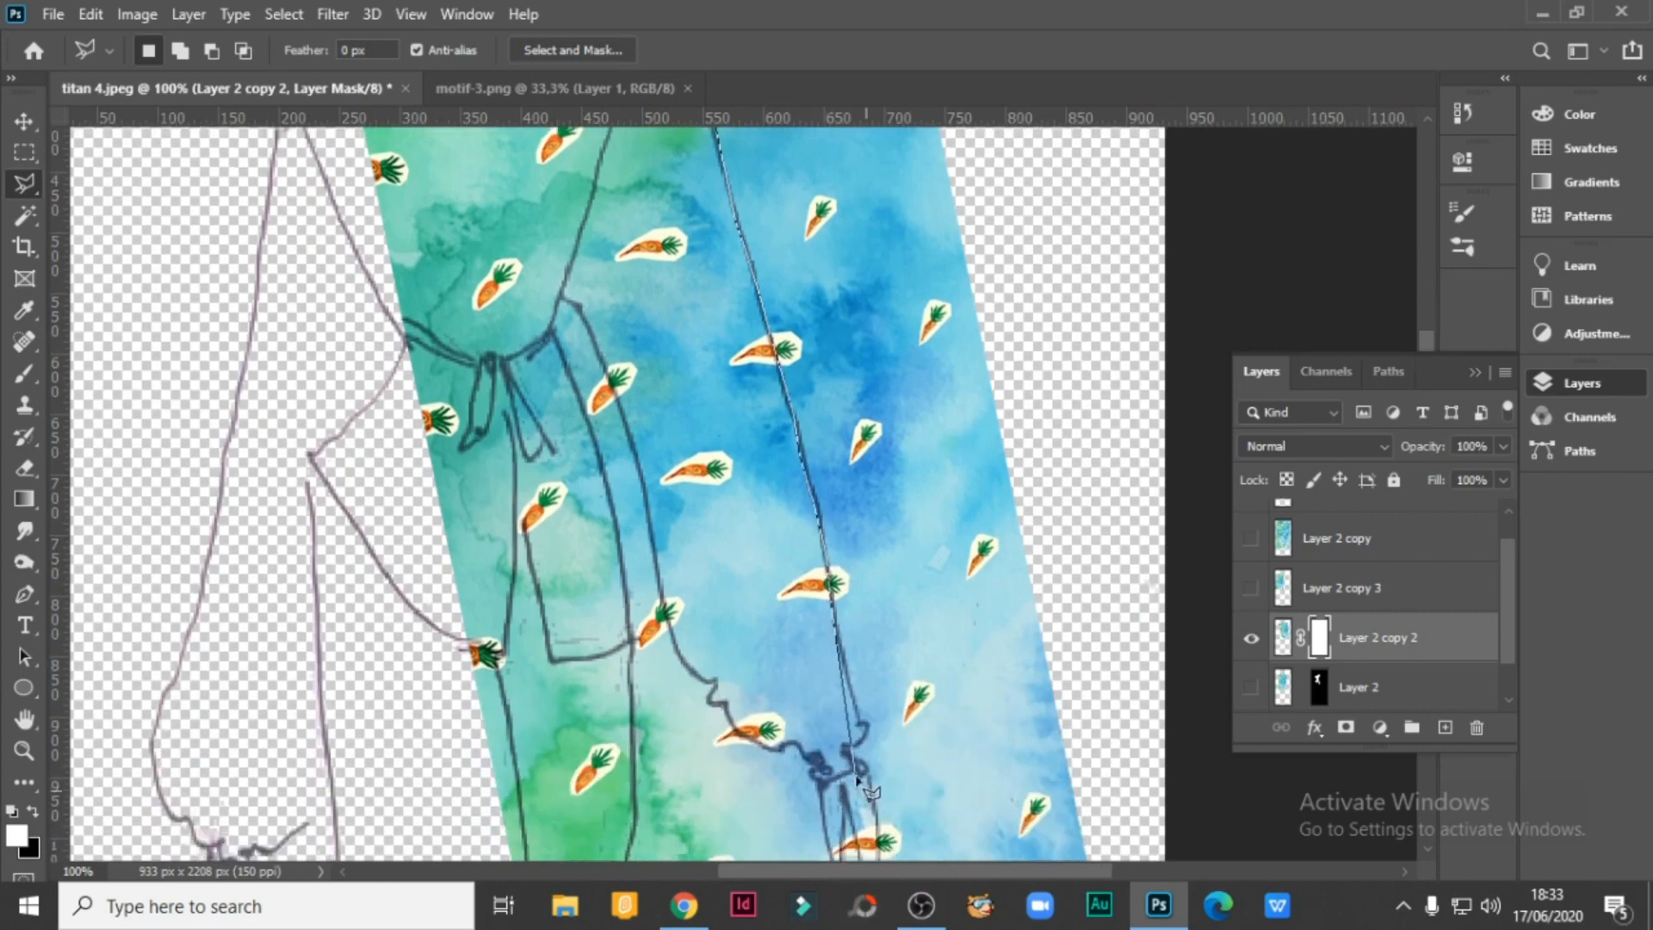
left_click(866, 731)
left_click(863, 742)
left_click(846, 747)
left_click(864, 767)
mouse_move(813, 769)
left_mouse_down()
mouse_move(739, 740)
mouse_move(625, 574)
mouse_move(660, 574)
mouse_move(661, 590)
mouse_move(618, 465)
mouse_move(642, 476)
mouse_move(643, 425)
mouse_move(560, 298)
mouse_move(602, 170)
left_mouse_up()
left_click(597, 179)
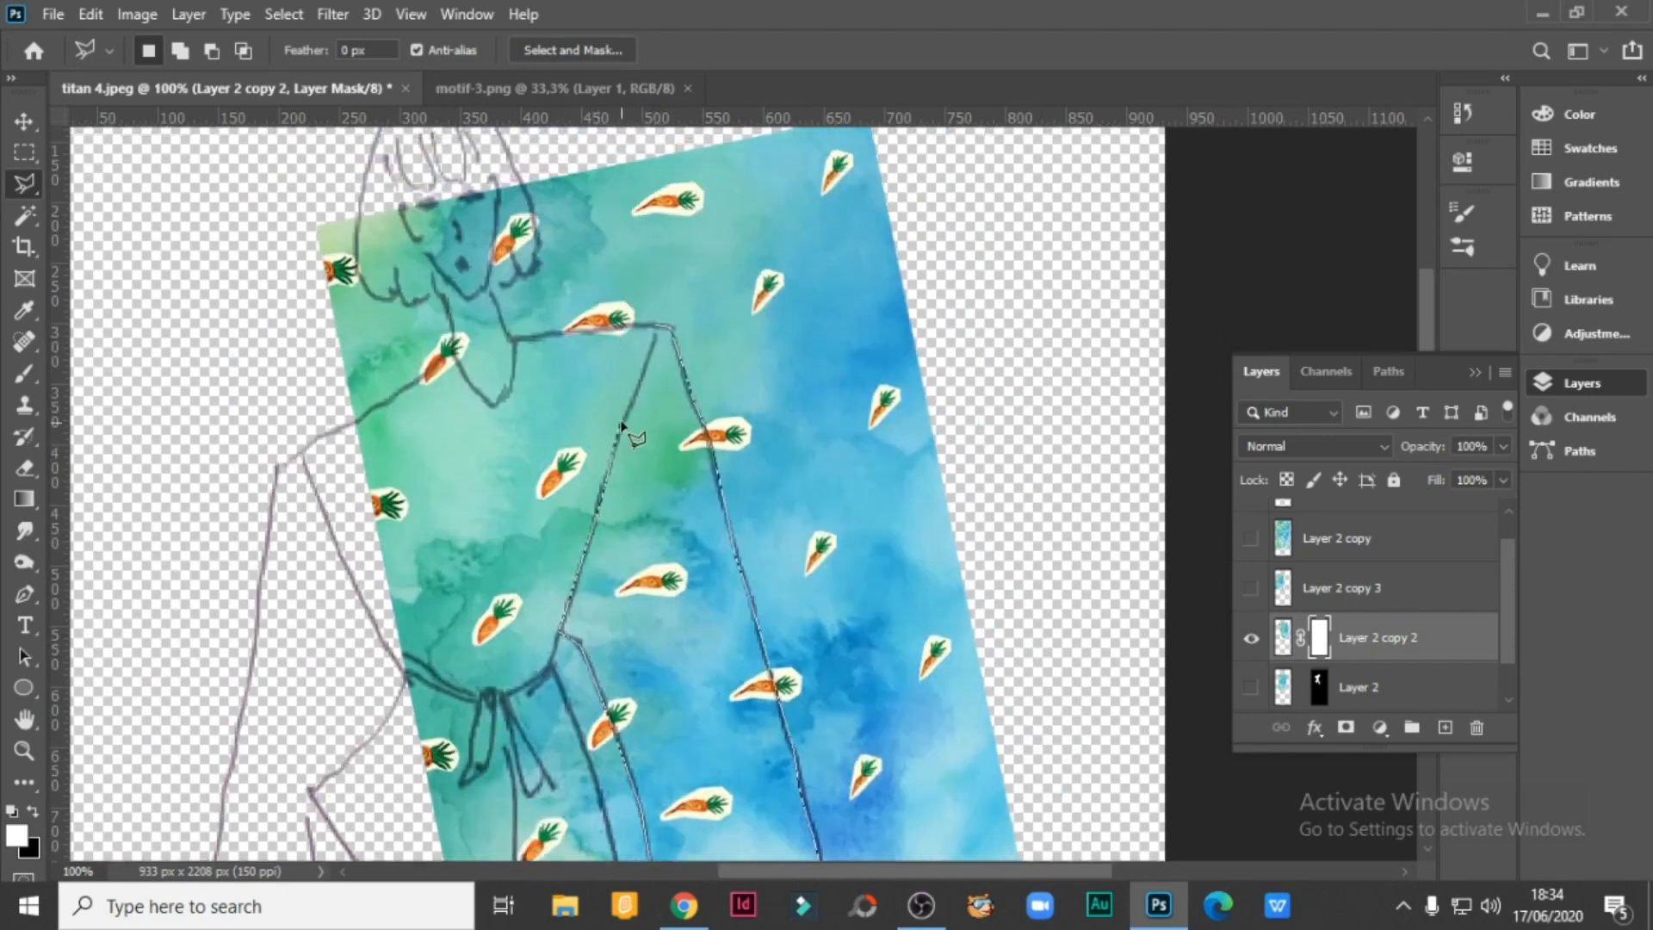
left_click(658, 327)
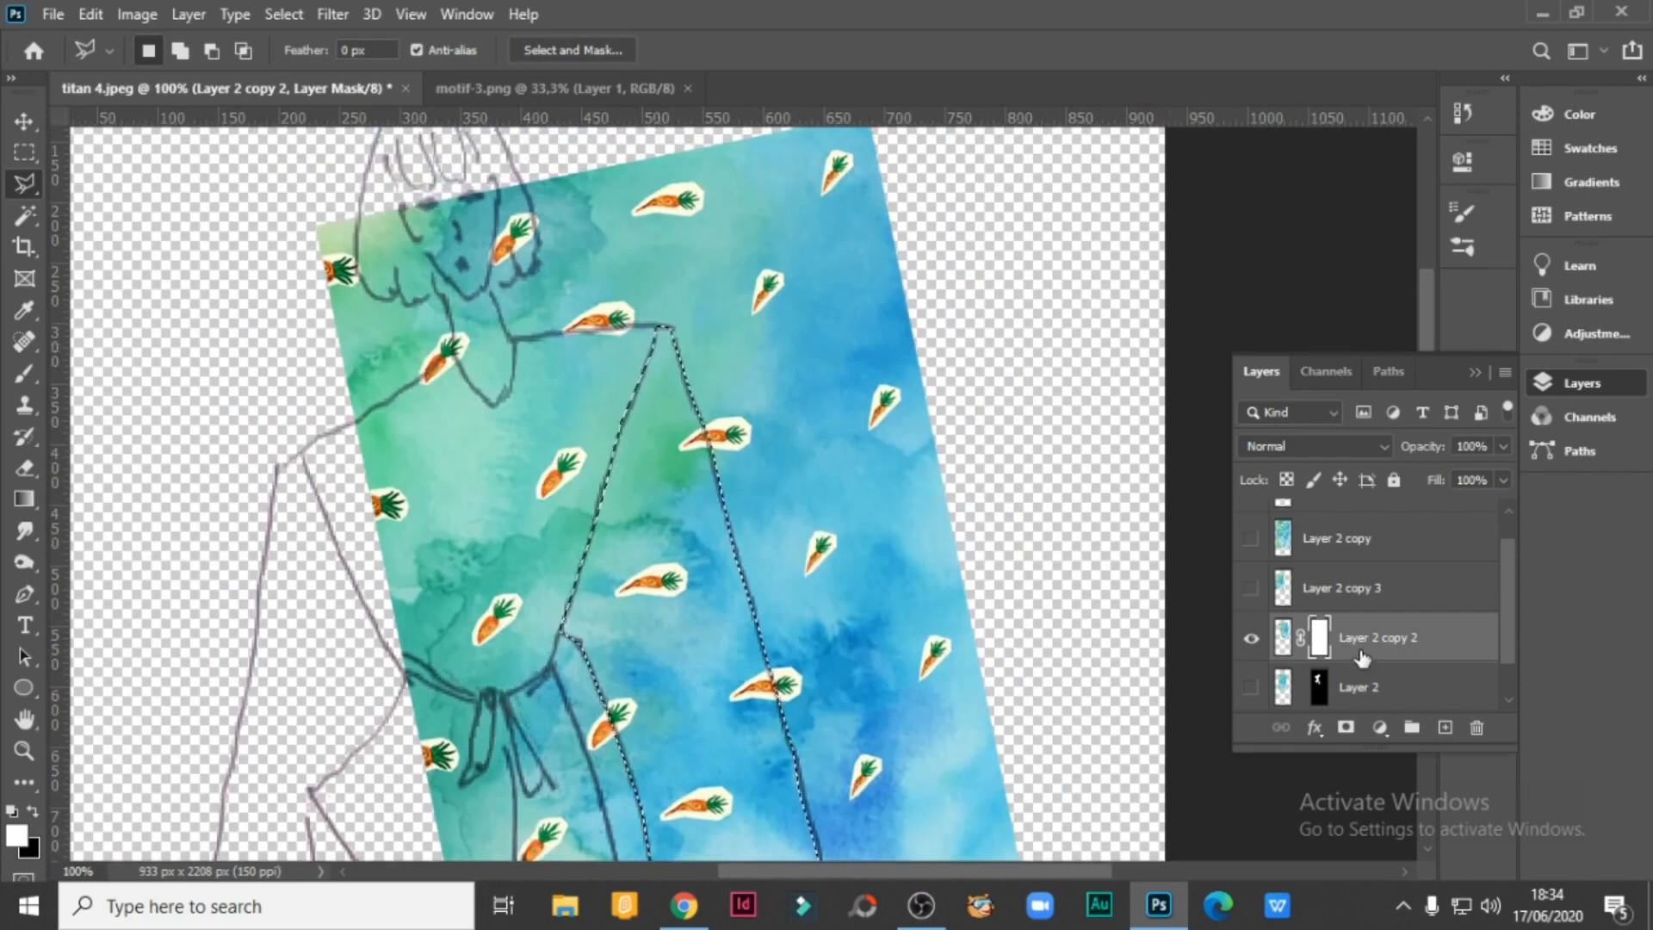
Invert the sleeve selection, fill it with black on Layer 2 copy 2's mask to hide the pattern outside the sleeve, and deselect.
left_click(295, 14)
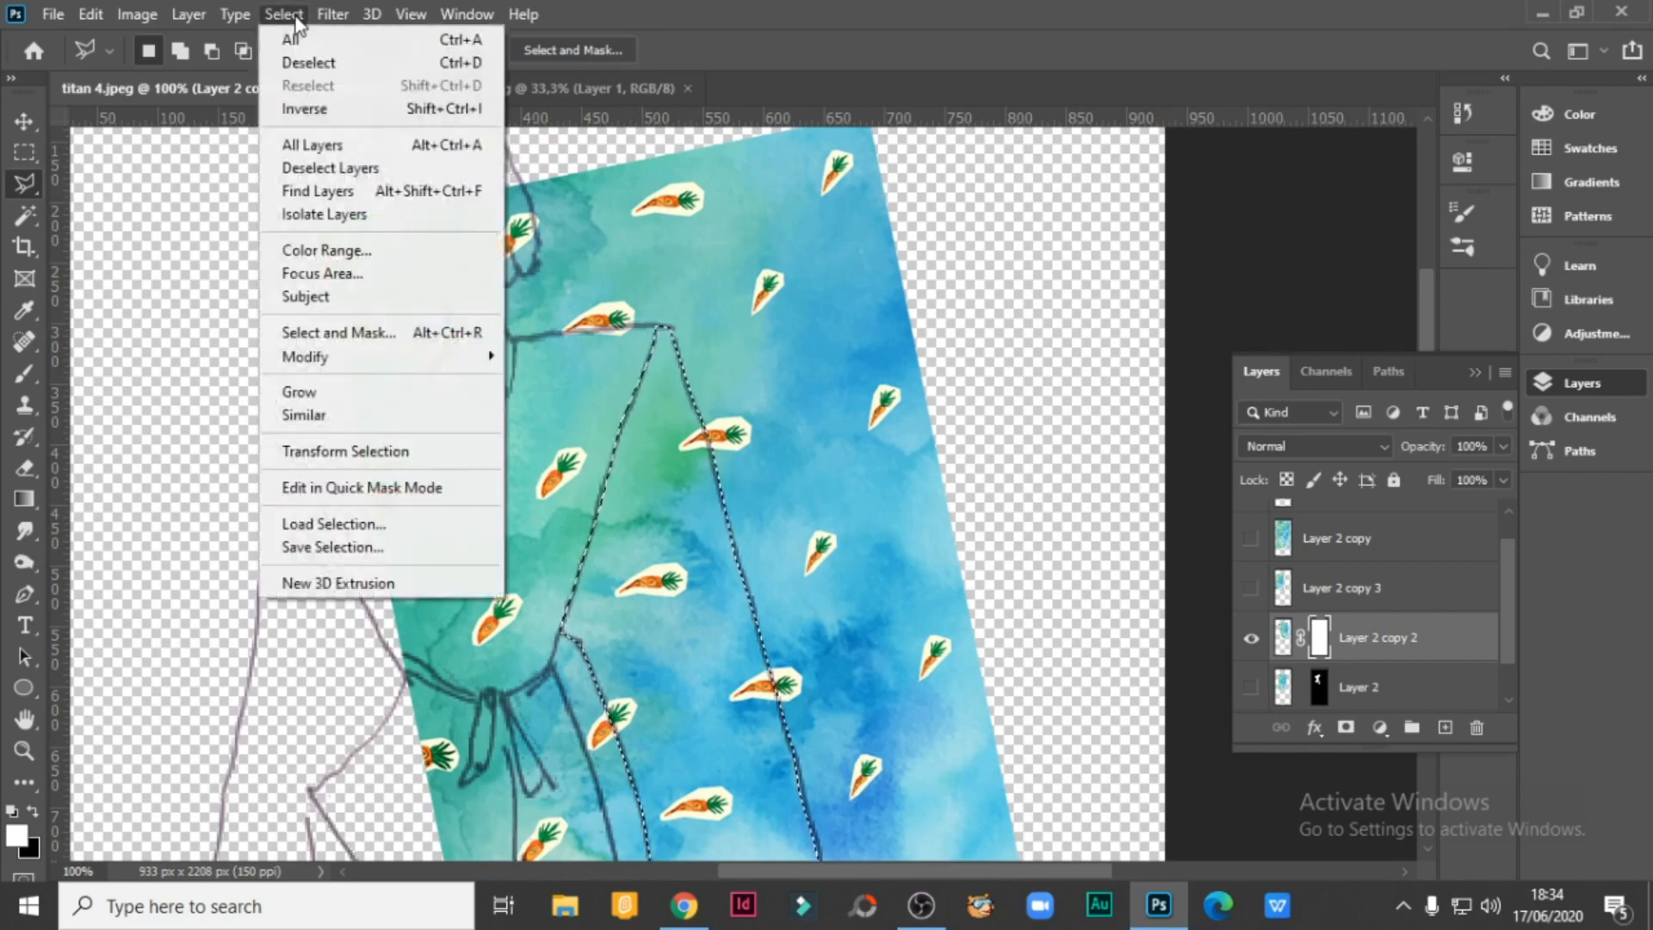
left_click(303, 108)
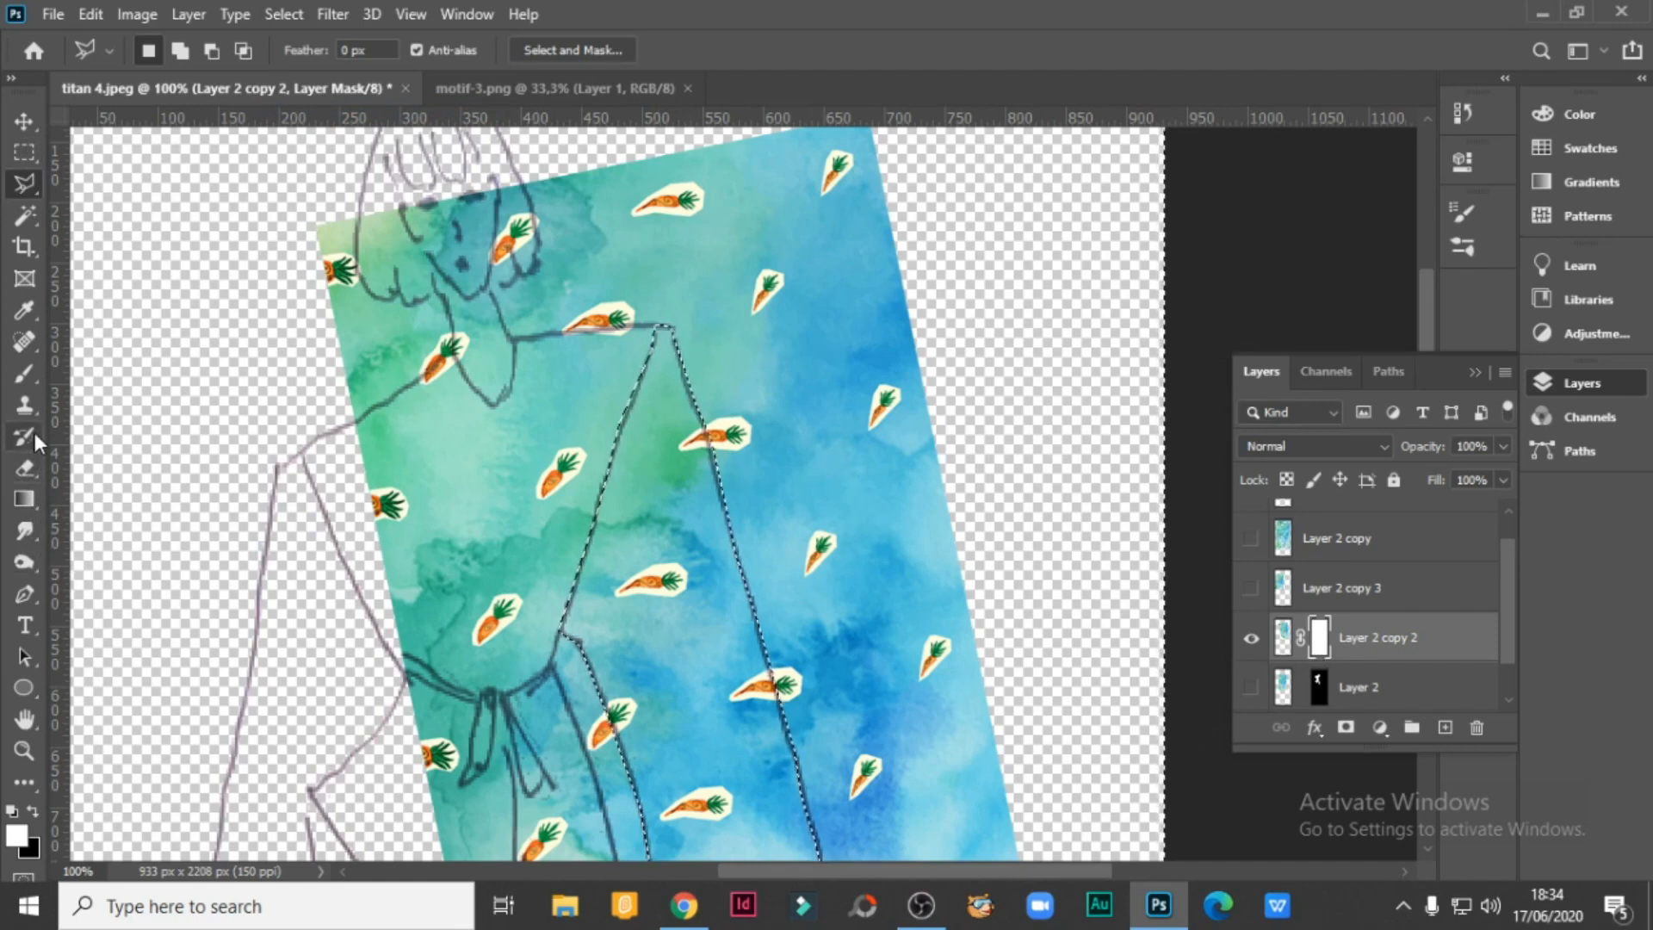
left_click(23, 372)
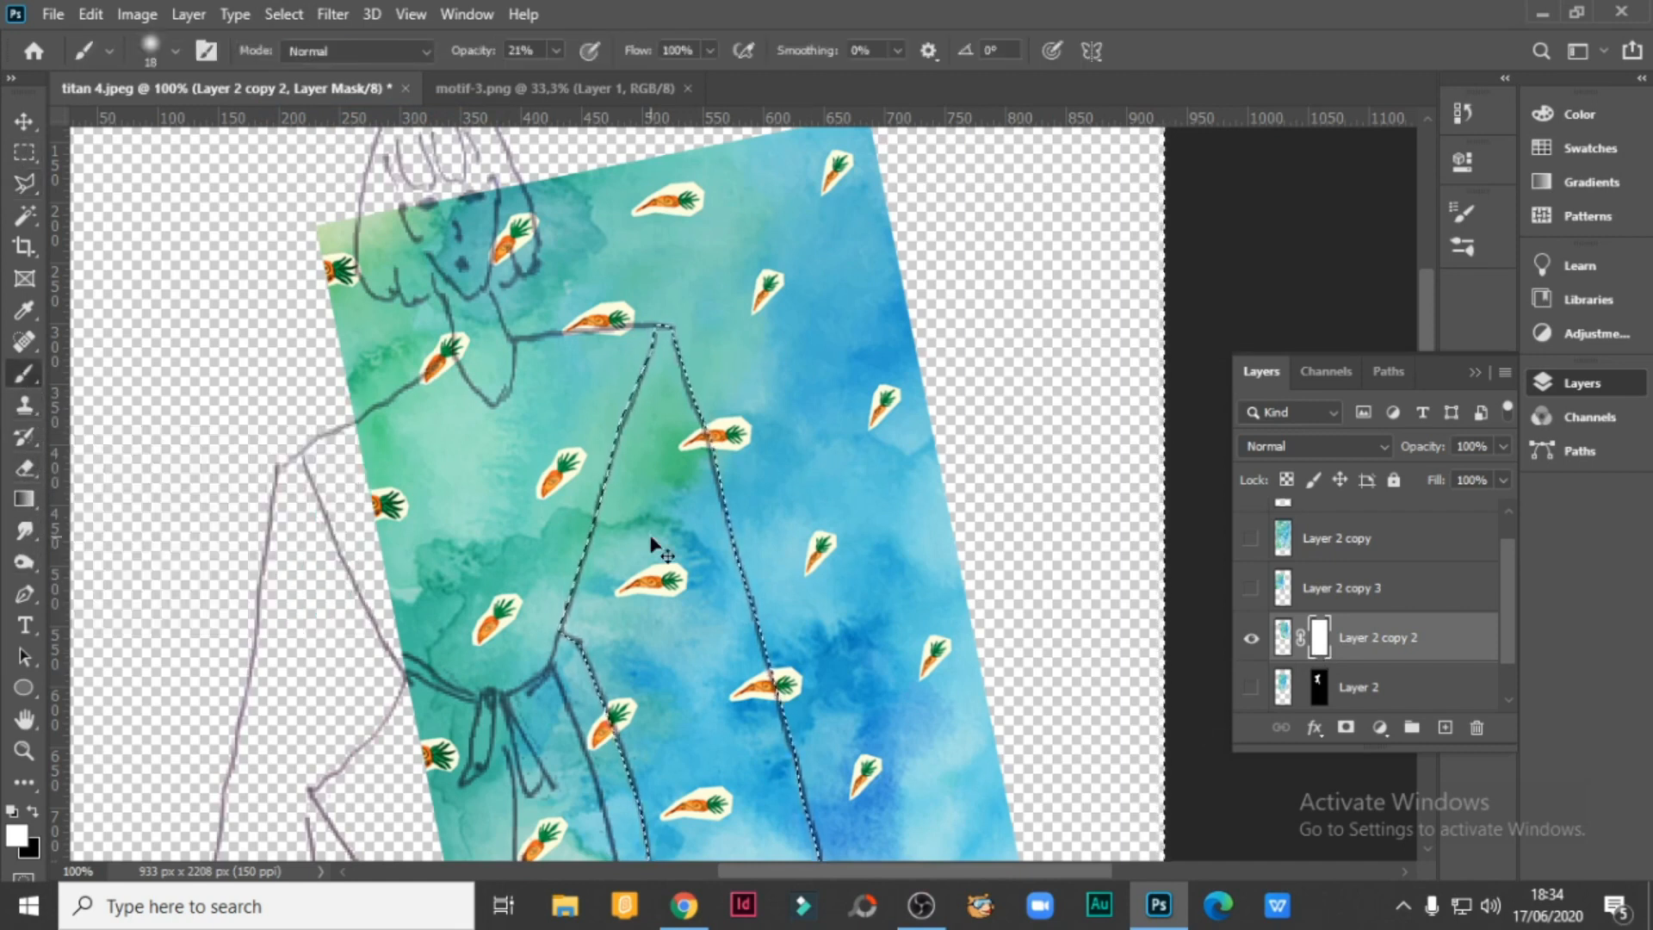
key("ctrl+BackSpace")
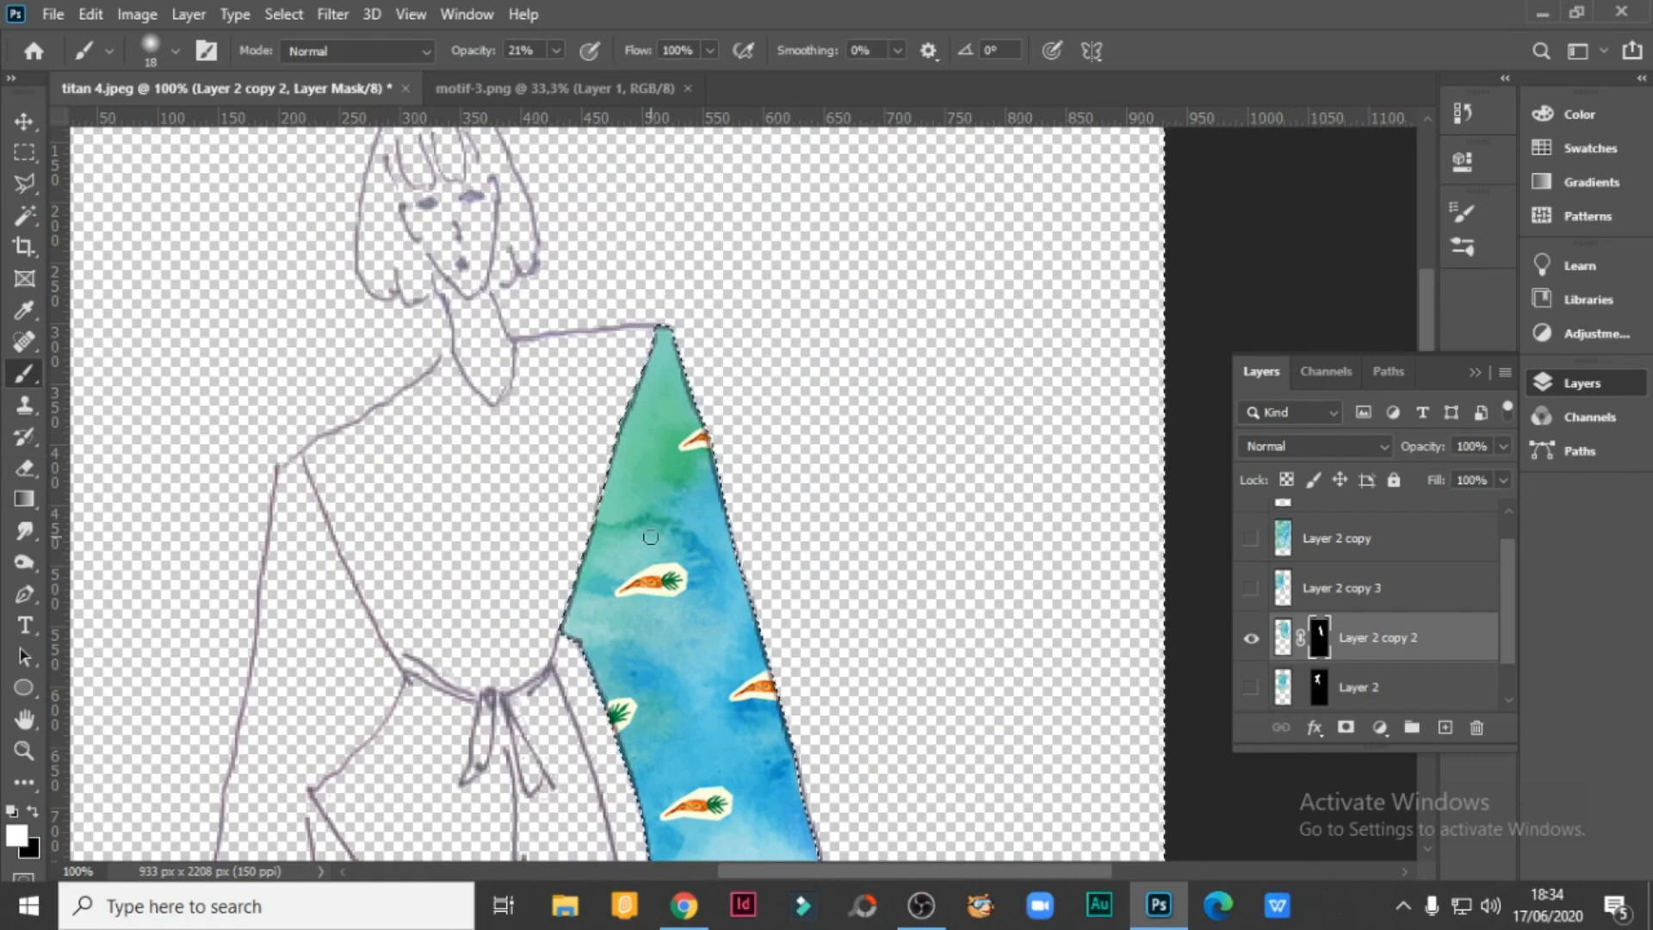
scroll(935, 519, "down", 5)
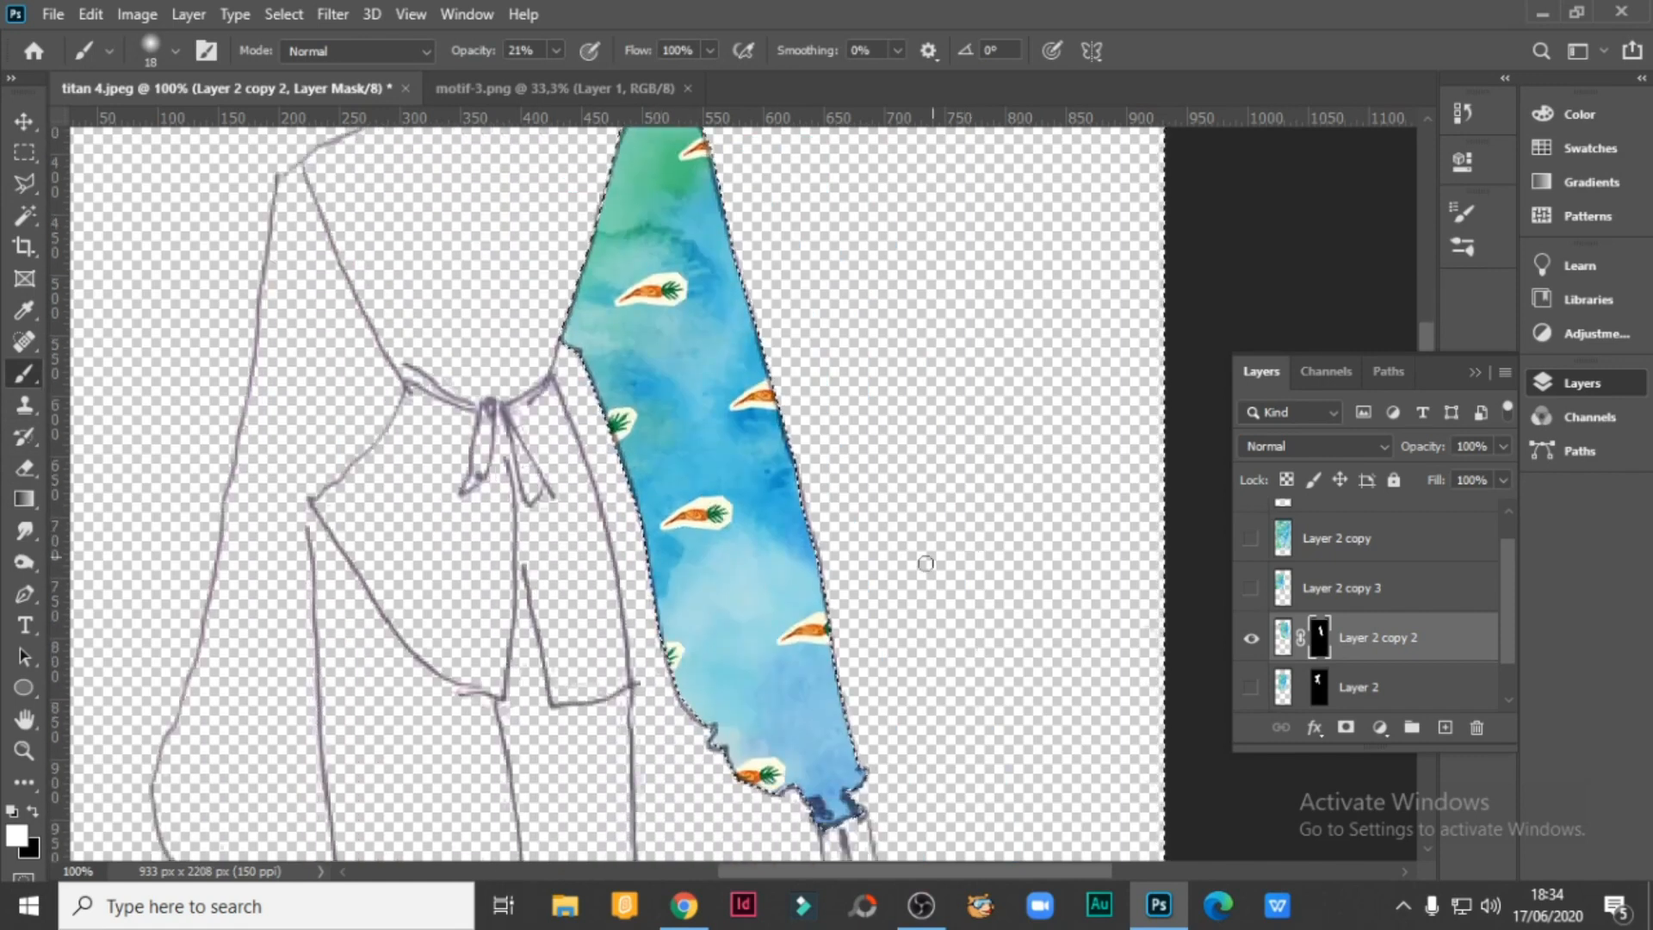
left_click(24, 152)
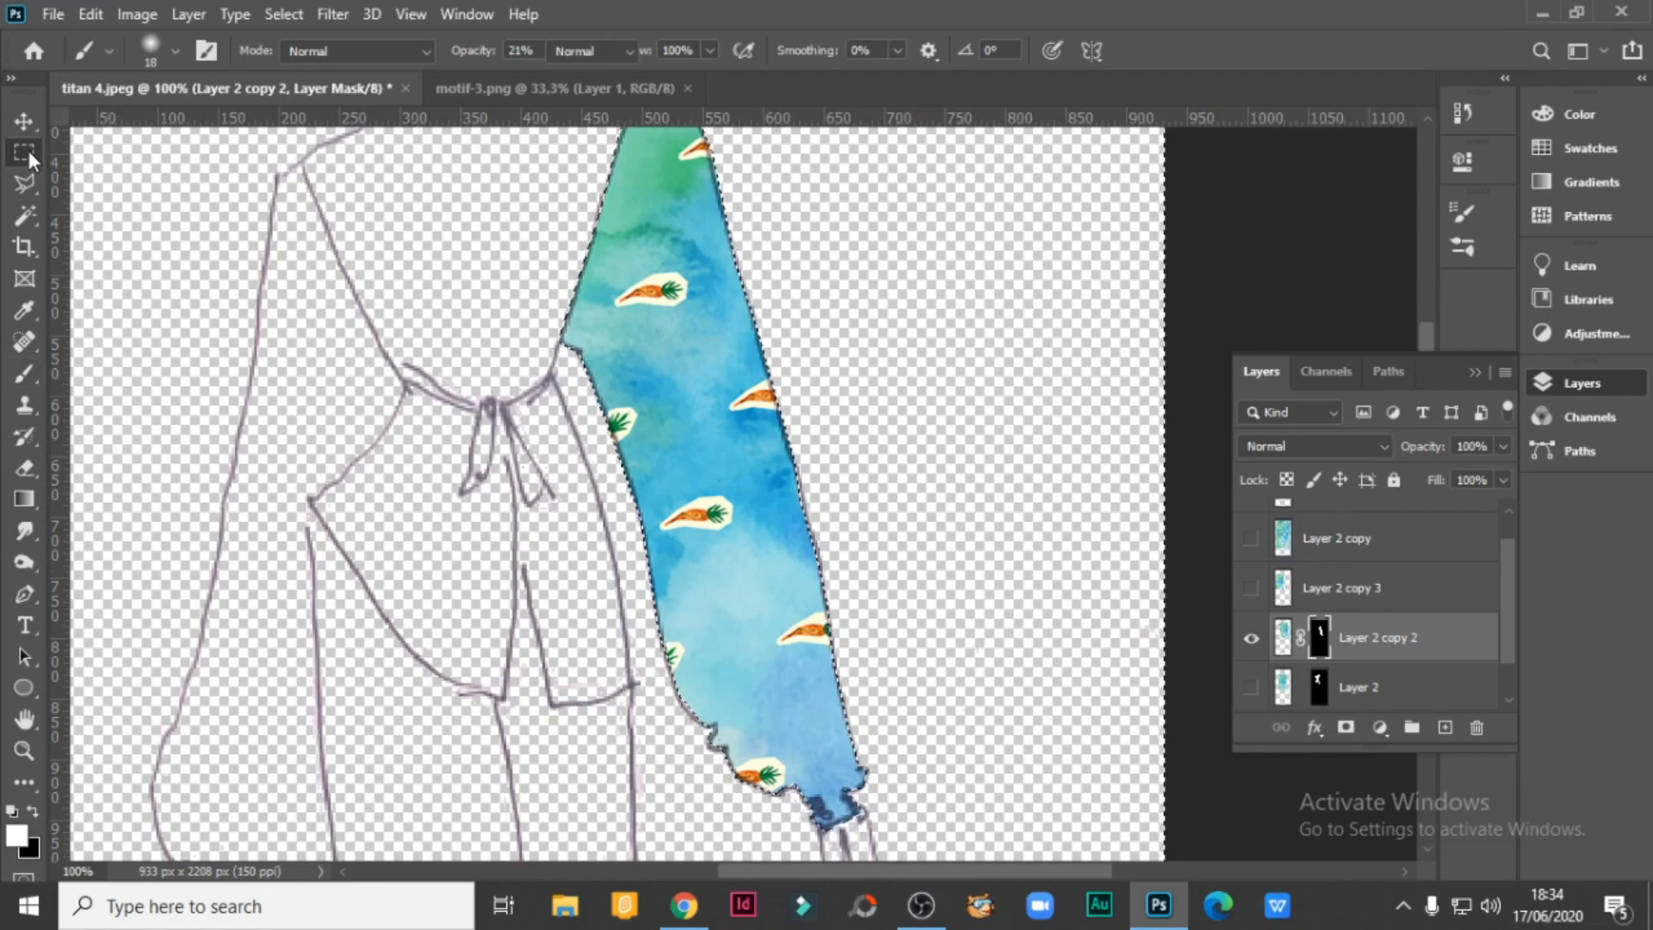
key("ctrl+d")
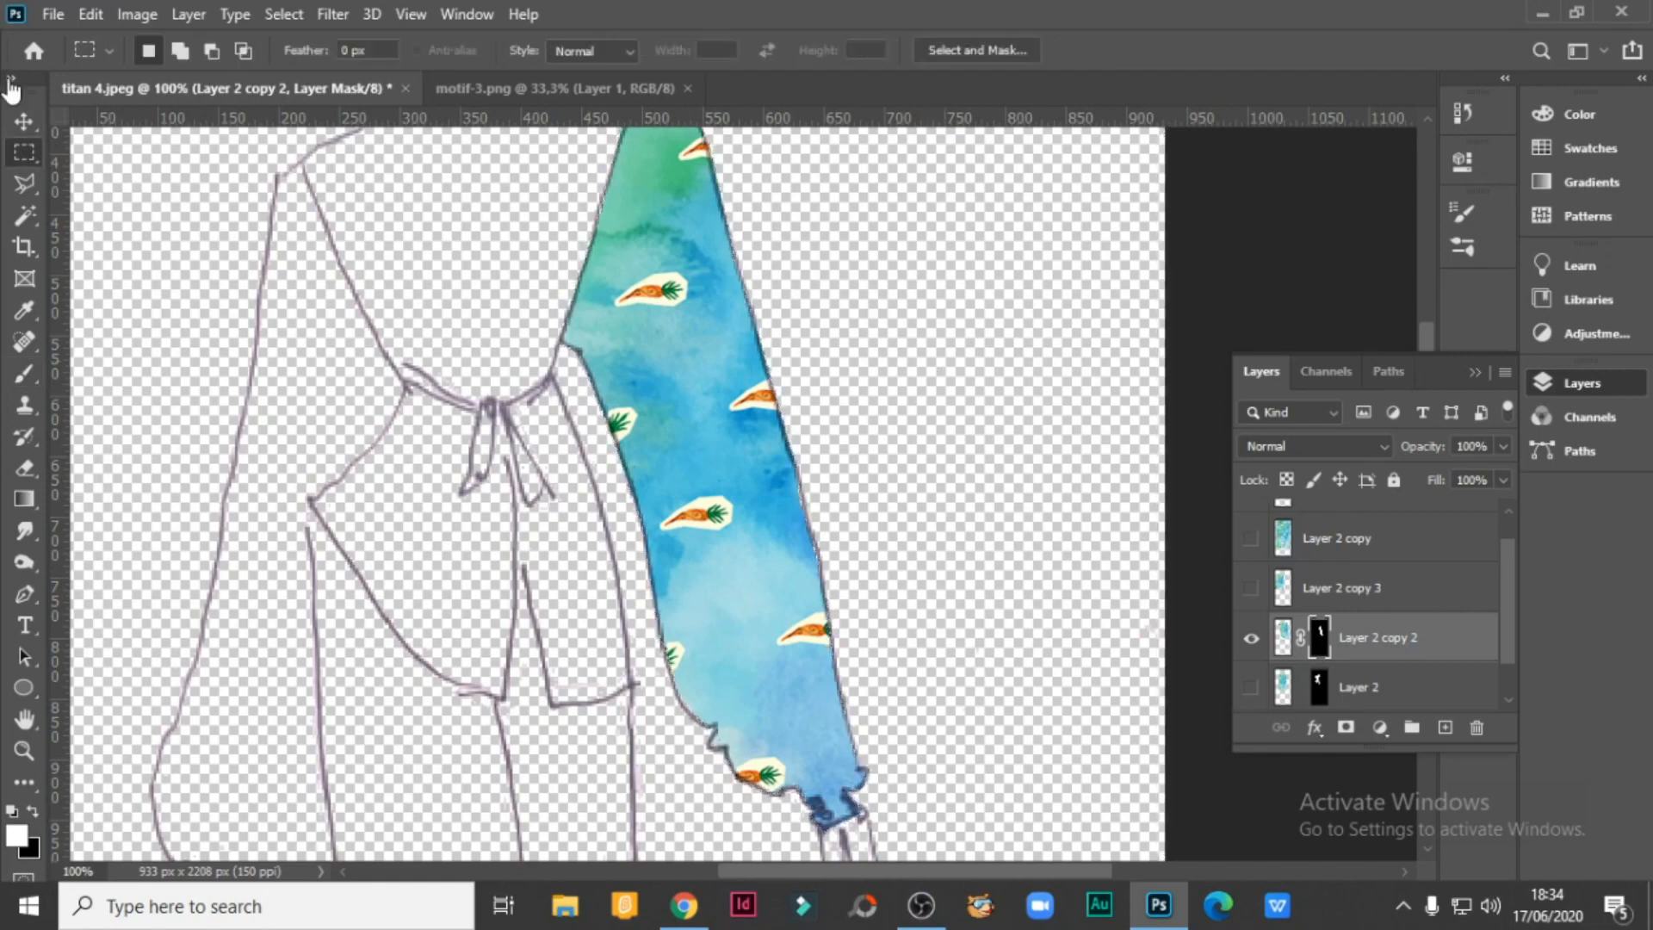
Unlink Layer 2 copy 2 from its mask and reposition the carrot pattern inside the right-hand sleeve.
left_click(24, 120)
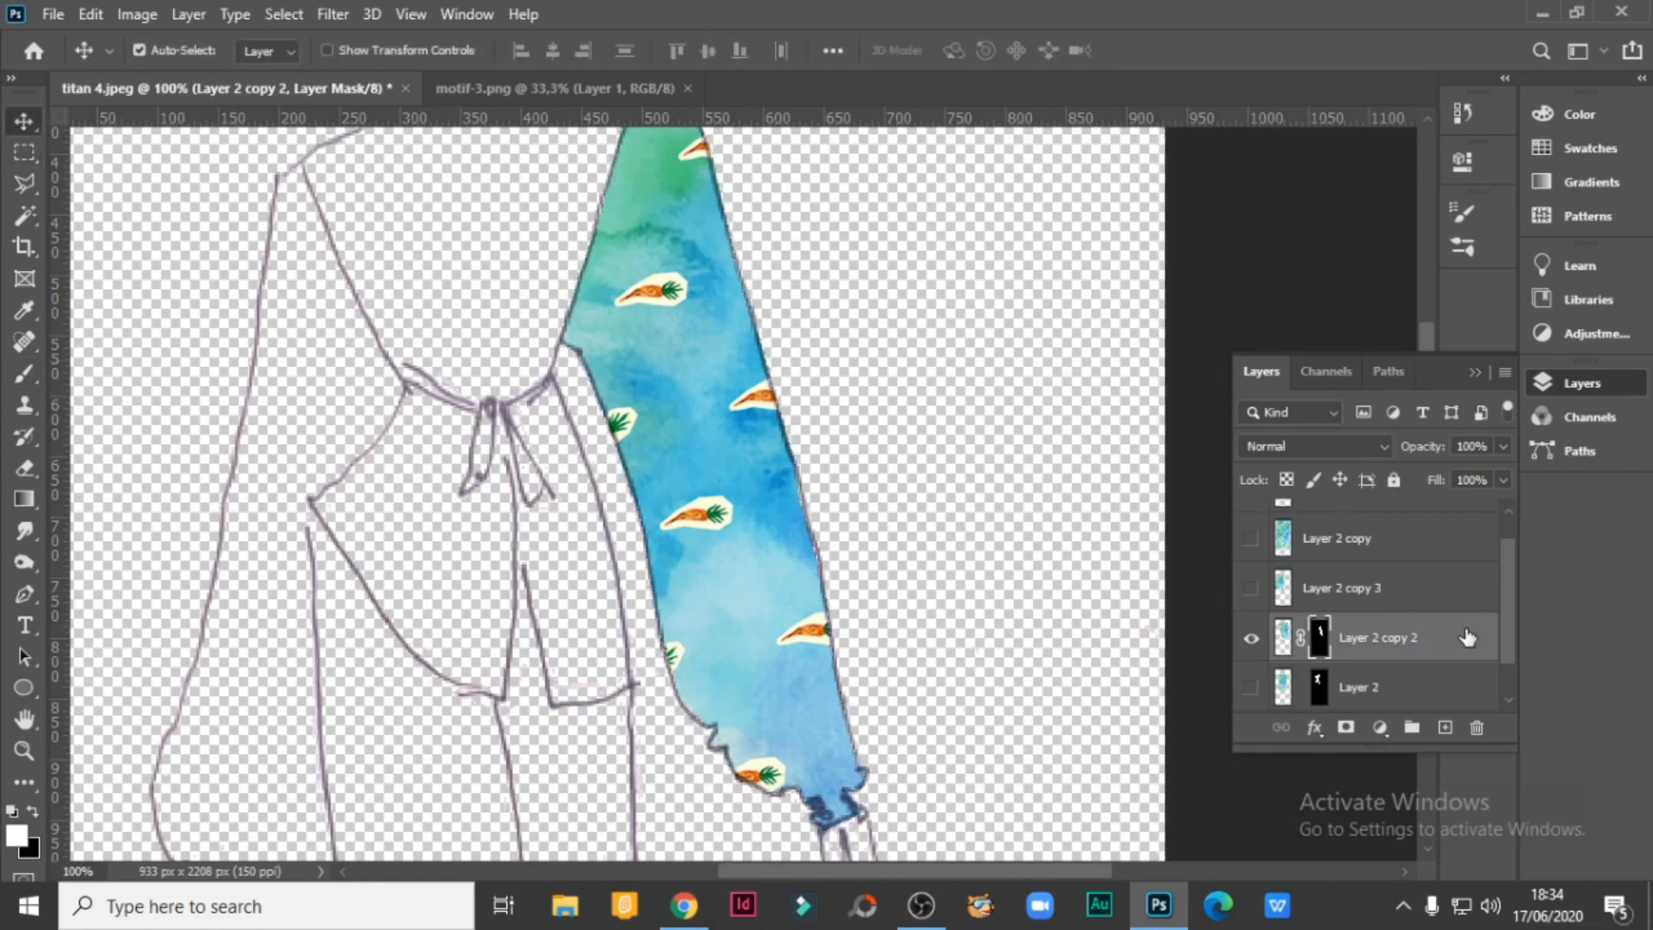
left_click(1283, 638)
left_click_drag(697, 443, 644, 452)
scroll(948, 483, "up", 3)
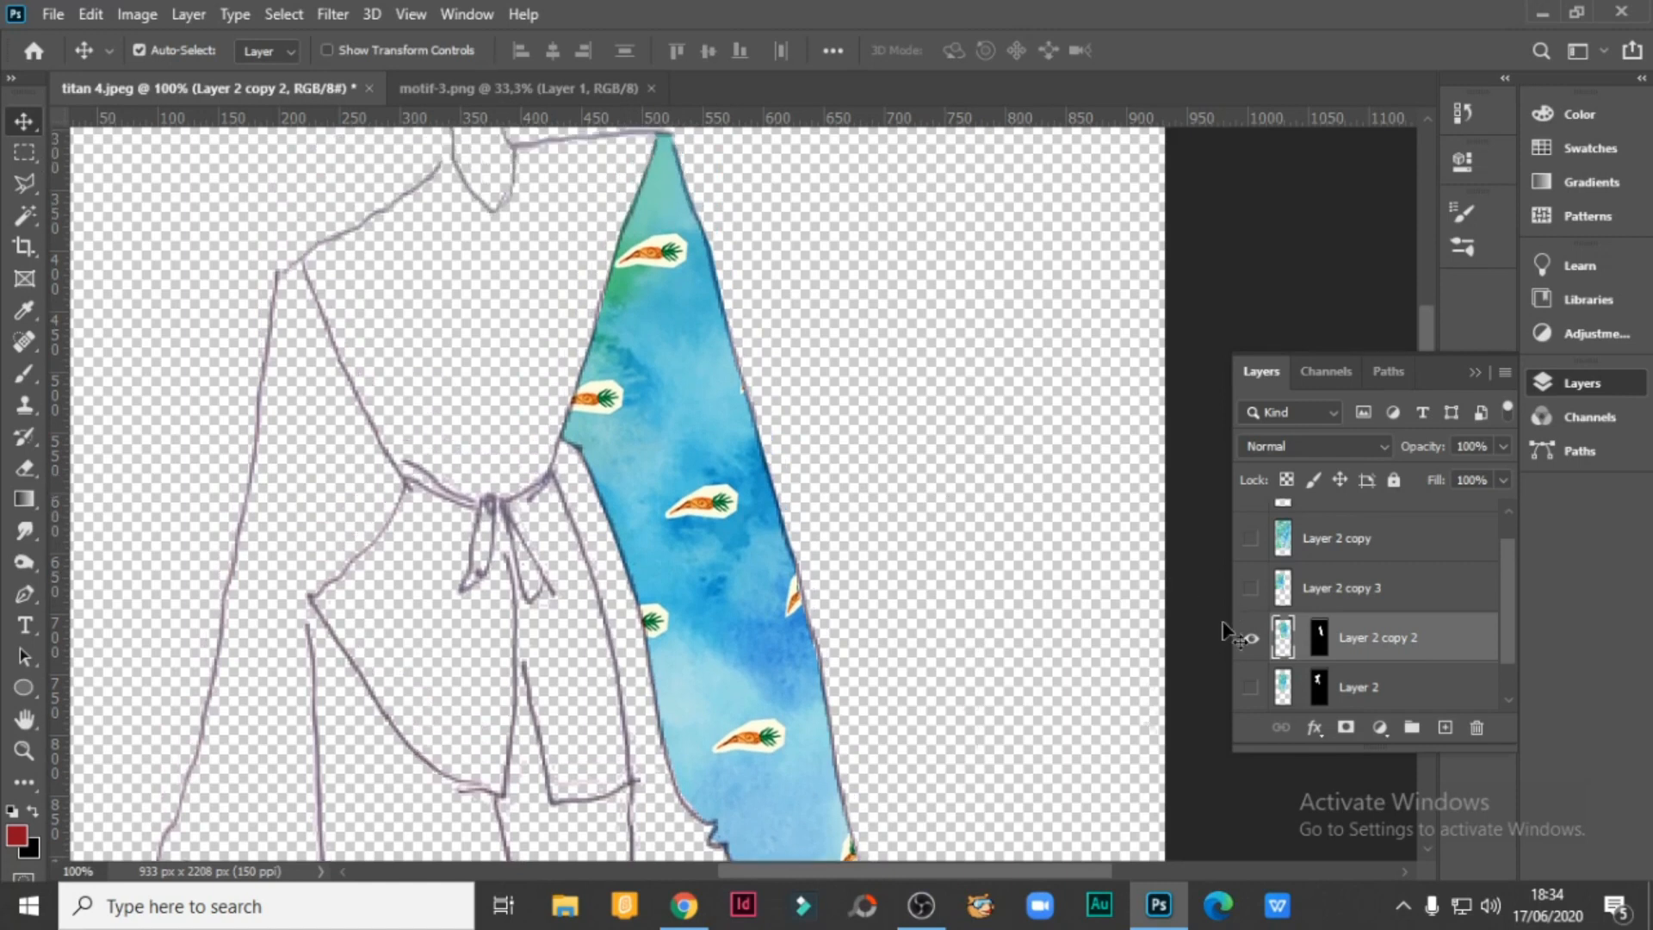
Hide Layer 2 copy 2, show Layer 2 copy 3 and add a layer mask to it.
left_click(1250, 639)
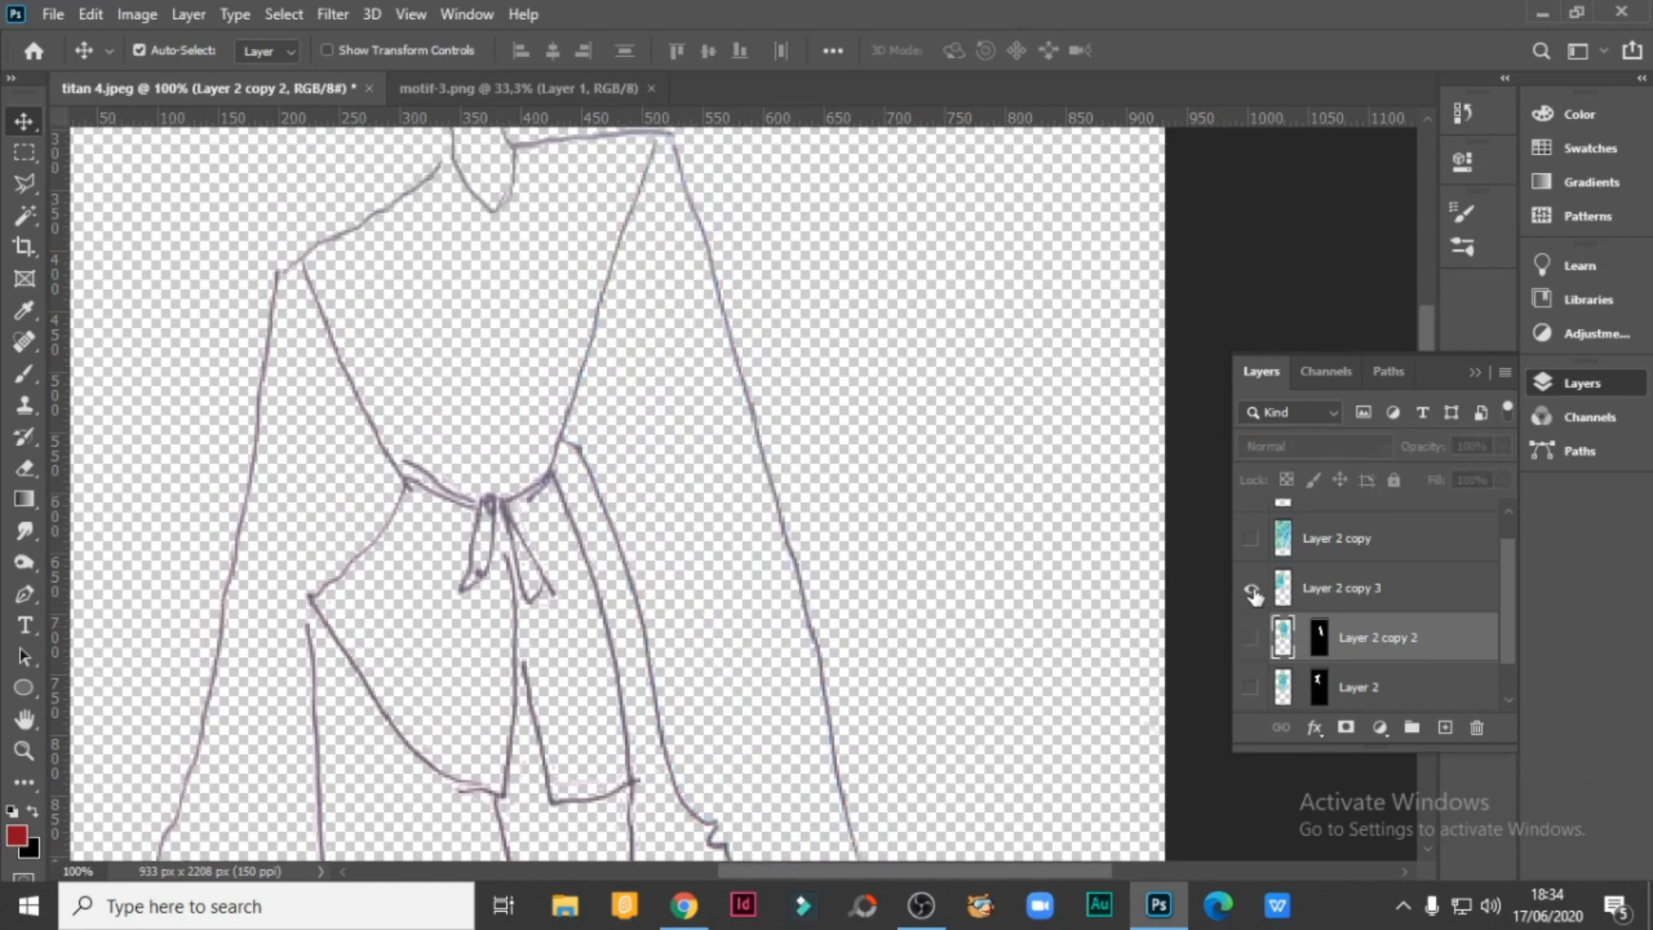
left_click(1251, 589)
left_click(1285, 594)
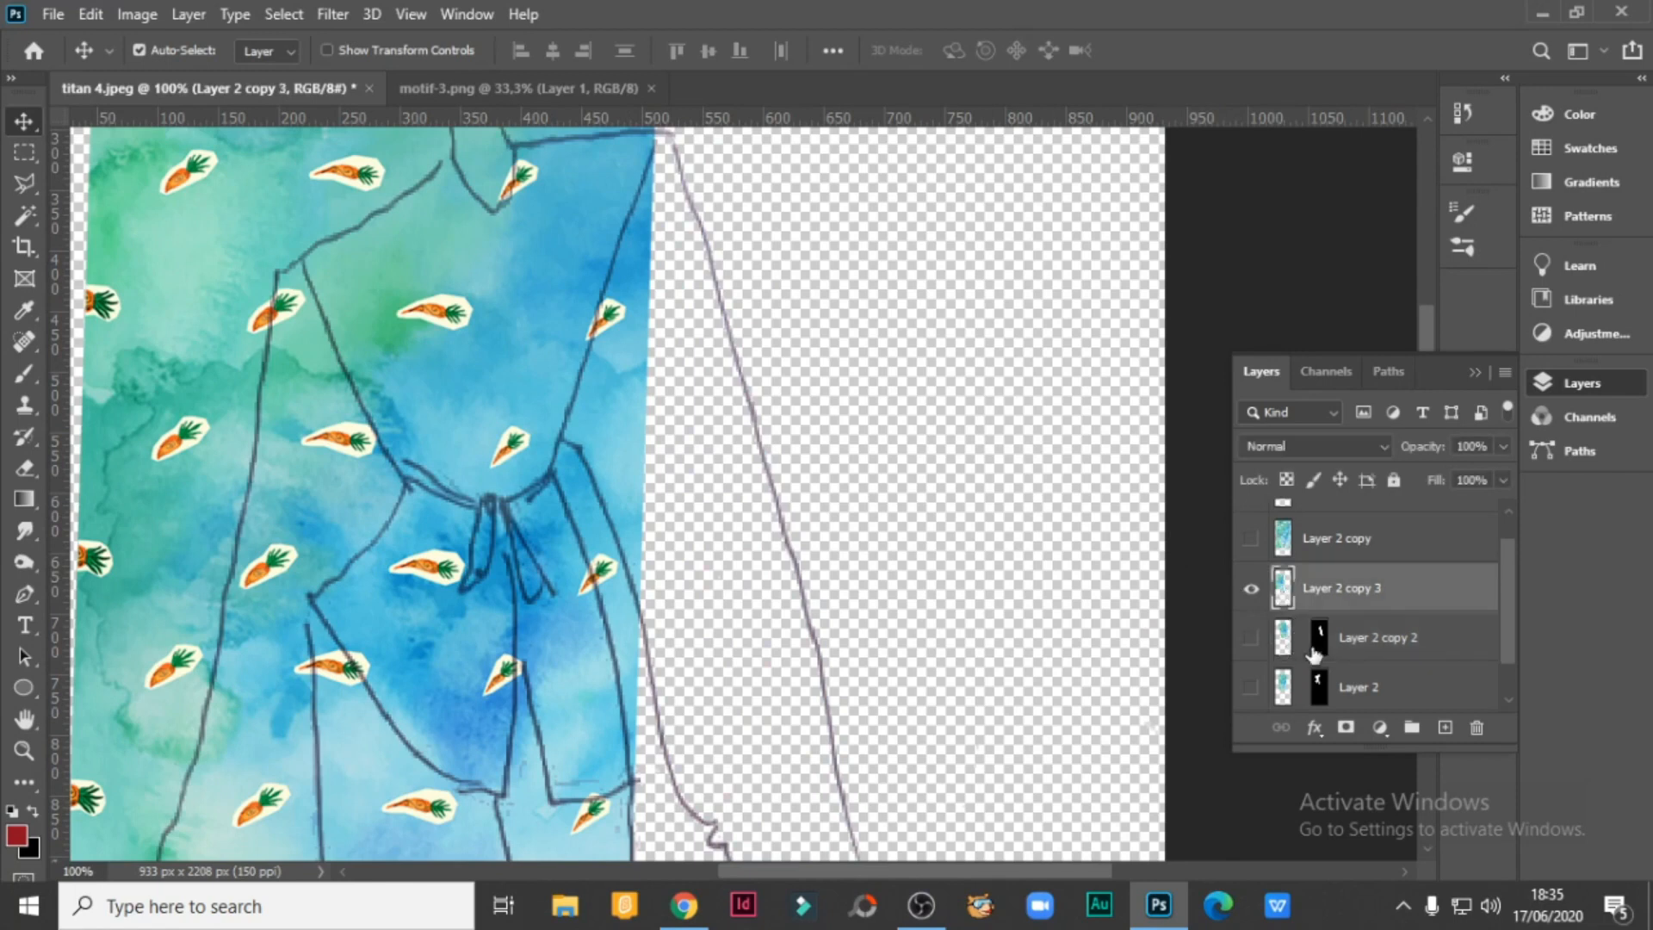
left_click(1346, 728)
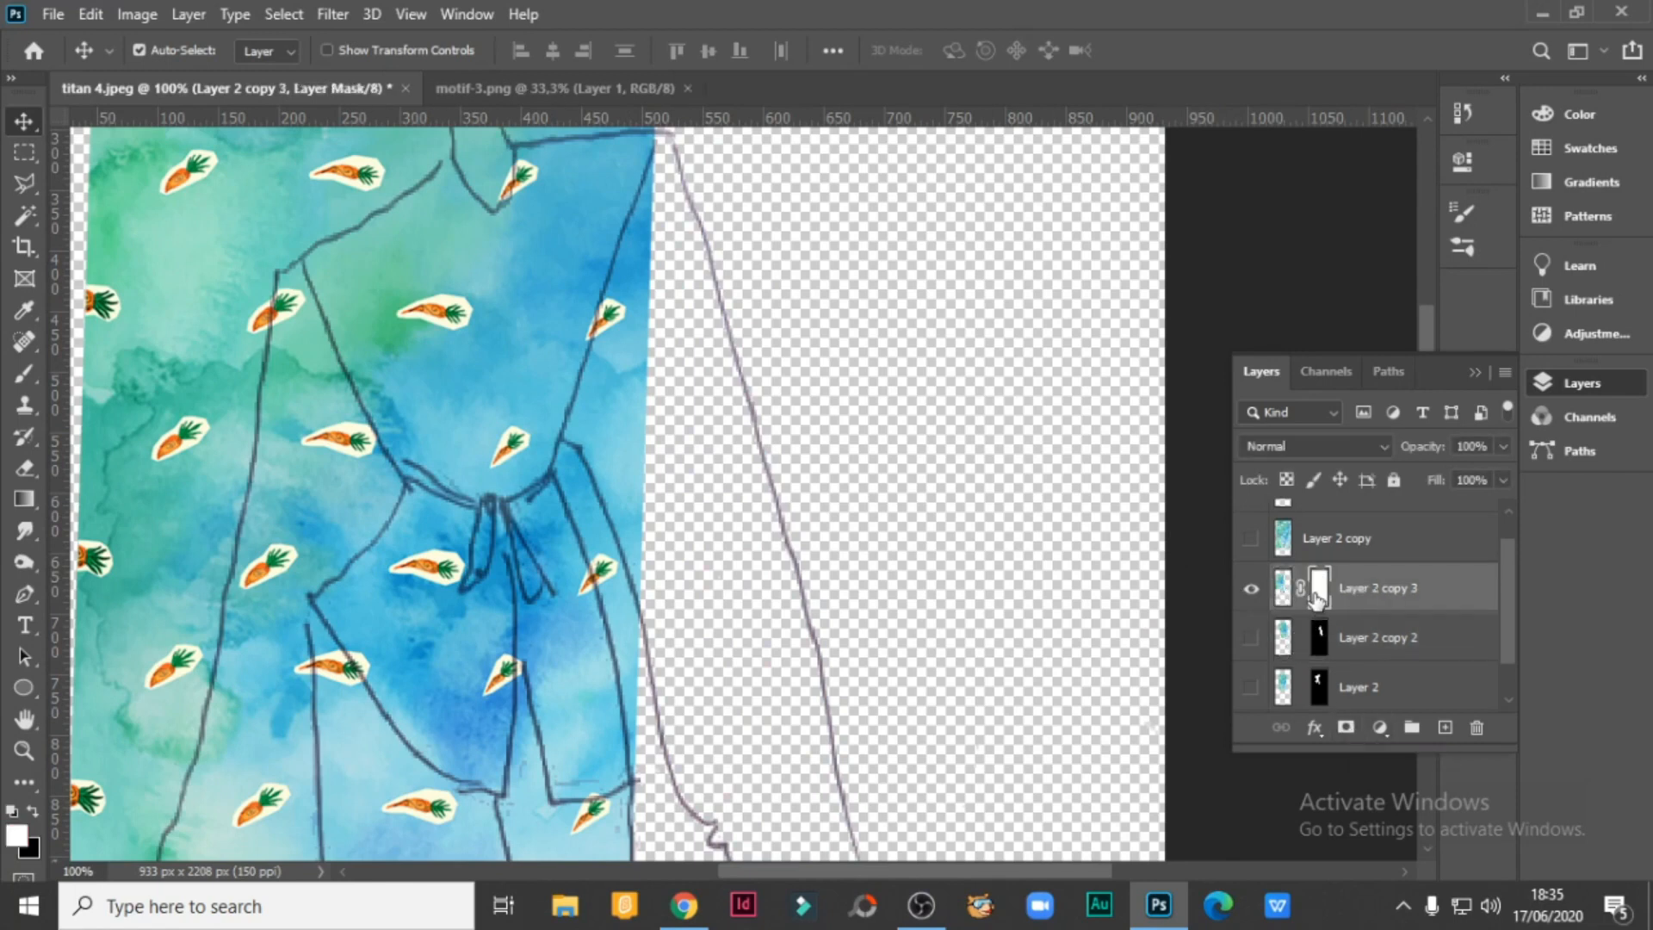
Trace the left-hand sleeve with the Polygonal Lasso along its outer edge, gathered cuff, inner edge and armhole to a closed selection.
left_click_drag(938, 866, 874, 866)
scroll(603, 430, "down", 2)
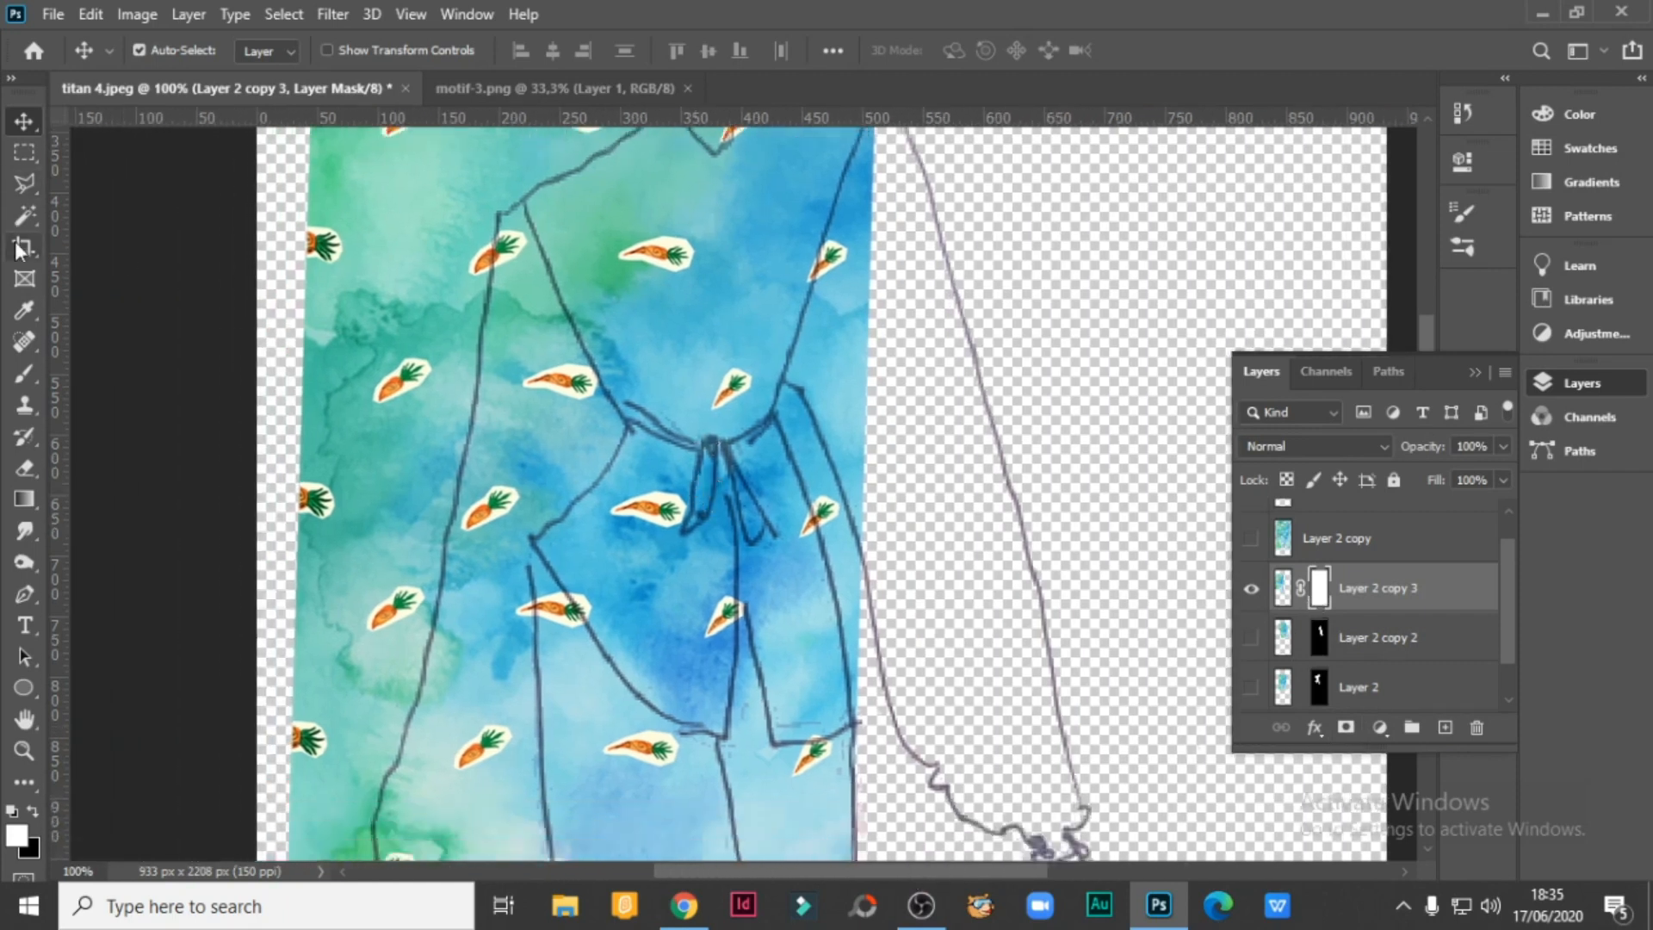
left_click(24, 182)
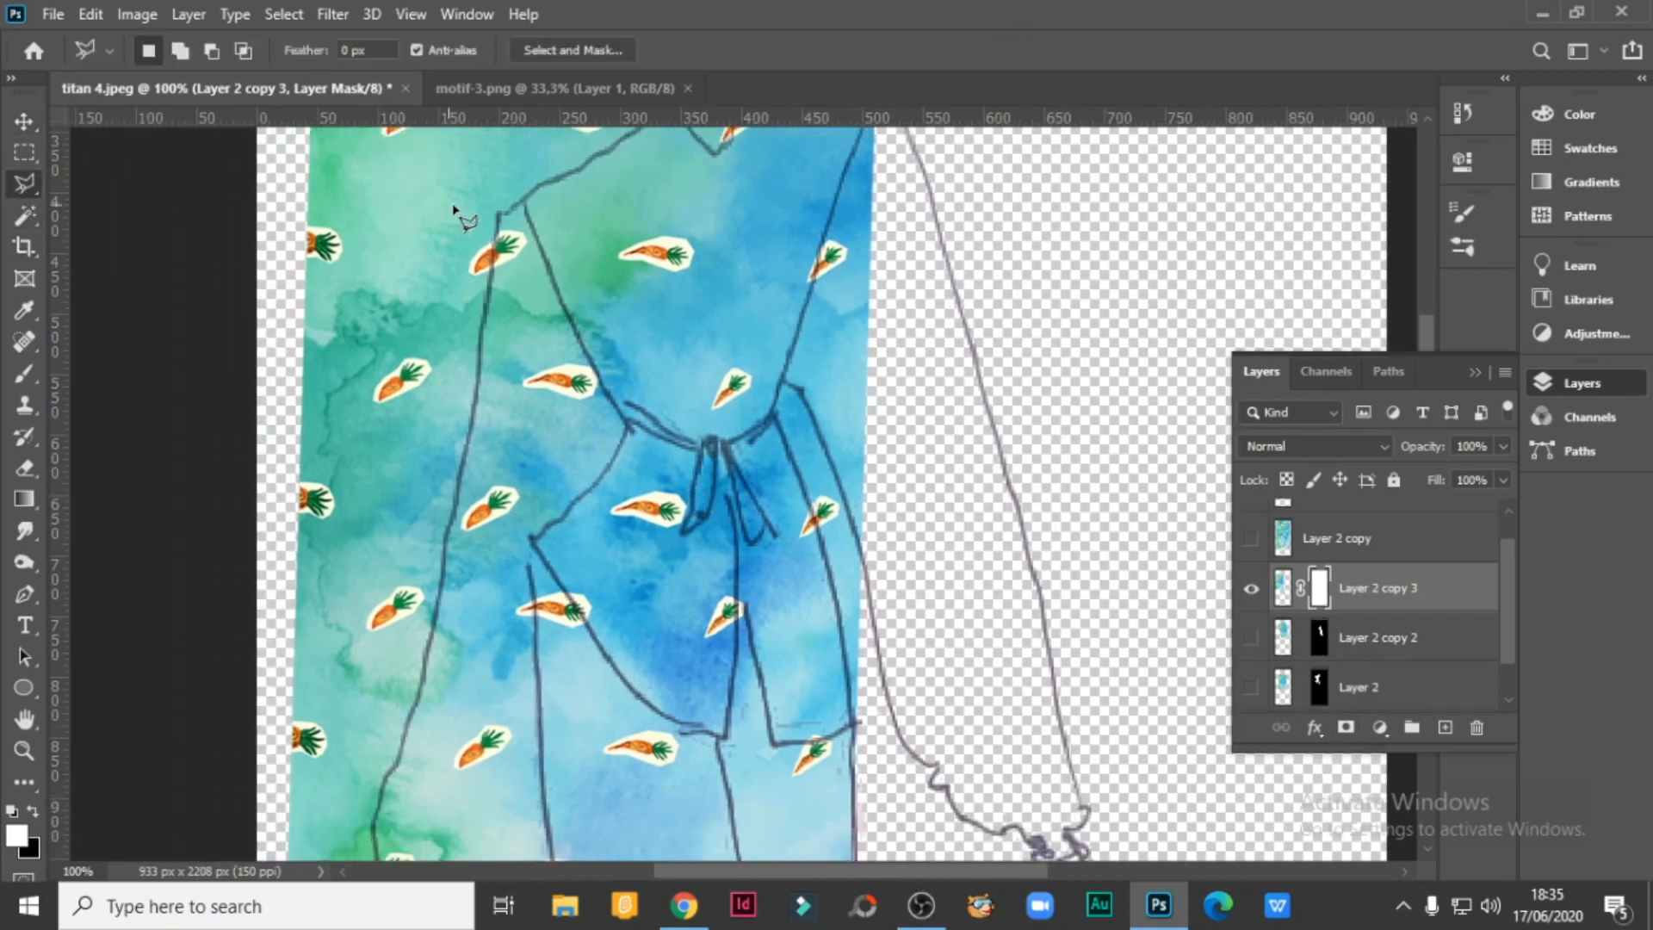
left_click(497, 216)
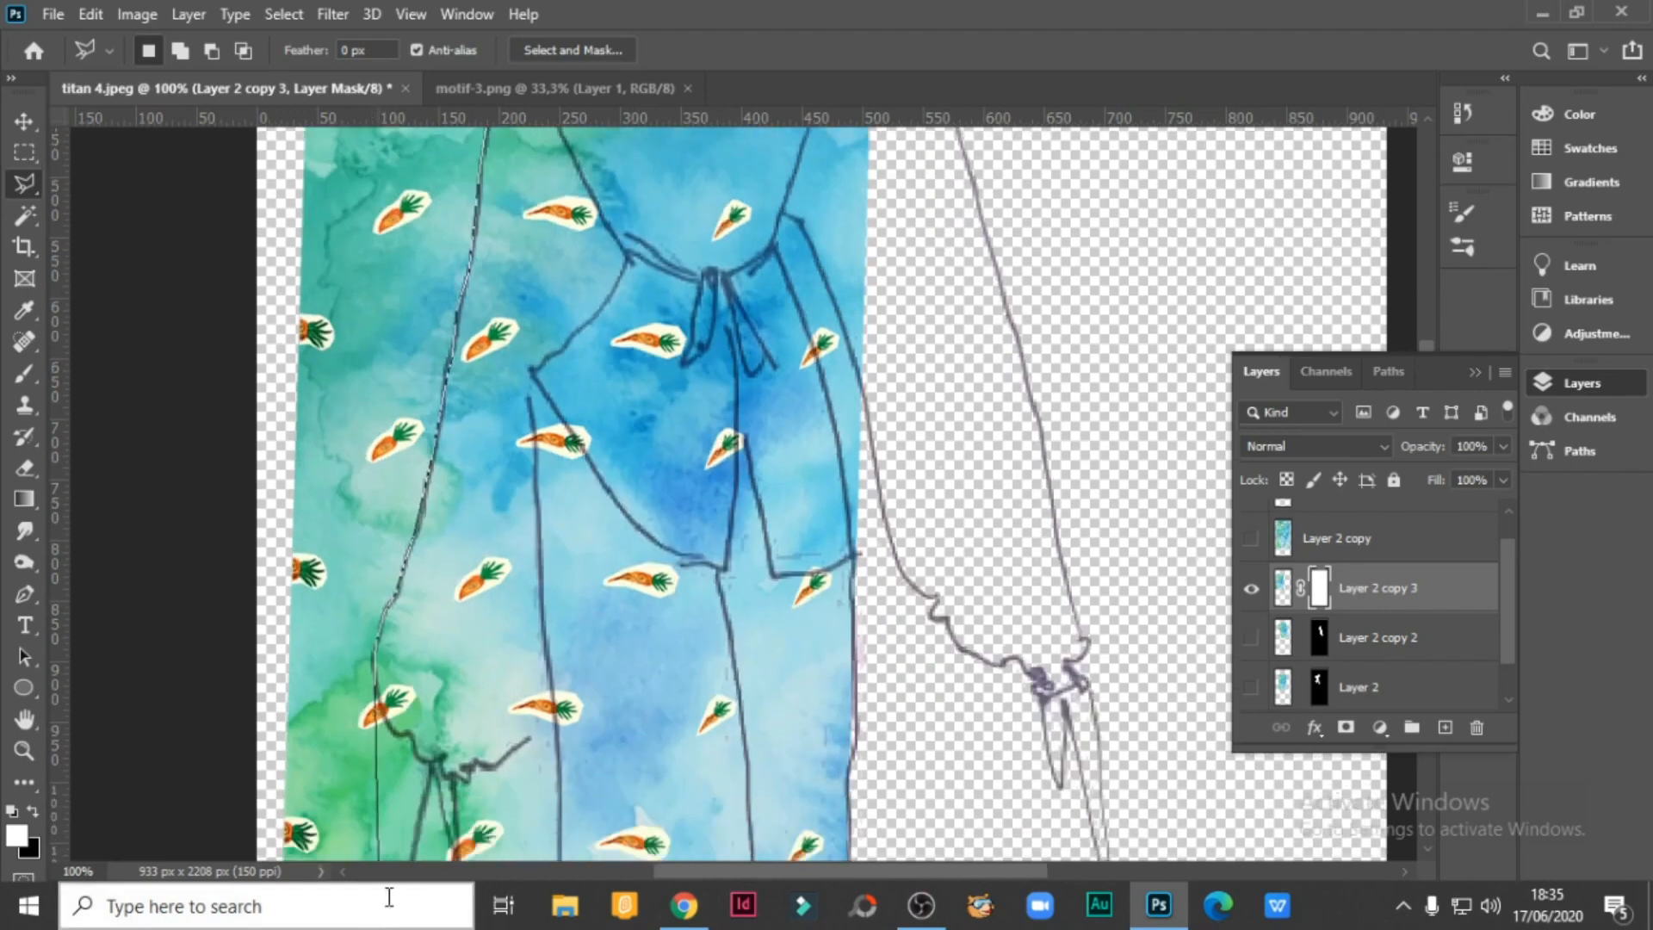
left_click(410, 717)
left_click(417, 737)
left_click(429, 743)
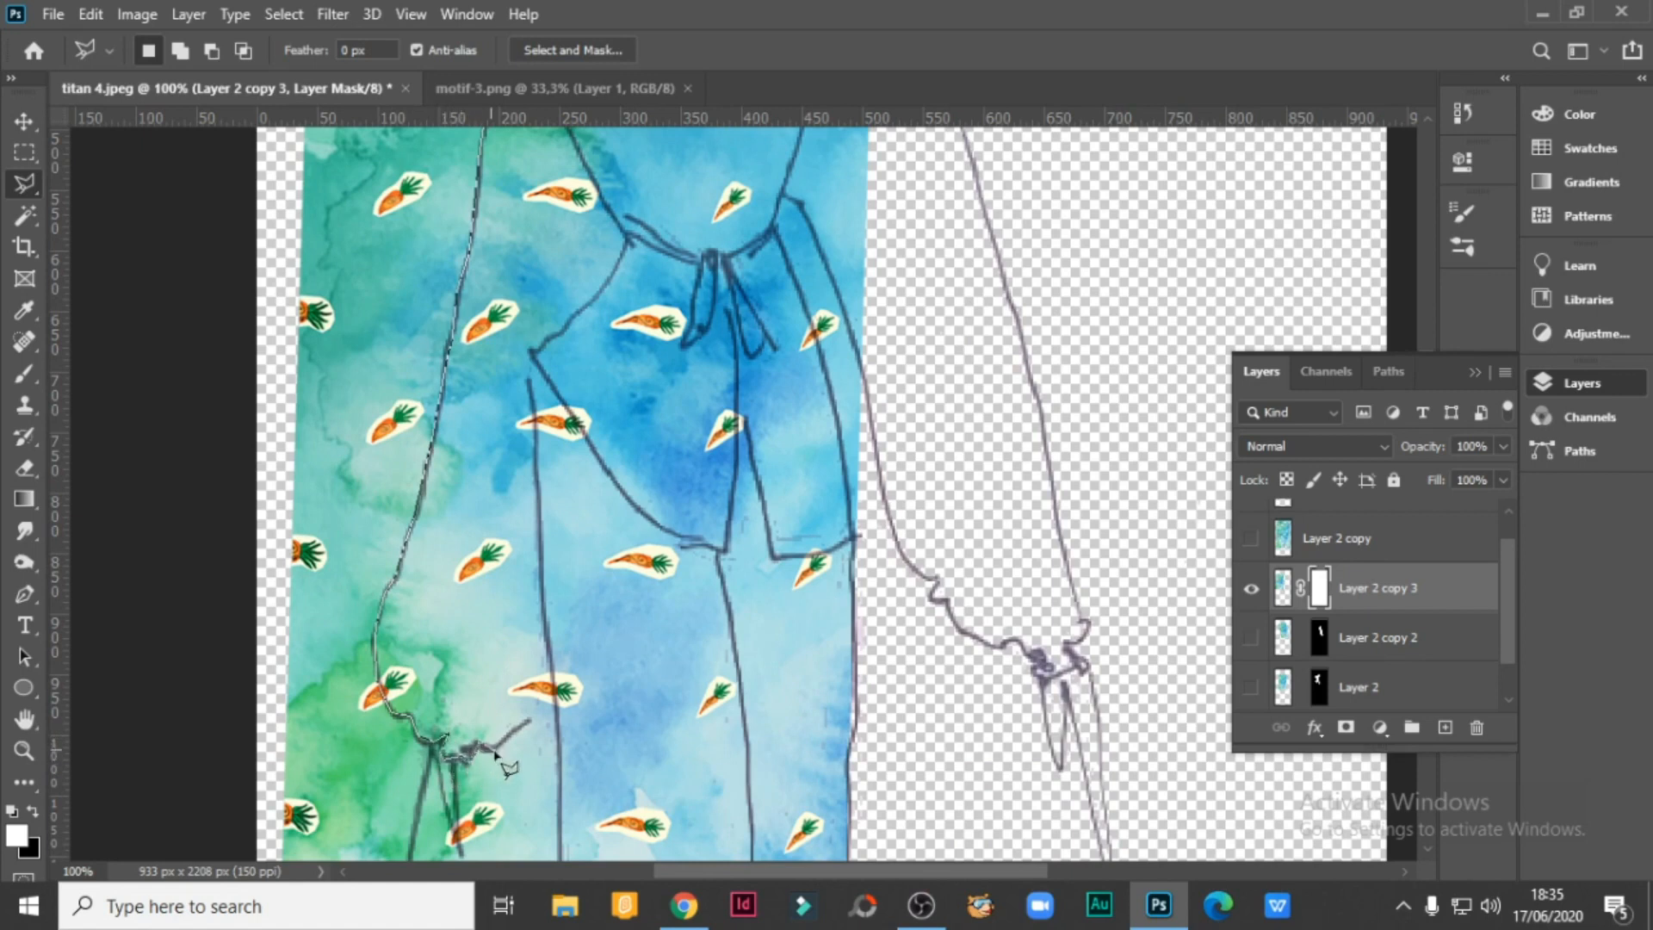
left_click(555, 717)
left_click(532, 354)
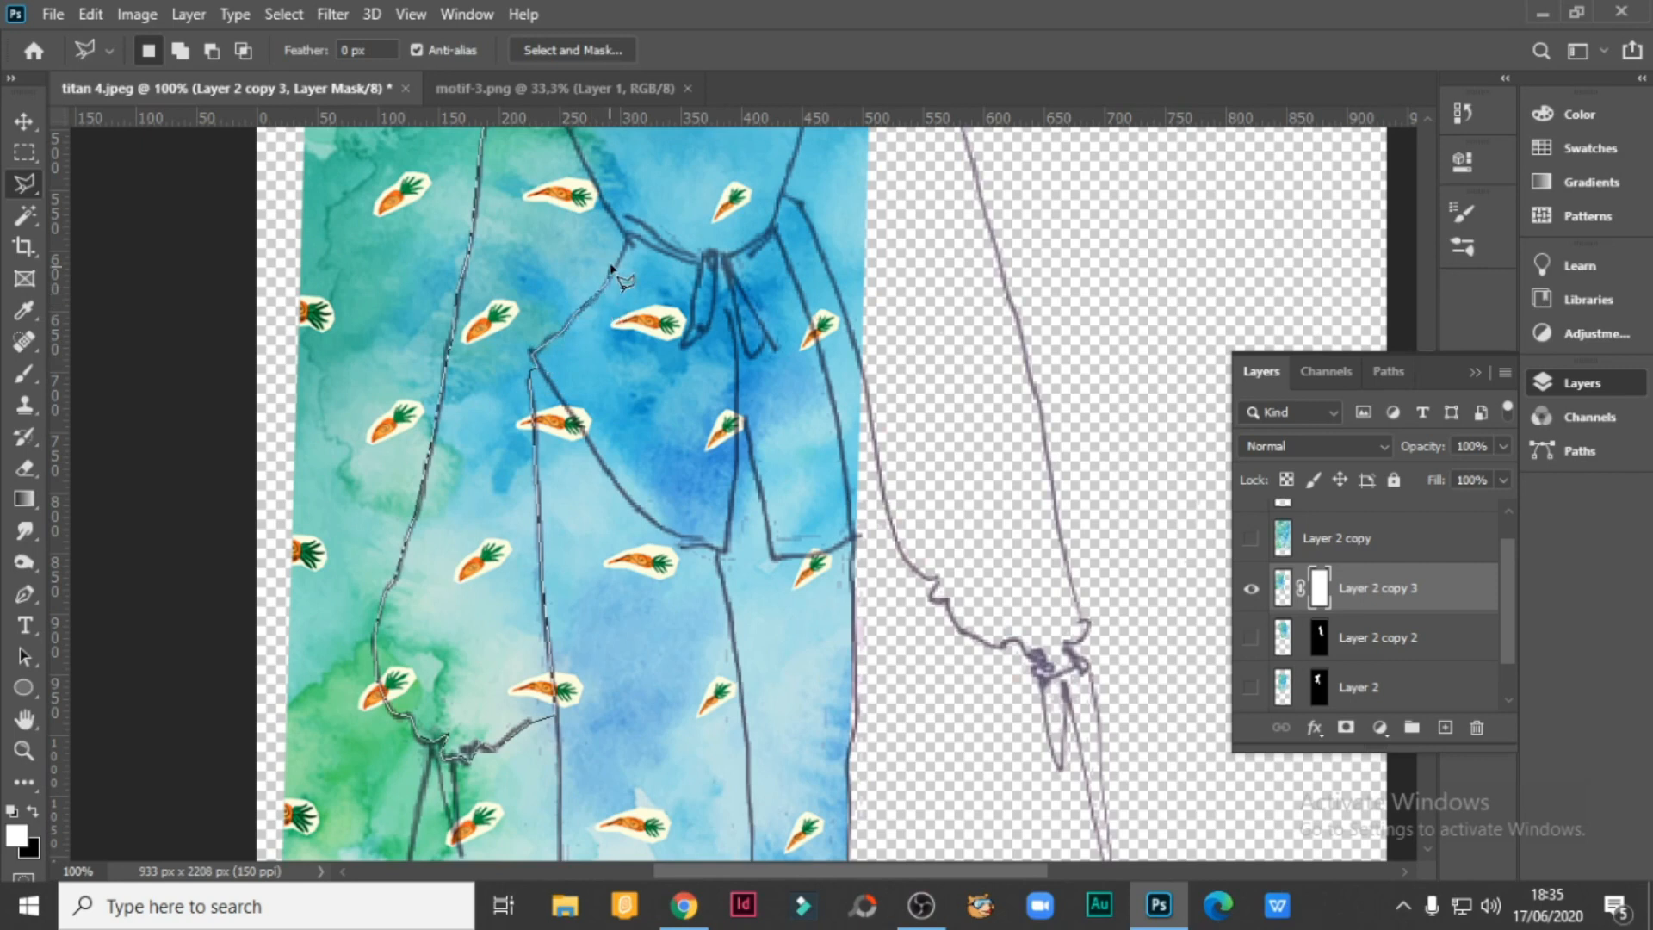
scroll(586, 283, "up", 3)
left_click(605, 540)
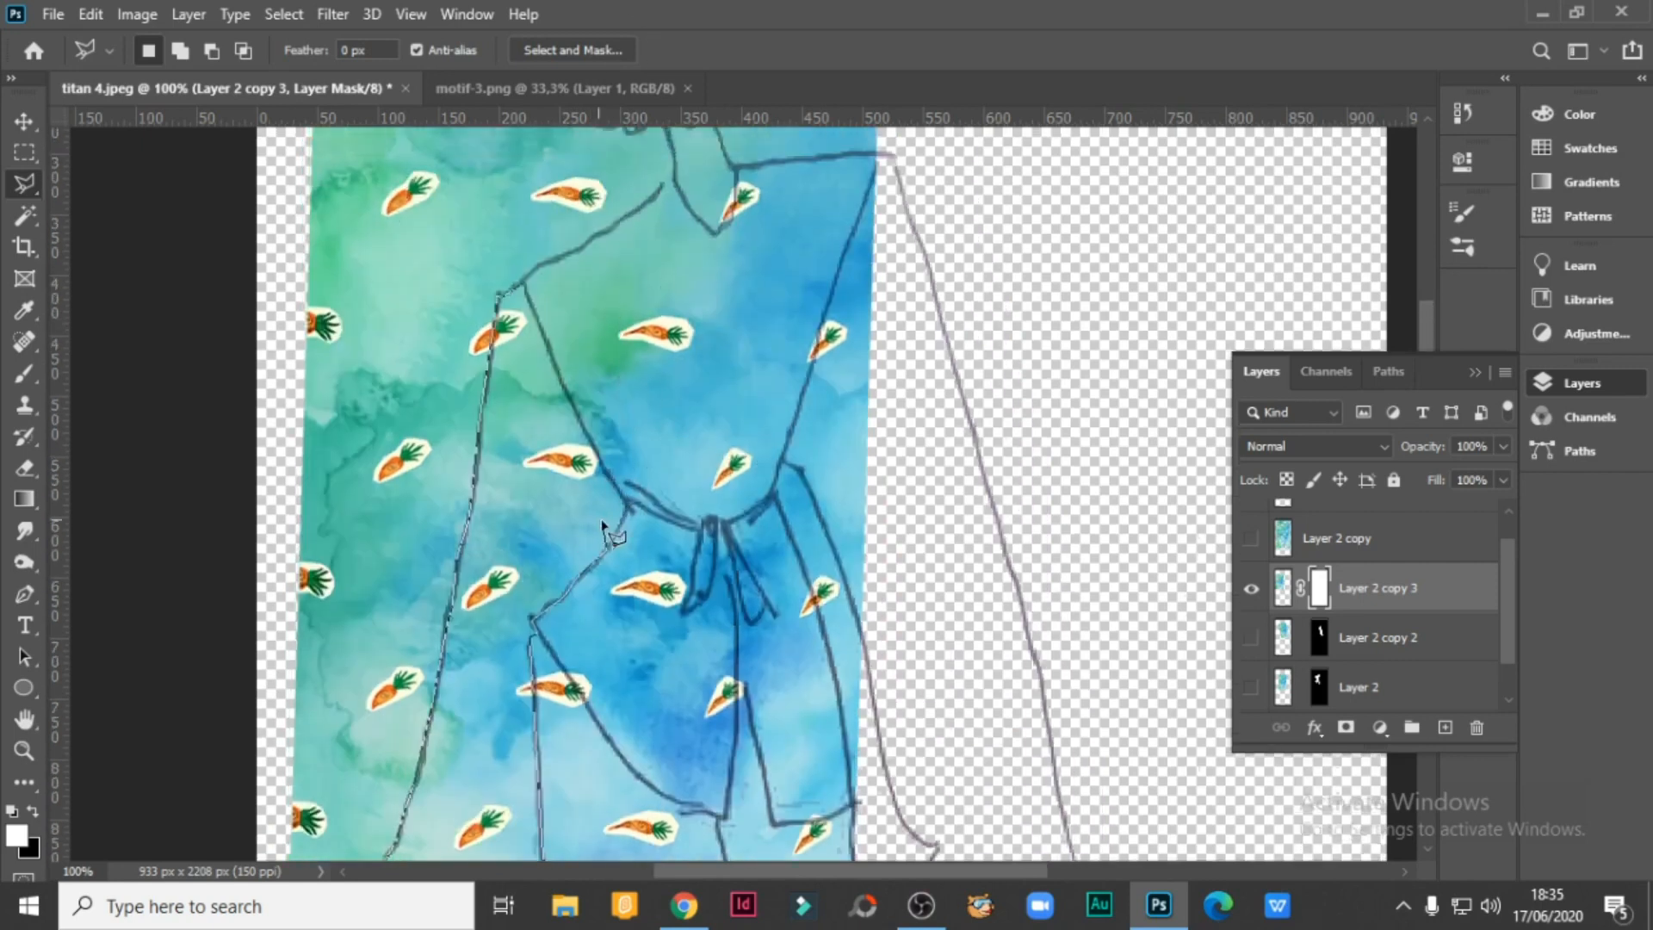
left_click(611, 481)
left_click(525, 287)
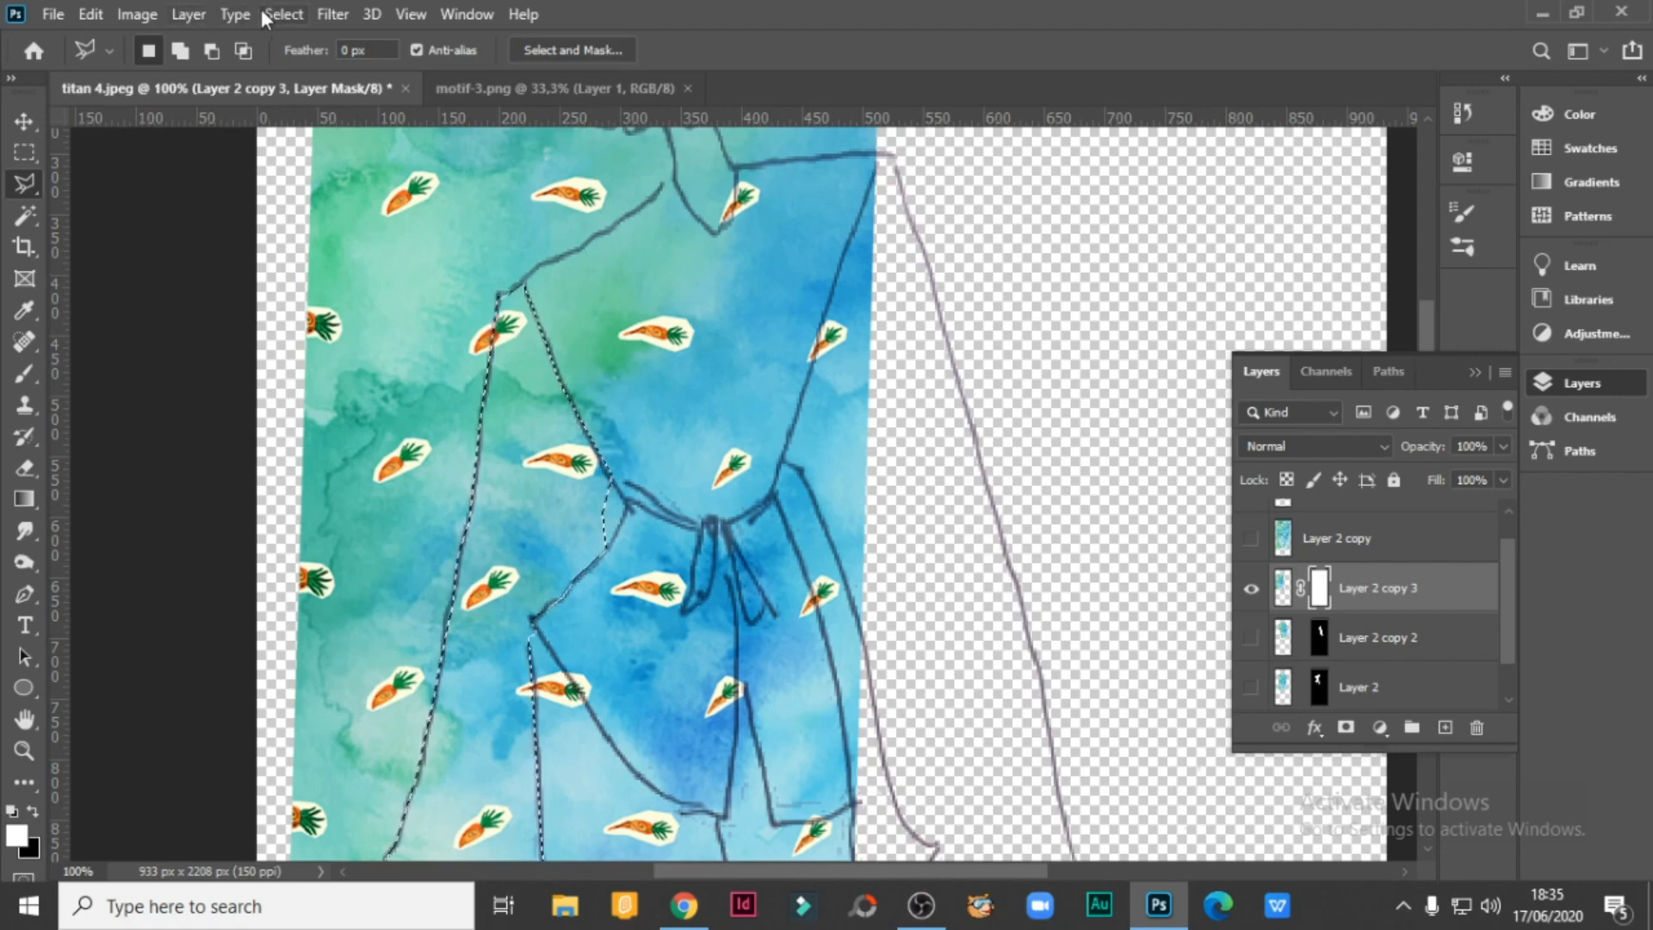
Invert the sleeve selection, fill it with black on Layer 2 copy 3's mask to hide the pattern outside the sleeve, and deselect.
left_click(283, 14)
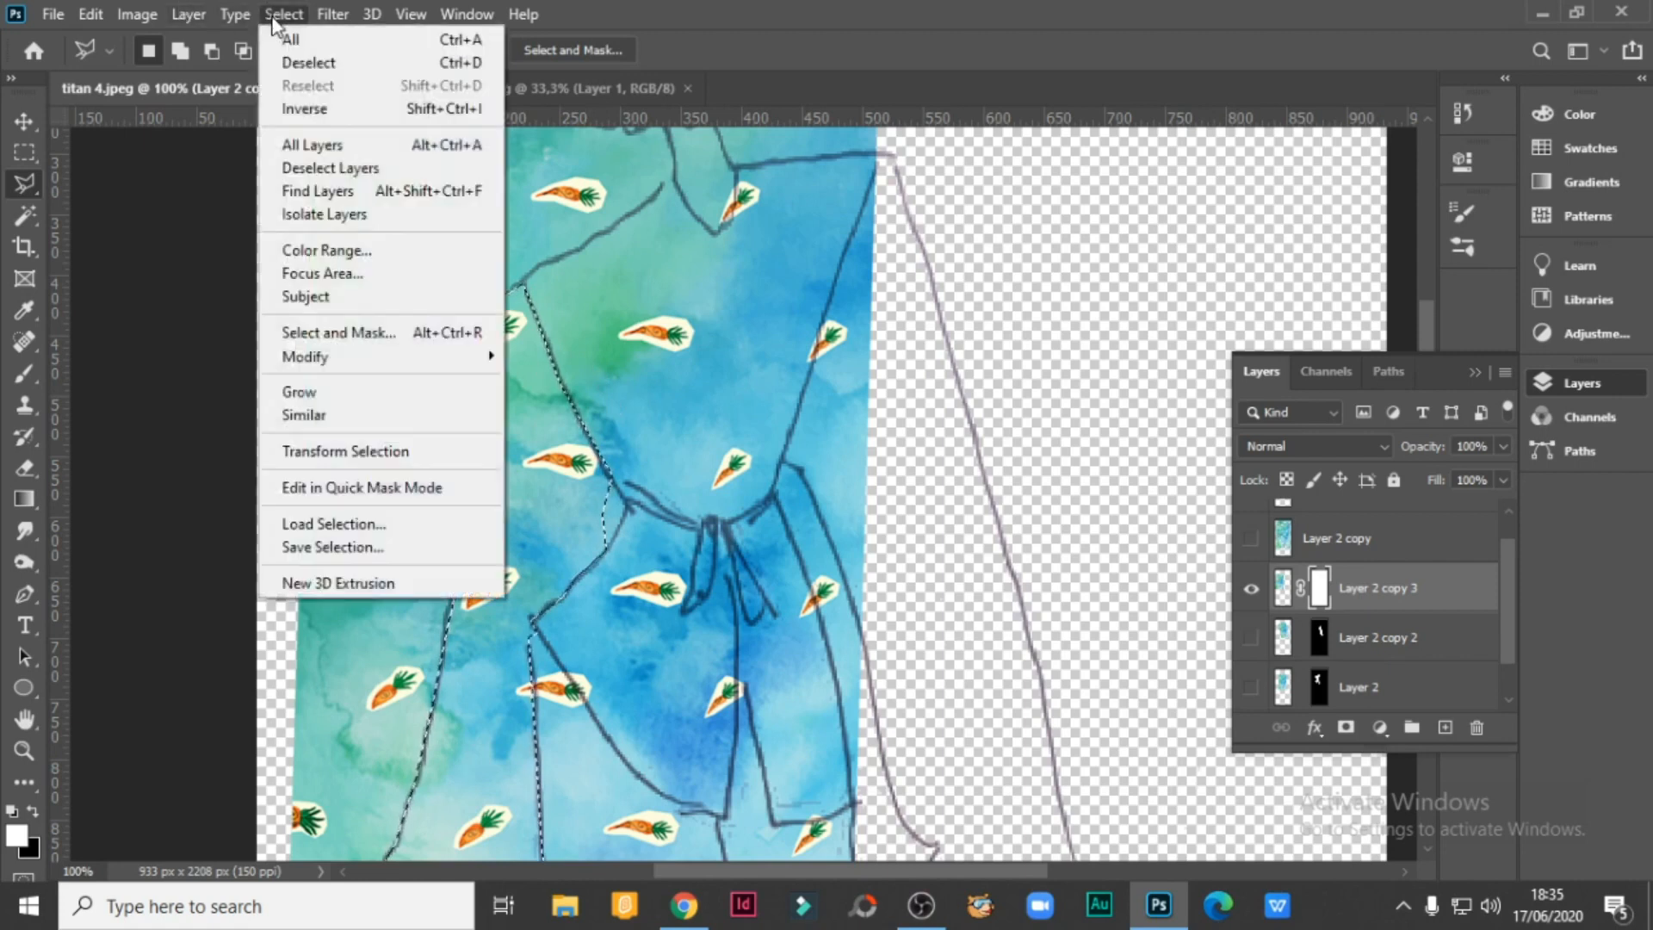
left_click(298, 111)
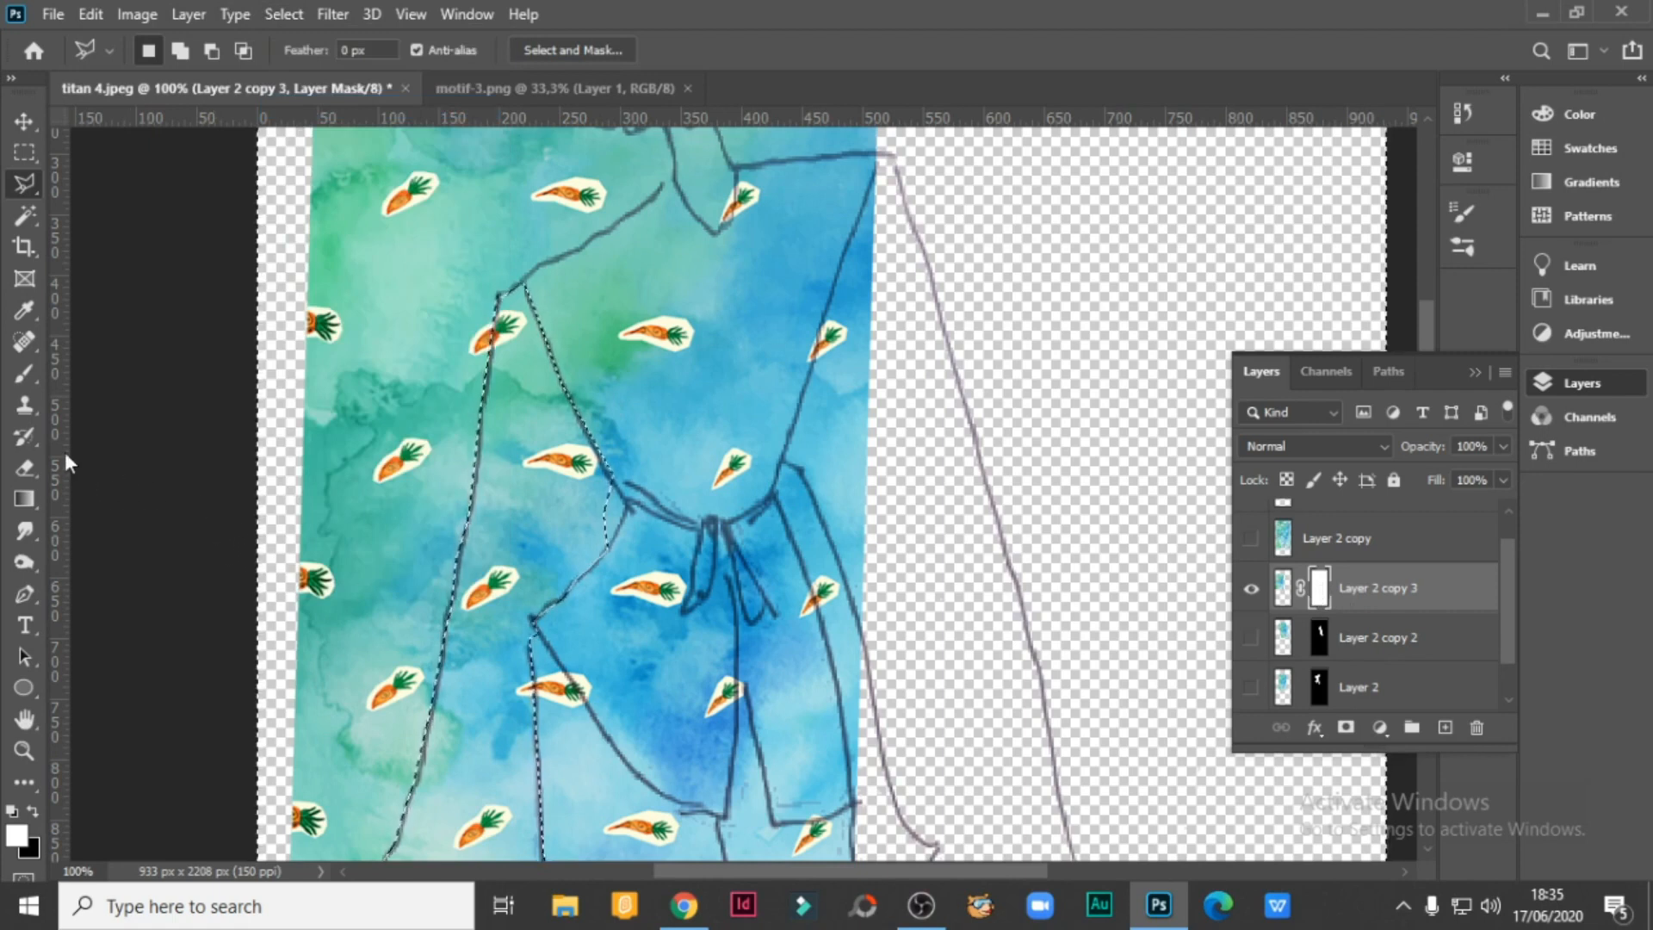
left_click(28, 379)
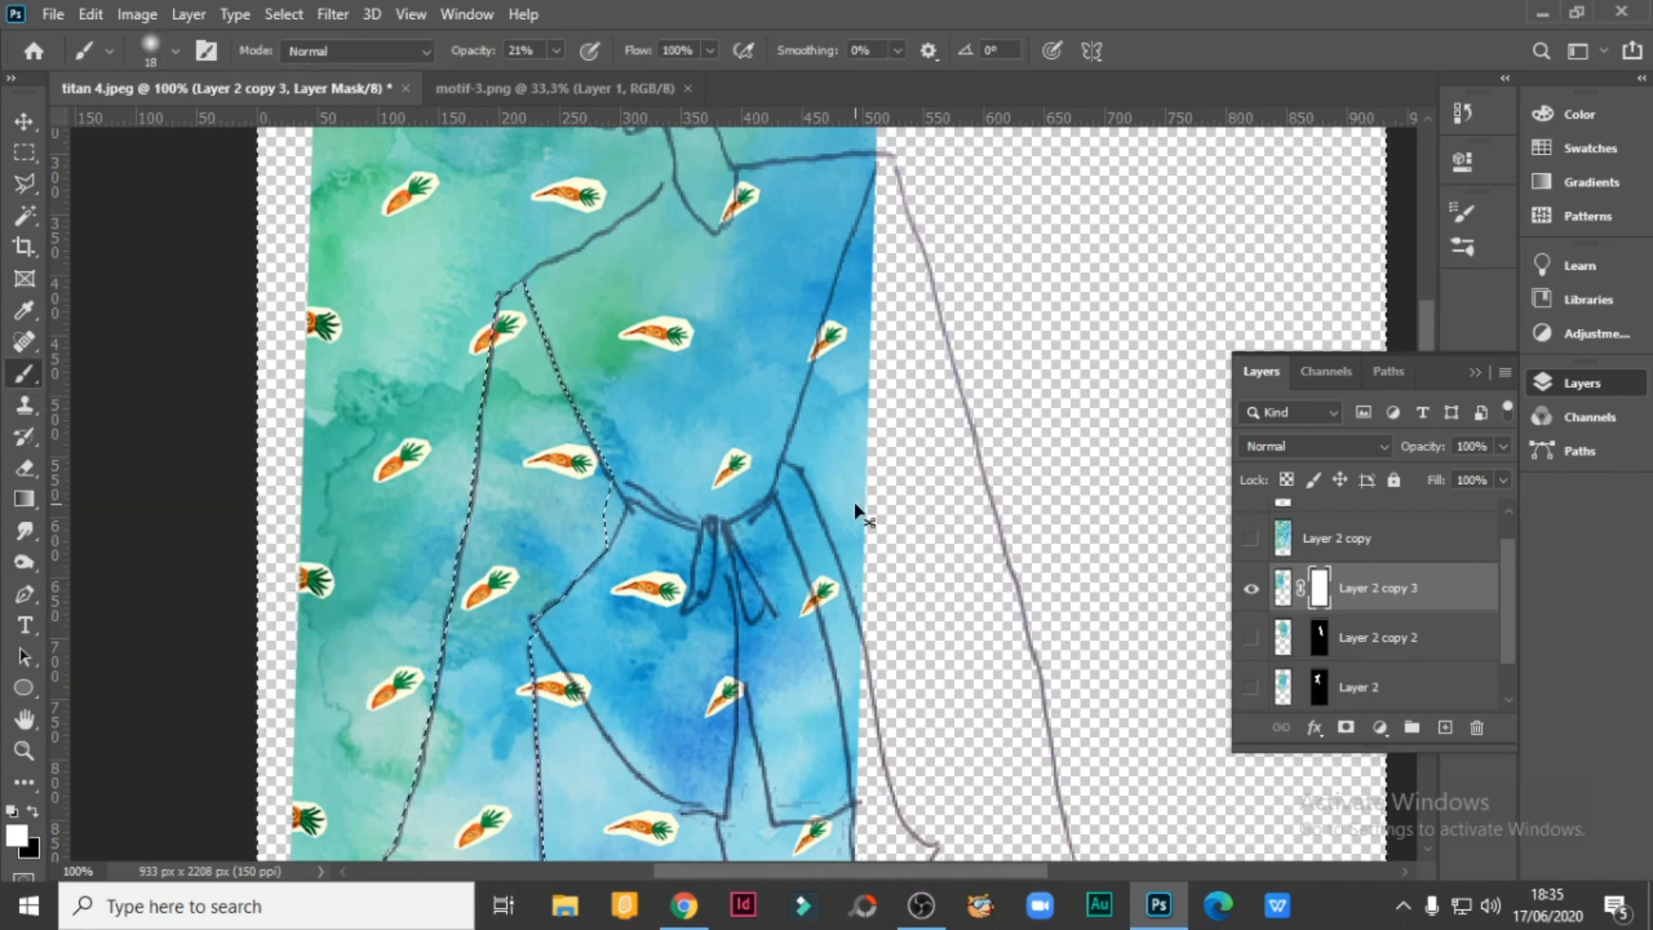
key("Delete")
key("m")
left_click(172, 235)
Show Layer 2 copy 2 and Layer 2 again alongside the left-hand sleeve layer.
left_click(25, 749)
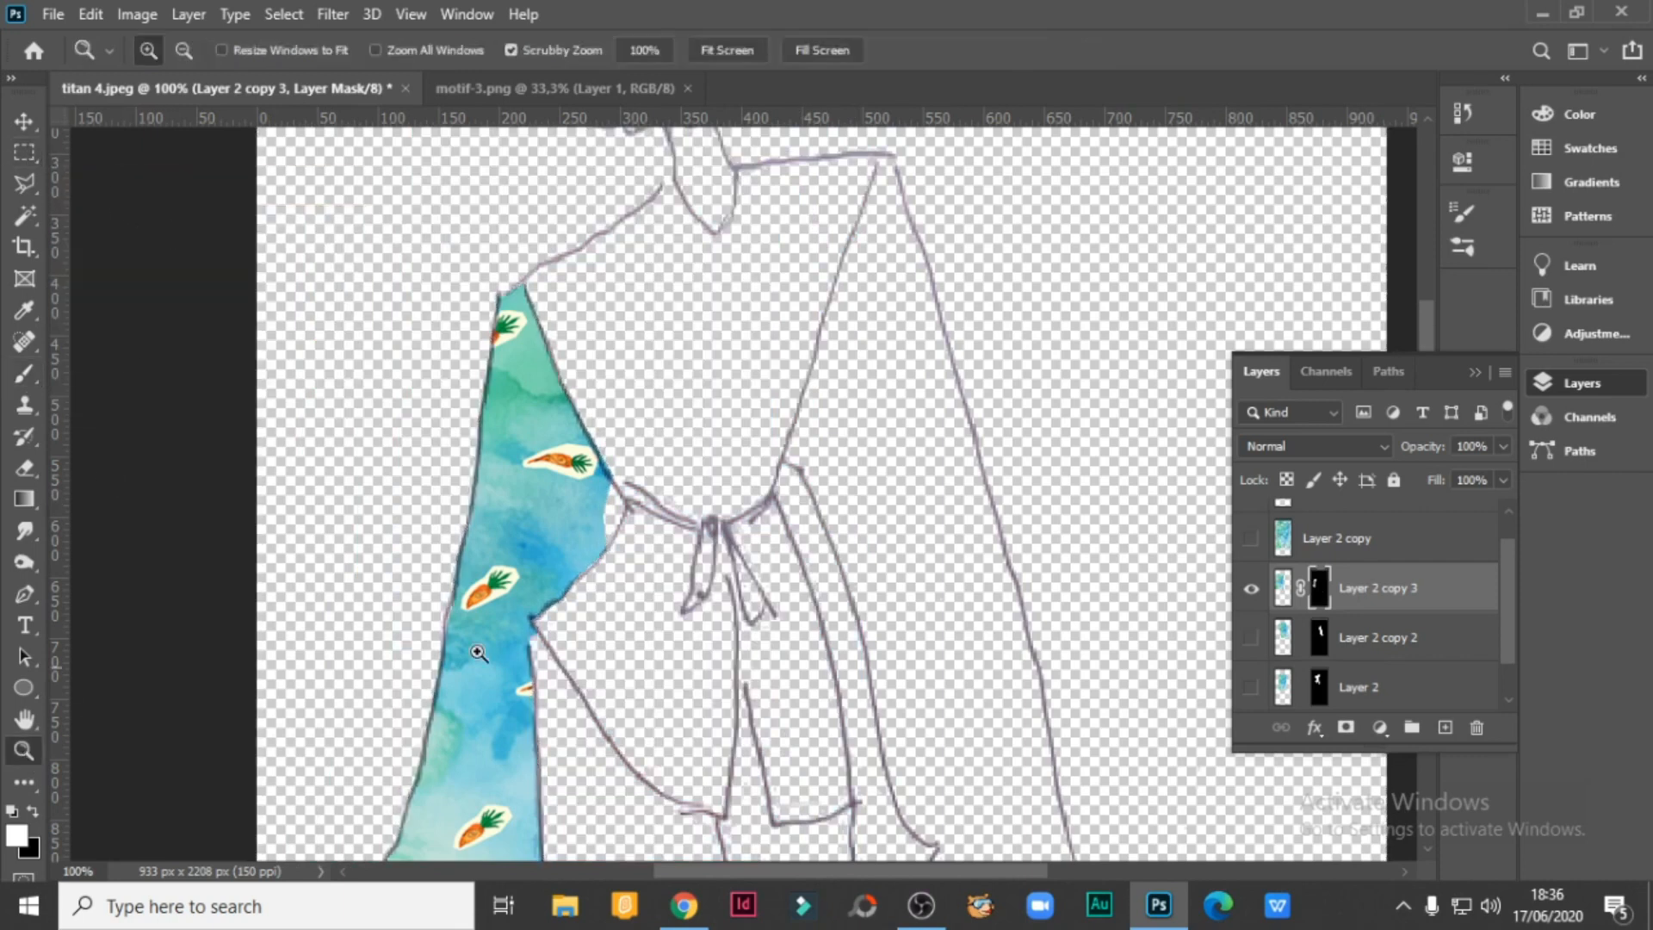
left_click(853, 532, "alt")
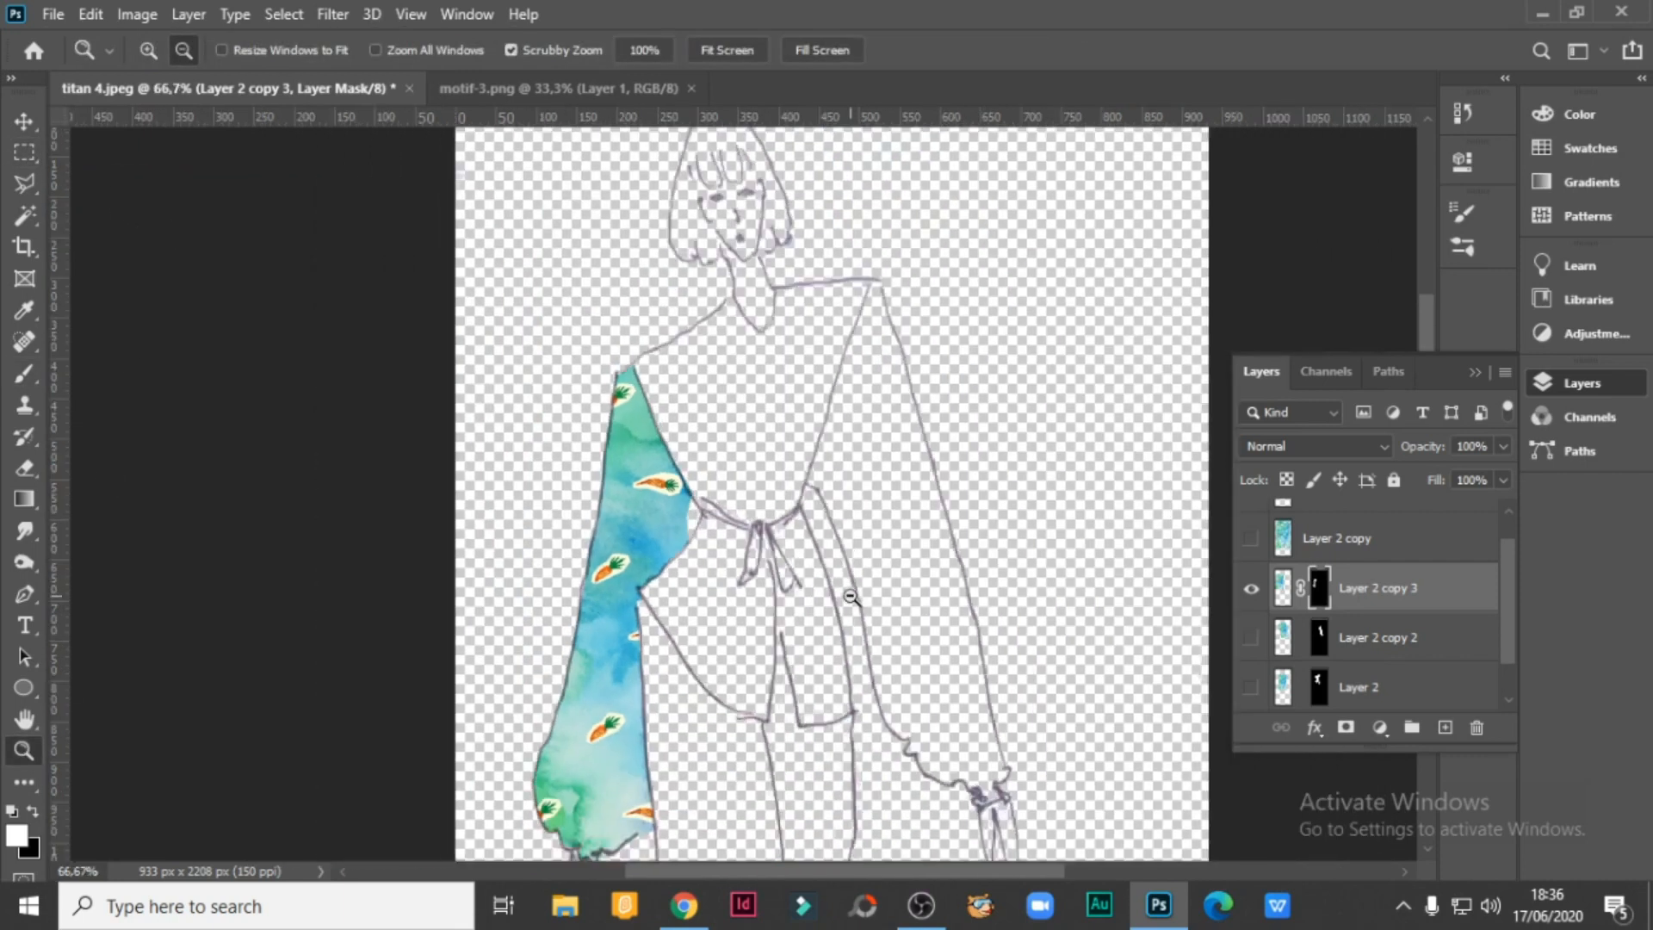
left_click(24, 120)
scroll(737, 443, "down", 2)
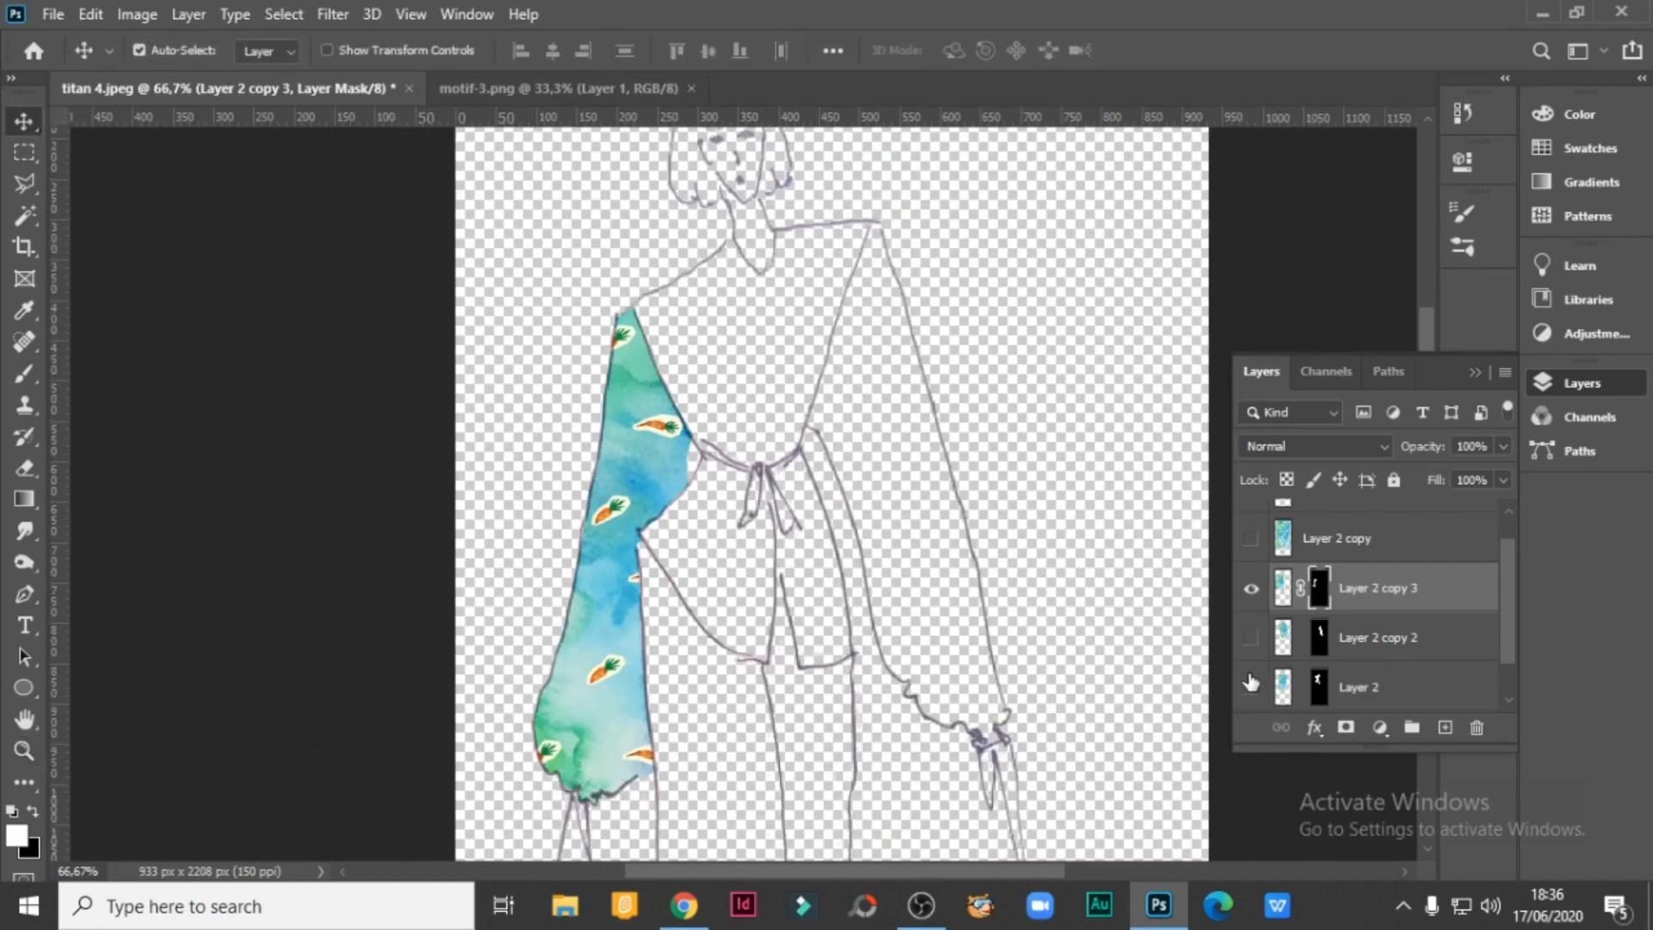
left_click(1251, 639)
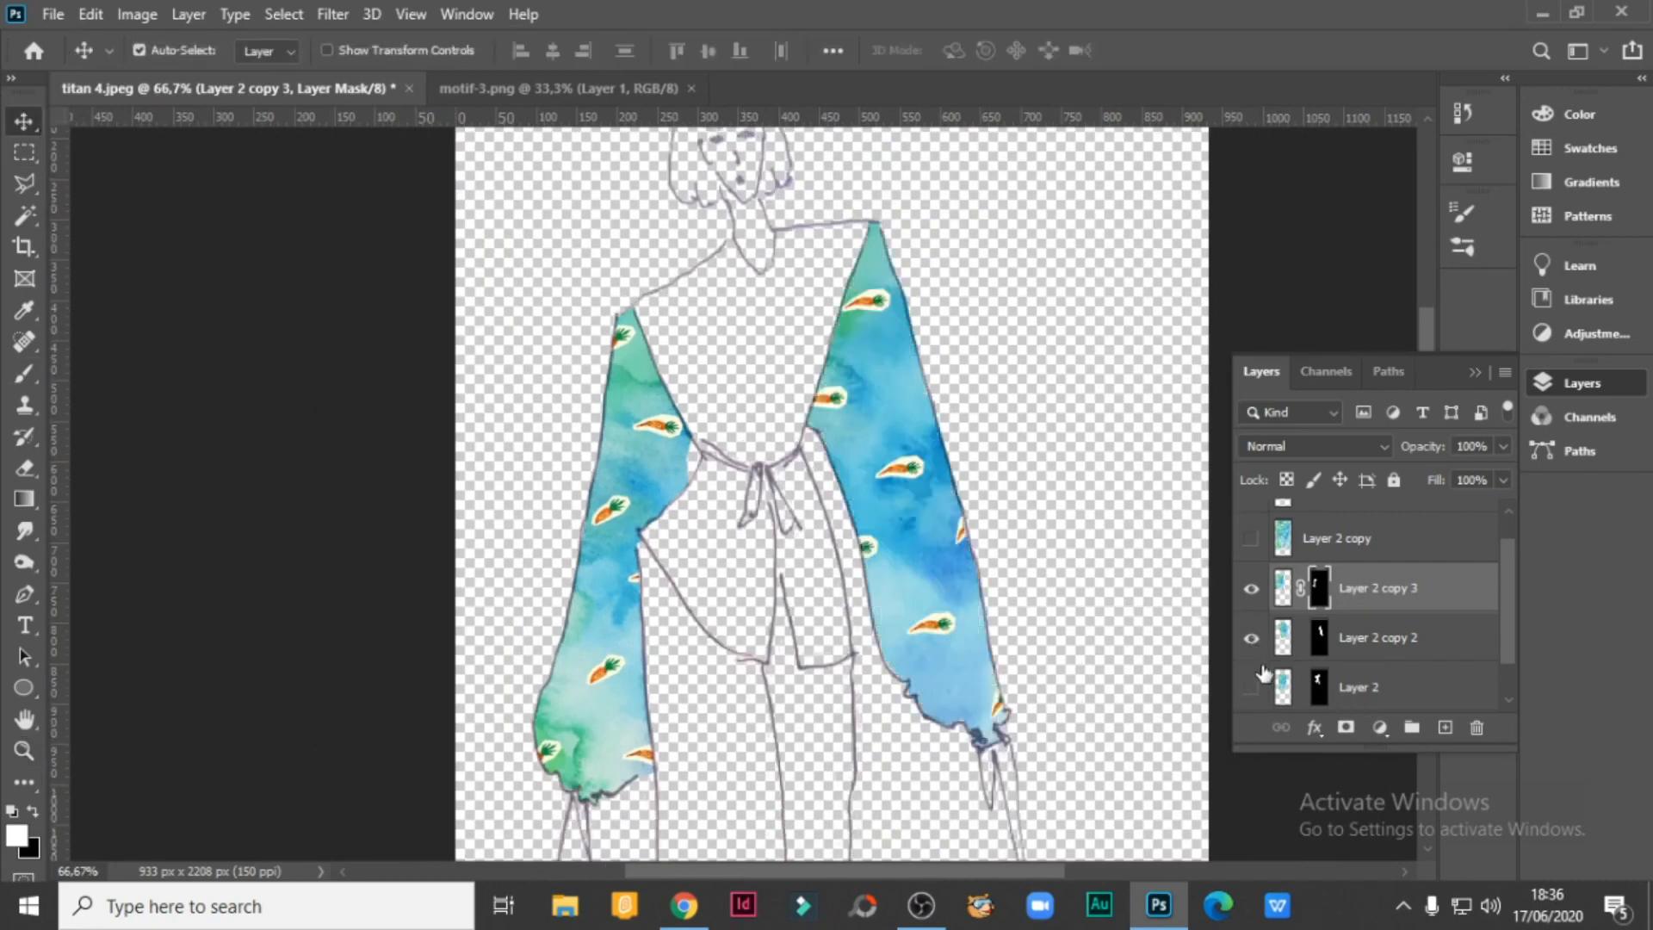
left_click(1251, 688)
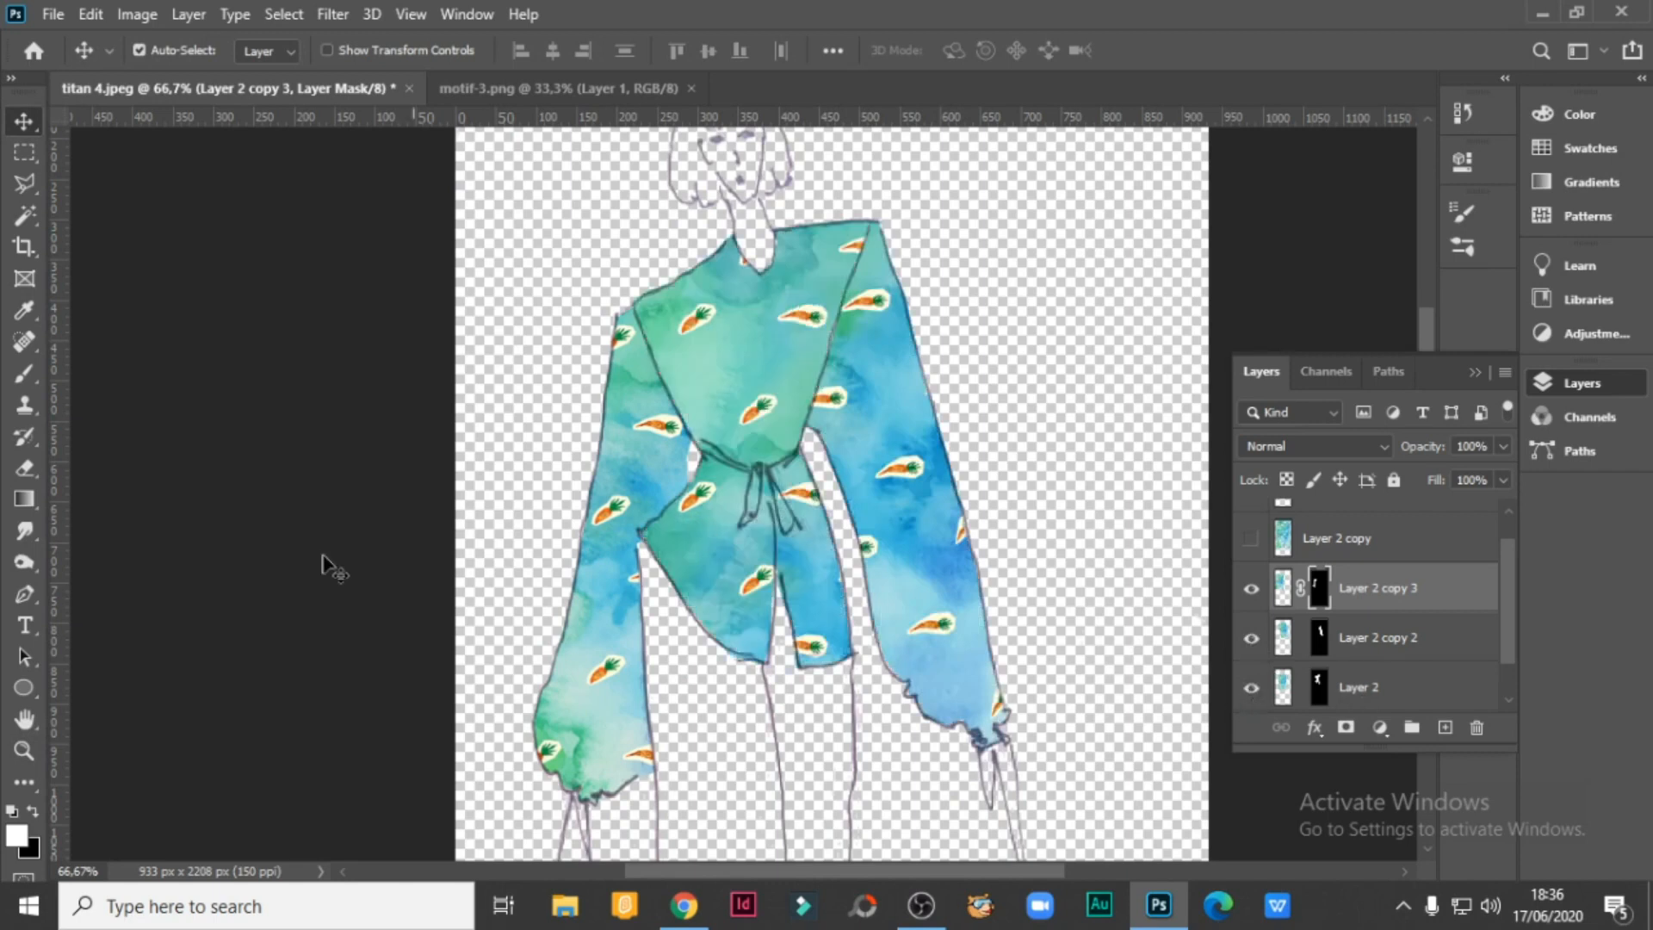
Examine the carrot pattern across the bodice and both sleeves, from the whole figure to a close-up of the top.
left_click(24, 750)
left_click(732, 531, "alt")
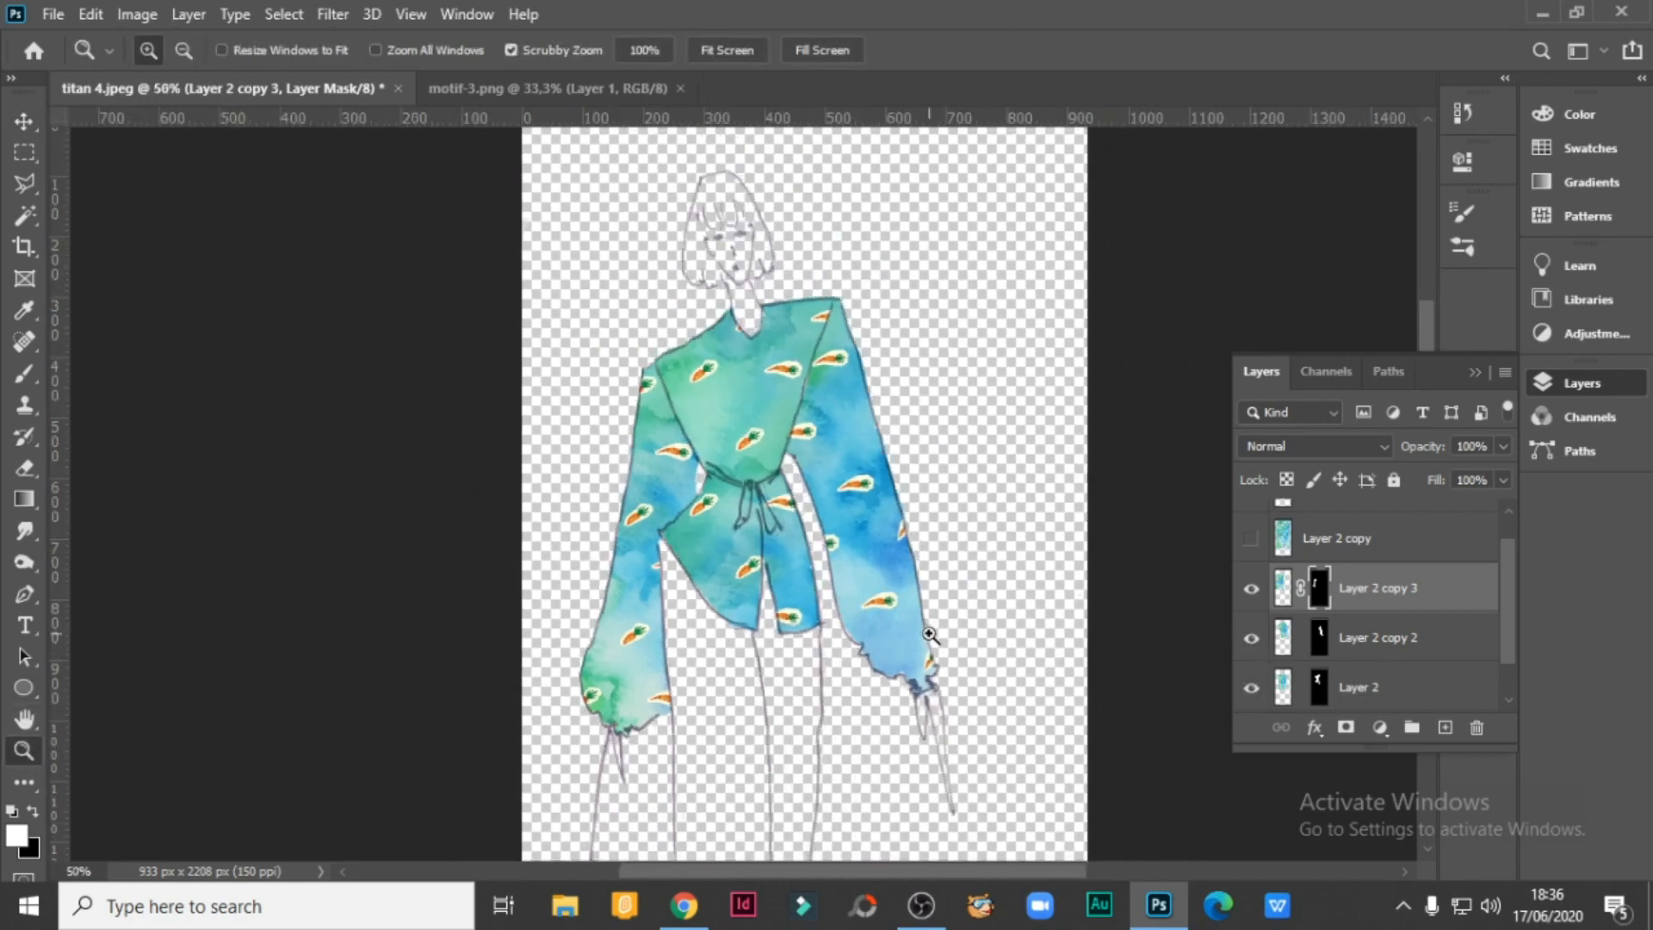
left_click(863, 591, "alt")
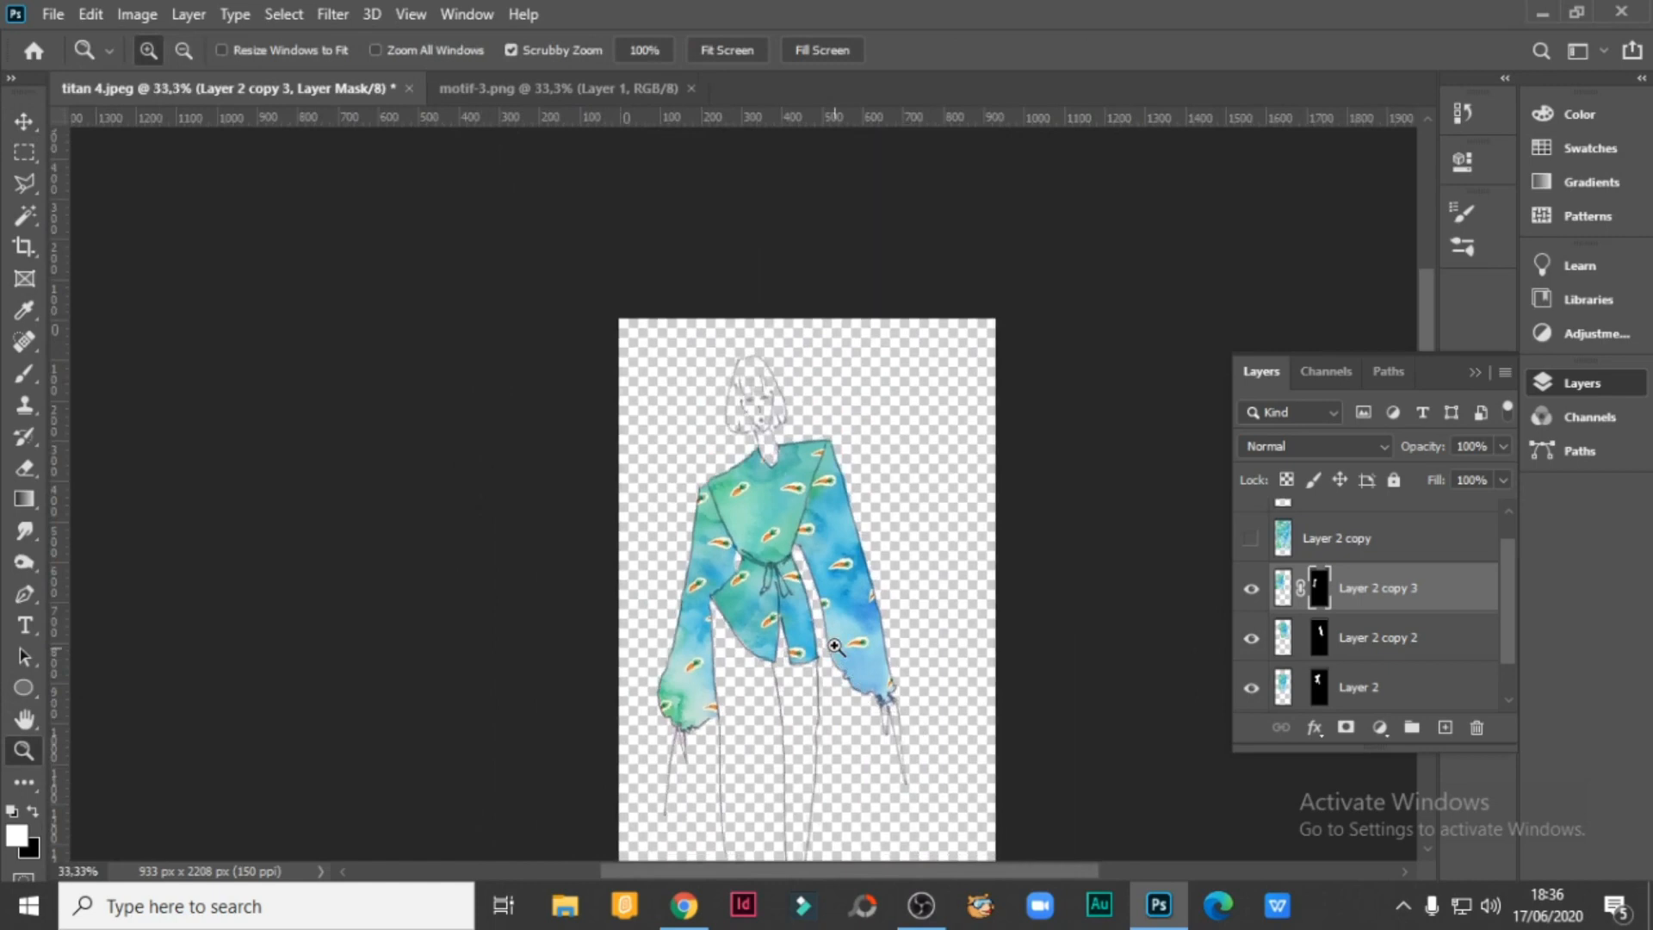
left_click(803, 588)
left_click(822, 544)
left_click(825, 532)
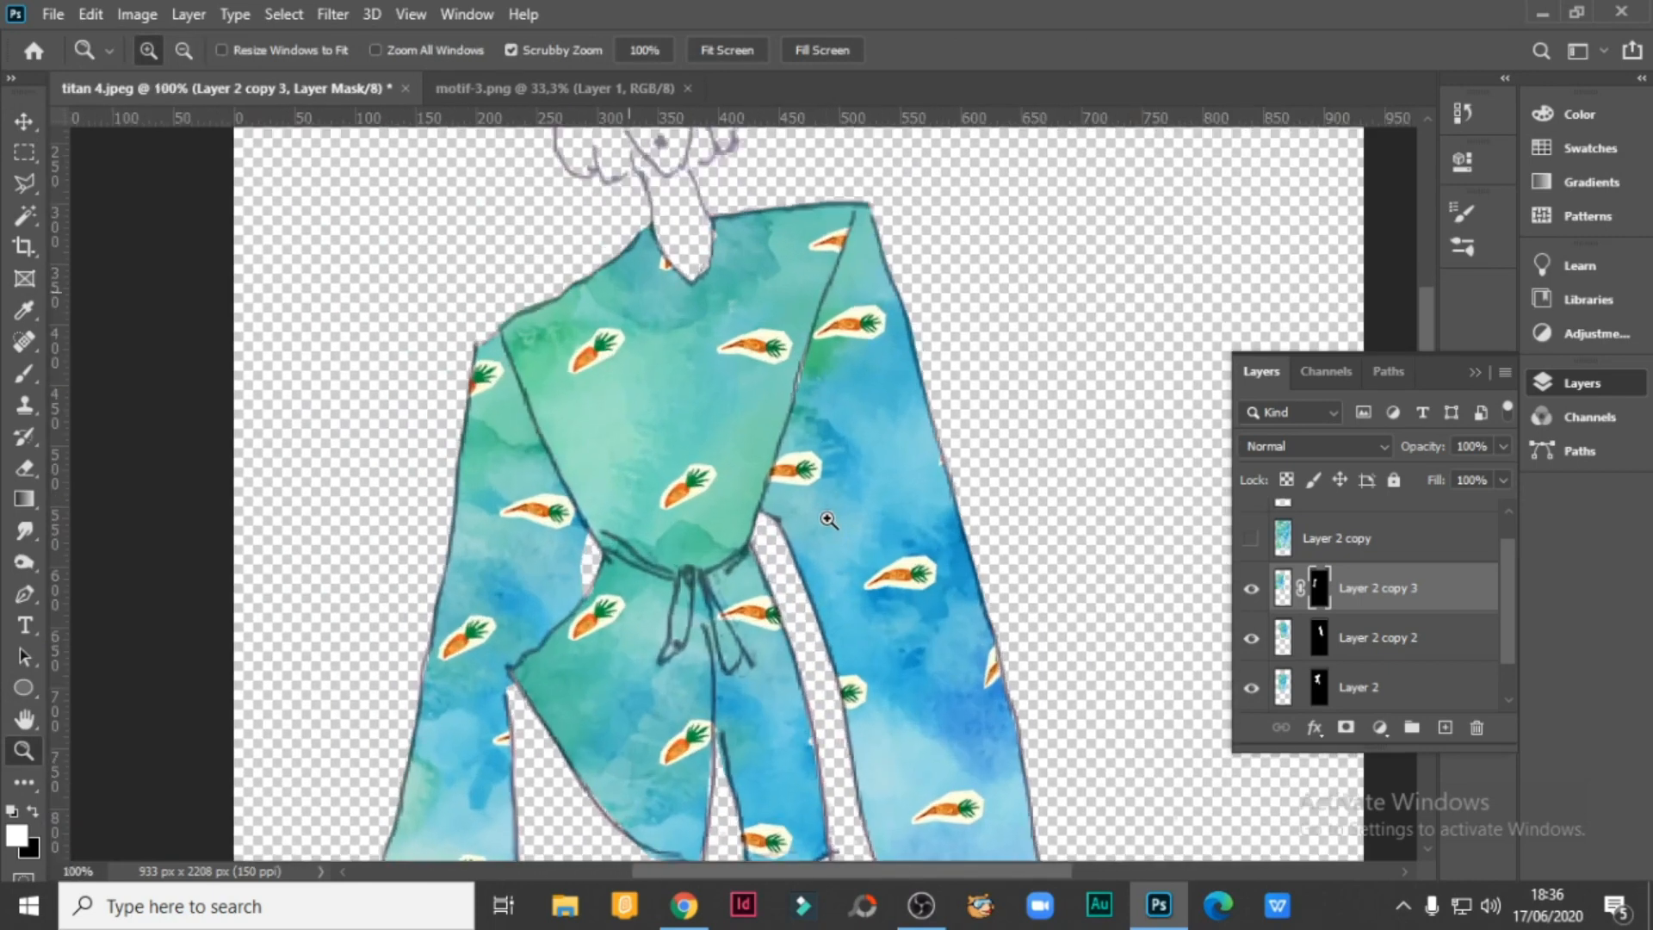
left_click(24, 121)
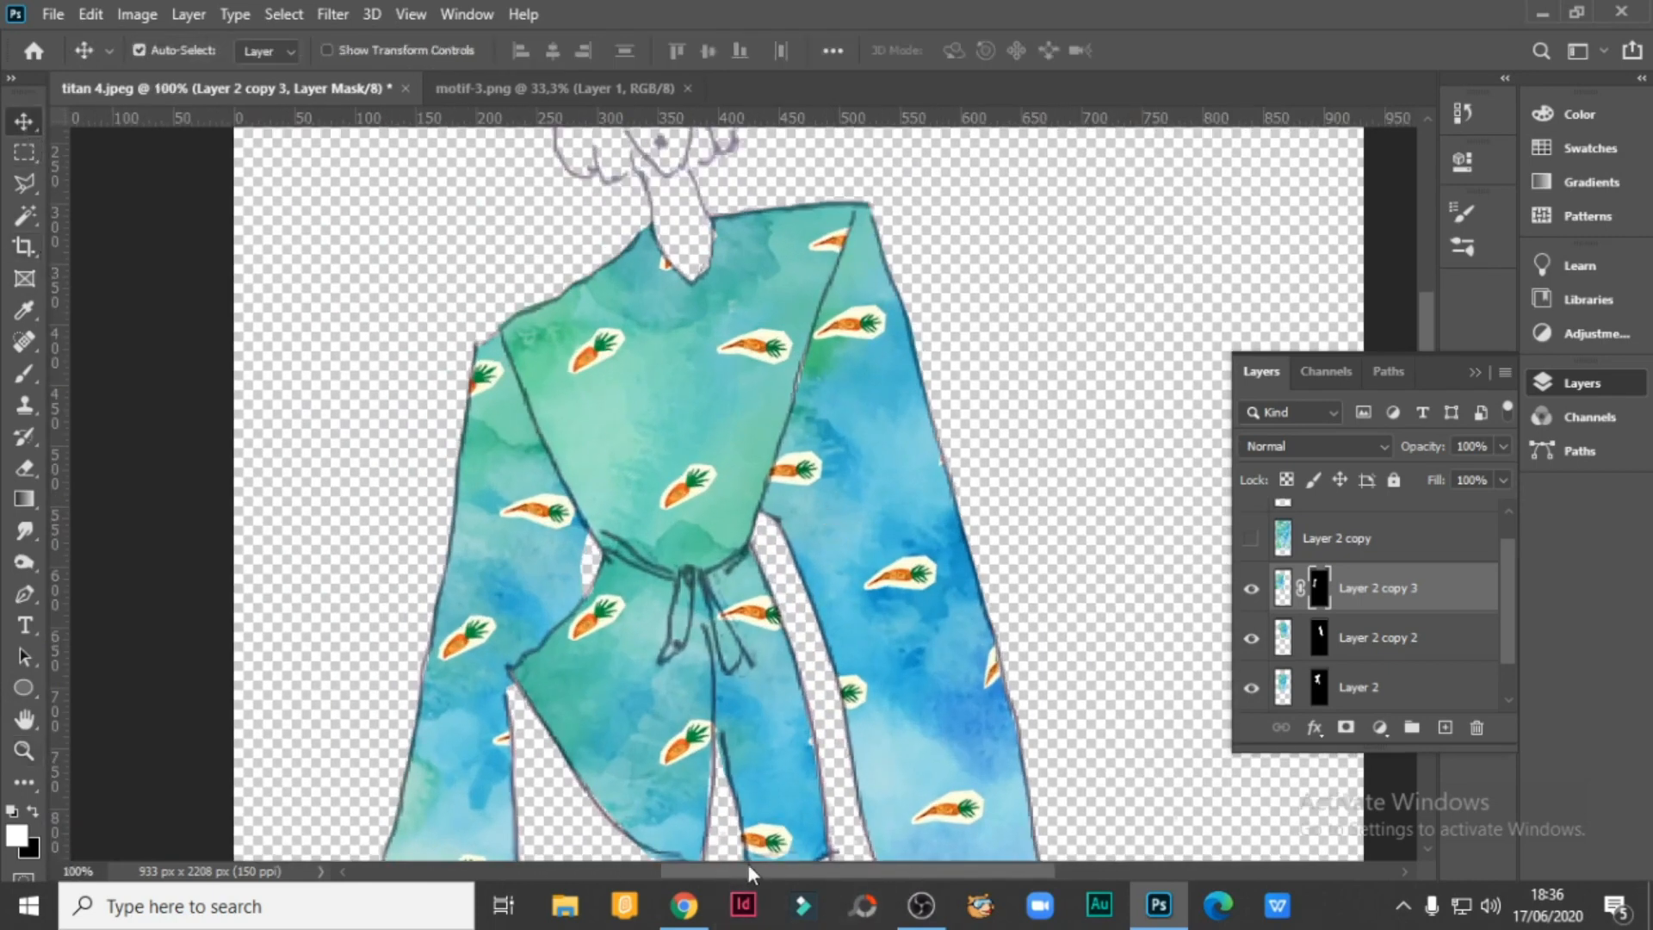
scroll(1051, 646, "right", 2)
left_click(1476, 373)
mouse_move(1431, 328)
left_mouse_down()
mouse_move(1432, 457)
mouse_move(1432, 308)
mouse_move(1457, 412)
mouse_move(1434, 306)
mouse_move(1449, 342)
mouse_move(1453, 329)
left_mouse_up()
left_click(1554, 389)
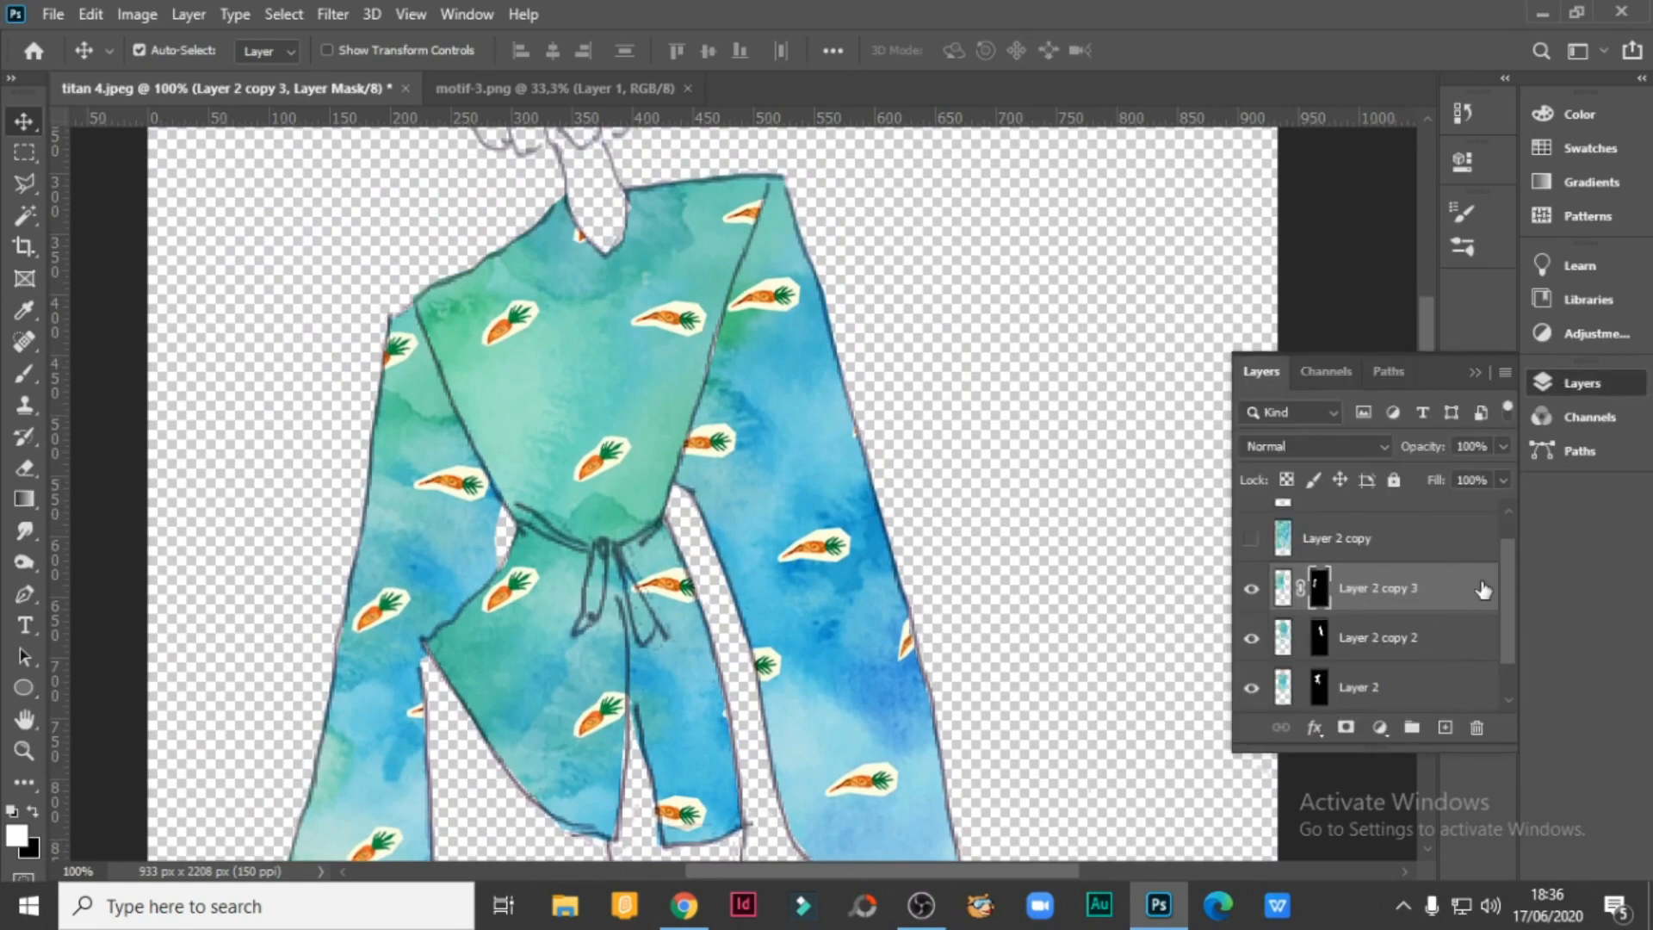
Create a new layer group and move Layer 2 copy 3, Layer 2 copy 2 and Layer 2 into it.
left_click_drag(1512, 602, 1526, 642)
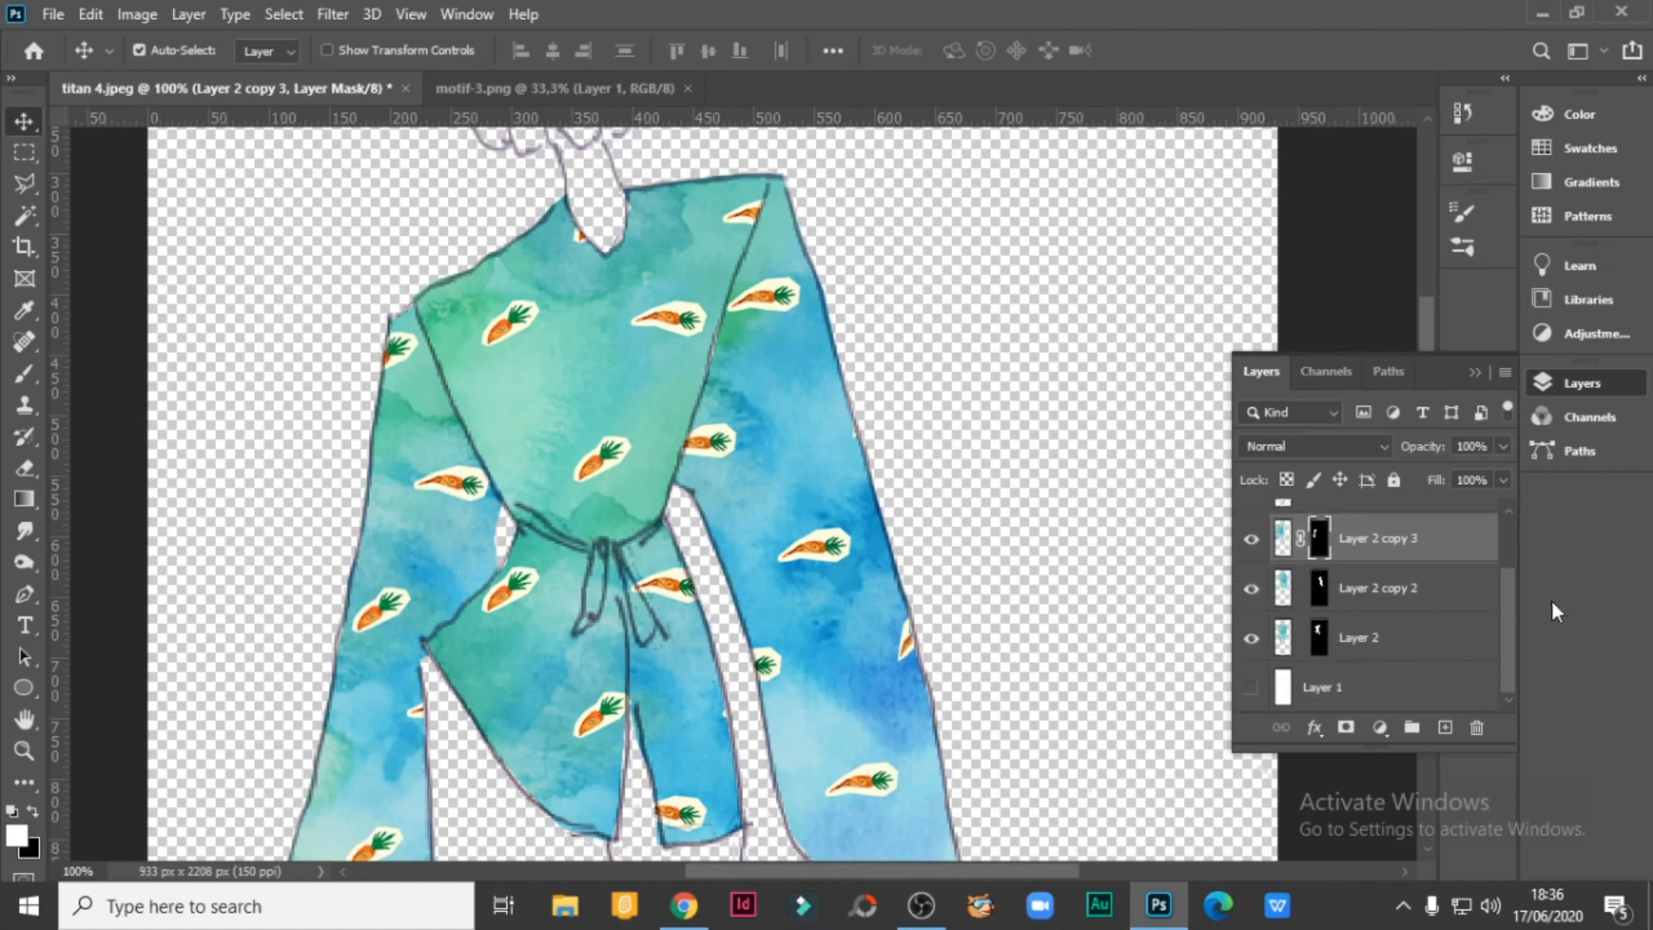
left_click_drag(1512, 608, 1515, 585)
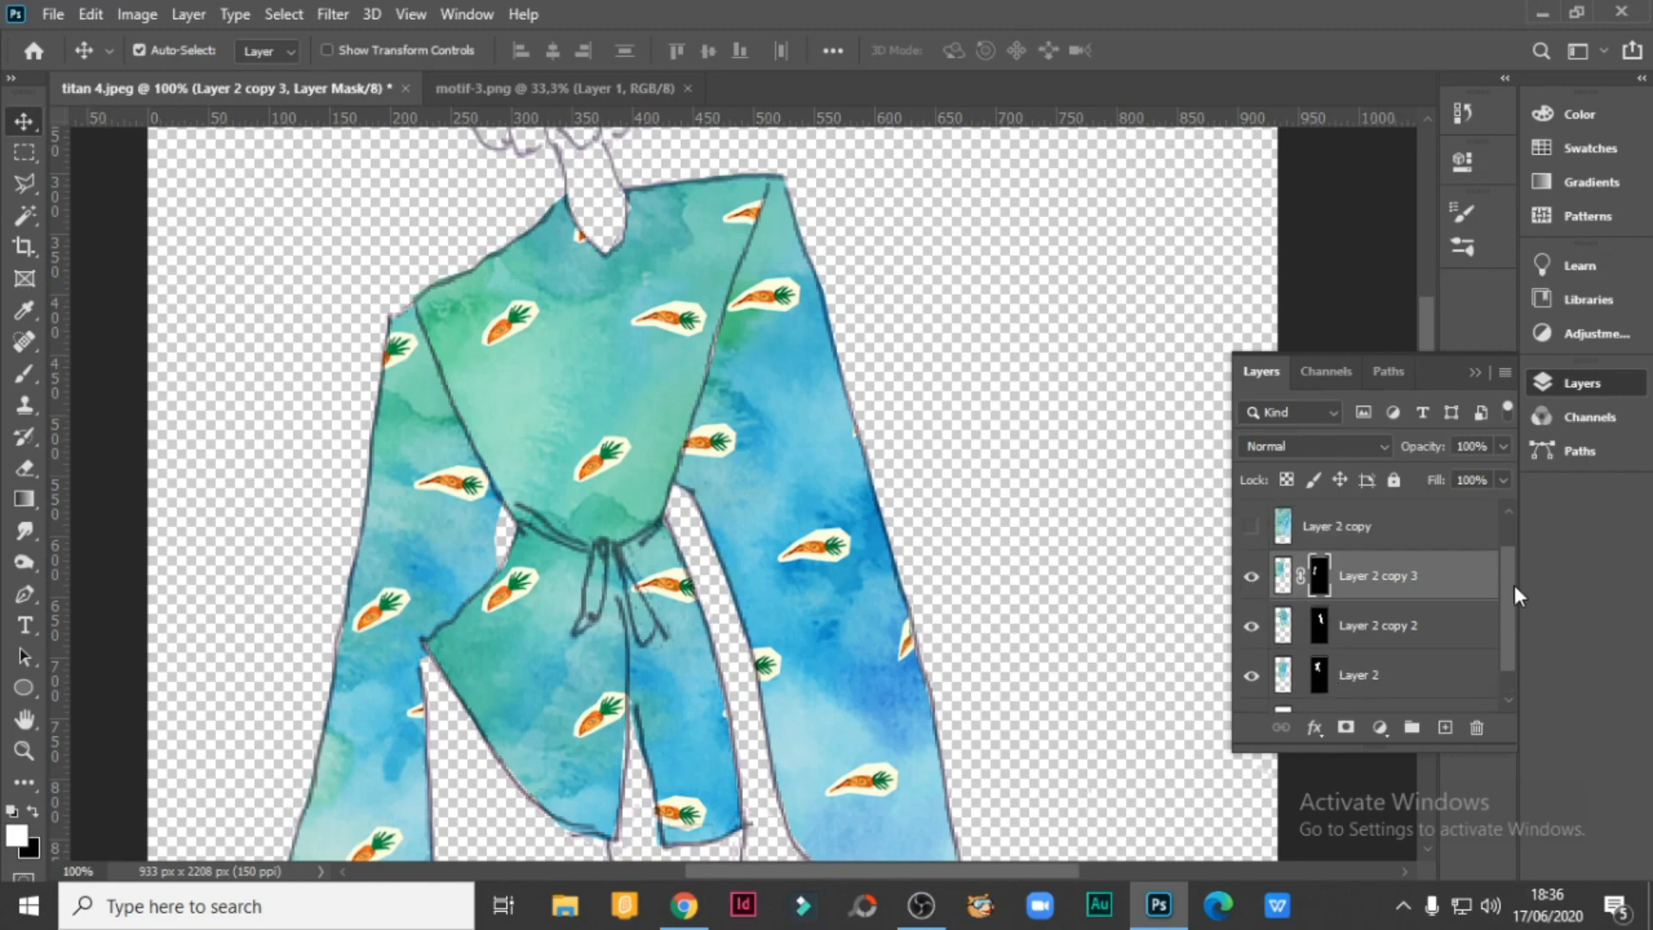
left_click(1283, 575)
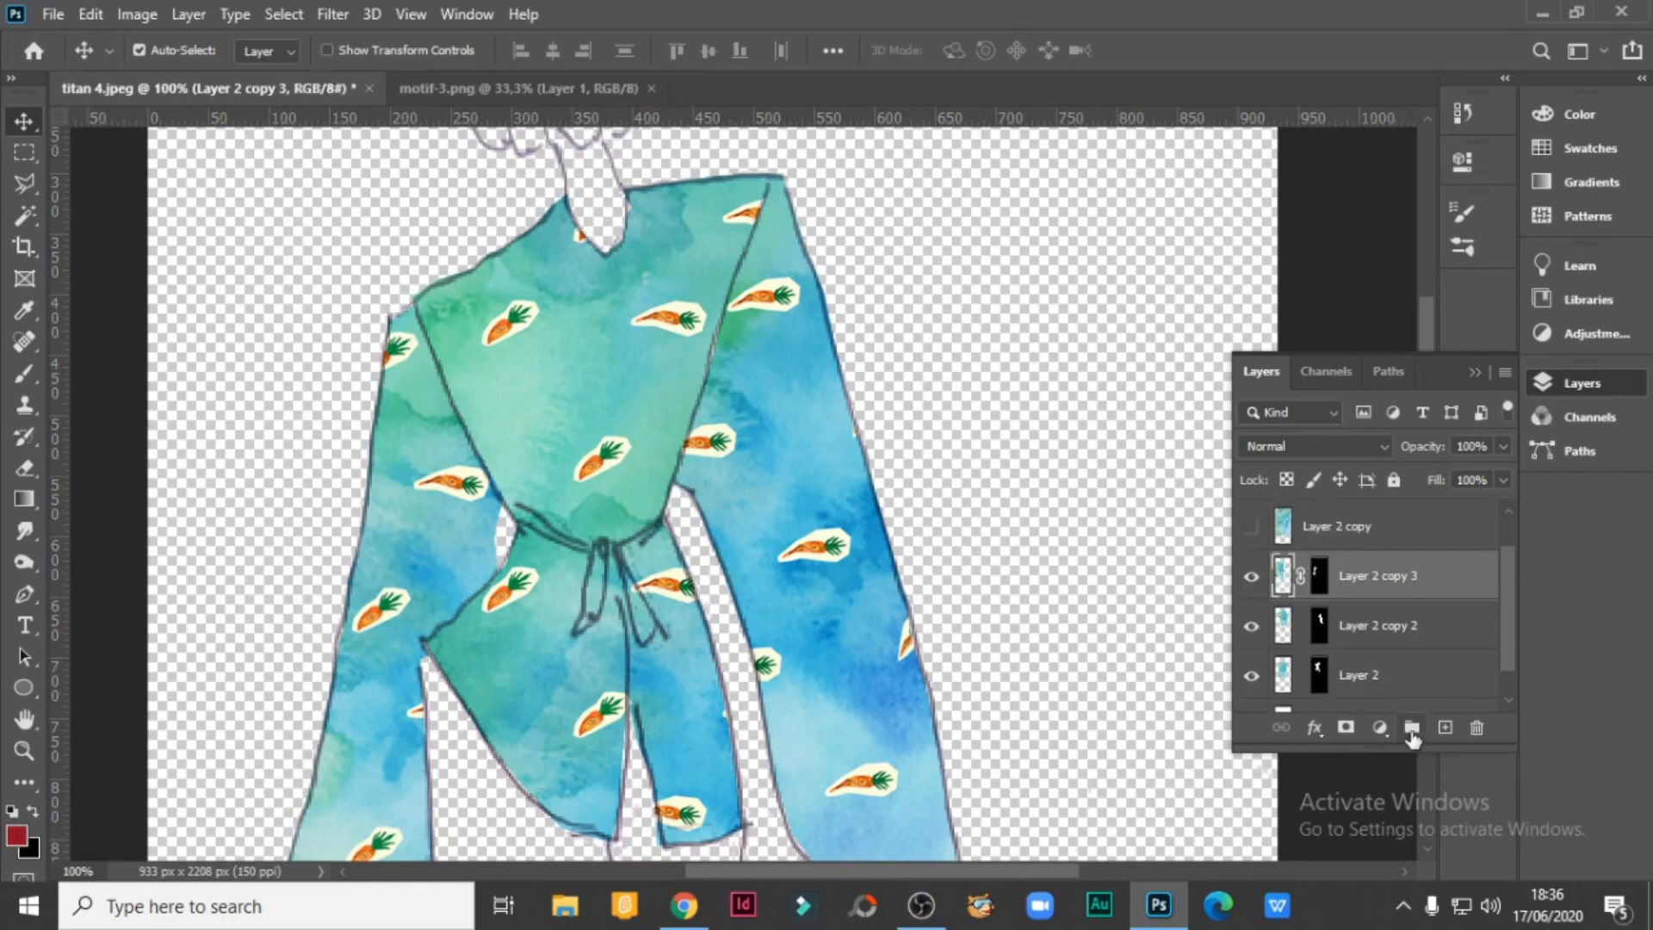
left_click(1412, 730)
left_click_drag(1280, 610, 1293, 570)
left_click(1279, 567)
left_click_drag(1284, 644, 1300, 600)
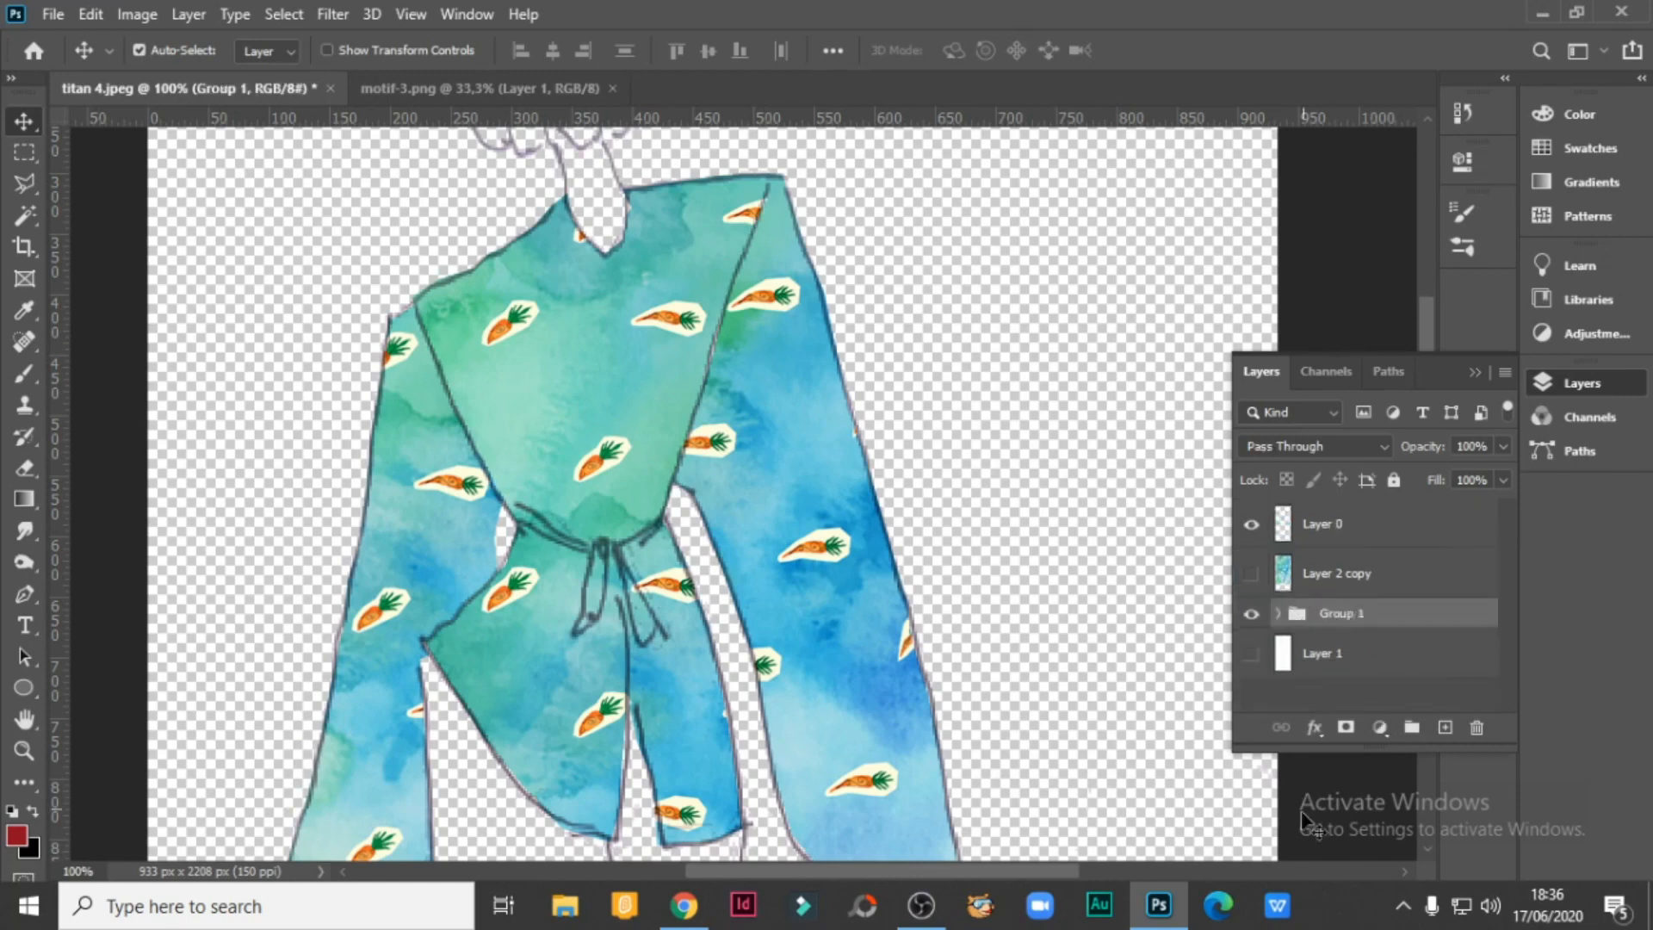
Toggle Group 1's visibility off and on to check which garment parts it contains.
left_click(1253, 616)
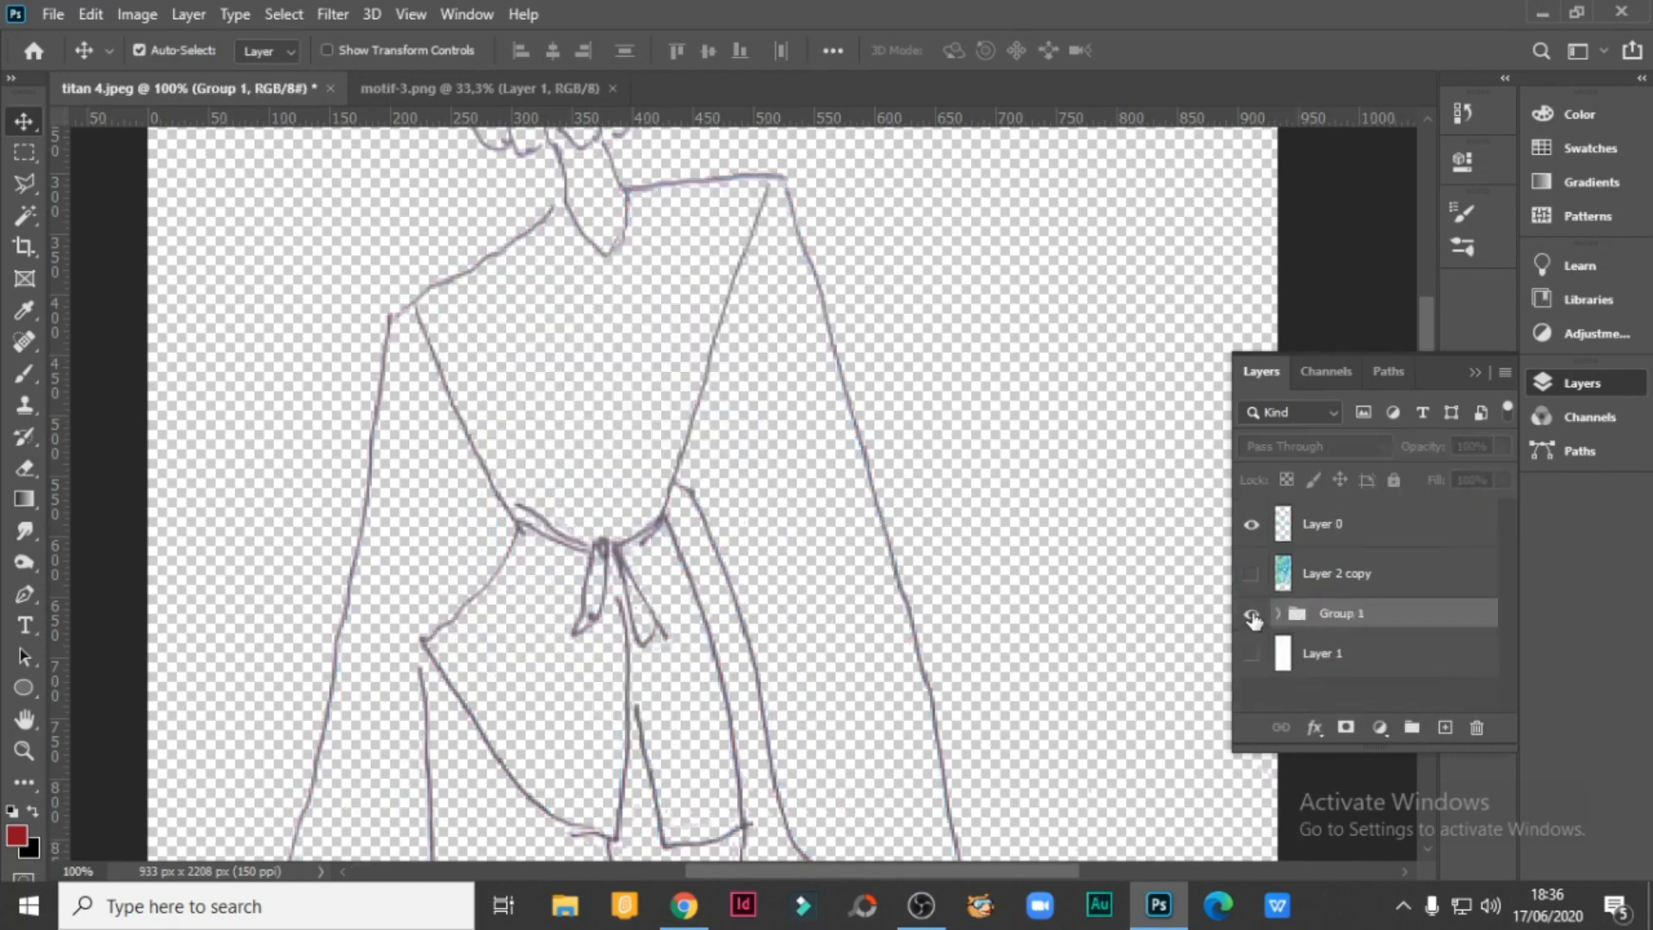
left_click(1252, 616)
left_click(1252, 616)
left_click(1252, 617)
Rename the group of patterned garment layers as "baju atasan".
double_click(1339, 613)
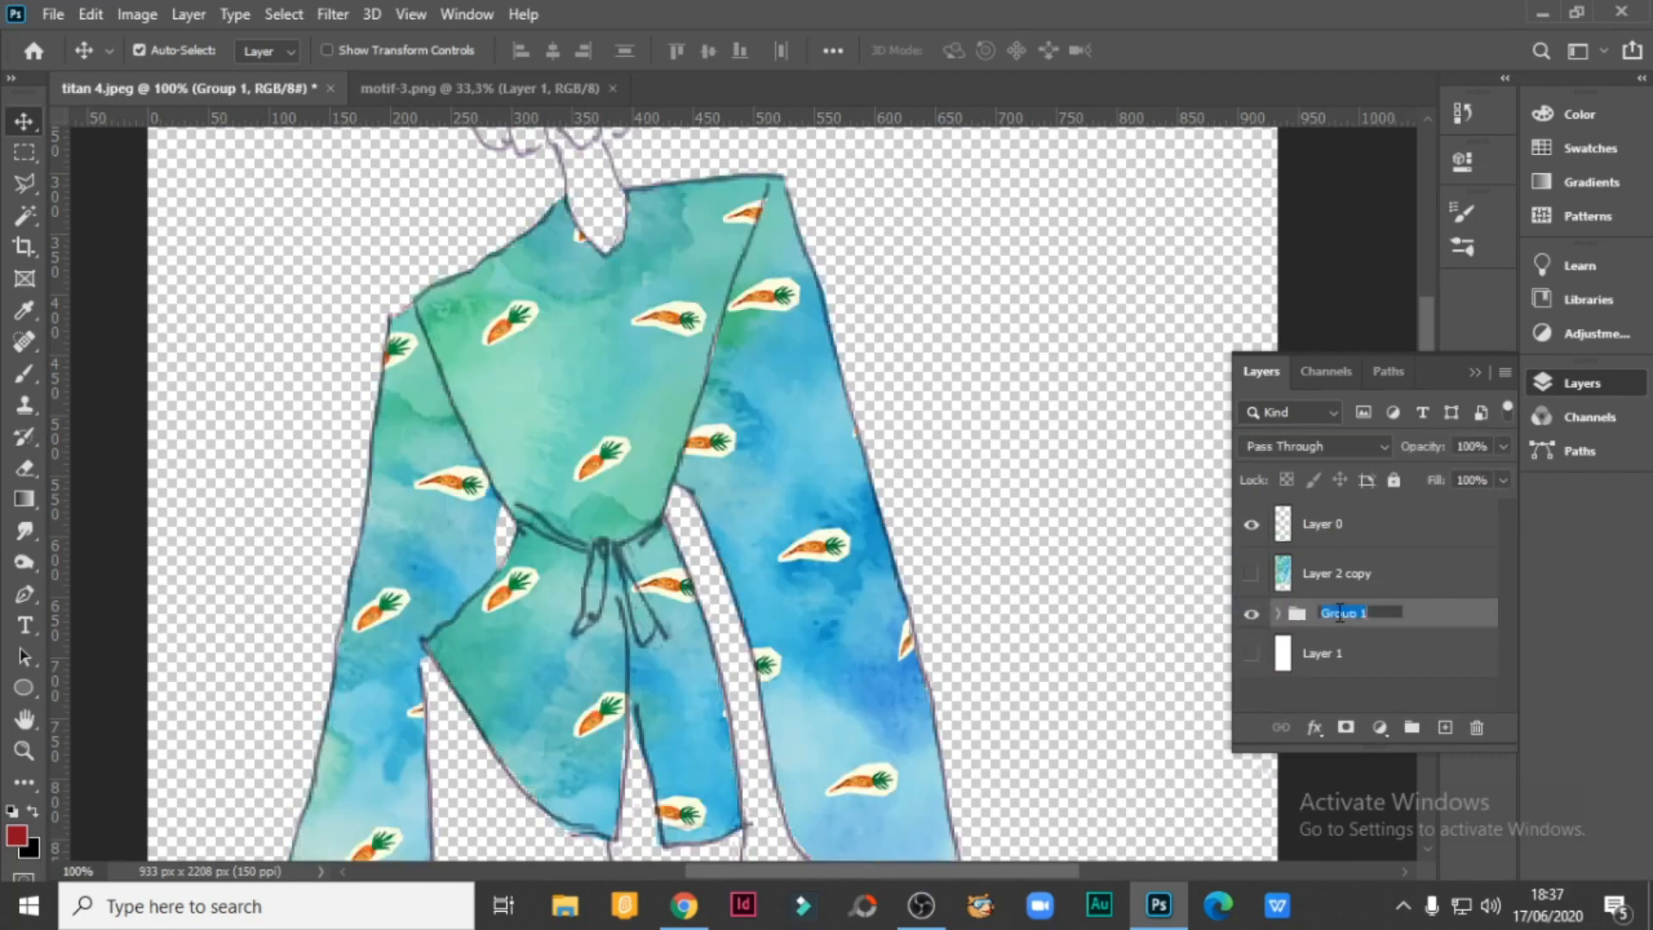
type("baju atasan")
left_click(1381, 690)
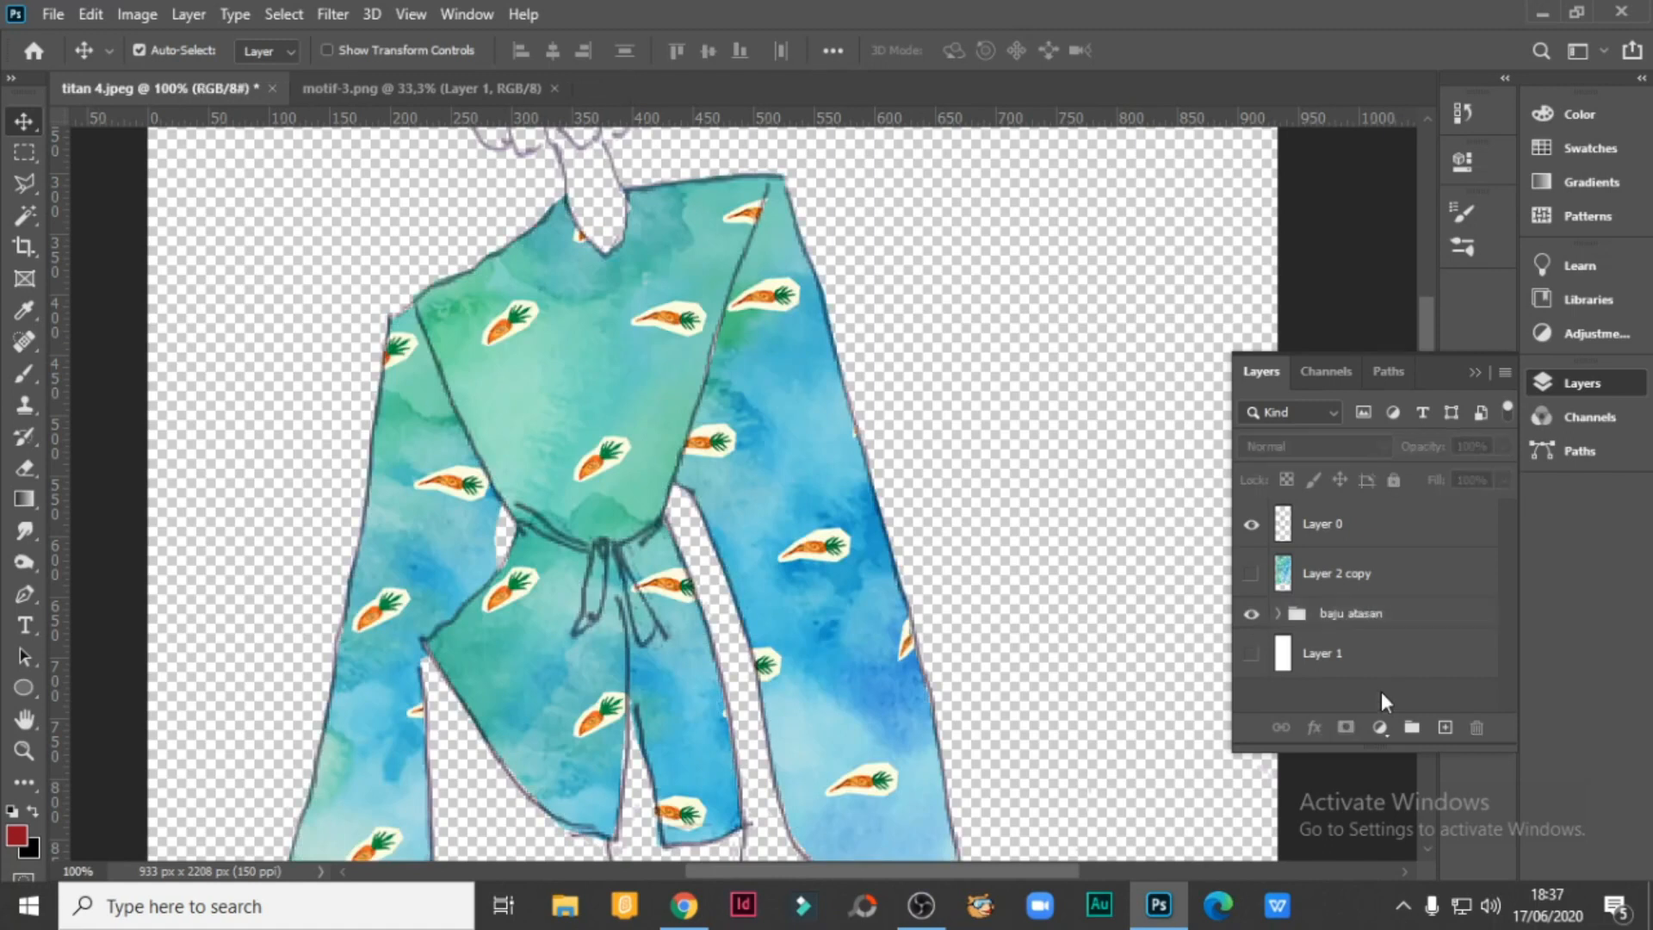
Toggle the baju atasan group's visibility, review the layers inside it, and collapse it again.
left_click(1251, 614)
left_click(1251, 614)
left_click(1277, 614)
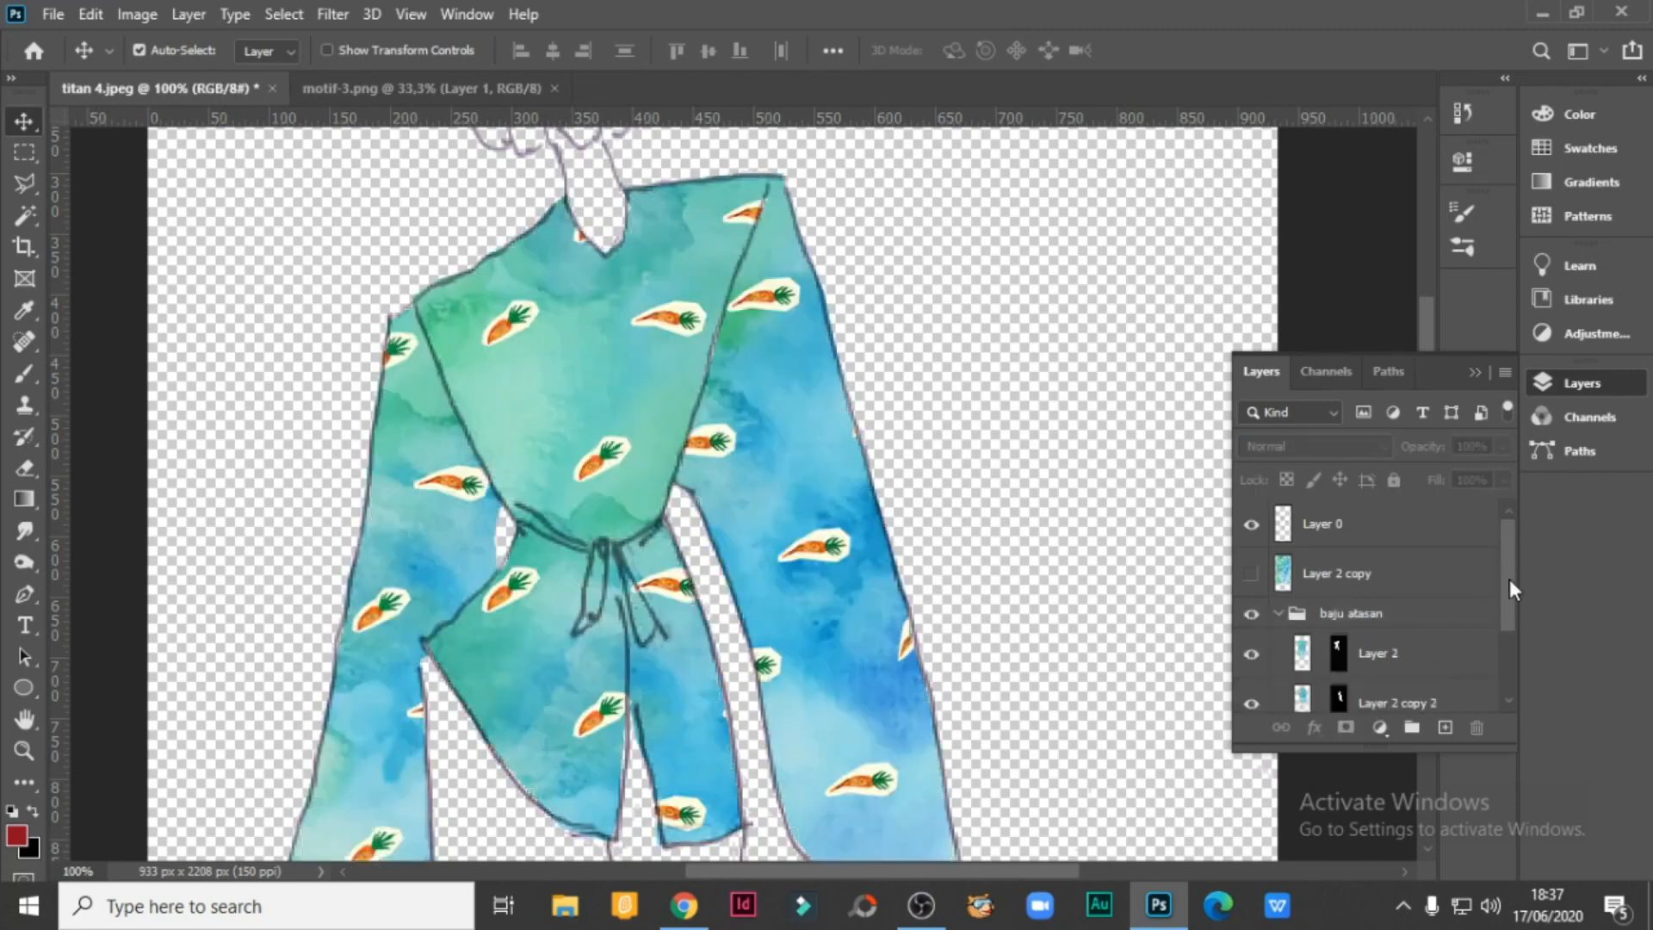
scroll(1510, 591, "down", 3)
scroll(1512, 582, "up", 2)
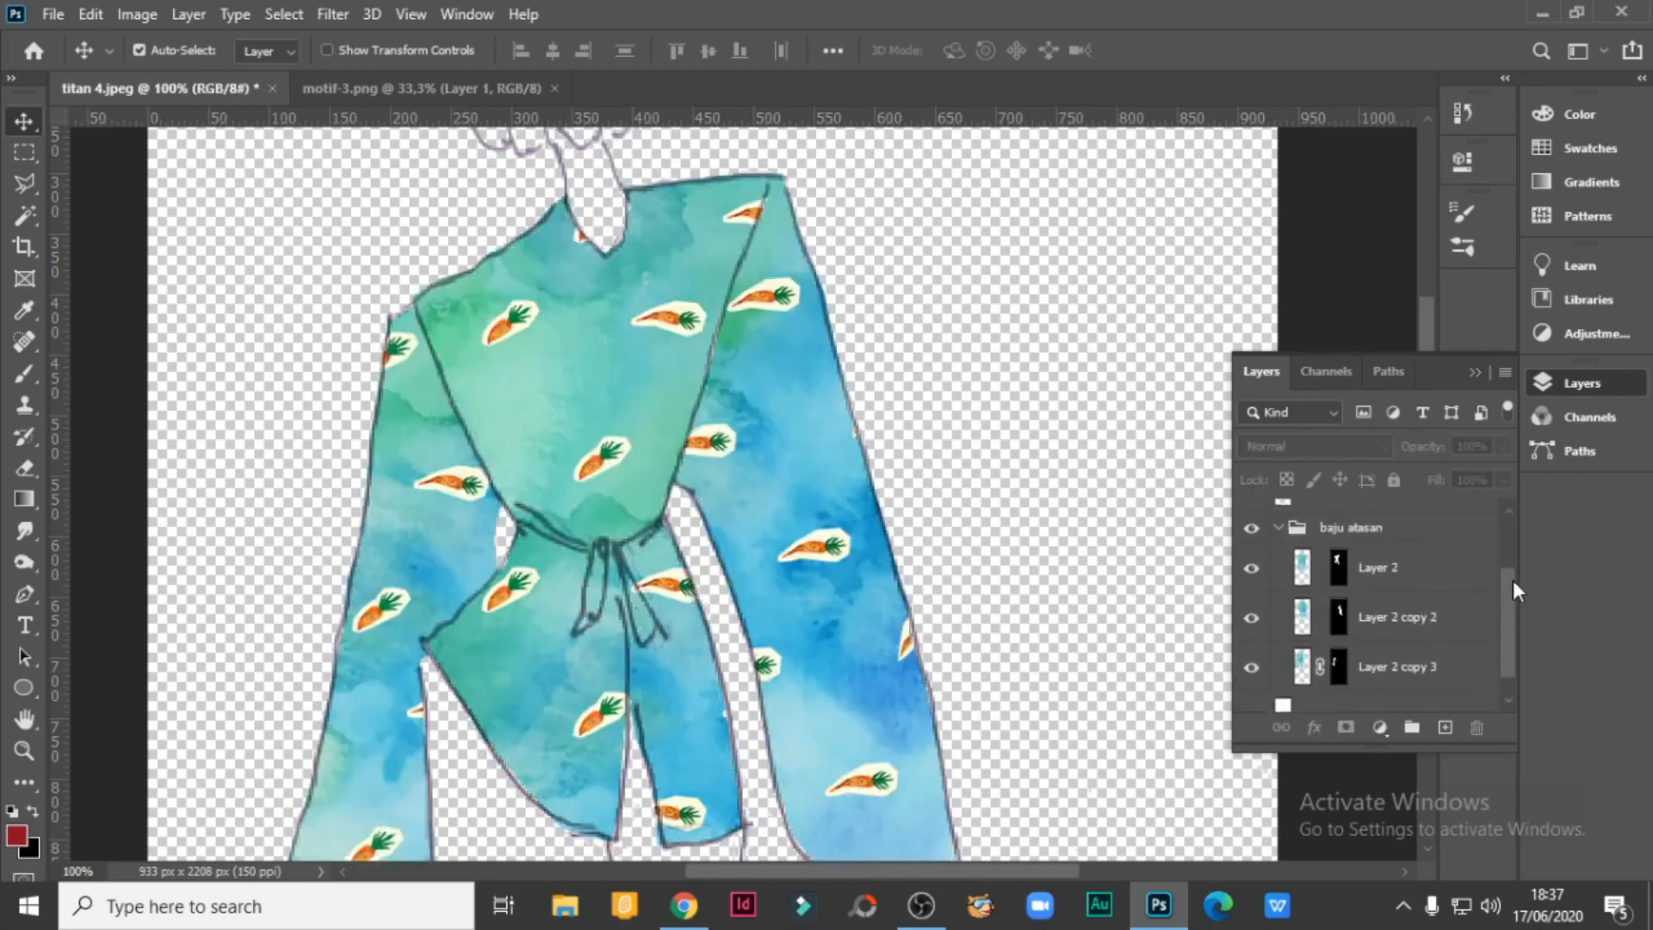
left_click(1278, 571)
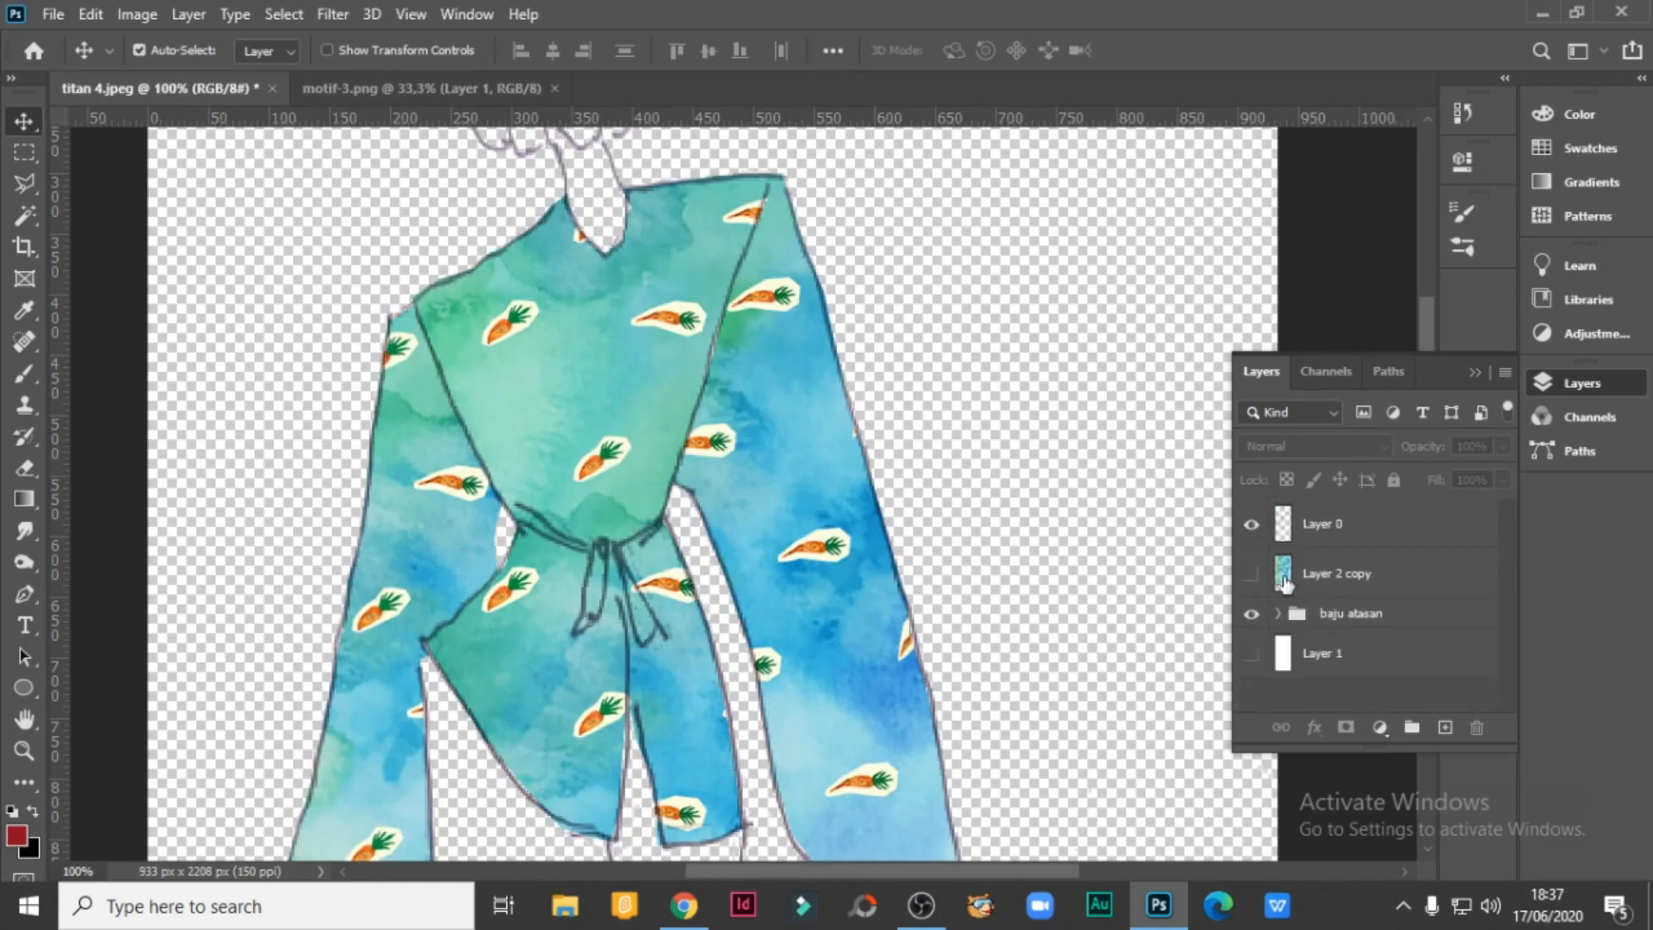
Duplicate the baju atasan group and hide the original group.
left_click(24, 750)
left_click(707, 532, "alt")
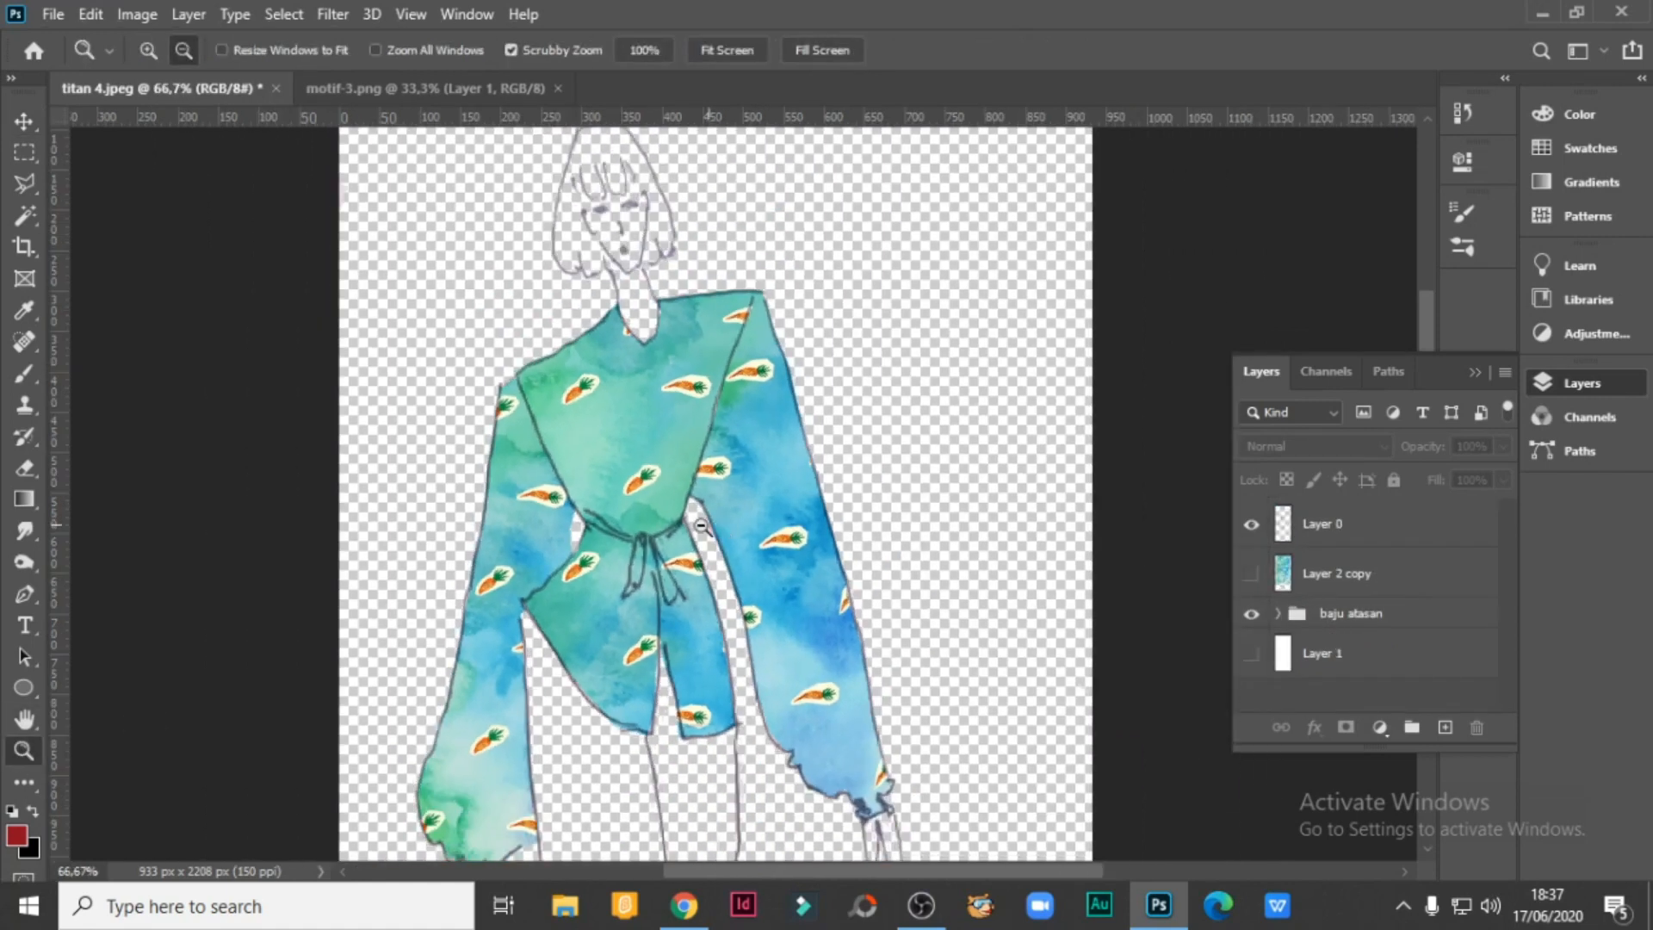
left_click(25, 719)
left_click_drag(602, 516, 595, 430)
left_click(24, 121)
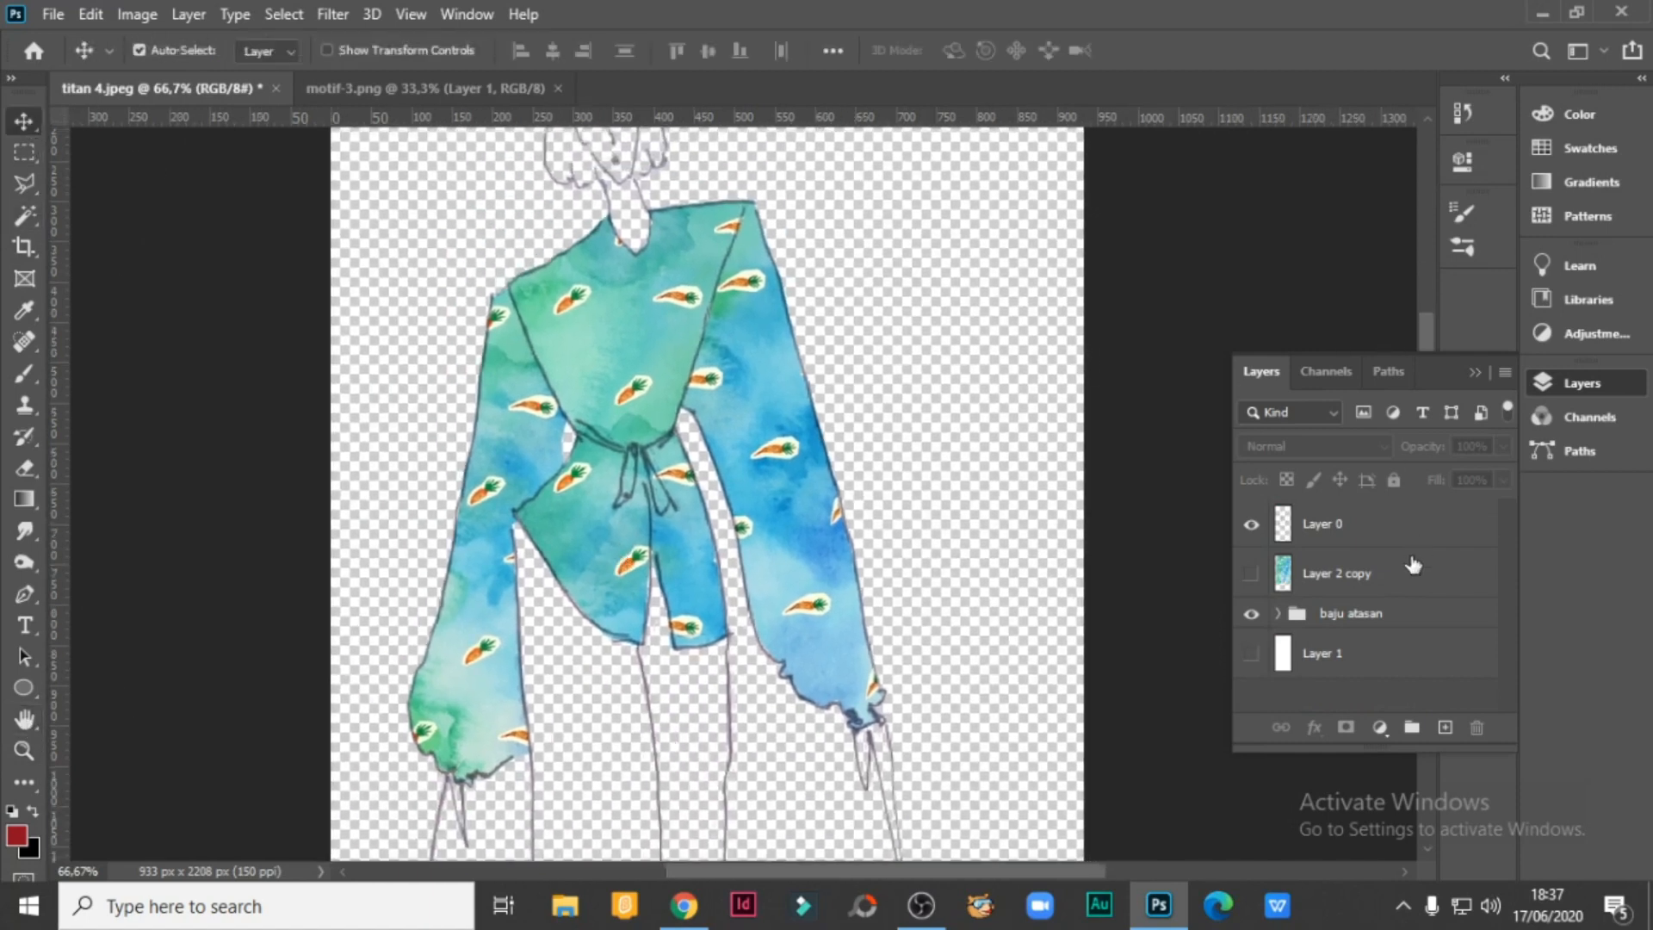
left_click_drag(1299, 620, 1445, 731)
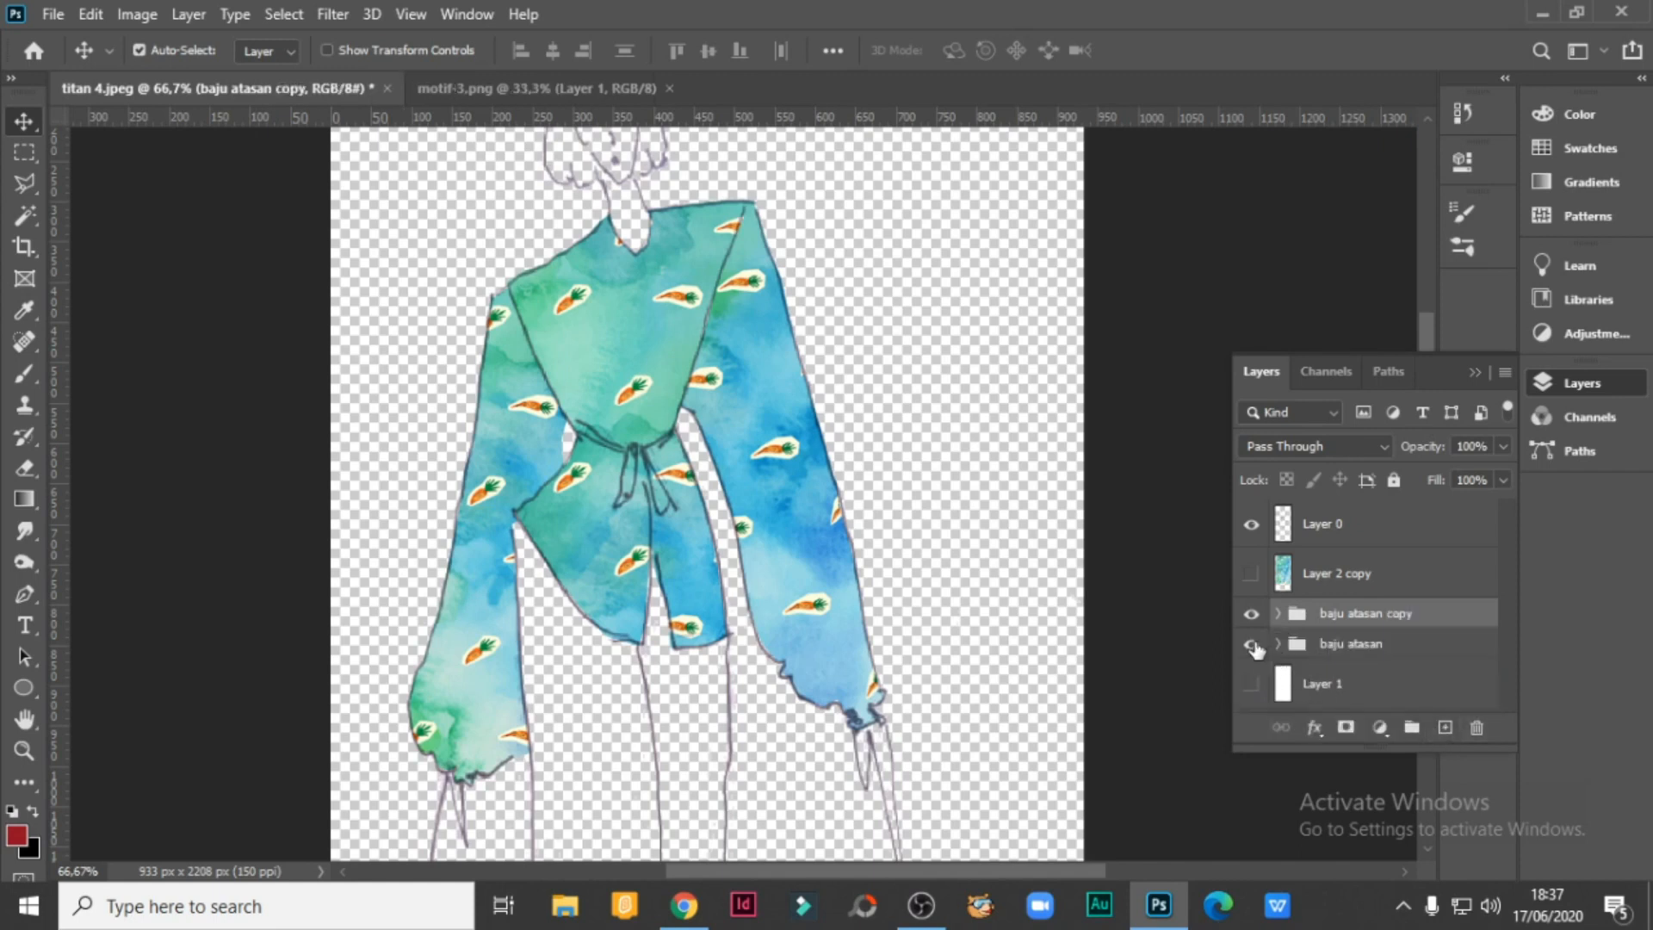
left_click(1251, 645)
Merge the three masked pattern layers inside the baju atasan copy group into one layer.
left_click(1277, 614)
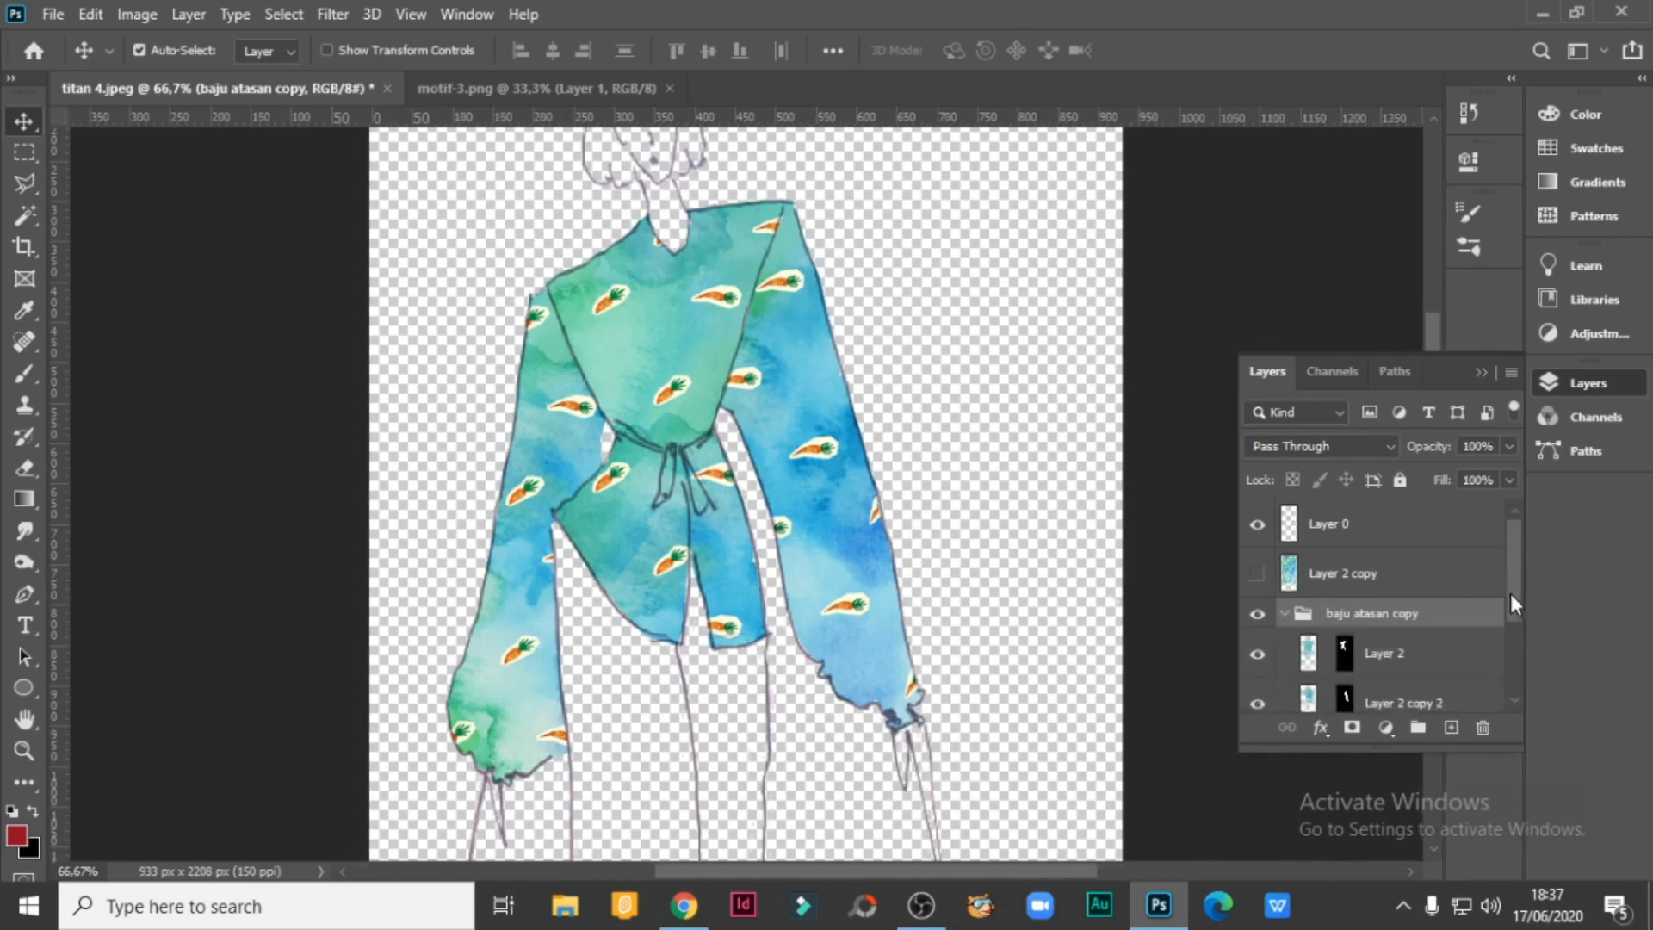
scroll(1516, 602, "down", 3)
left_click(1307, 633)
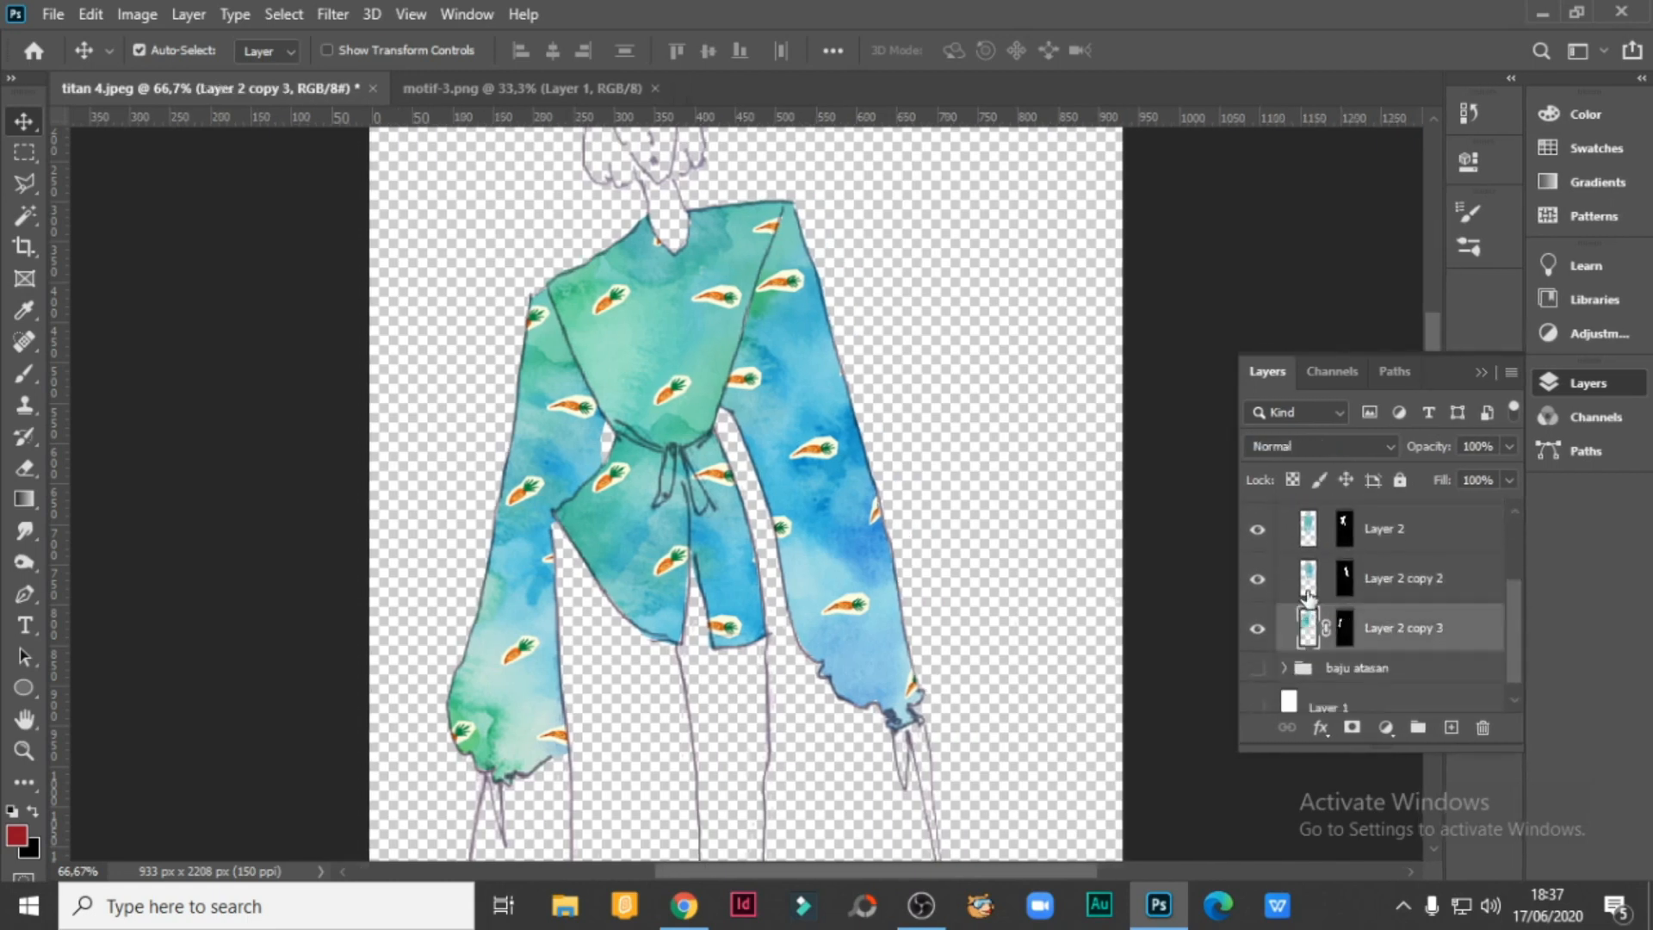
left_click(1306, 568, "shift")
left_click(1306, 531, "shift")
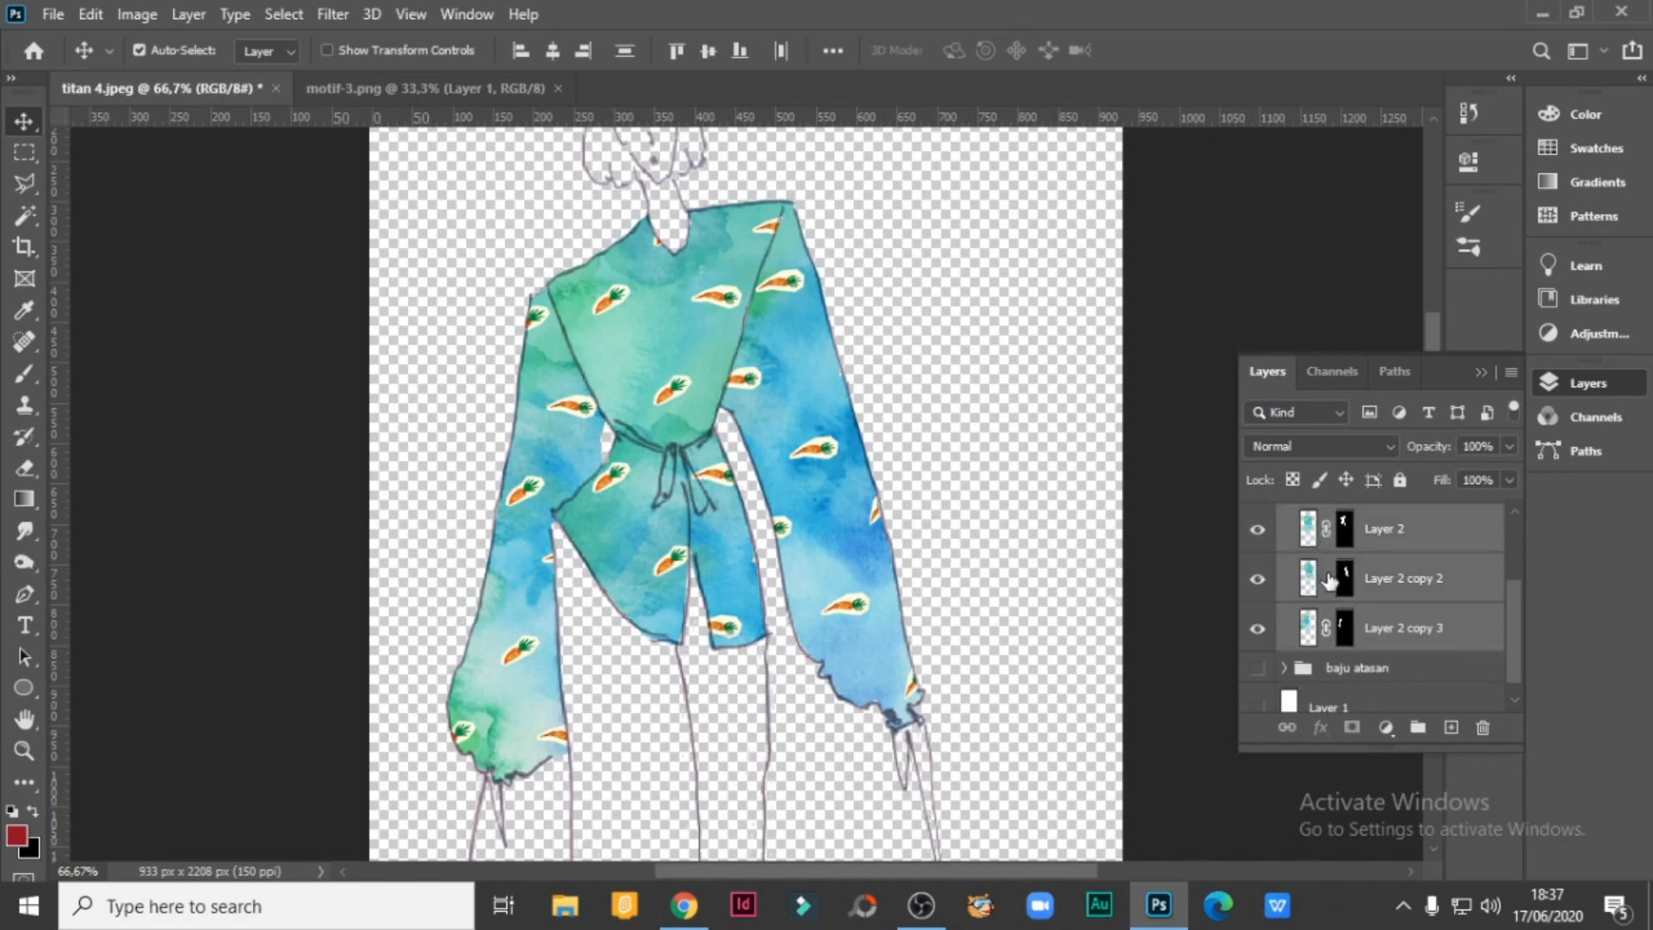
left_click_drag(1512, 620, 1516, 592)
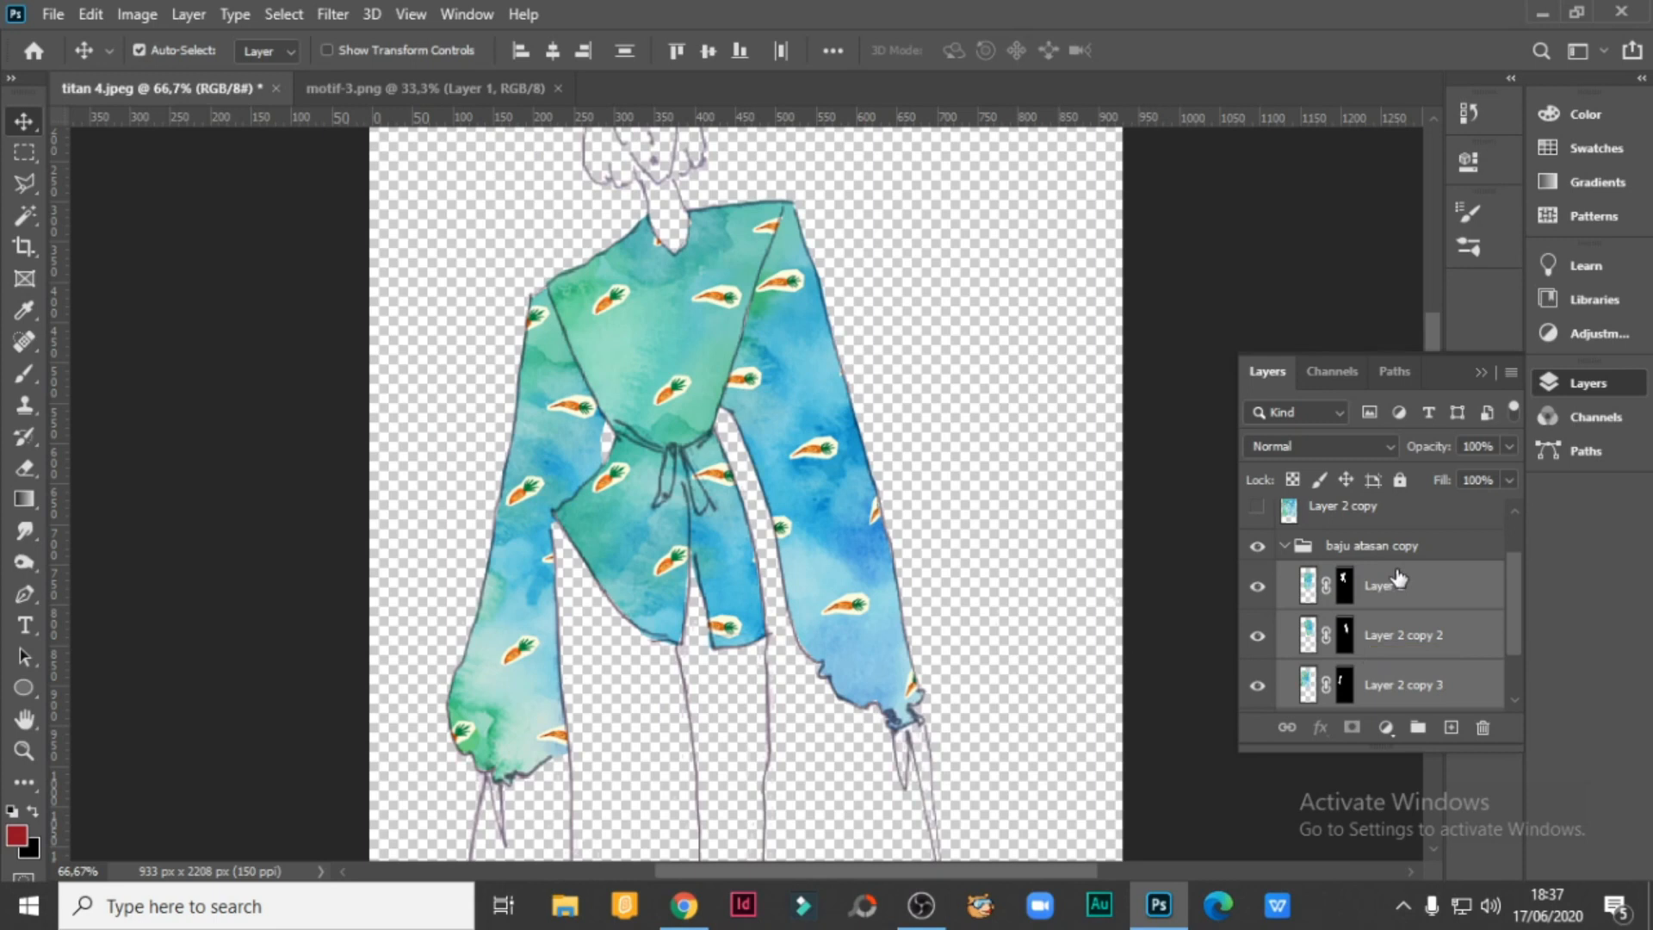
key("ctrl+e")
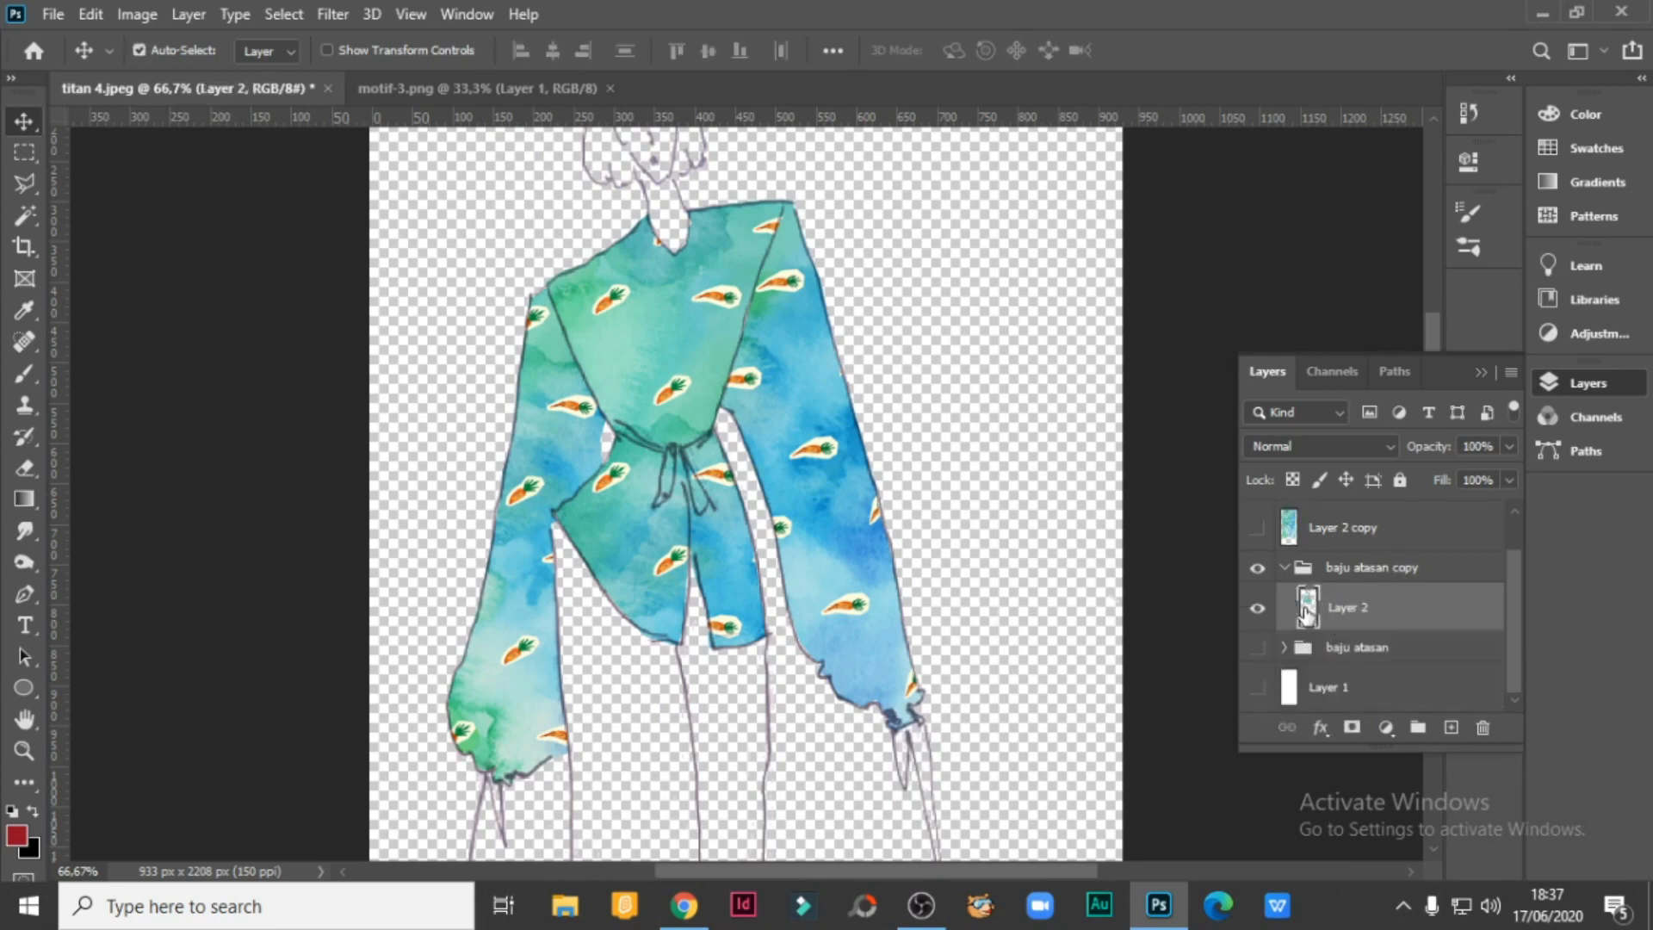
Move the merged Layer 2 out of the baju atasan copy group and delete the emptied group.
left_click_drag(1307, 613, 1317, 551)
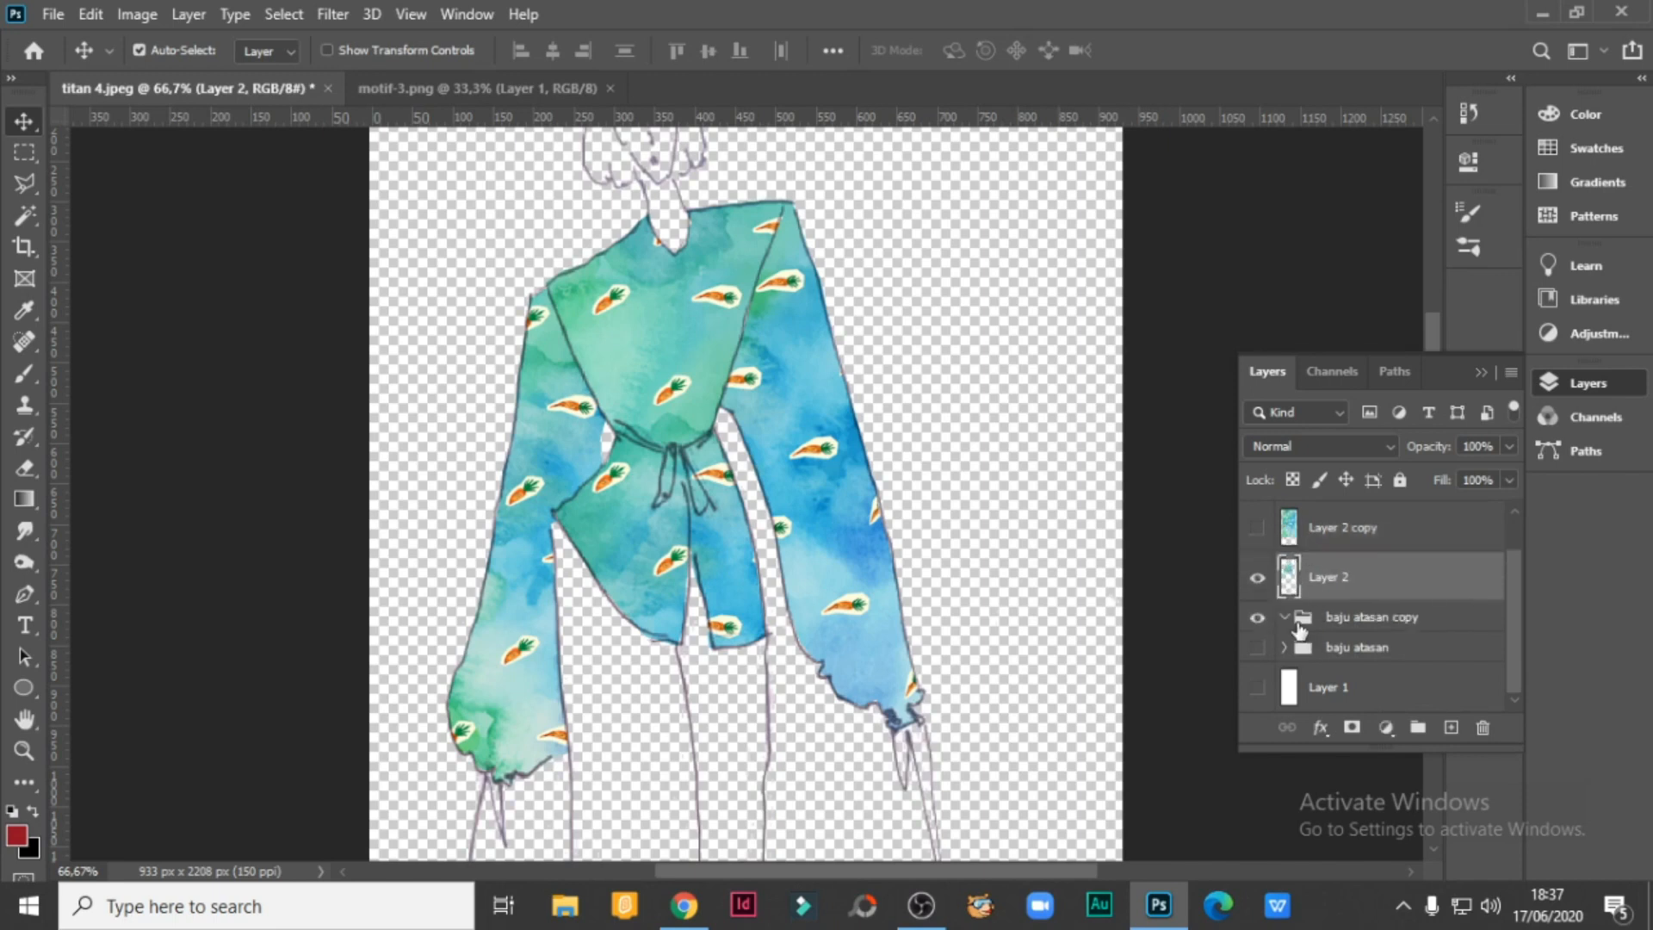
left_click(1285, 618)
left_click(1307, 625)
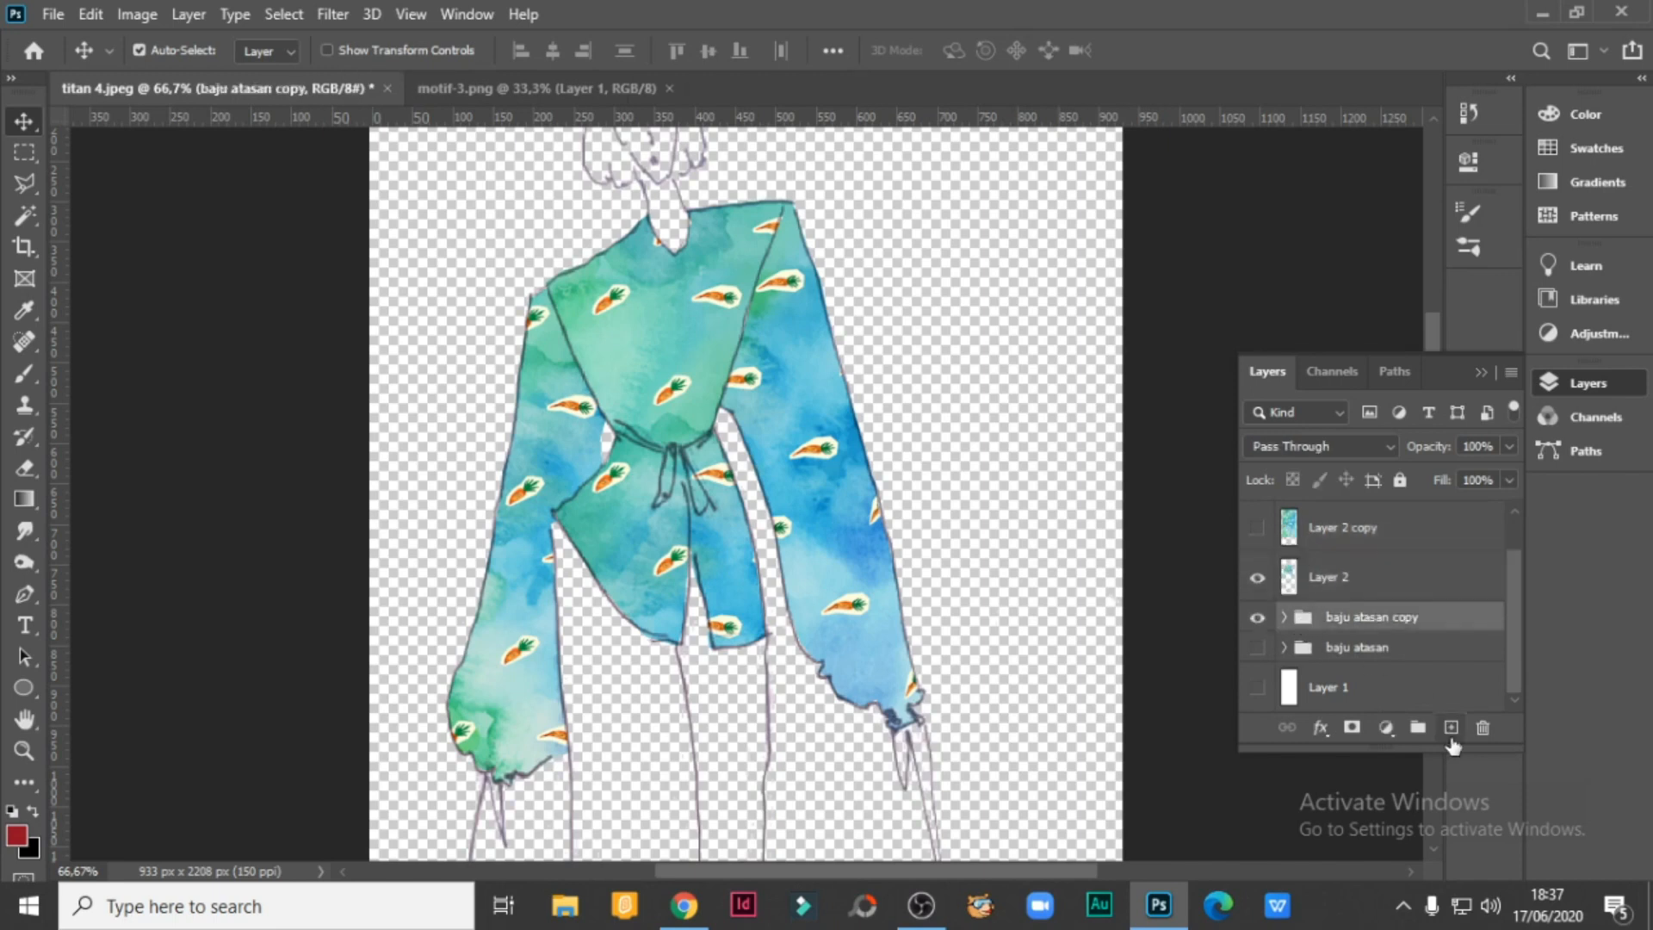
left_click(1476, 728)
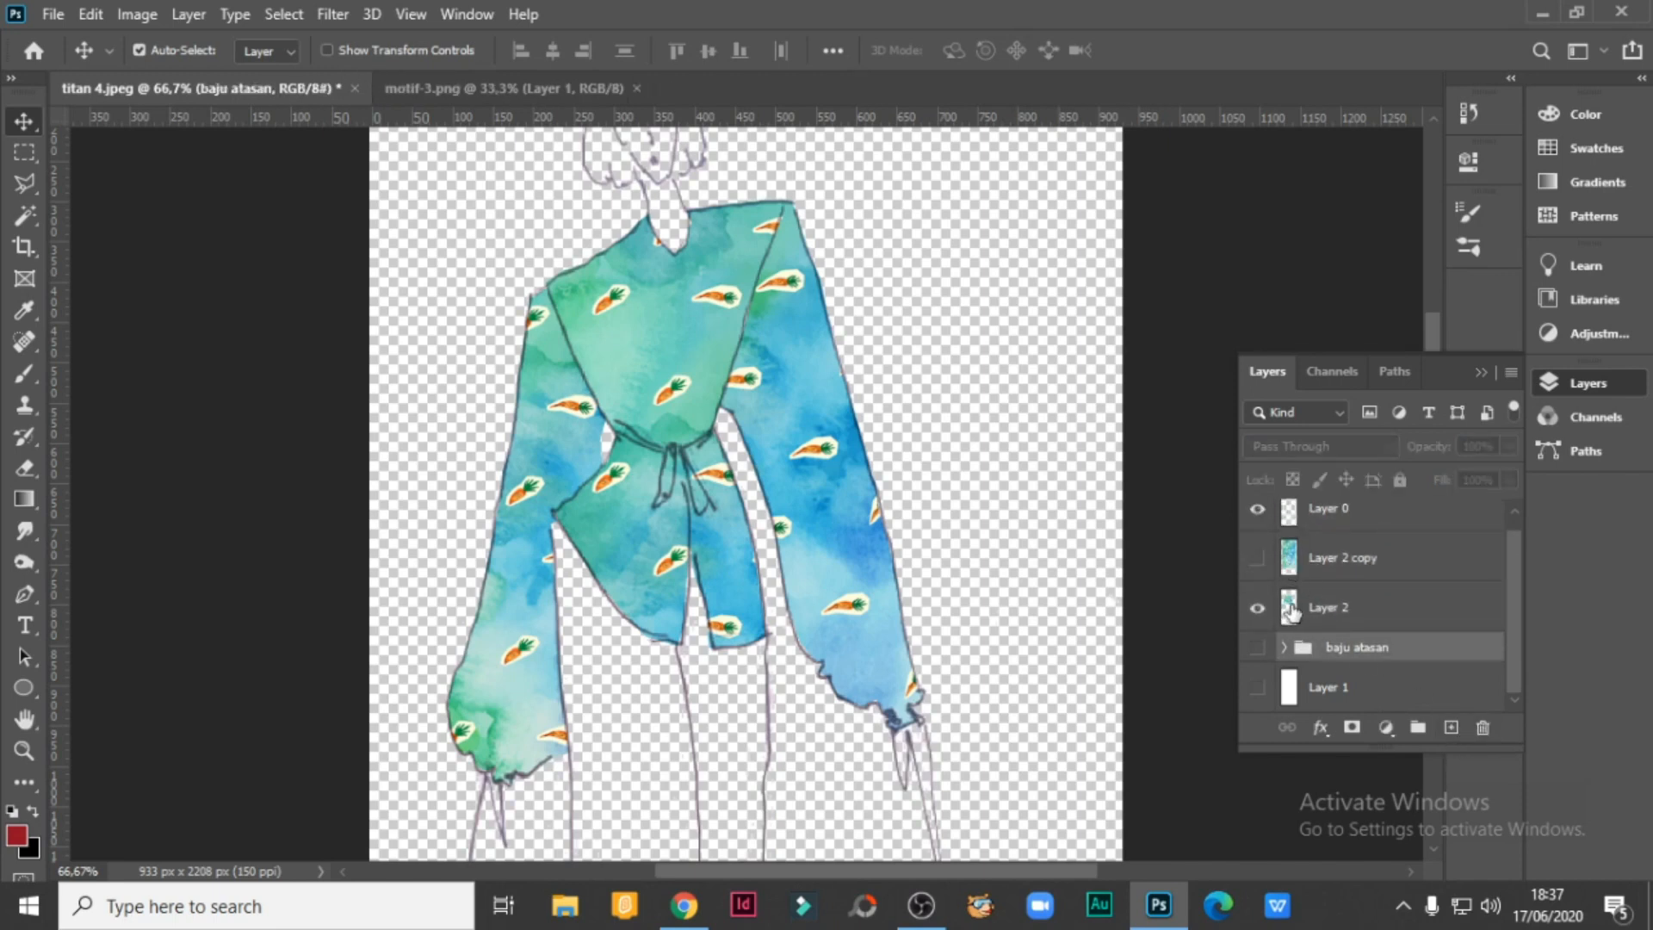
Select the merged Layer 2 and toggle its visibility off and on to check the garment parts it contains.
left_click(1295, 613)
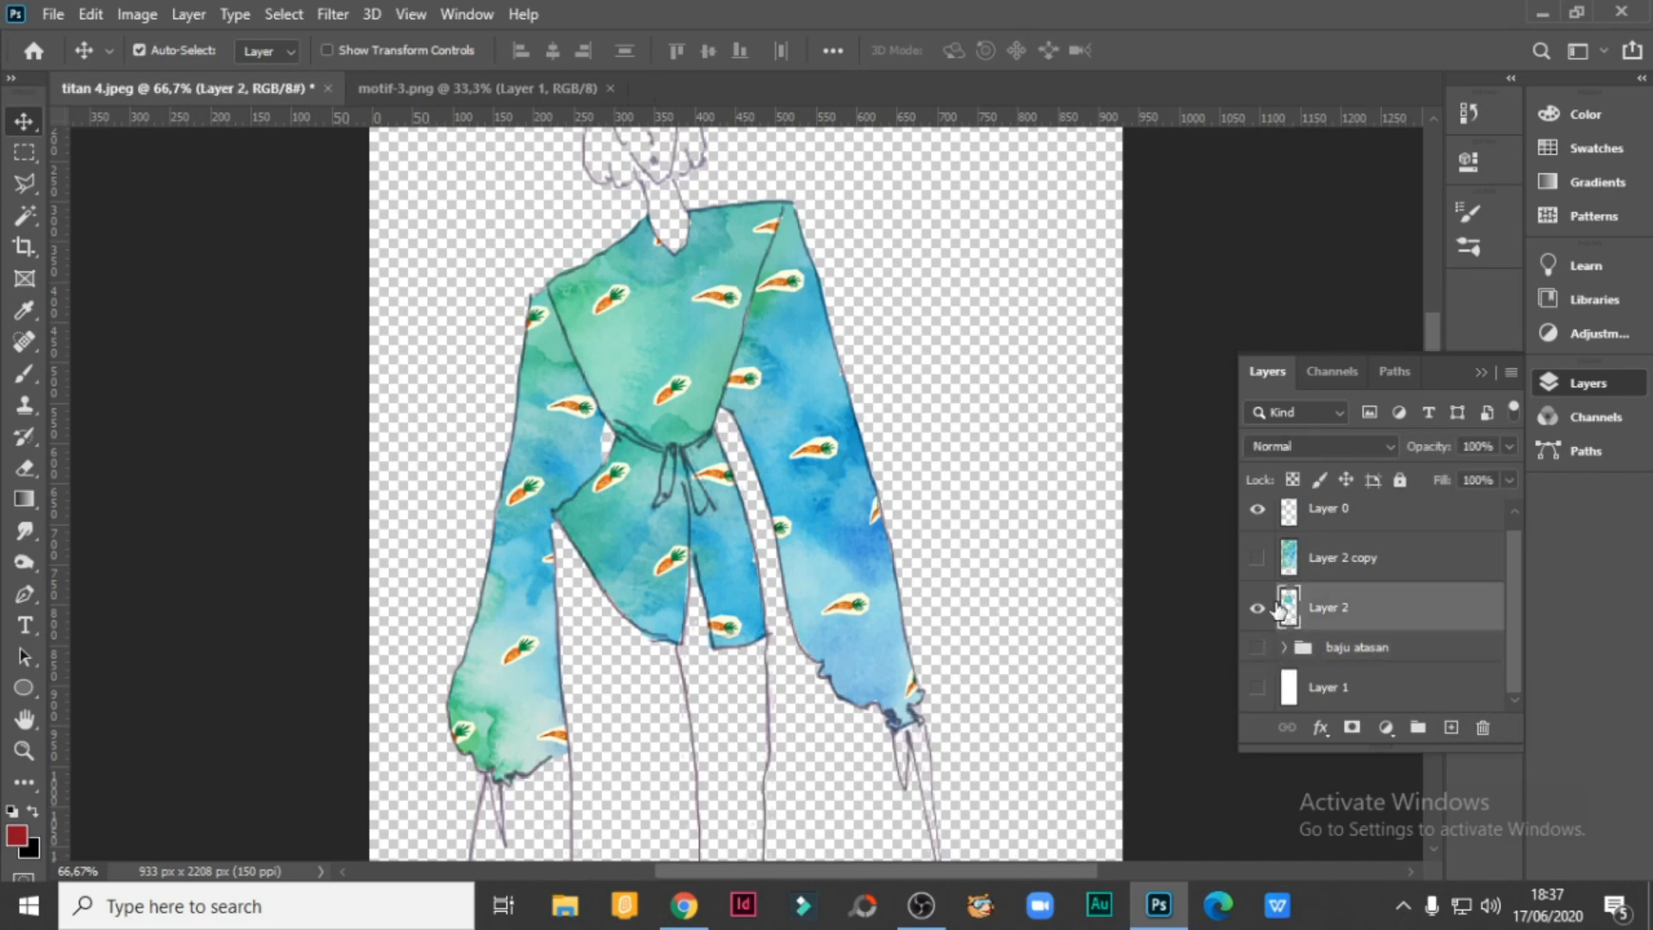
left_click(1258, 608)
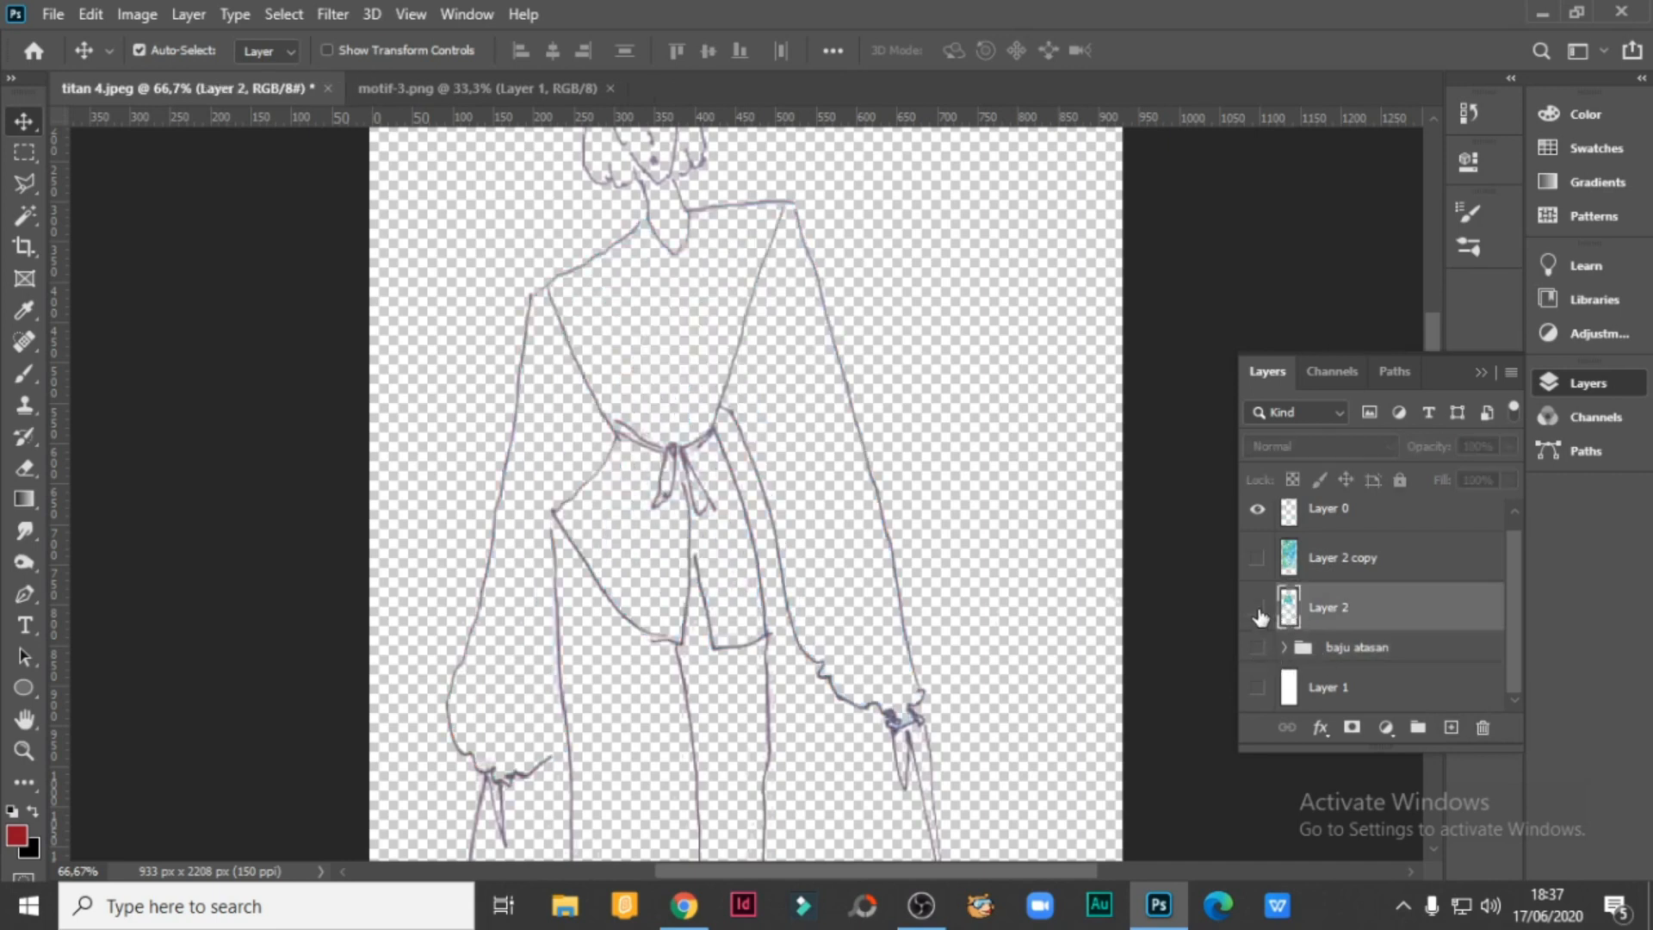
left_click(1258, 608)
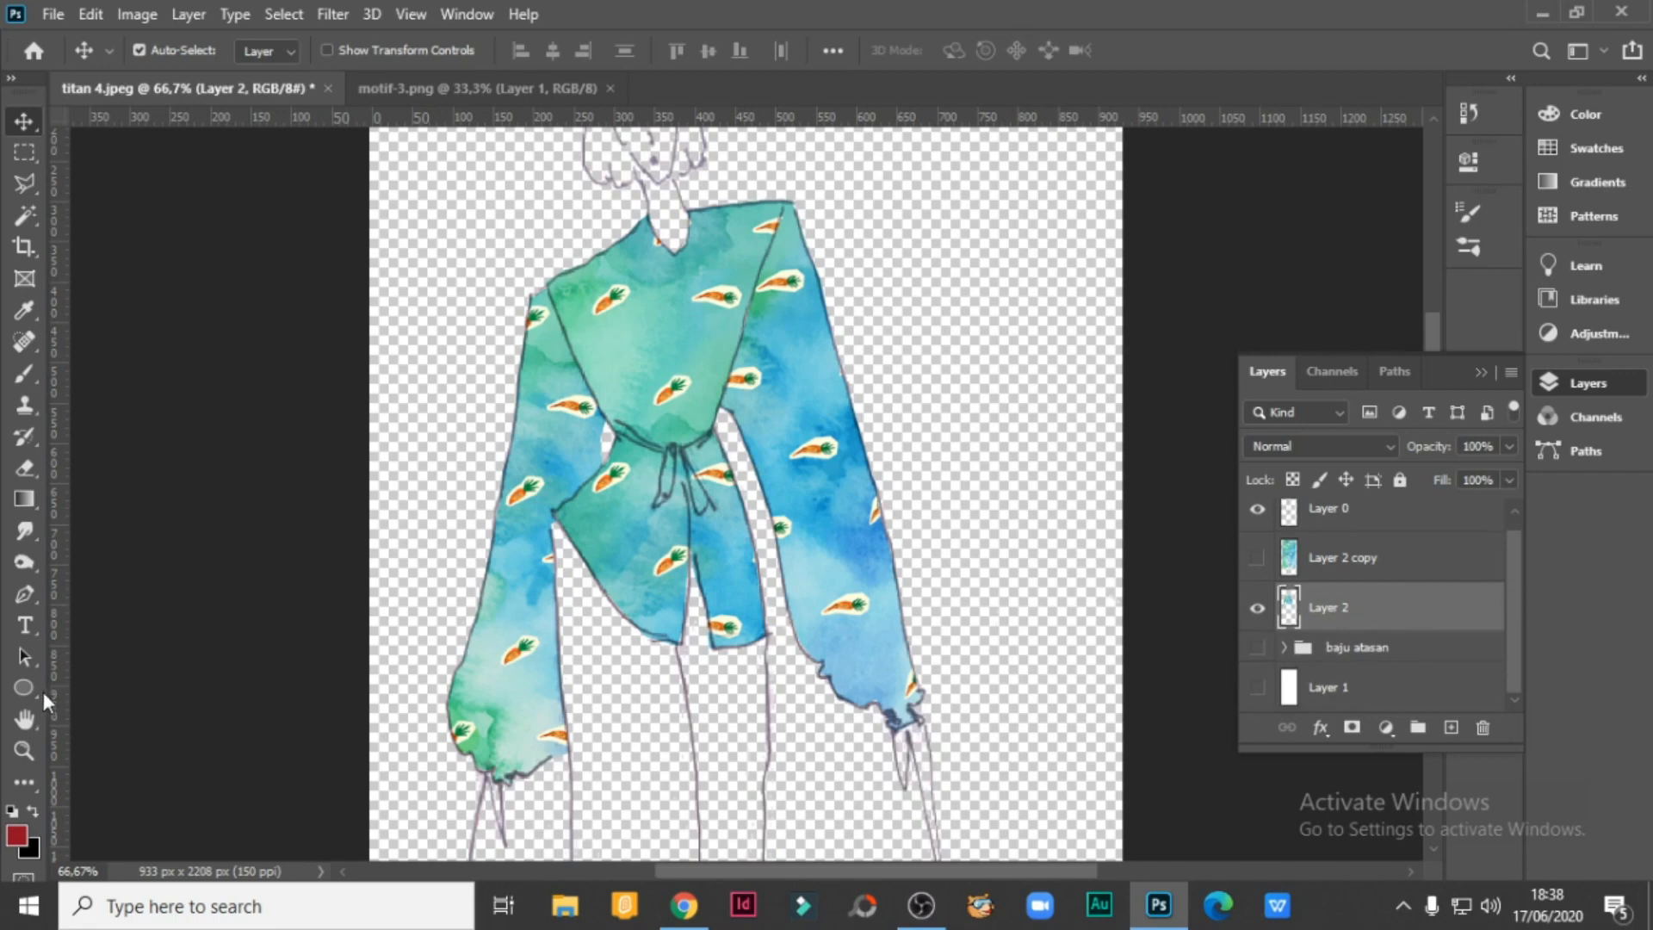
Darken the inner elbow area of the left sleeve beside the waist using the Burn tool with a 60 px brush.
left_click(23, 750)
left_click(592, 428)
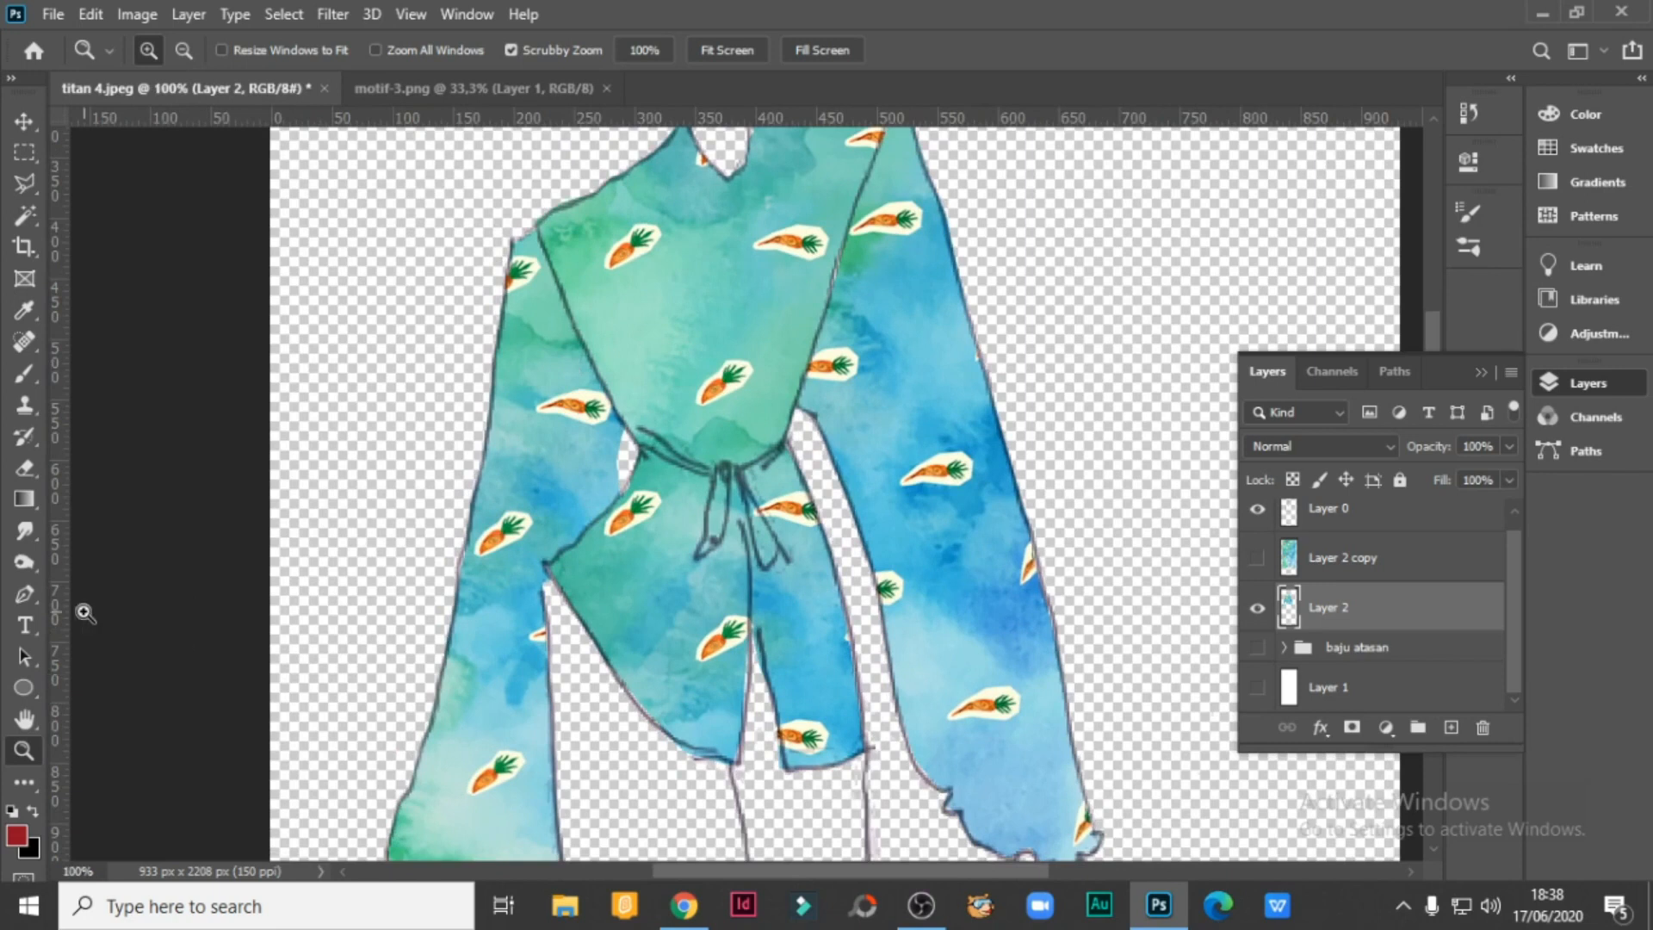
left_click(29, 561)
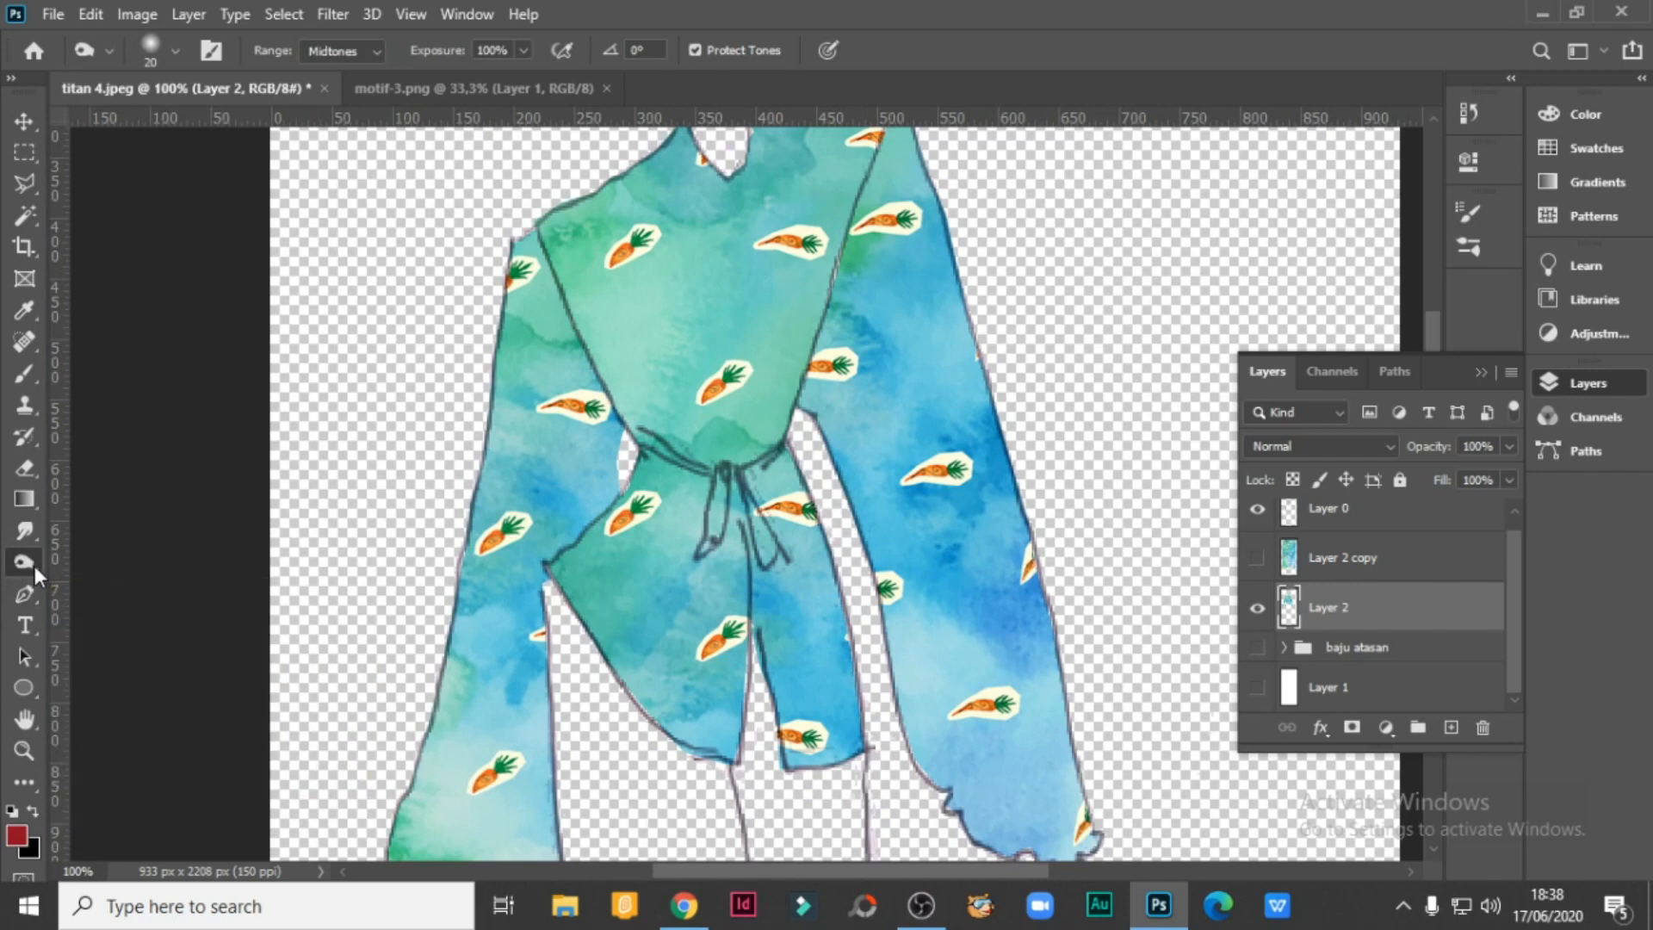
right_click(35, 565)
left_click(100, 584)
key("bracketright")
key("bracketright")
key("bracketright")
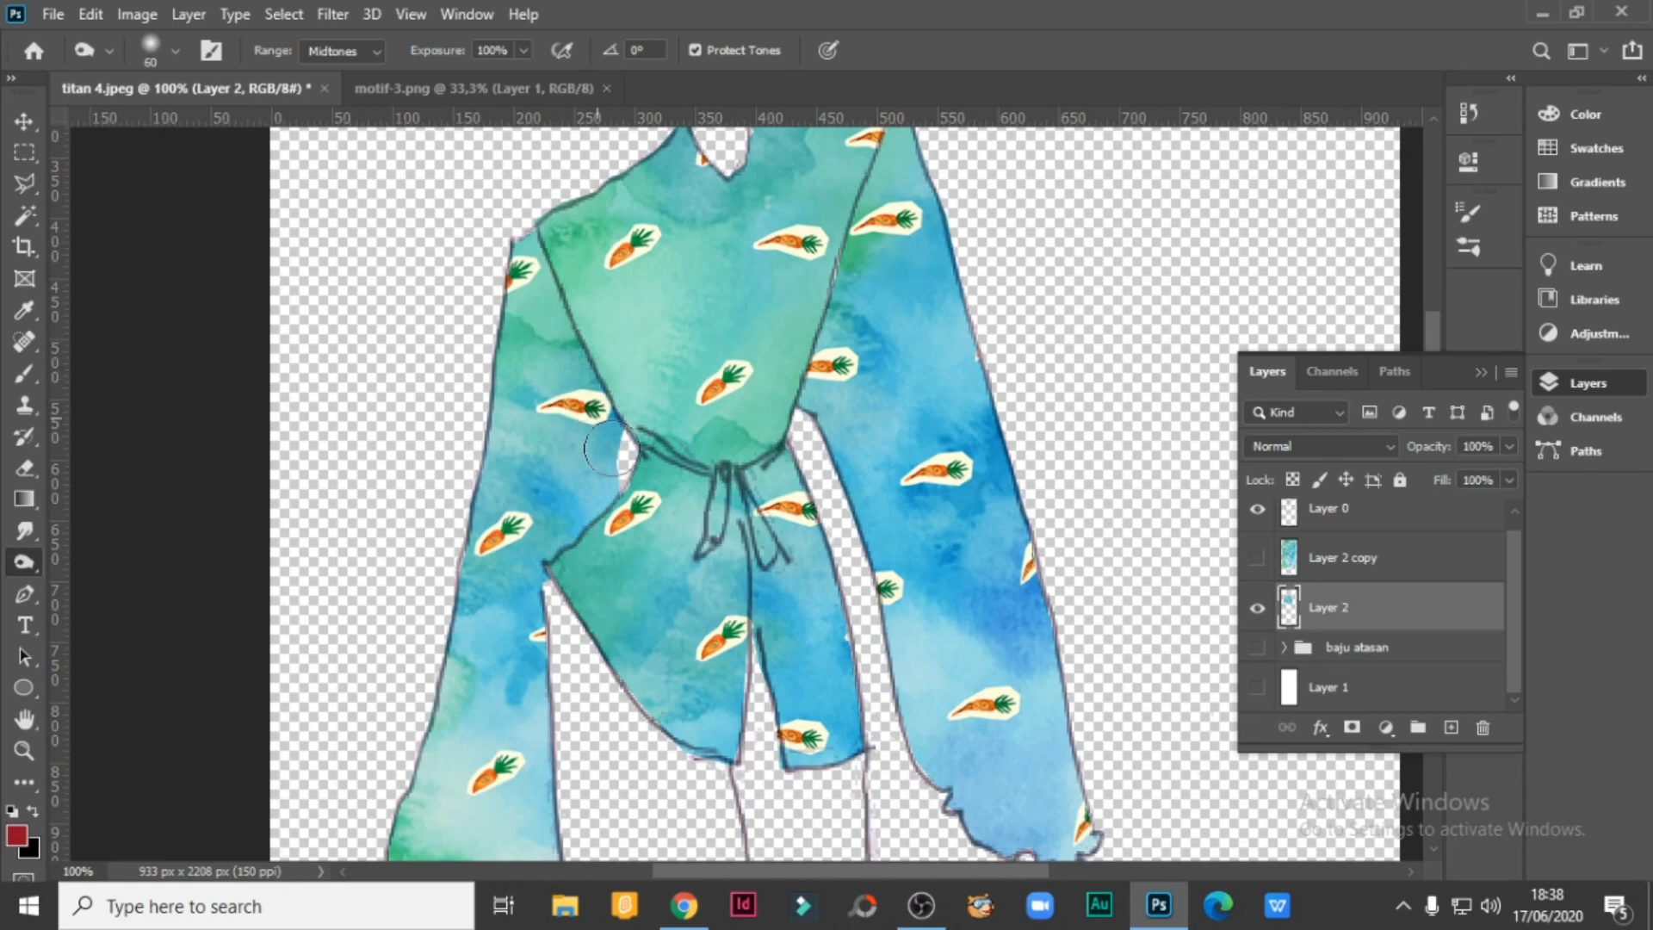
mouse_move(572, 390)
left_mouse_down()
mouse_move(556, 297)
mouse_move(614, 430)
mouse_move(599, 503)
mouse_move(613, 462)
left_mouse_up()
Burn shadows along the rest of the left sleeve, from the shoulder down to the gathered cuff.
scroll(613, 461, "down", 5)
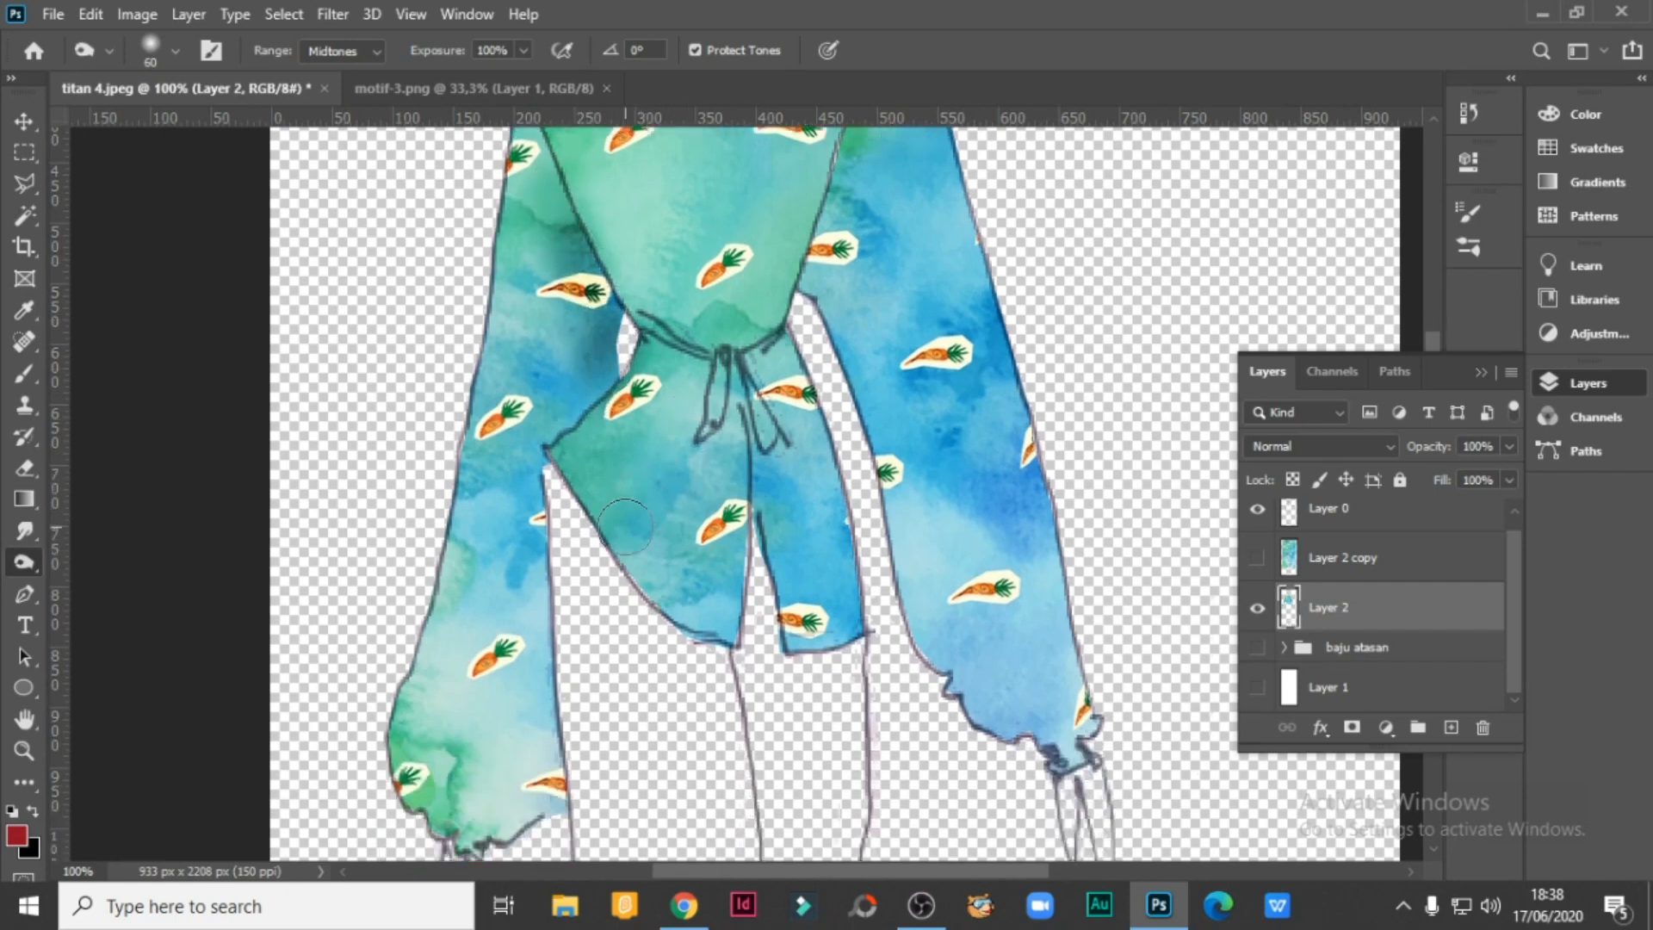
mouse_move(543, 370)
left_mouse_down()
mouse_move(538, 406)
mouse_move(558, 370)
mouse_move(544, 377)
mouse_move(555, 732)
mouse_move(524, 731)
mouse_move(558, 579)
mouse_move(544, 433)
mouse_move(523, 675)
mouse_move(491, 762)
mouse_move(532, 676)
mouse_move(400, 518)
mouse_move(415, 547)
mouse_move(455, 473)
mouse_move(456, 531)
mouse_move(386, 619)
mouse_move(452, 388)
mouse_move(464, 417)
mouse_move(417, 716)
mouse_move(404, 643)
mouse_move(439, 736)
left_mouse_up()
left_click_drag(445, 635, 458, 538)
scroll(723, 368, "up", 4)
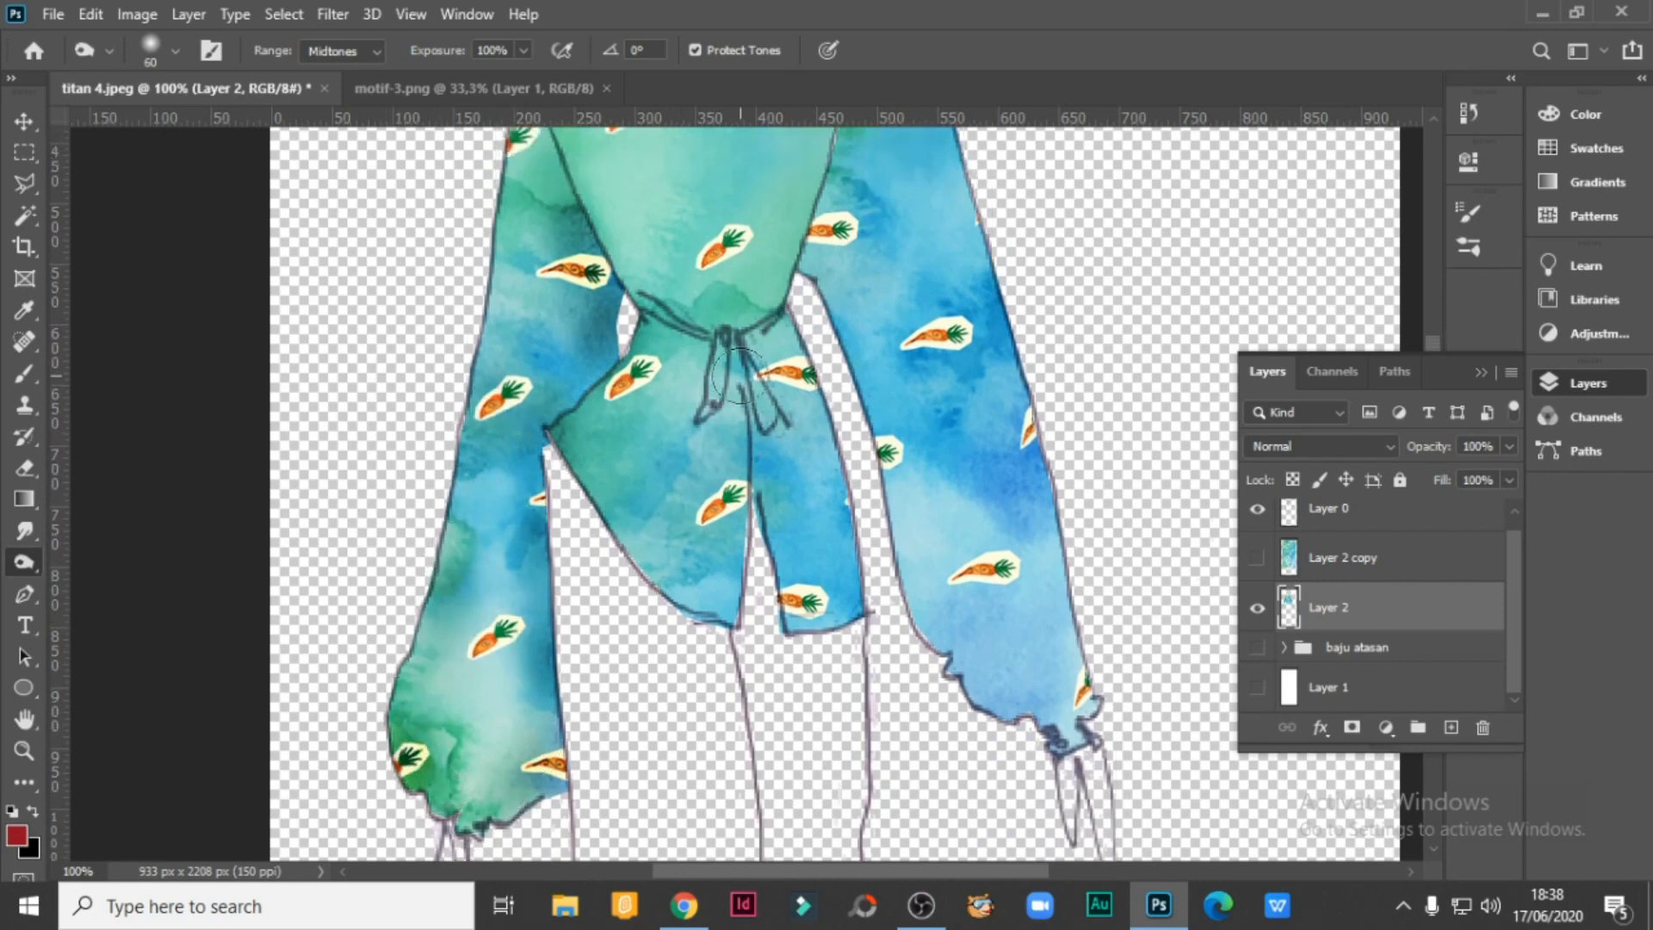
left_click_drag(529, 263, 441, 696)
mouse_move(560, 321)
left_mouse_down()
mouse_move(562, 355)
mouse_move(532, 232)
mouse_move(601, 435)
mouse_move(600, 540)
left_mouse_up()
Burn shadows along the right sleeve, from the shoulder seam down both edges towards the cuff.
scroll(887, 508, "up", 1)
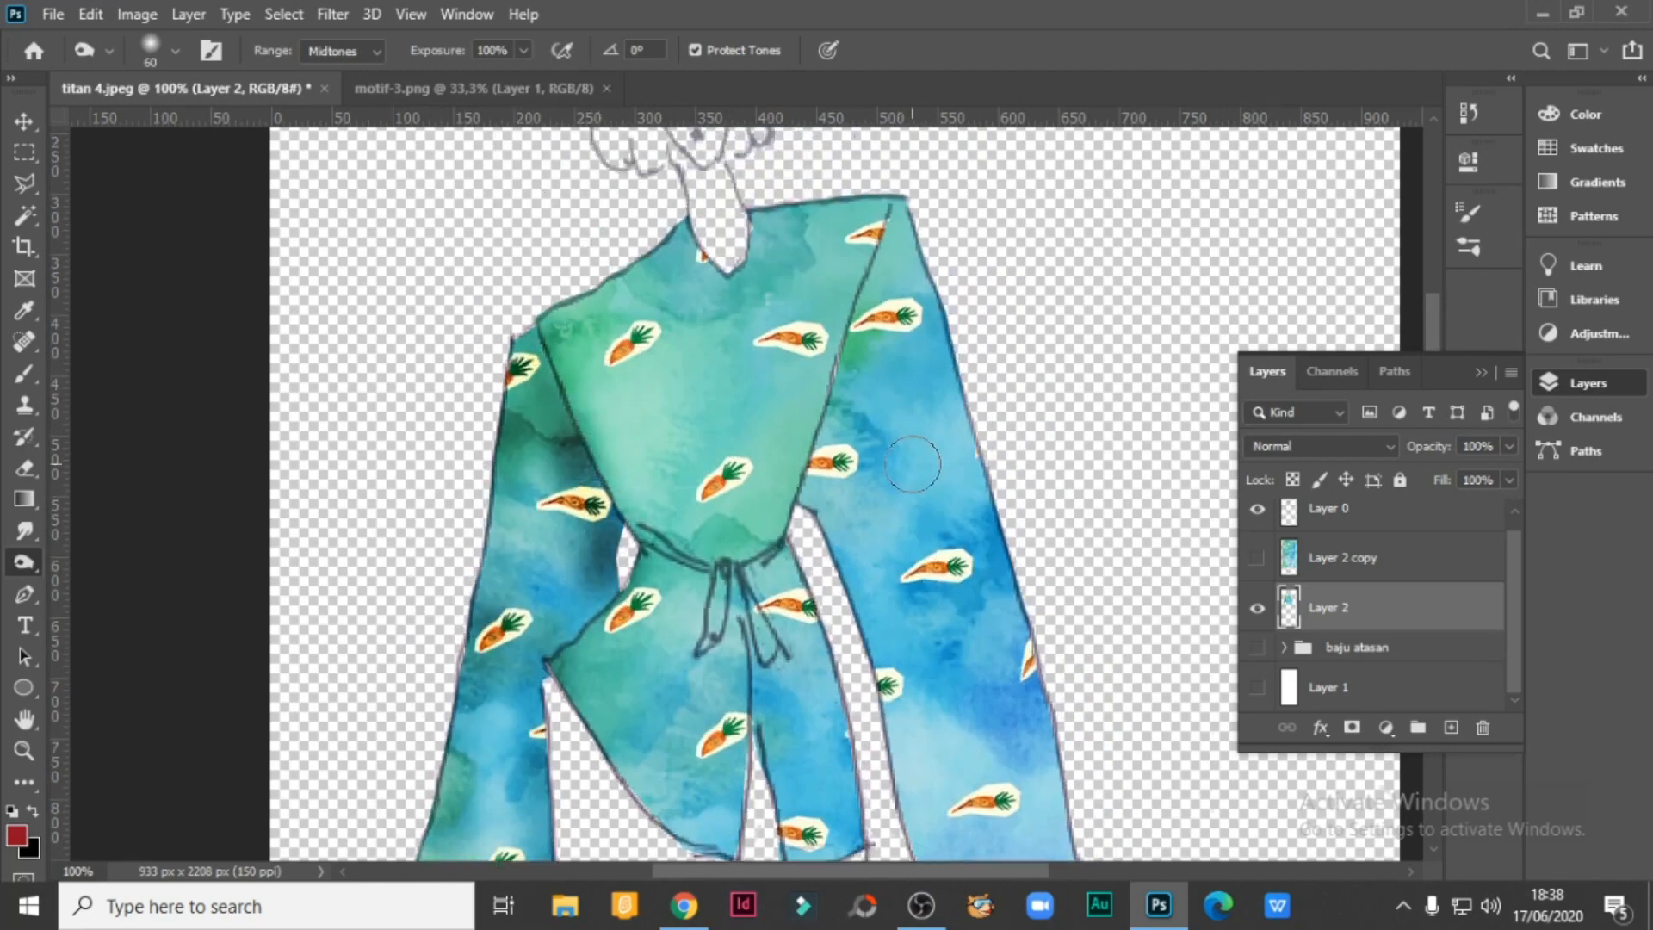
mouse_move(925, 194)
left_mouse_down()
mouse_move(868, 327)
mouse_move(940, 276)
mouse_move(908, 253)
mouse_move(914, 228)
mouse_move(960, 389)
mouse_move(901, 376)
mouse_move(918, 336)
mouse_move(821, 471)
mouse_move(838, 597)
mouse_move(852, 427)
mouse_move(1003, 620)
mouse_move(878, 396)
mouse_move(862, 433)
mouse_move(971, 466)
mouse_move(892, 328)
mouse_move(976, 443)
mouse_move(911, 368)
mouse_move(867, 564)
mouse_move(920, 728)
mouse_move(879, 642)
mouse_move(874, 729)
mouse_move(836, 566)
mouse_move(898, 858)
mouse_move(1019, 688)
mouse_move(1019, 652)
mouse_move(927, 595)
mouse_move(901, 555)
mouse_move(935, 701)
mouse_move(900, 608)
mouse_move(943, 693)
mouse_move(897, 532)
mouse_move(946, 655)
mouse_move(927, 616)
mouse_move(956, 614)
mouse_move(936, 579)
mouse_move(991, 611)
mouse_move(896, 461)
mouse_move(937, 542)
mouse_move(993, 754)
mouse_move(1052, 773)
mouse_move(1094, 751)
mouse_move(1070, 563)
mouse_move(1056, 617)
mouse_move(1081, 732)
mouse_move(1048, 618)
mouse_move(973, 496)
mouse_move(998, 576)
mouse_move(1020, 428)
left_mouse_up()
scroll(1017, 689, "down", 4)
scroll(1020, 429, "up", 3)
mouse_move(1050, 603)
left_mouse_down()
mouse_move(961, 287)
mouse_move(1027, 484)
mouse_move(959, 353)
mouse_move(1034, 696)
left_mouse_up()
scroll(758, 459, "up", 3)
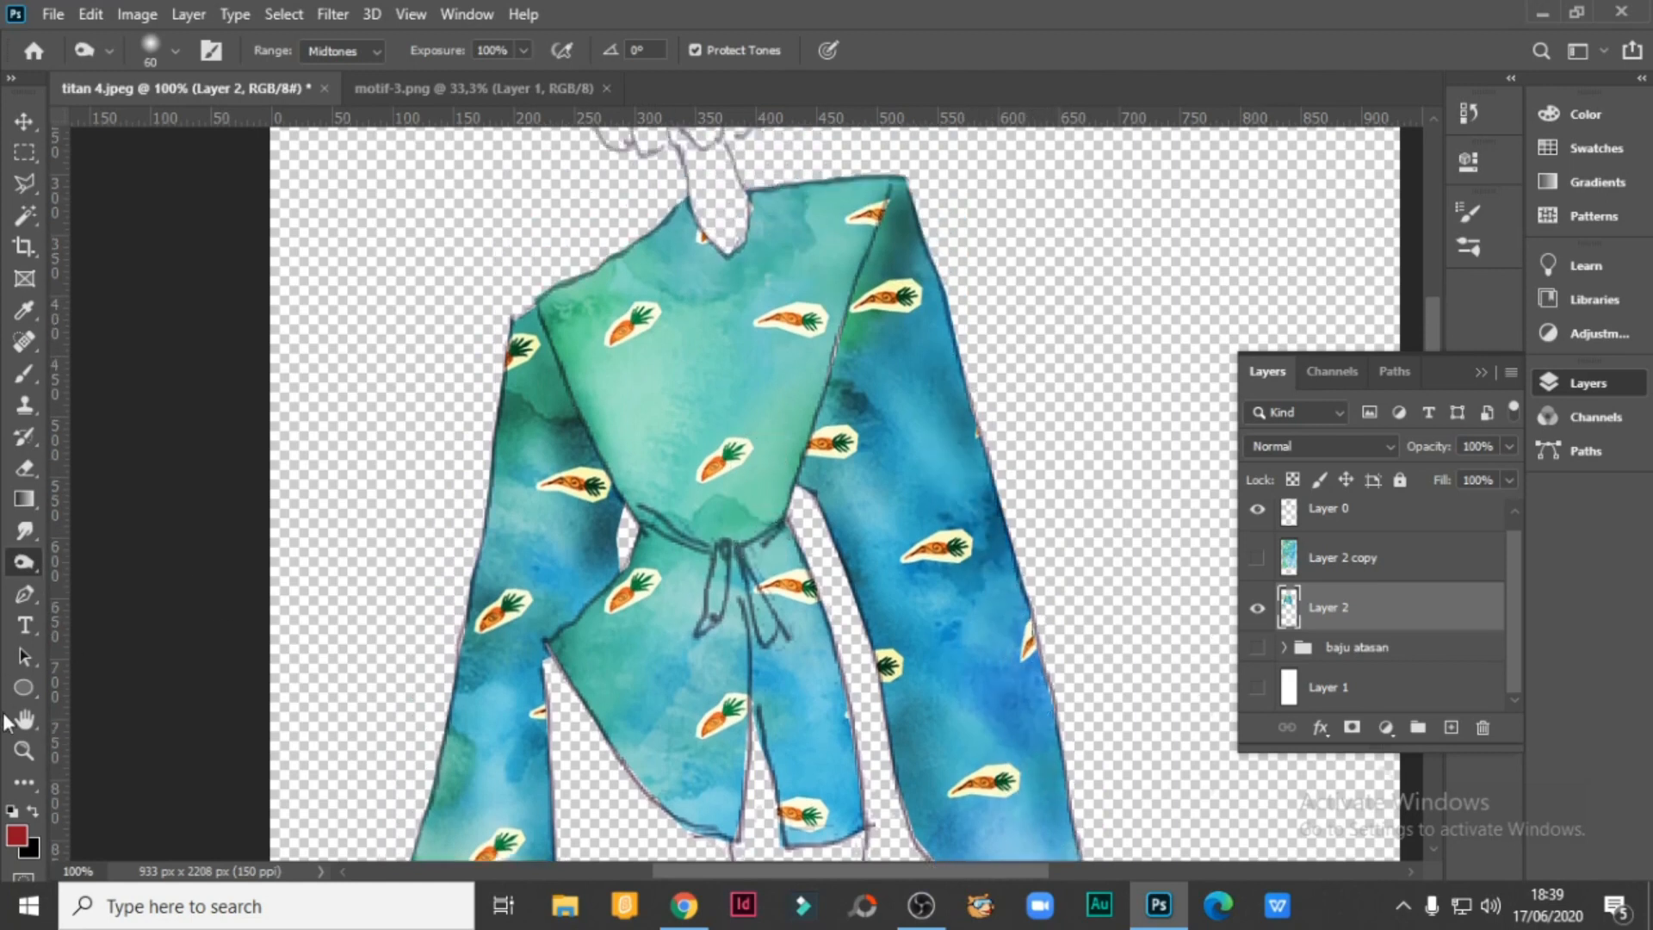
Burn shadows around the bodice's neckline and edges and on the two flaps below the waist tie.
left_click(28, 754)
left_click(710, 522, "alt")
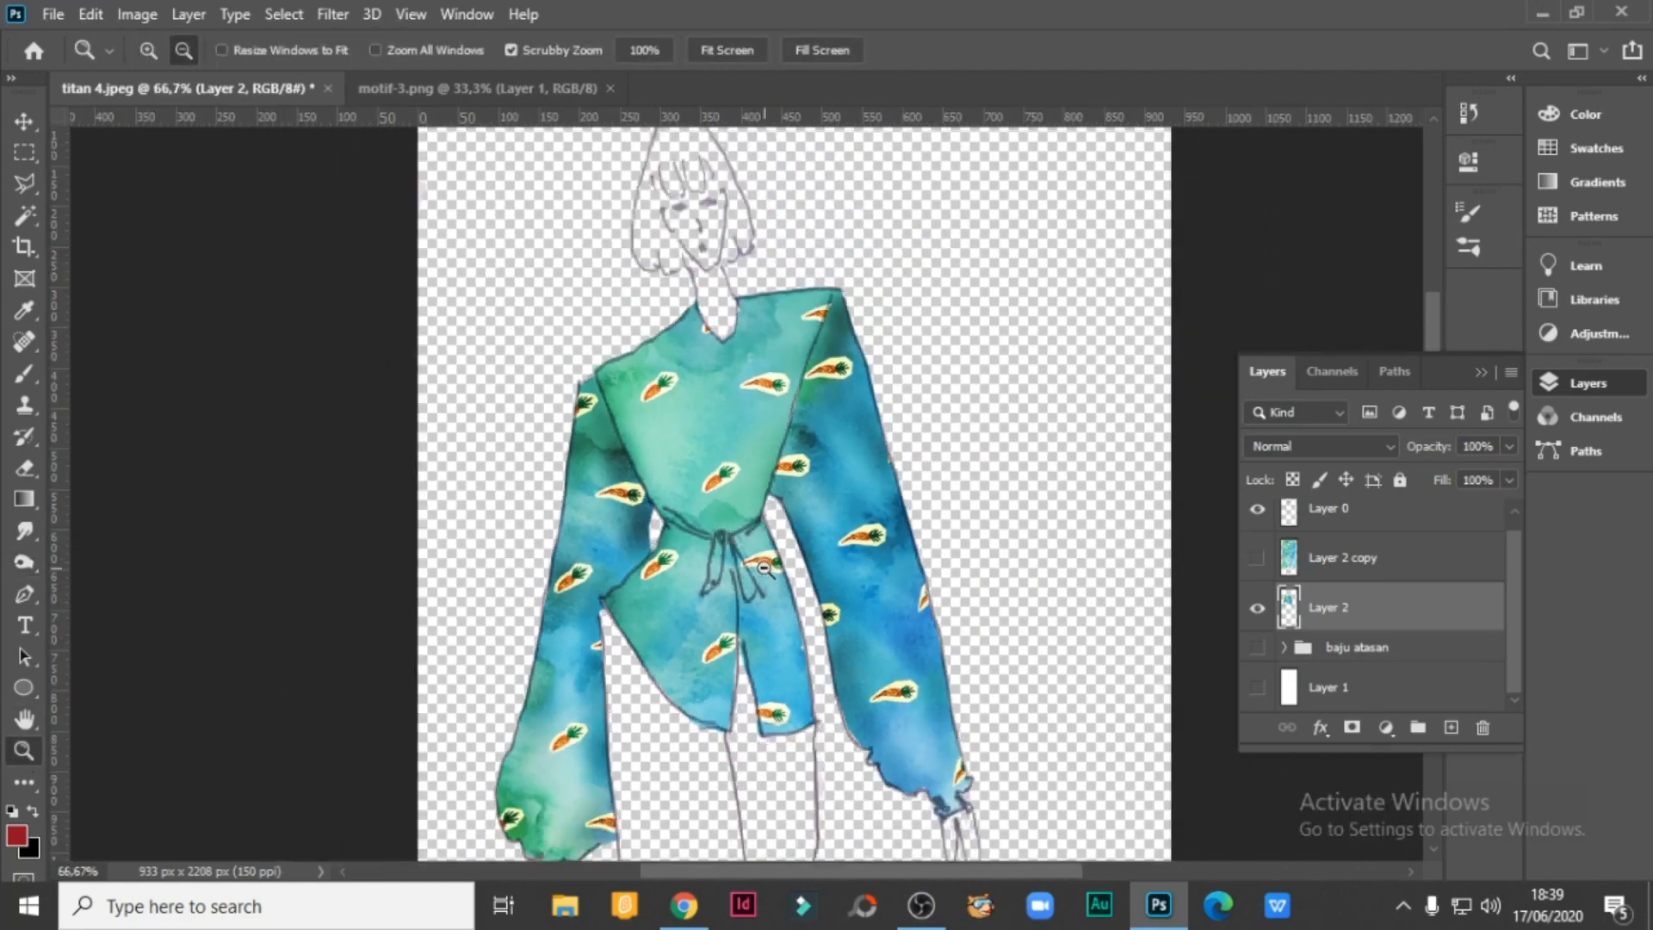
left_click(765, 560, "alt")
left_click(790, 543)
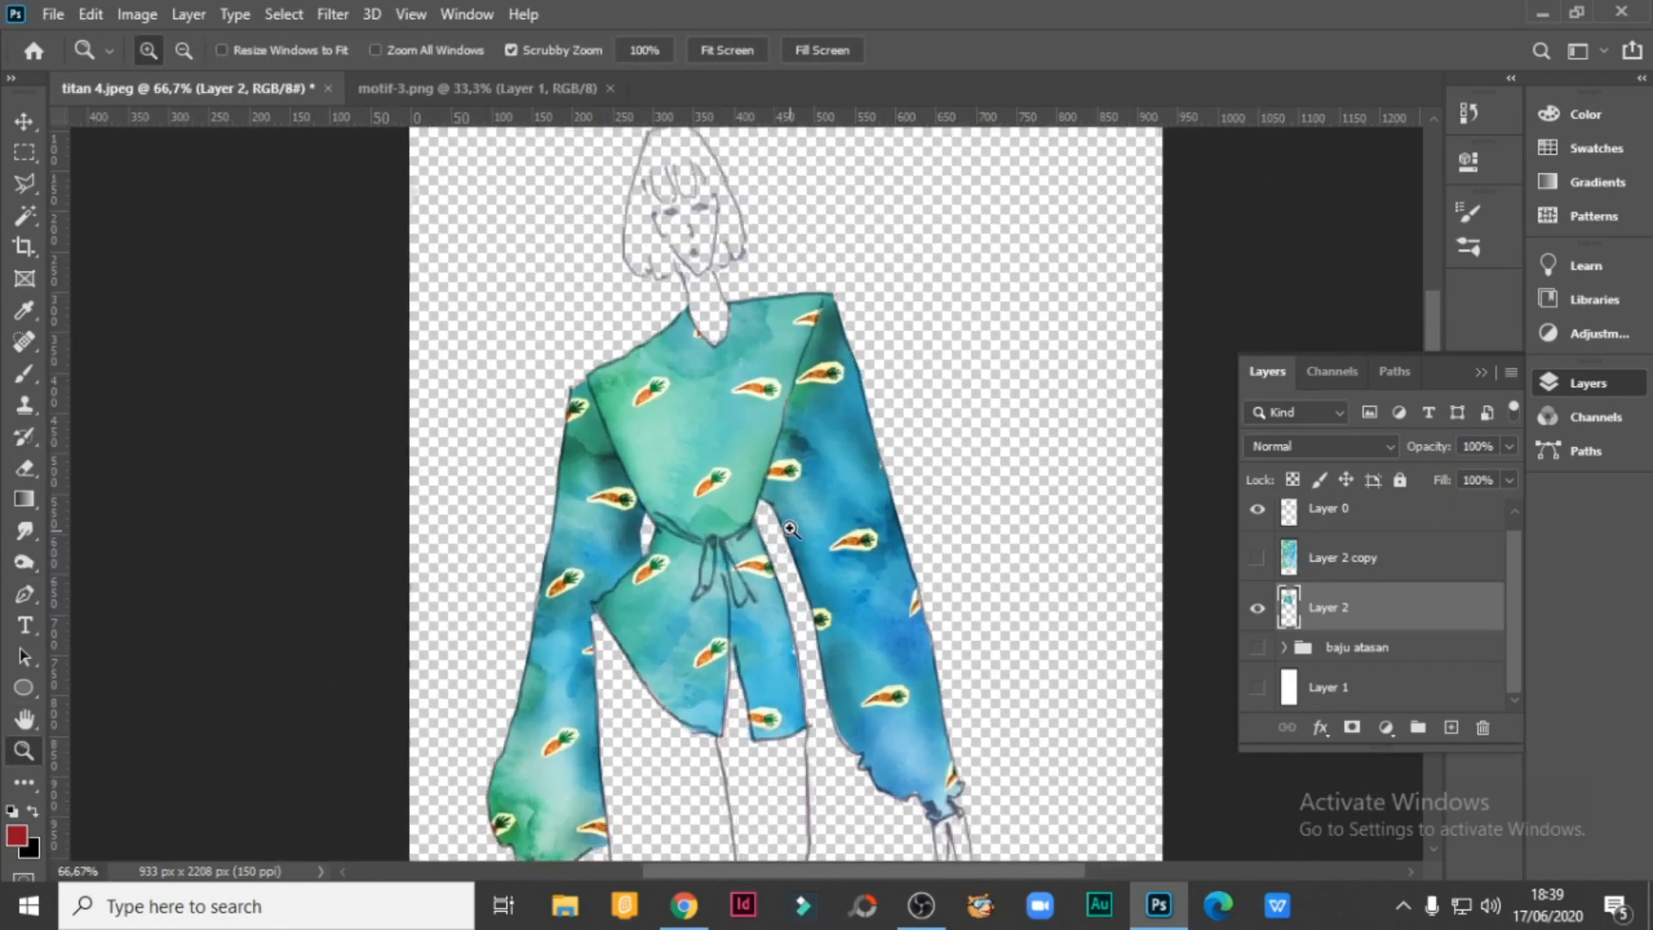
left_click(788, 508)
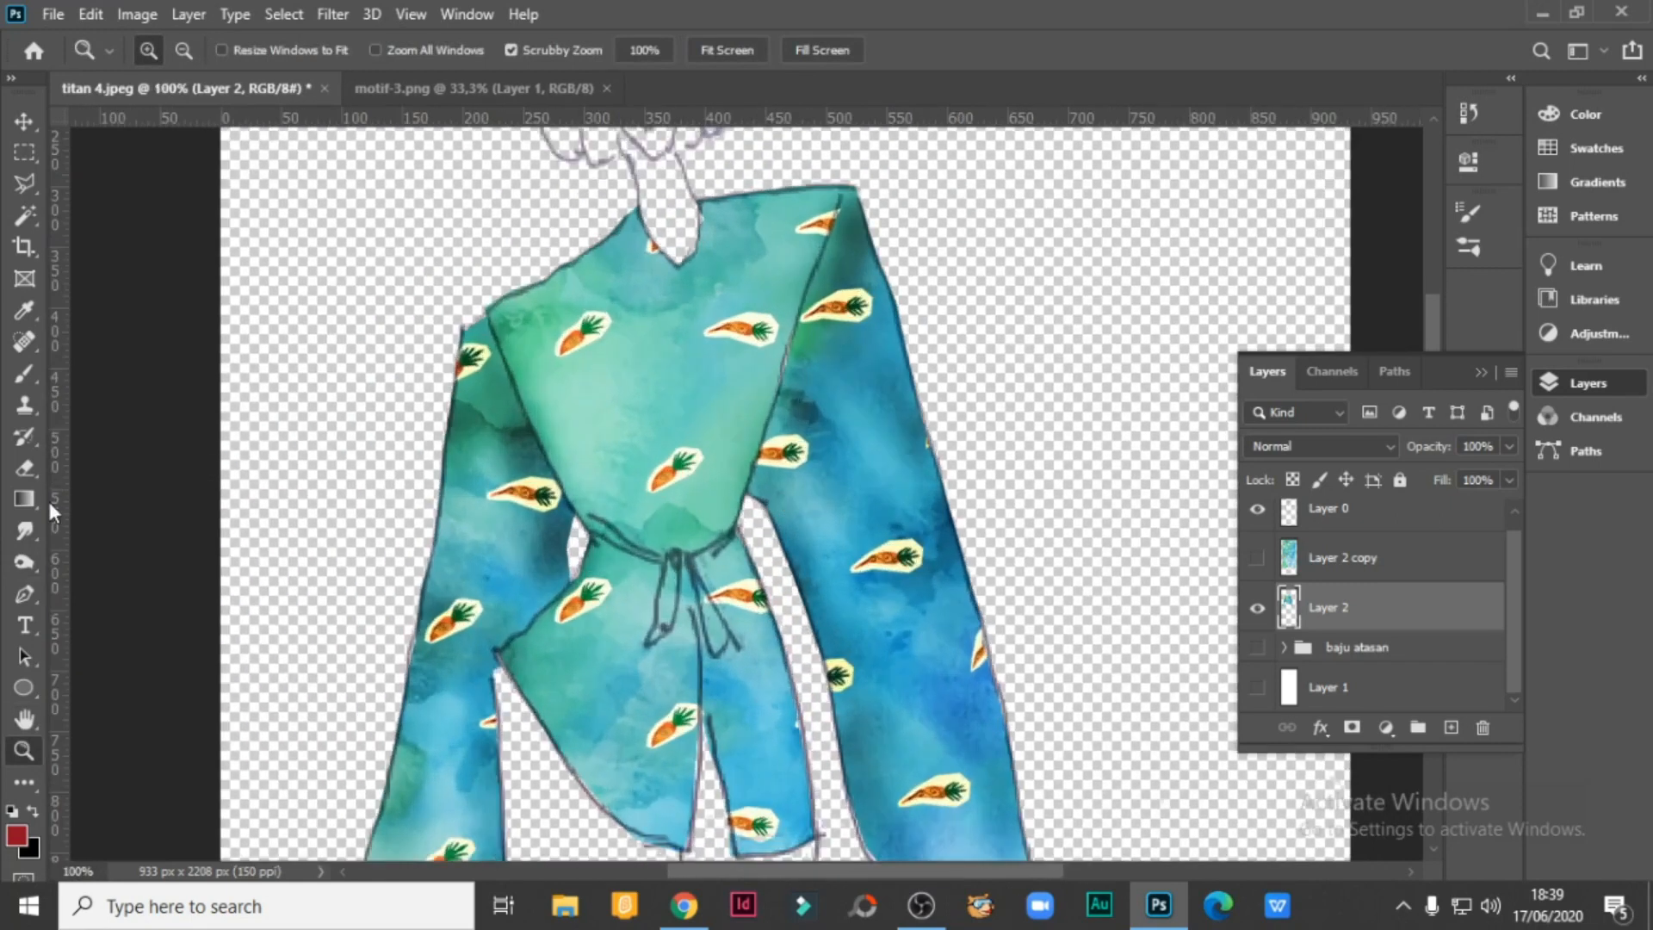
left_click(26, 561)
mouse_move(534, 306)
left_mouse_down()
mouse_move(594, 272)
mouse_move(624, 216)
mouse_move(525, 298)
mouse_move(544, 372)
mouse_move(586, 258)
mouse_move(596, 309)
mouse_move(625, 302)
mouse_move(635, 260)
mouse_move(686, 312)
mouse_move(728, 207)
mouse_move(861, 178)
mouse_move(786, 198)
mouse_move(719, 261)
mouse_move(703, 209)
mouse_move(763, 227)
mouse_move(769, 289)
mouse_move(801, 223)
mouse_move(692, 441)
mouse_move(782, 377)
mouse_move(571, 493)
mouse_move(523, 461)
mouse_move(633, 459)
mouse_move(666, 428)
mouse_move(530, 449)
mouse_move(694, 508)
mouse_move(647, 498)
mouse_move(635, 534)
mouse_move(582, 532)
mouse_move(555, 457)
mouse_move(637, 419)
mouse_move(726, 459)
mouse_move(743, 511)
mouse_move(724, 479)
mouse_move(723, 525)
mouse_move(620, 545)
mouse_move(527, 660)
mouse_move(498, 665)
mouse_move(534, 673)
mouse_move(609, 595)
mouse_move(613, 620)
mouse_move(627, 581)
mouse_move(698, 568)
mouse_move(694, 588)
mouse_move(727, 550)
mouse_move(705, 635)
mouse_move(545, 703)
mouse_move(557, 686)
mouse_move(606, 800)
mouse_move(783, 624)
mouse_move(738, 565)
mouse_move(786, 696)
mouse_move(787, 676)
mouse_move(807, 859)
left_mouse_up()
mouse_move(769, 625)
left_mouse_down()
mouse_move(718, 729)
mouse_move(684, 672)
mouse_move(698, 627)
mouse_move(719, 752)
mouse_move(701, 641)
mouse_move(767, 716)
mouse_move(763, 606)
mouse_move(814, 816)
left_mouse_up()
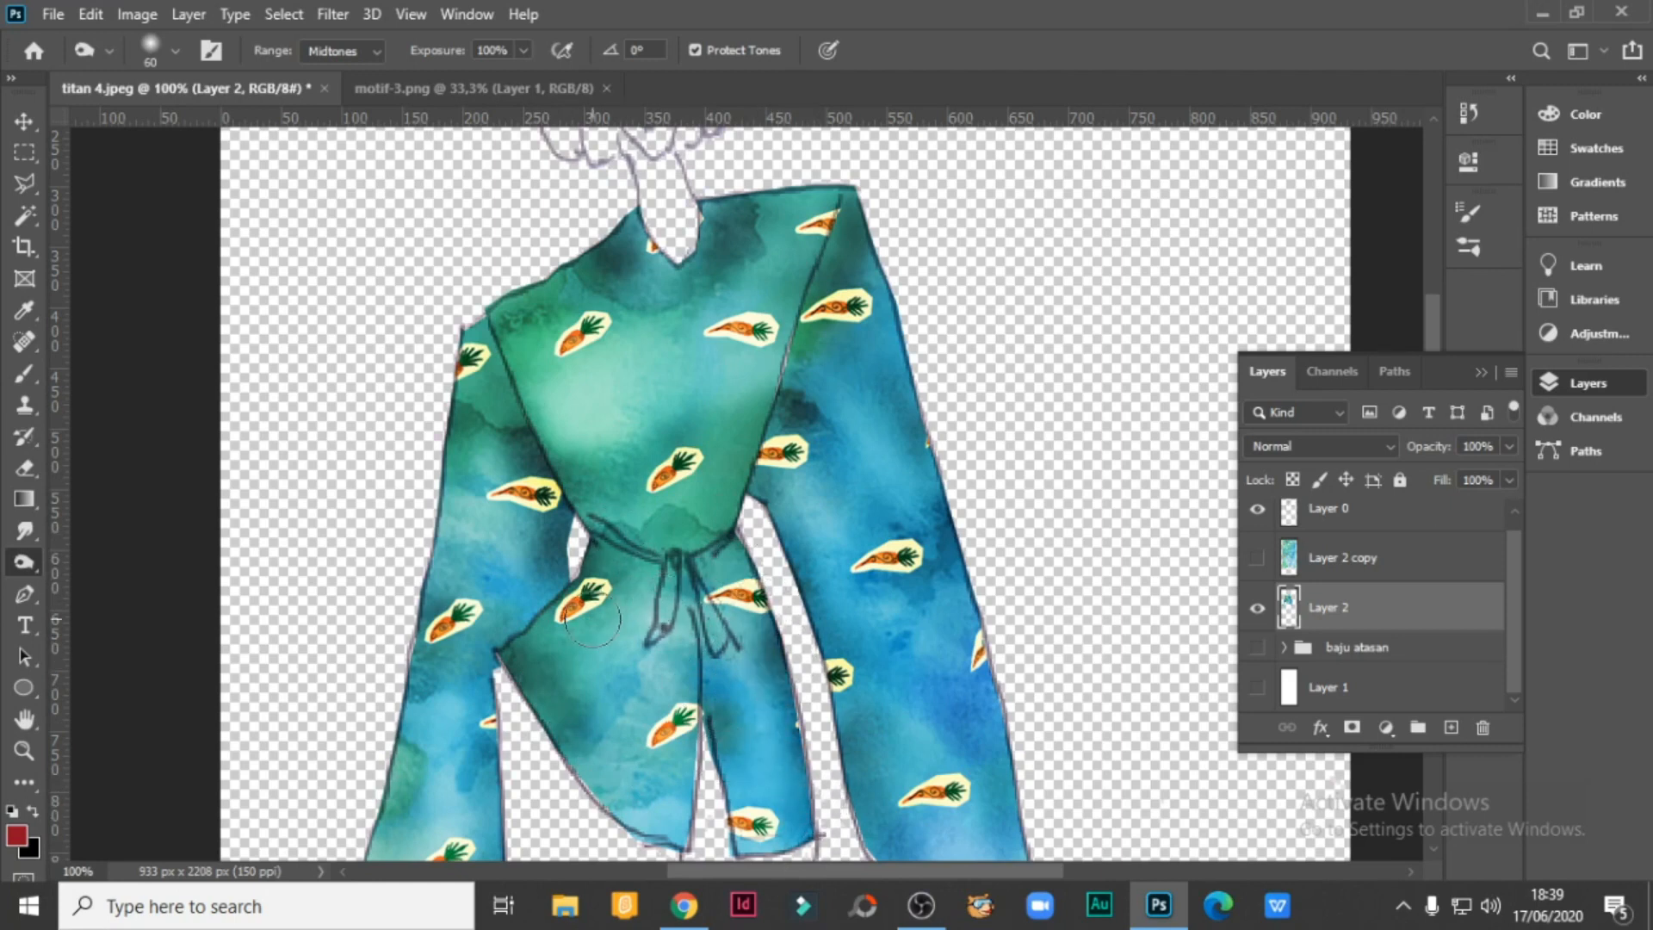
left_click_drag(592, 620, 543, 727)
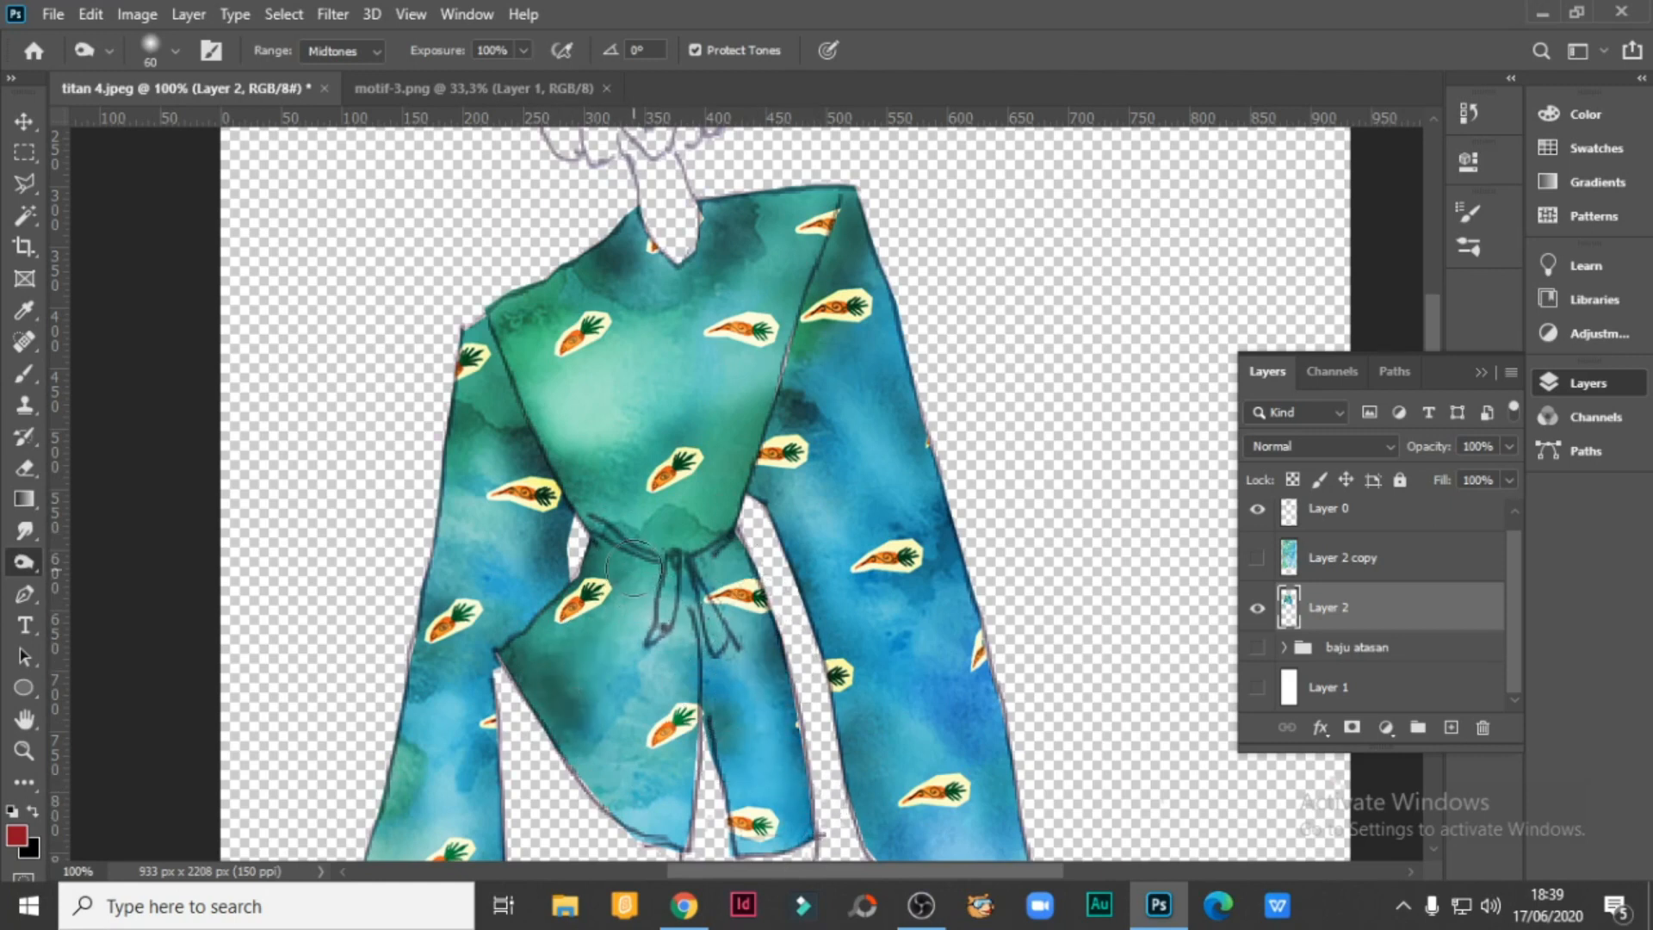
Lighten the centre of the bodice with the Dodge tool, using a 50 px brush at 37% exposure.
right_click(37, 566)
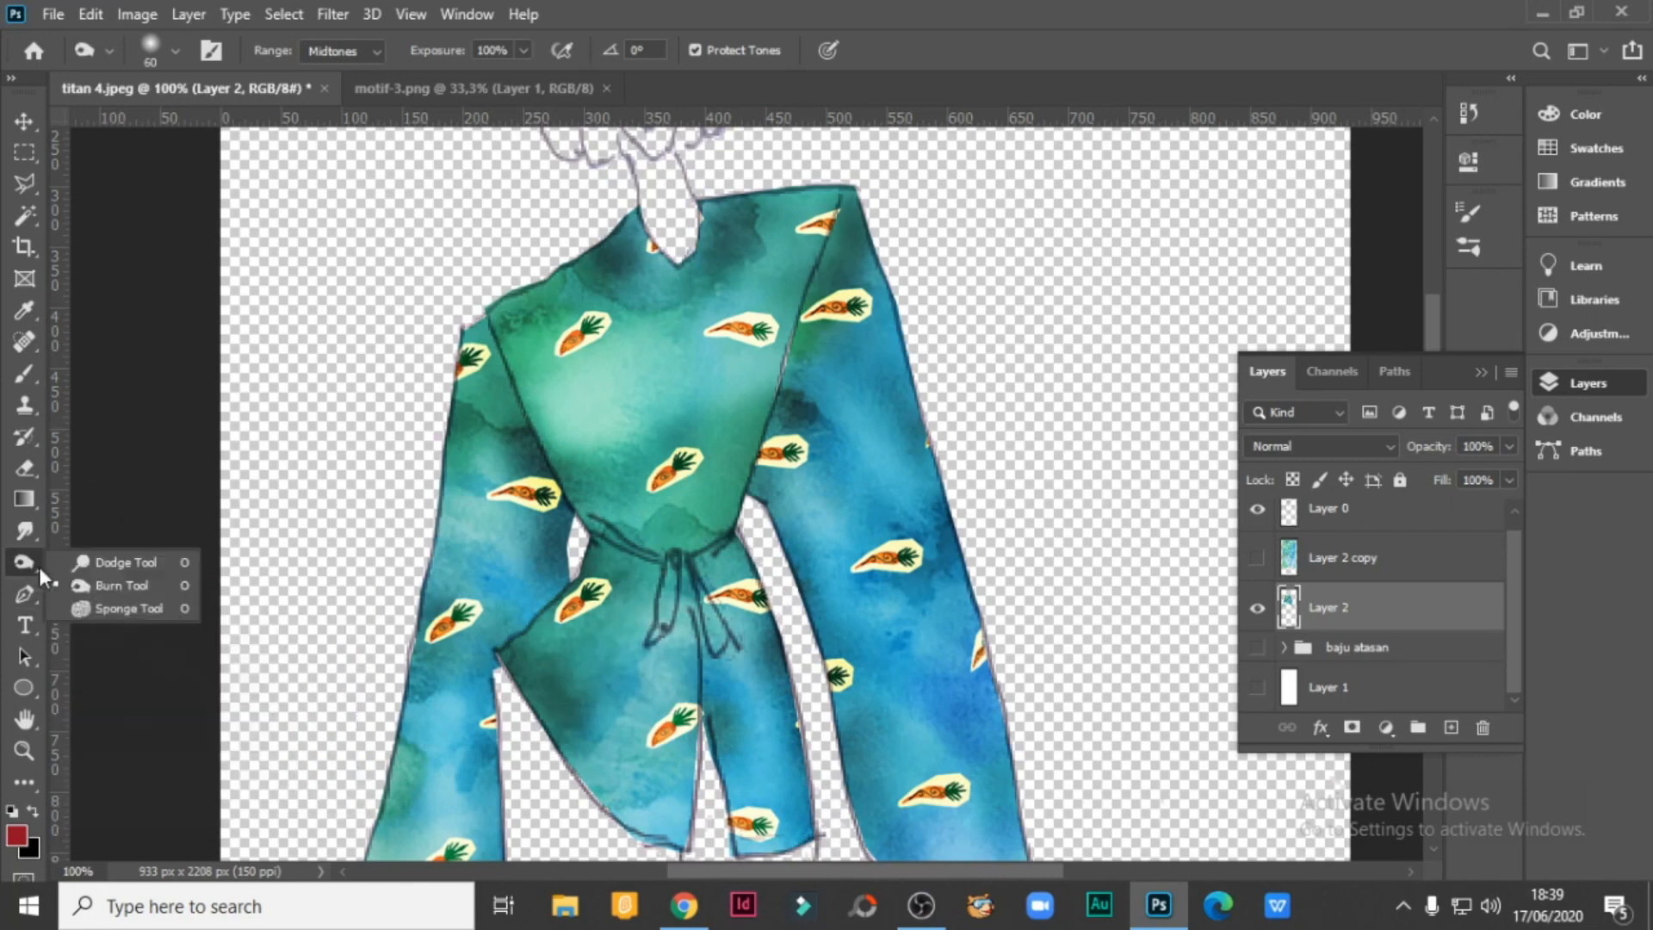
left_click(95, 561)
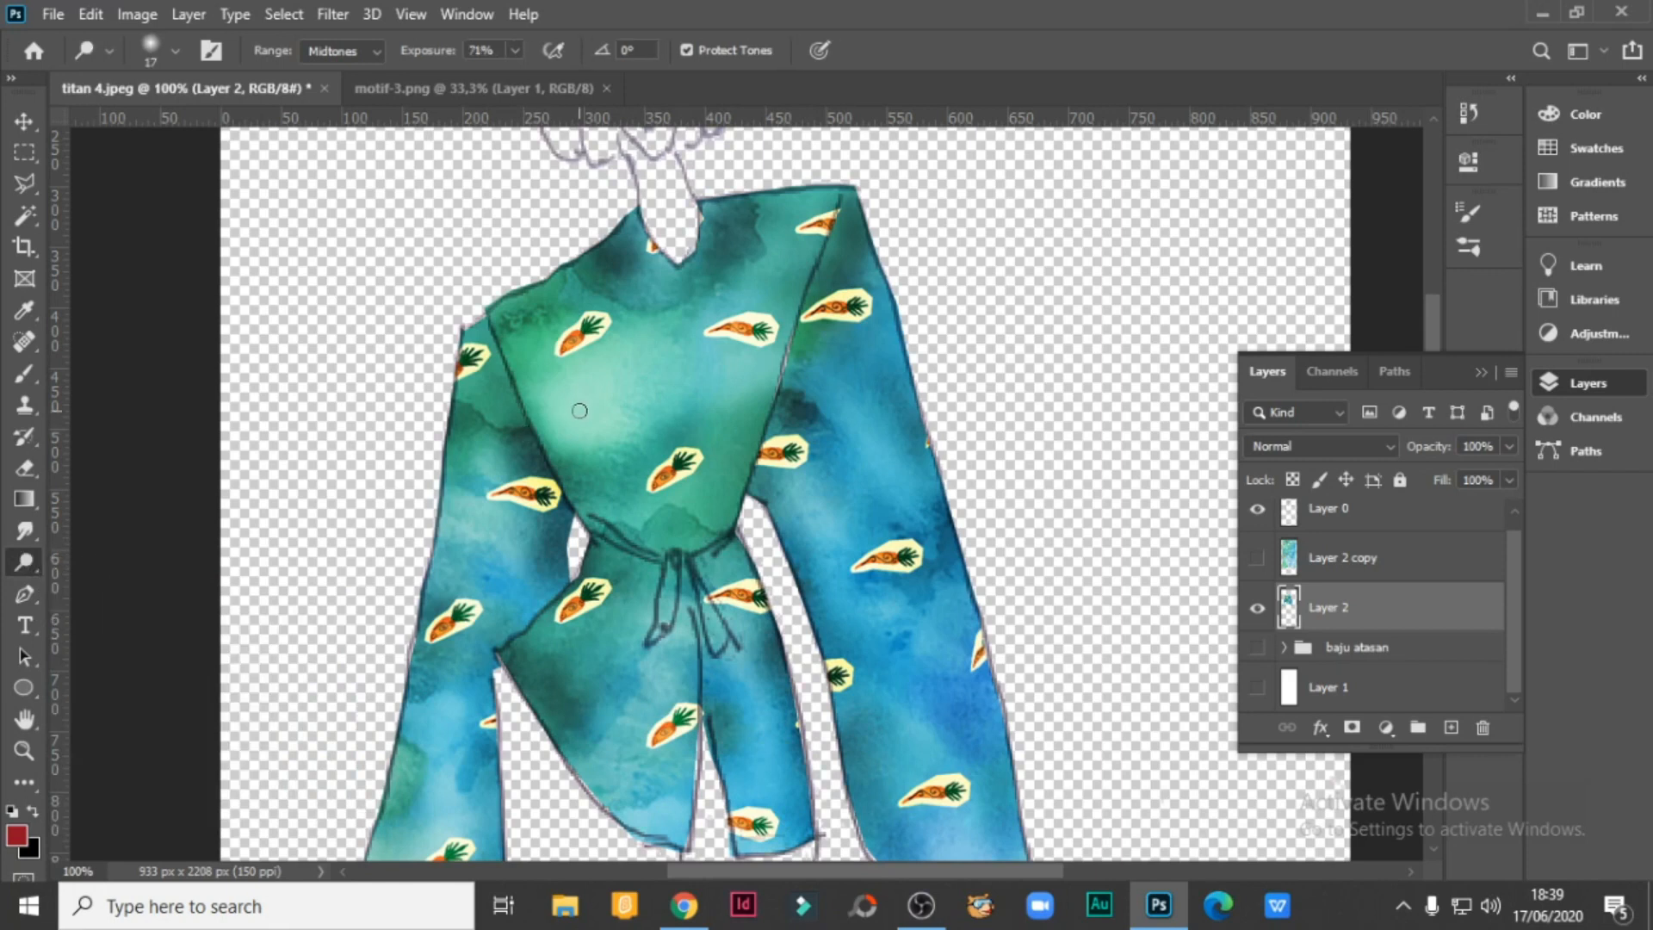
key("bracketright")
mouse_move(583, 395)
left_mouse_down()
mouse_move(577, 440)
mouse_move(621, 374)
mouse_move(585, 471)
left_mouse_up()
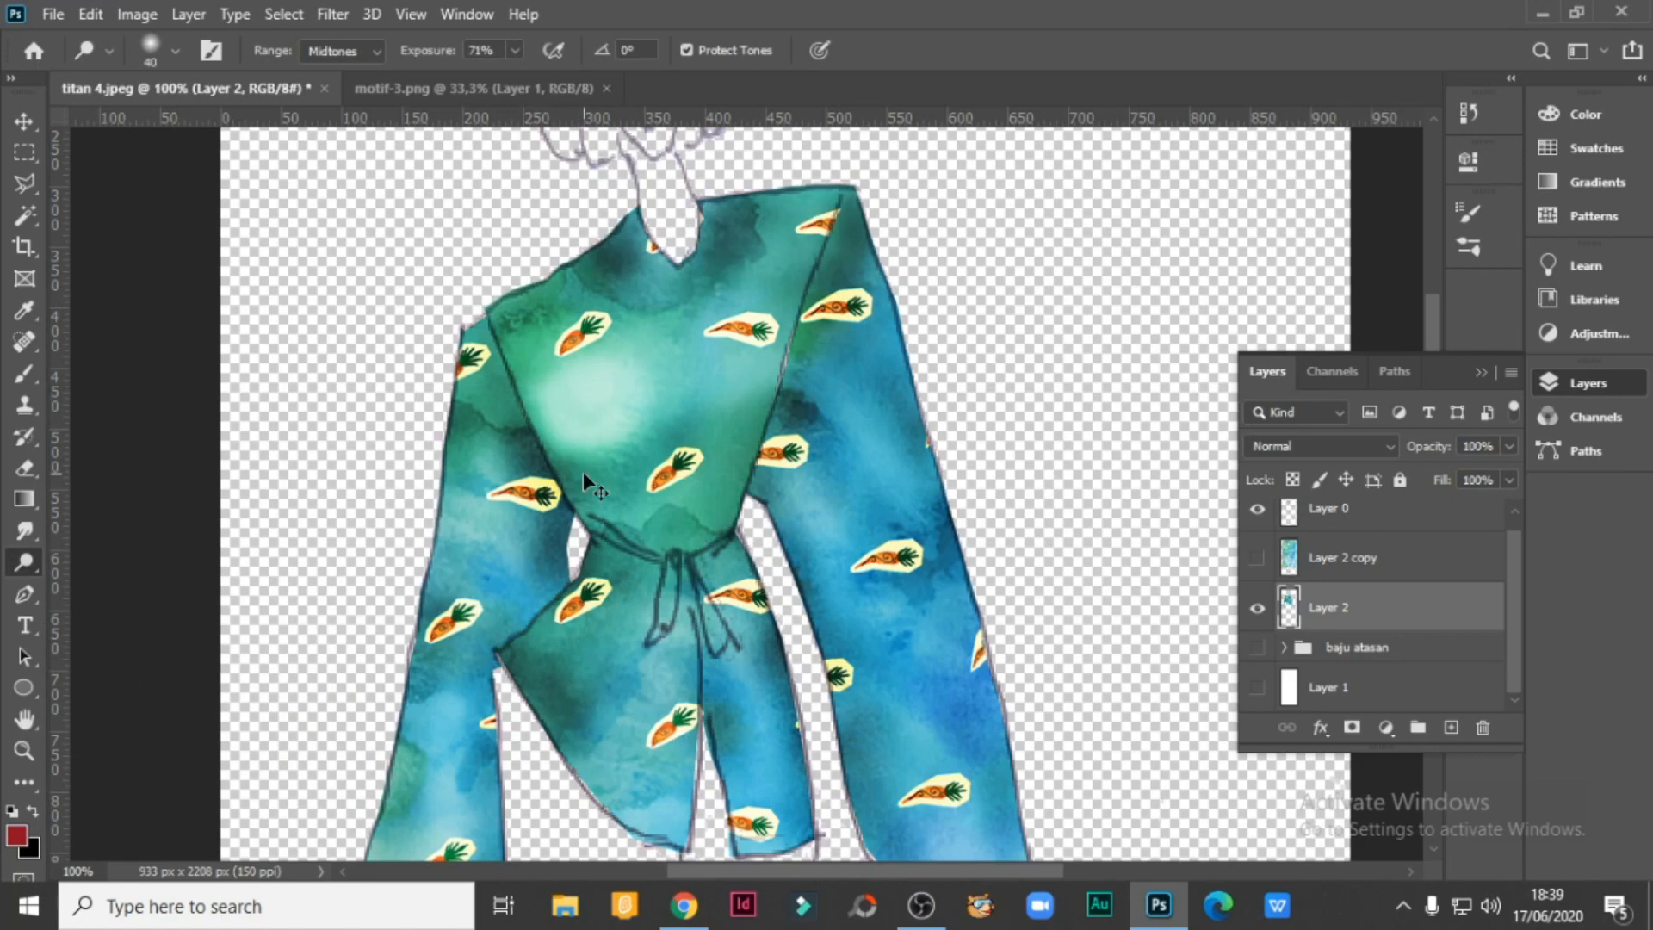
key("ctrl+z")
key("bracketright")
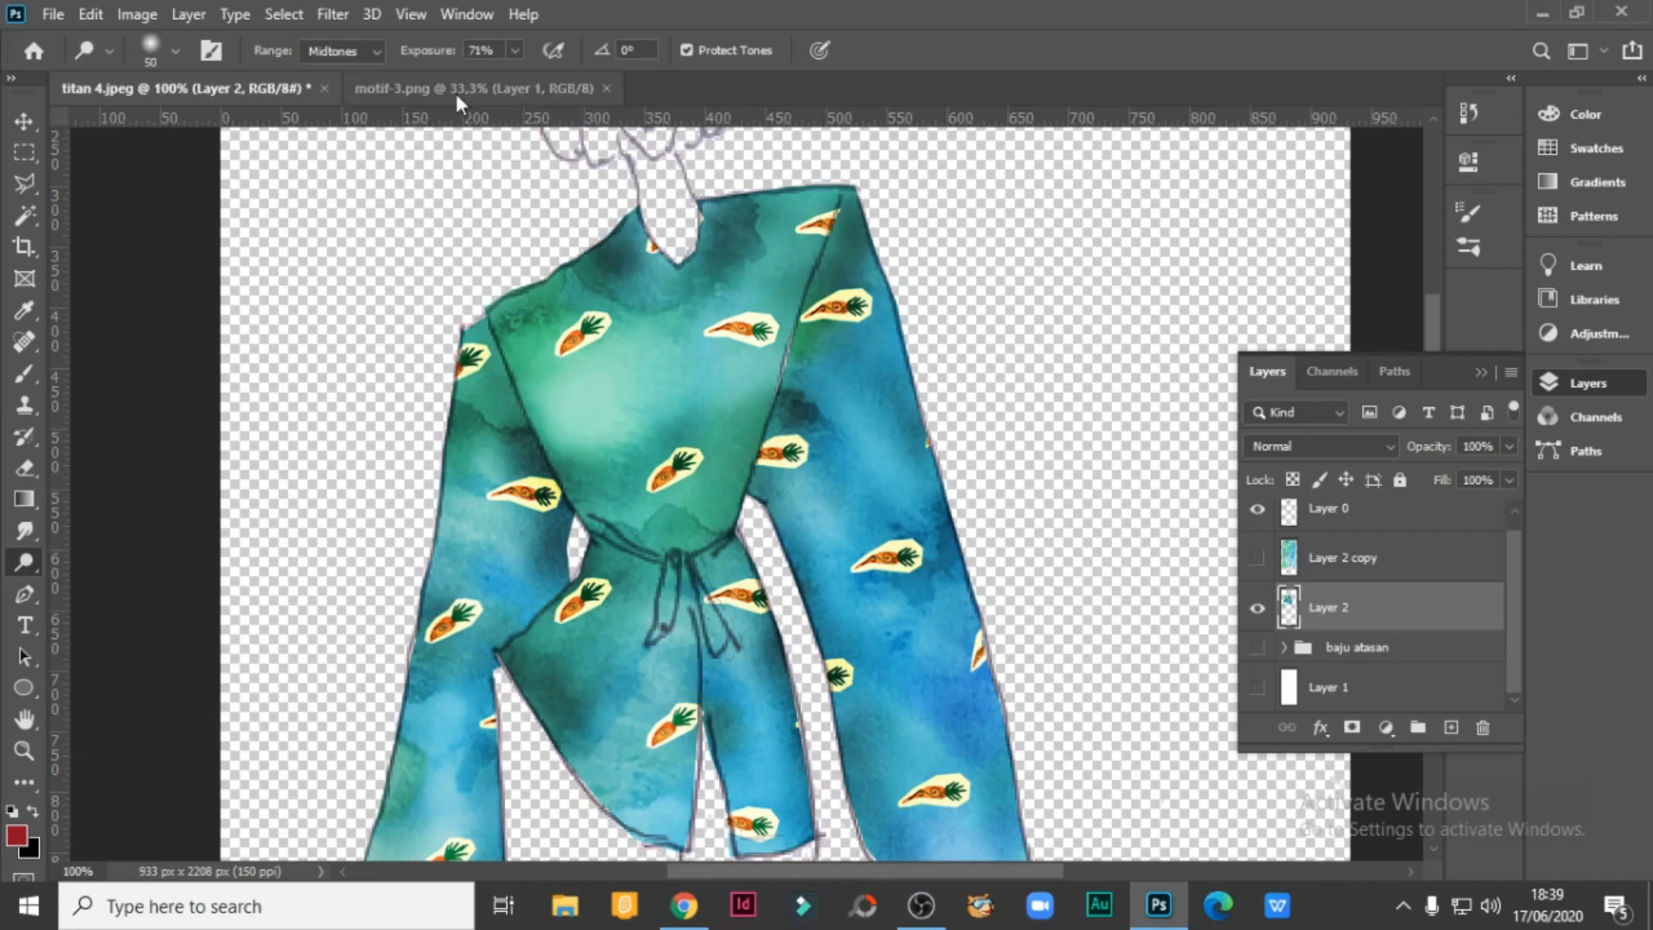
left_click(515, 52)
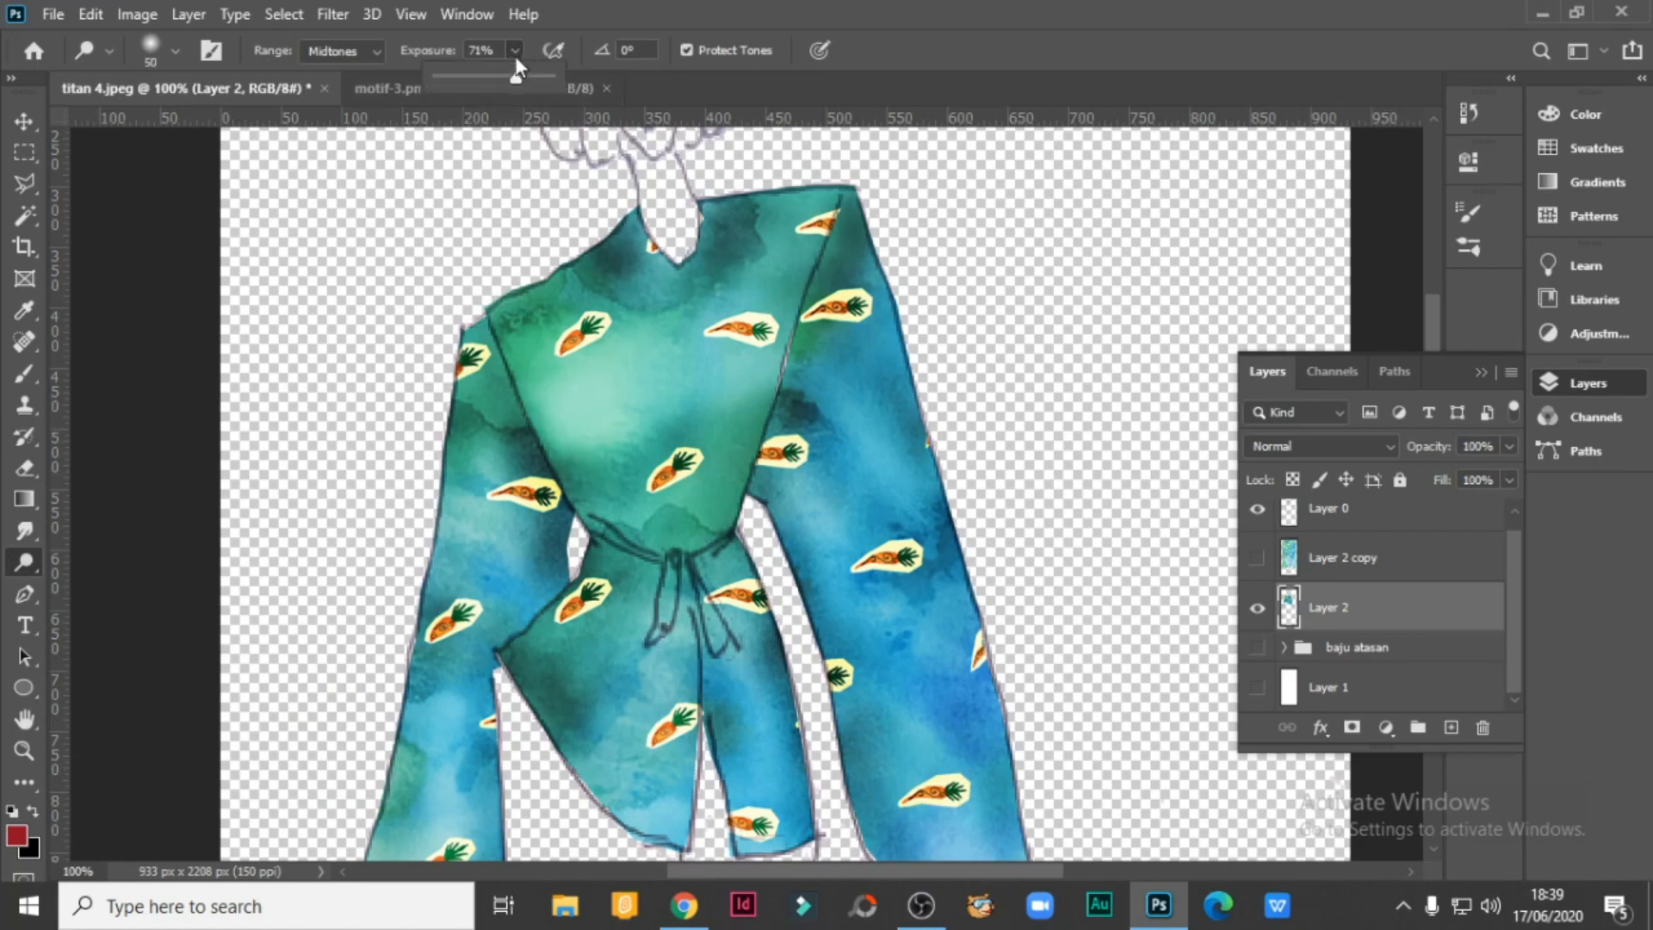
left_click(589, 359)
mouse_move(589, 361)
left_mouse_down()
mouse_move(627, 423)
mouse_move(563, 384)
mouse_move(627, 399)
mouse_move(680, 354)
mouse_move(645, 406)
mouse_move(770, 407)
mouse_move(686, 524)
mouse_move(588, 767)
mouse_move(643, 636)
mouse_move(597, 775)
mouse_move(727, 803)
mouse_move(759, 696)
mouse_move(793, 721)
left_mouse_up()
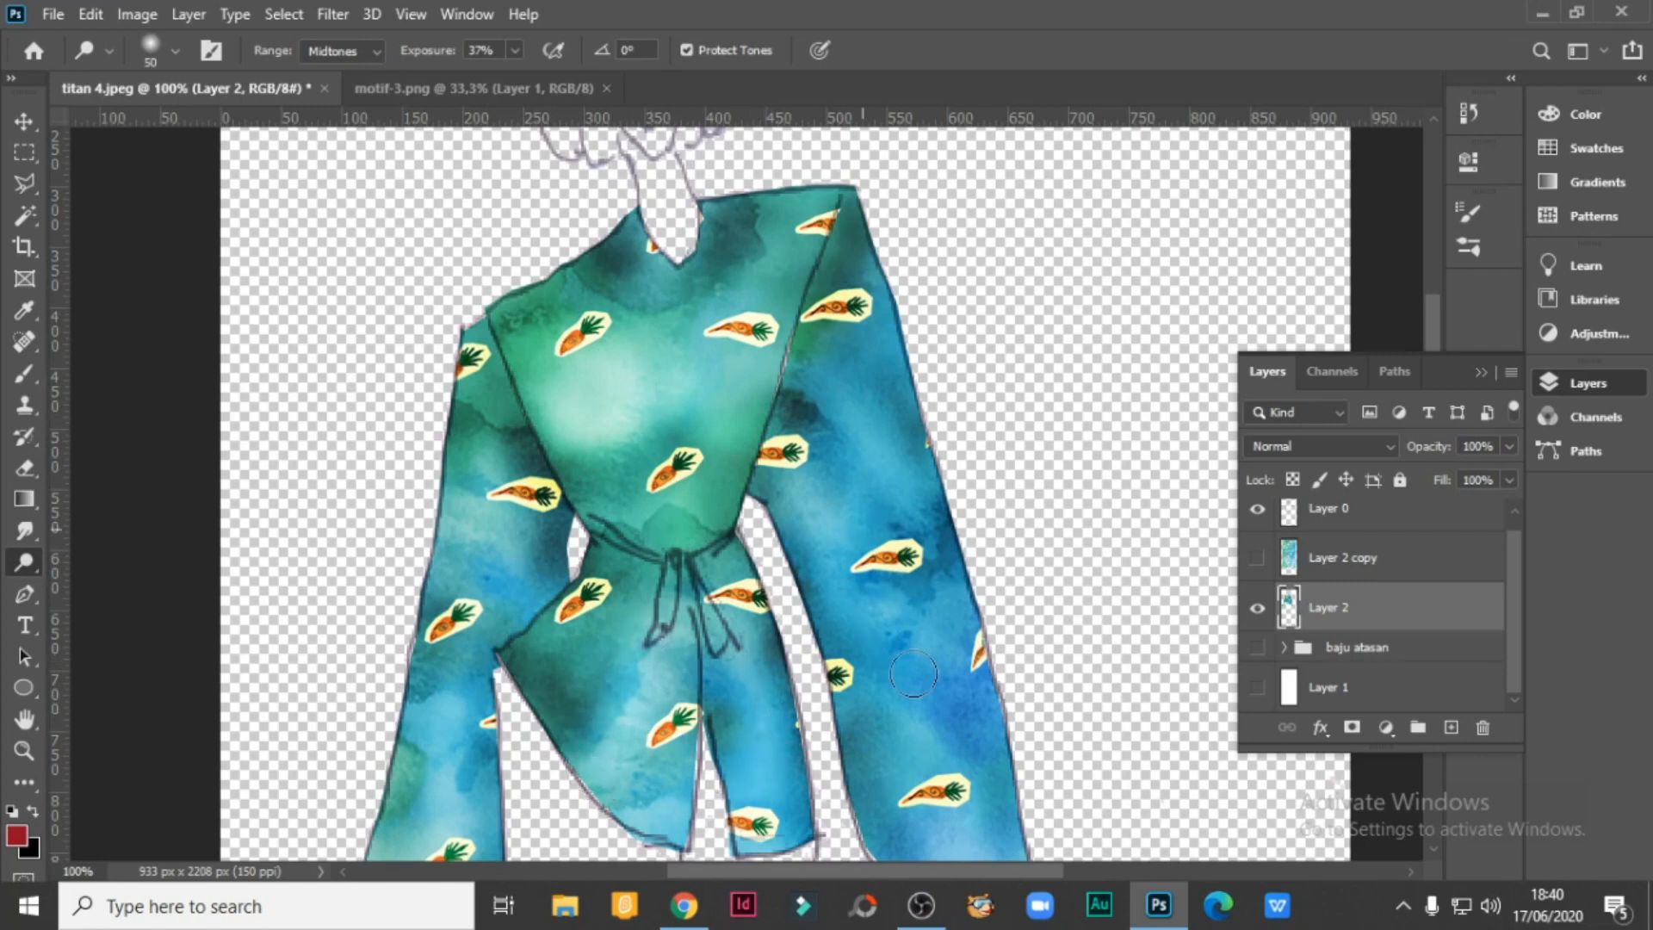
Dodge highlights along both sleeves, near the bodice's shoulder and on the large flap below the waist tie.
left_click_drag(845, 375, 975, 650)
mouse_move(788, 232)
left_mouse_down()
mouse_move(740, 301)
mouse_move(792, 224)
left_mouse_up()
scroll(858, 672, "down", 5)
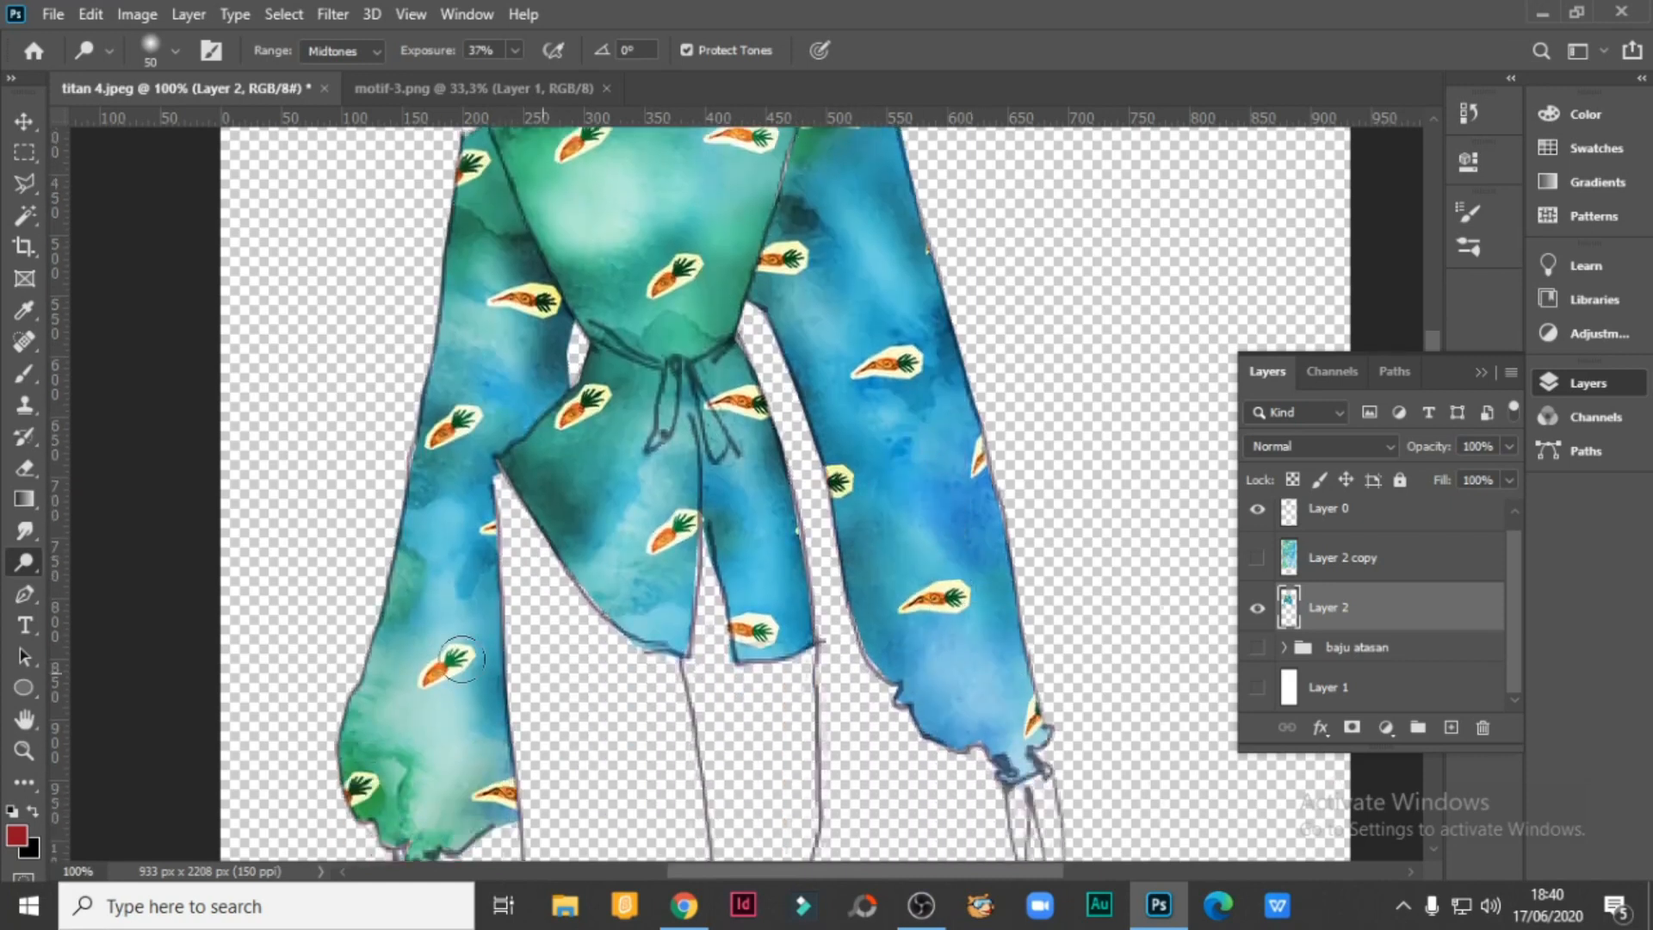
left_click_drag(443, 719, 430, 560)
mouse_move(582, 565)
left_mouse_down()
mouse_move(607, 452)
mouse_move(594, 500)
left_mouse_up()
Review the whole shaded garment at 50% zoom with the layer list collapsed.
left_click(23, 753)
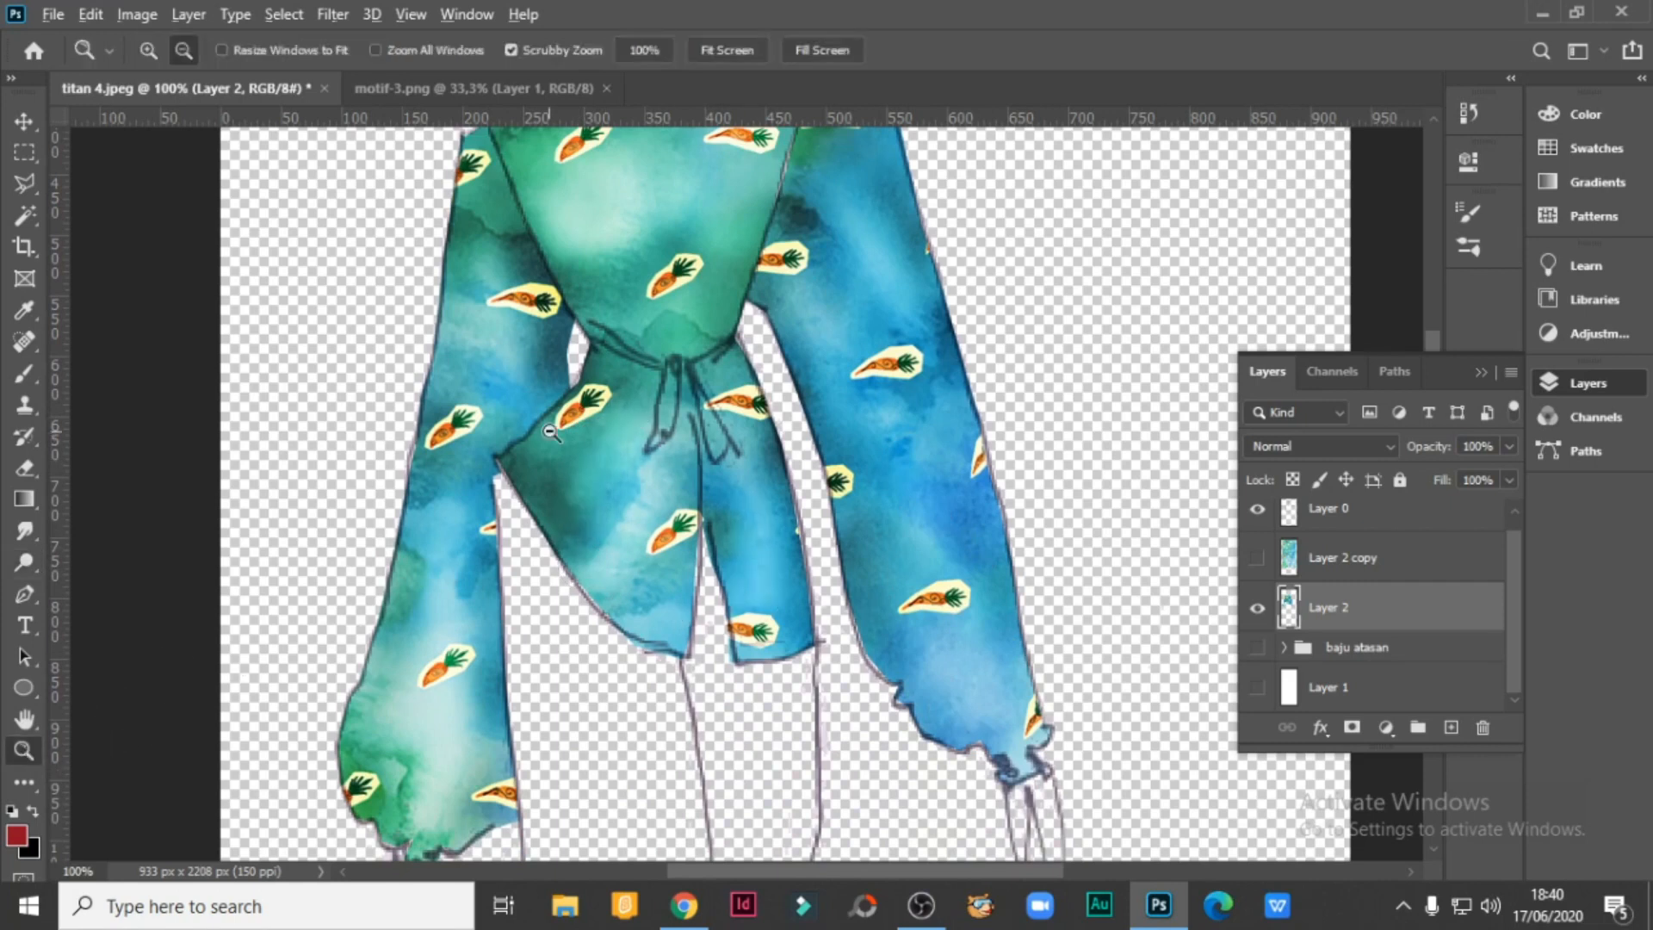
left_click(601, 435, "alt")
left_click(594, 354, "alt")
scroll(671, 397, "up", 2)
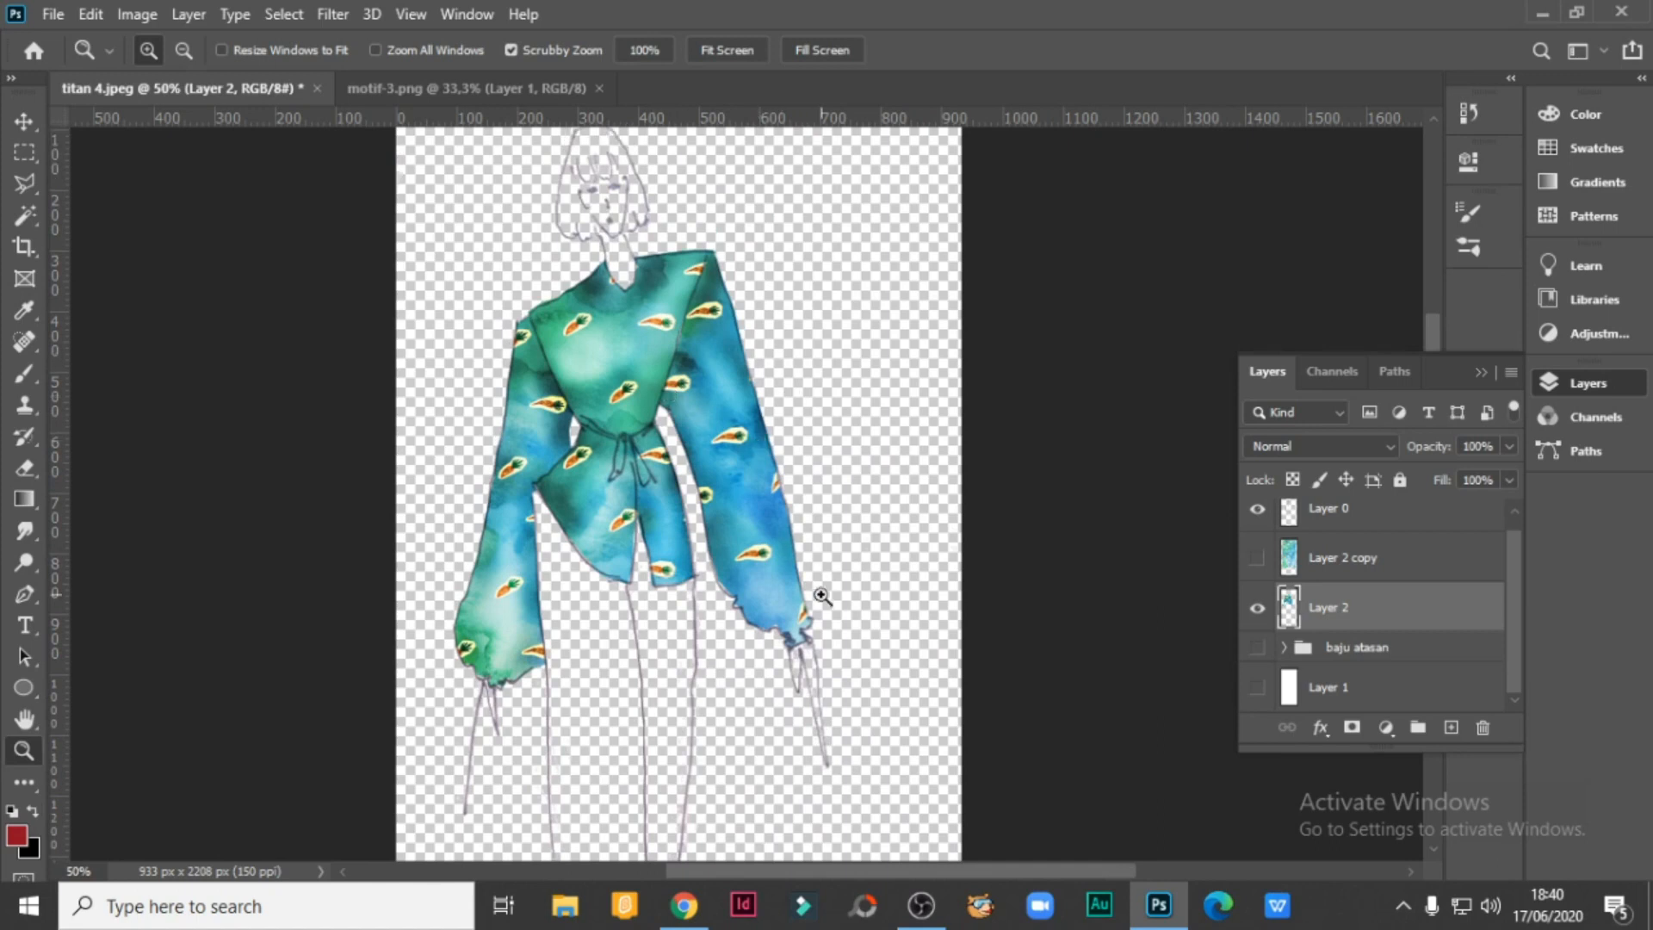
left_click(25, 120)
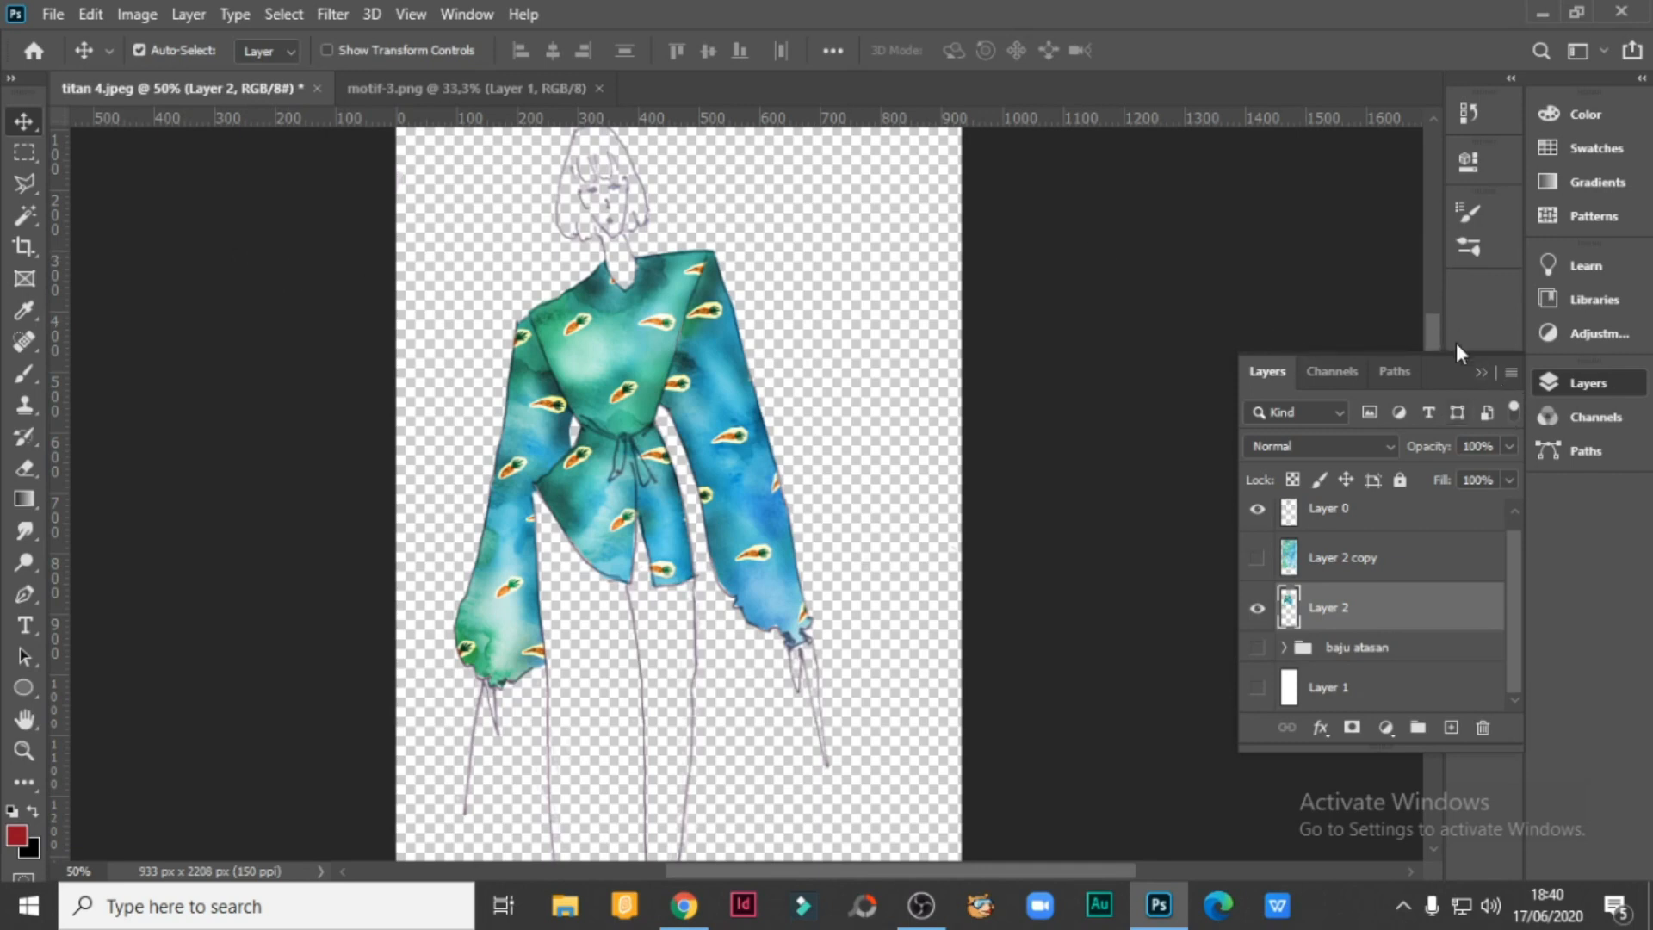
left_click(1484, 372)
scroll(1449, 329, "down", 1)
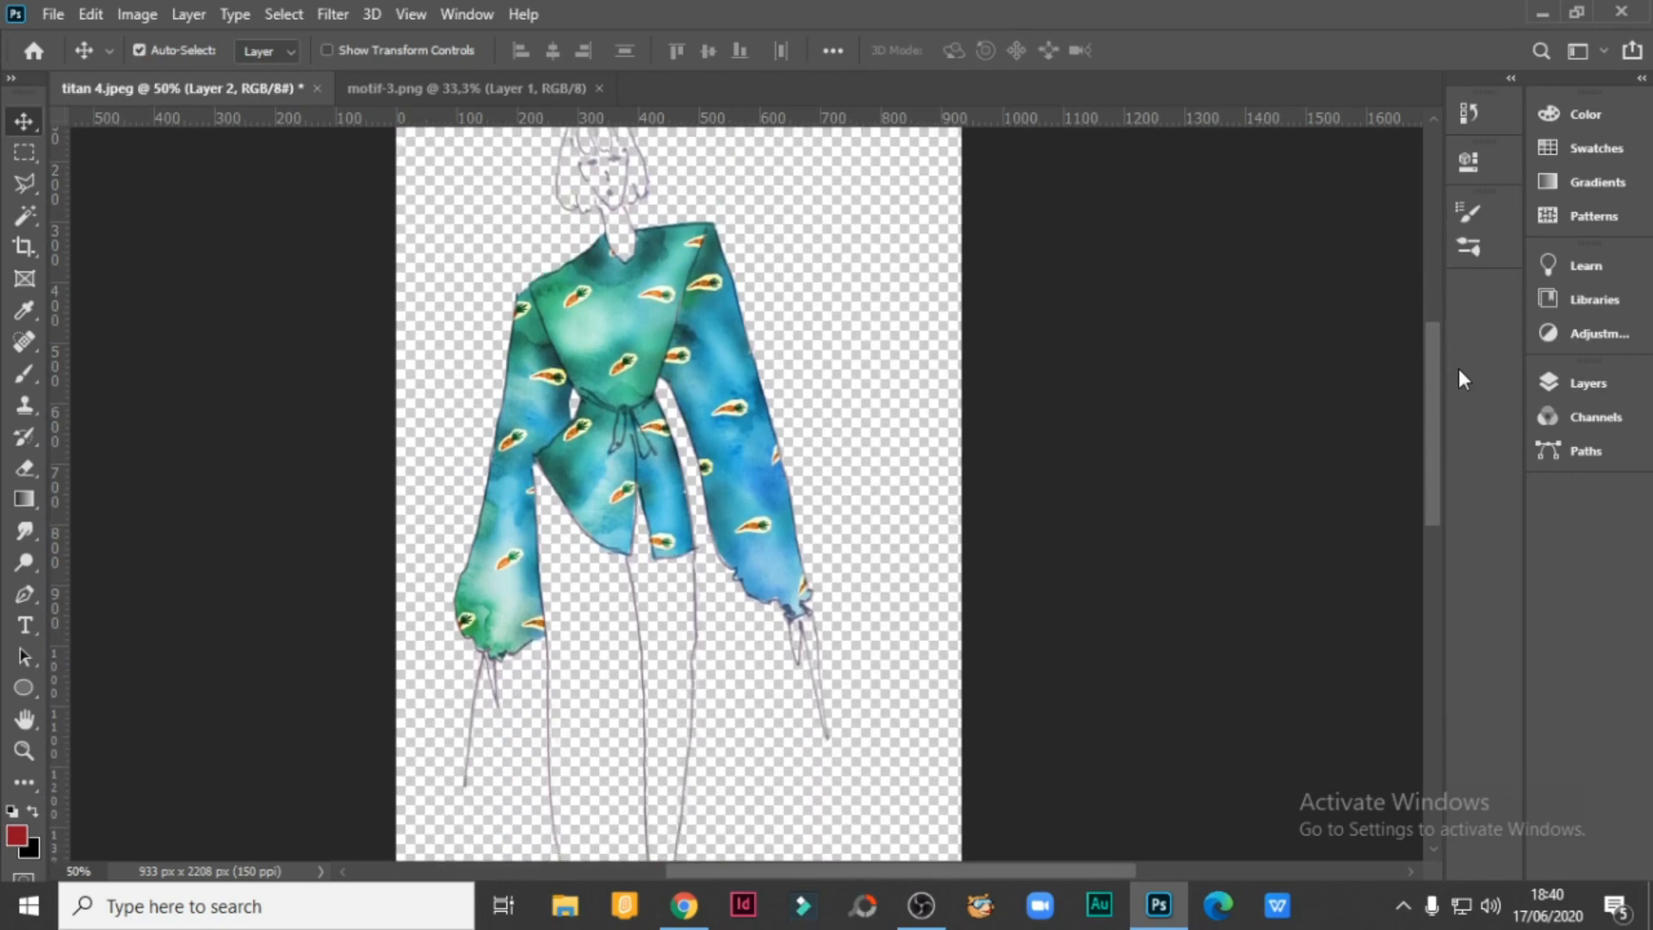
scroll(1458, 368, "up", 2)
scroll(1458, 358, "up", 1)
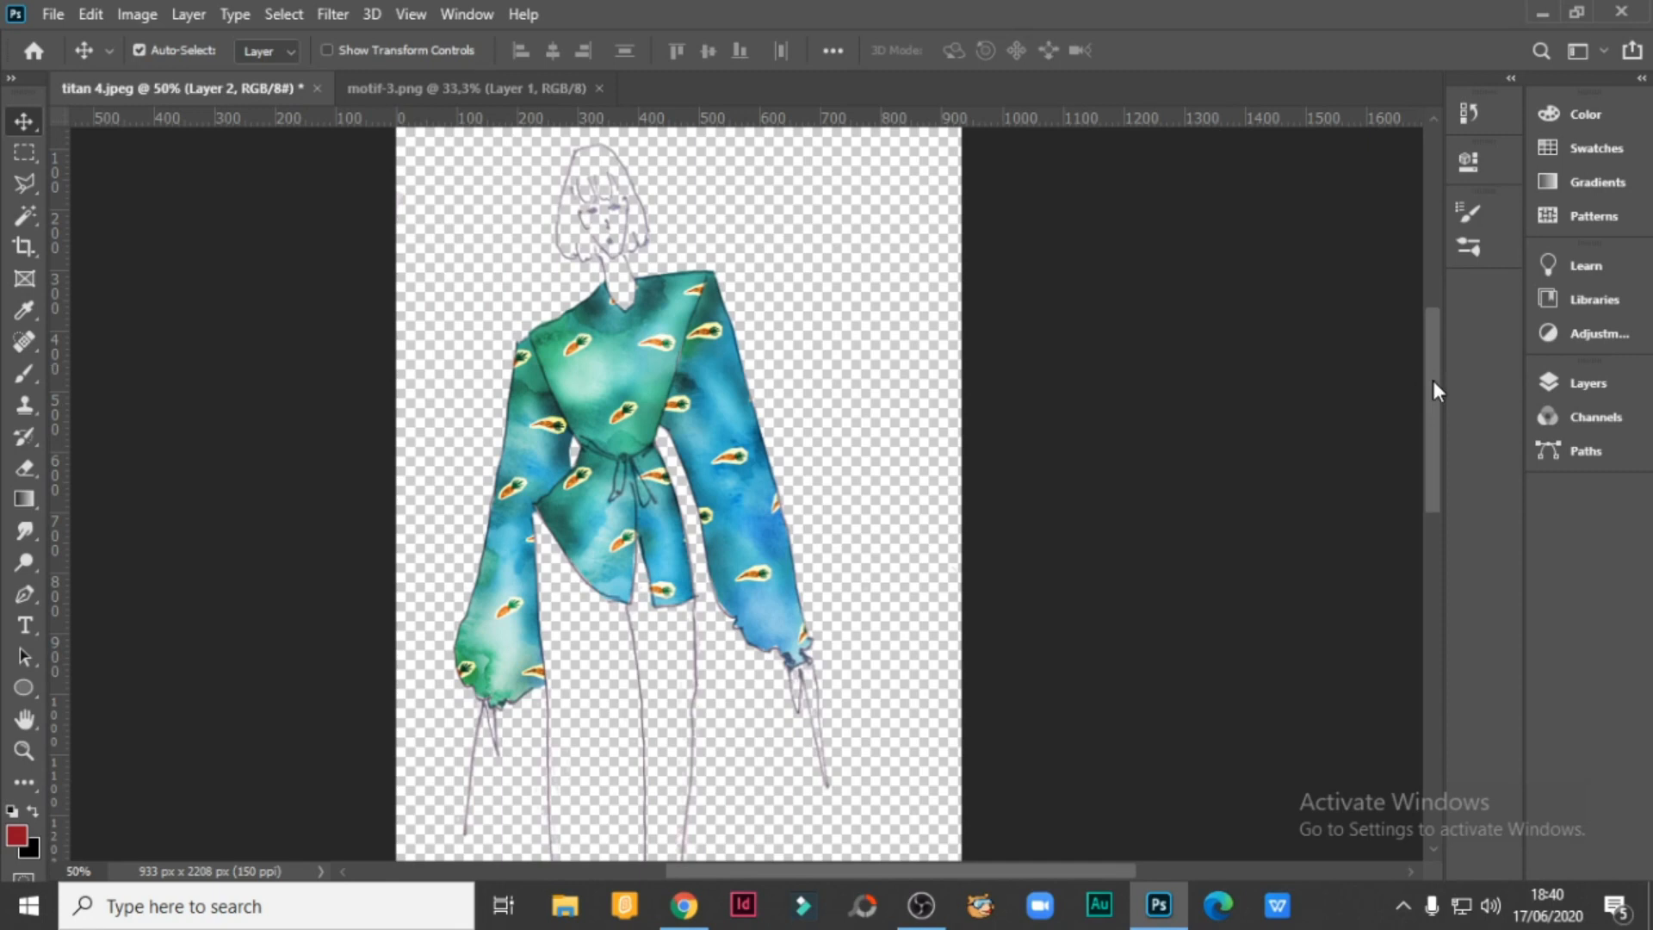
mouse_move(1433, 379)
left_mouse_down()
mouse_move(1457, 486)
mouse_move(1438, 372)
left_mouse_up()
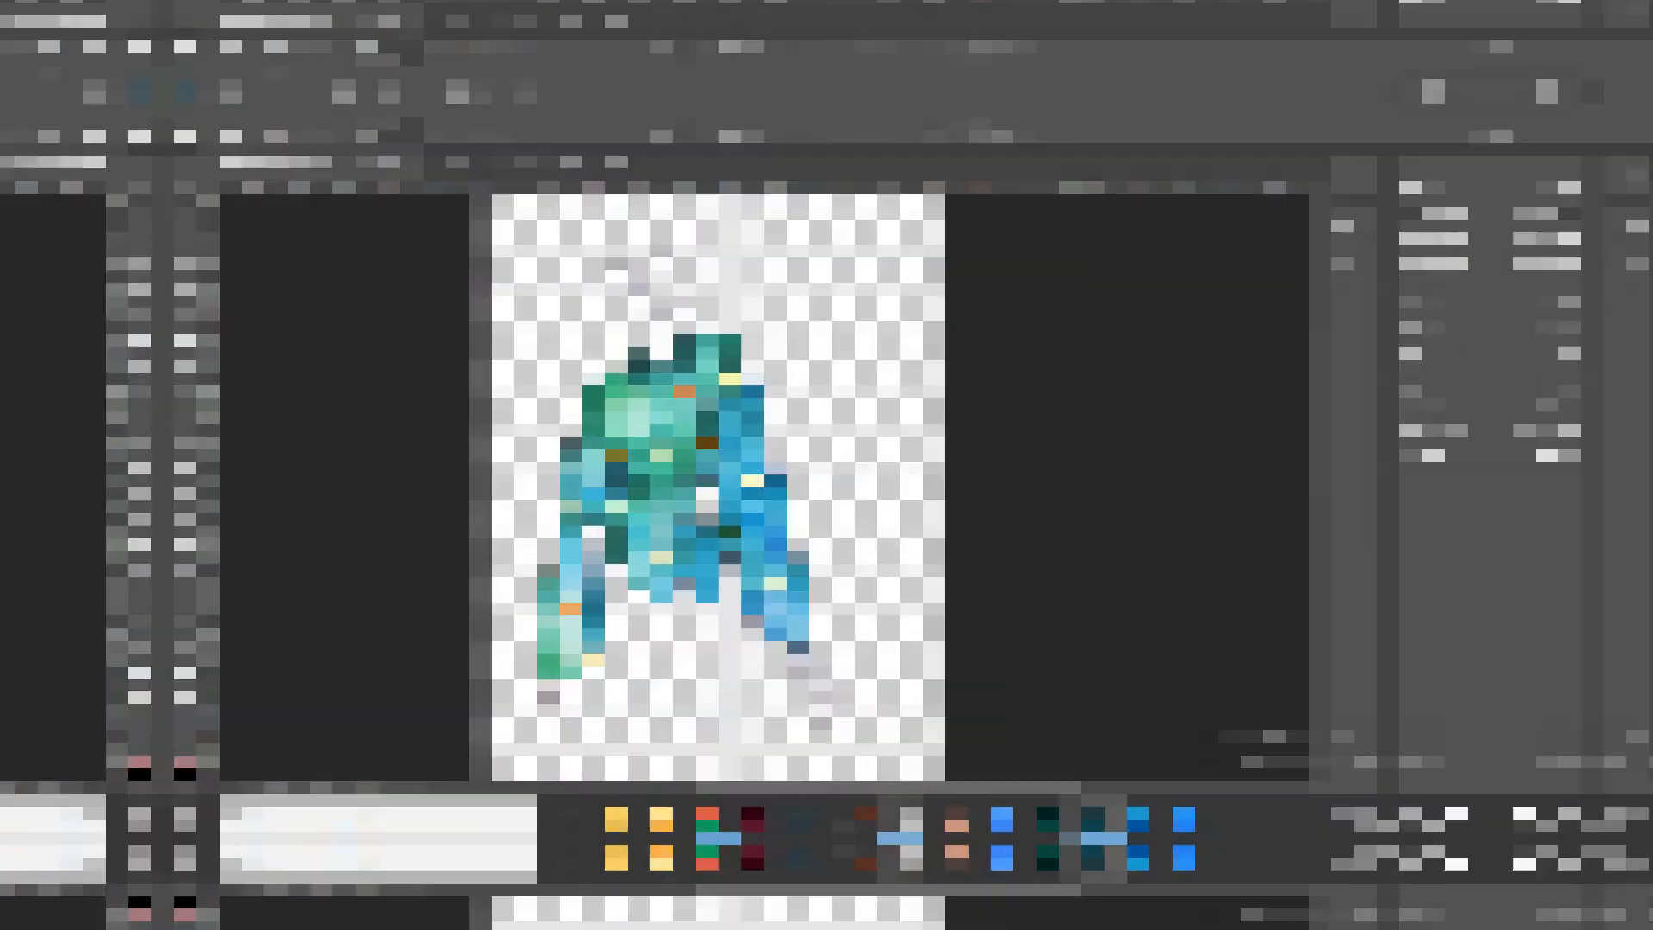
left_click(921, 906)
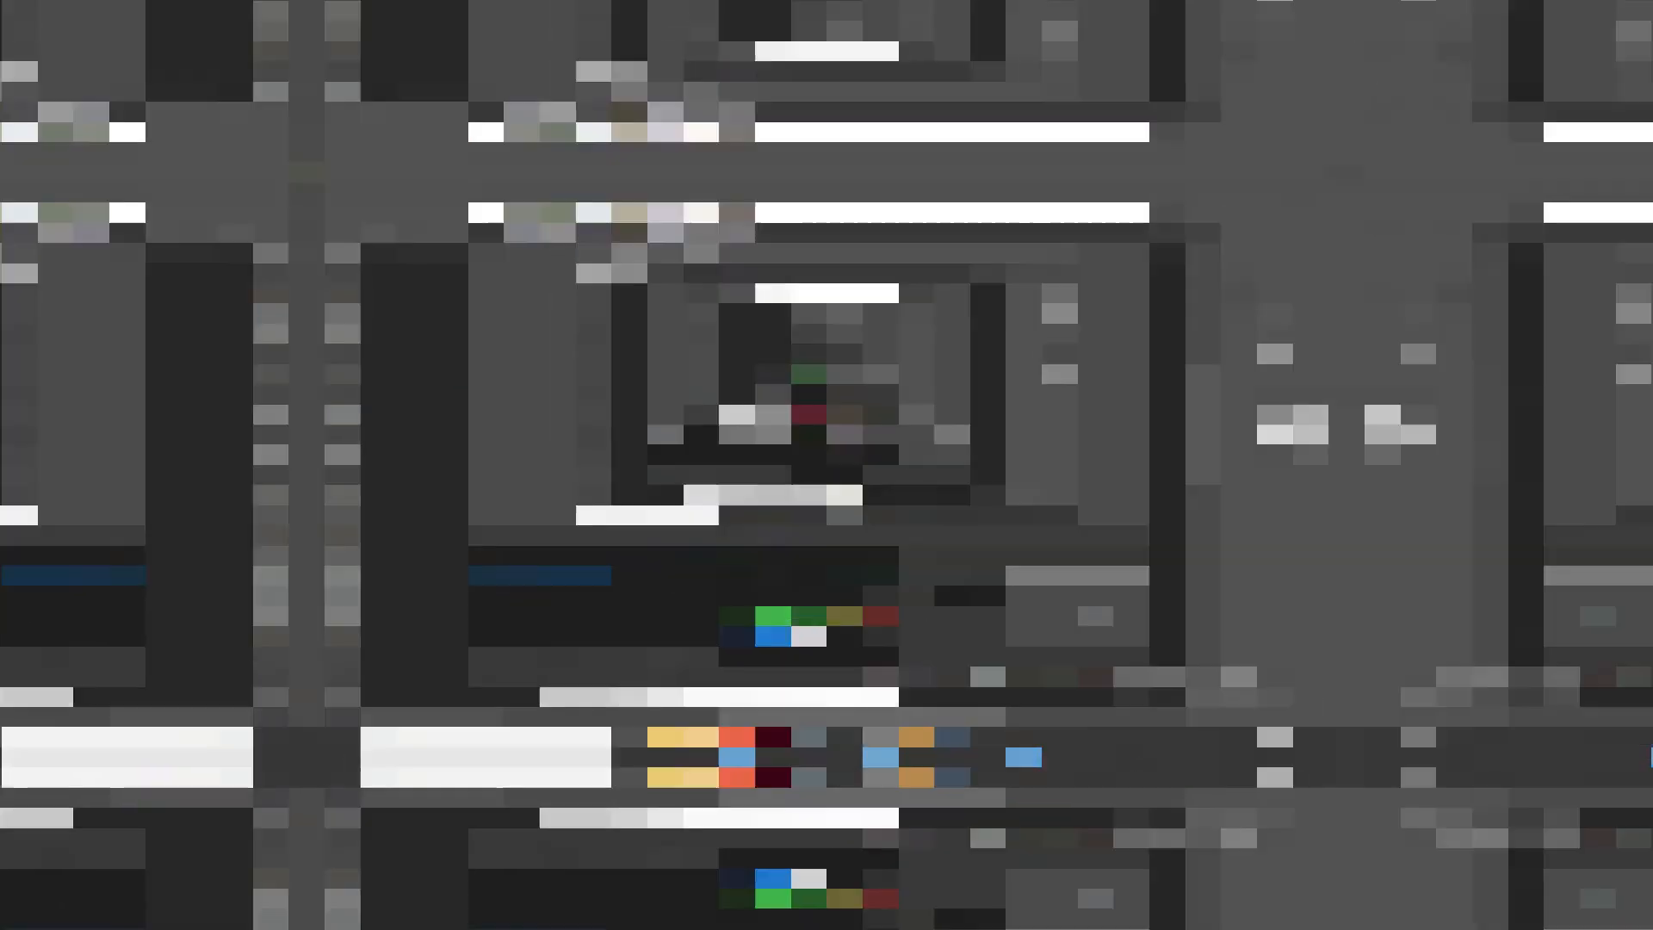